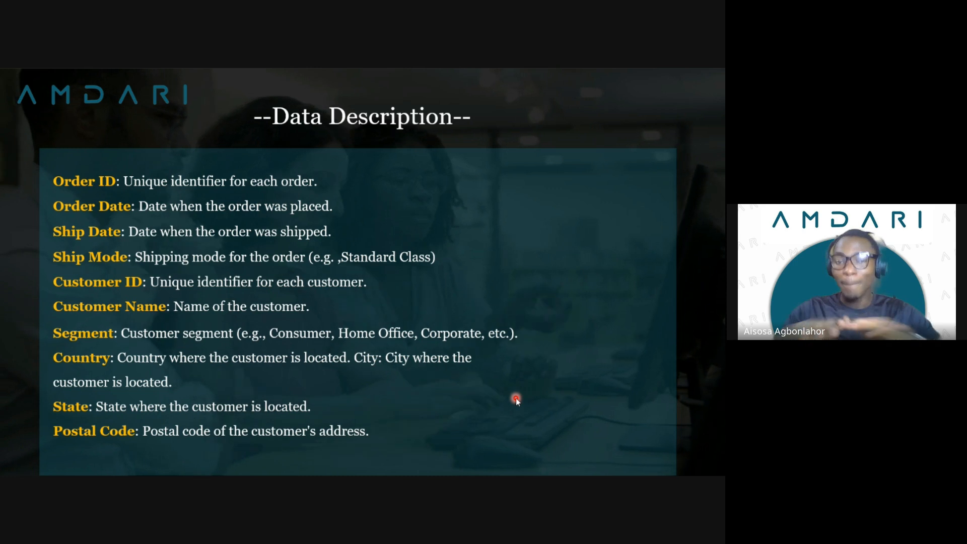
pyautogui.press('Right')
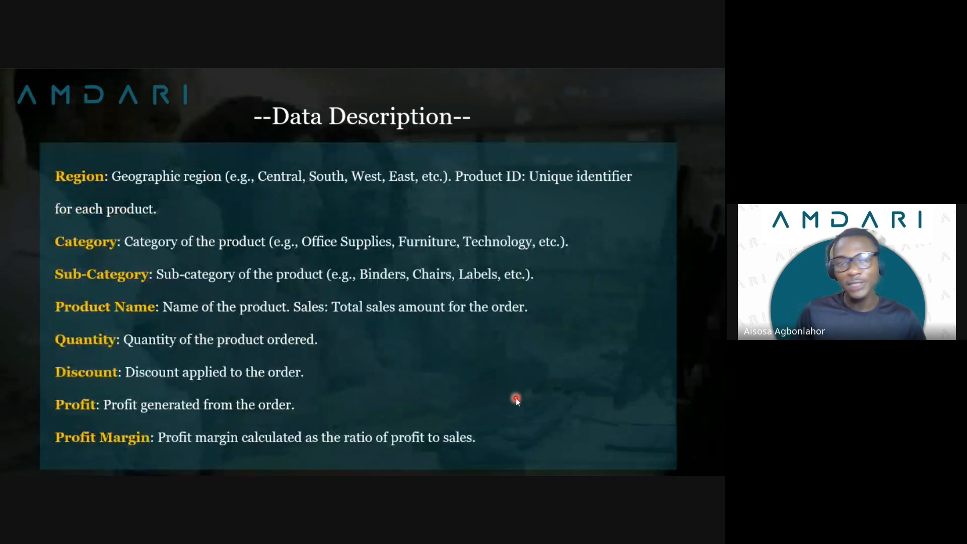
pyautogui.press('Right')
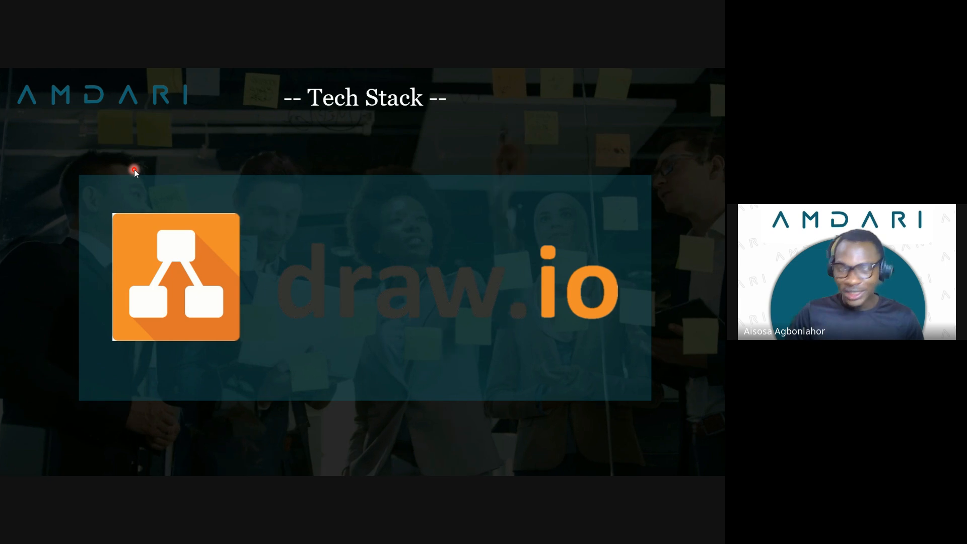
pyautogui.press('Right')
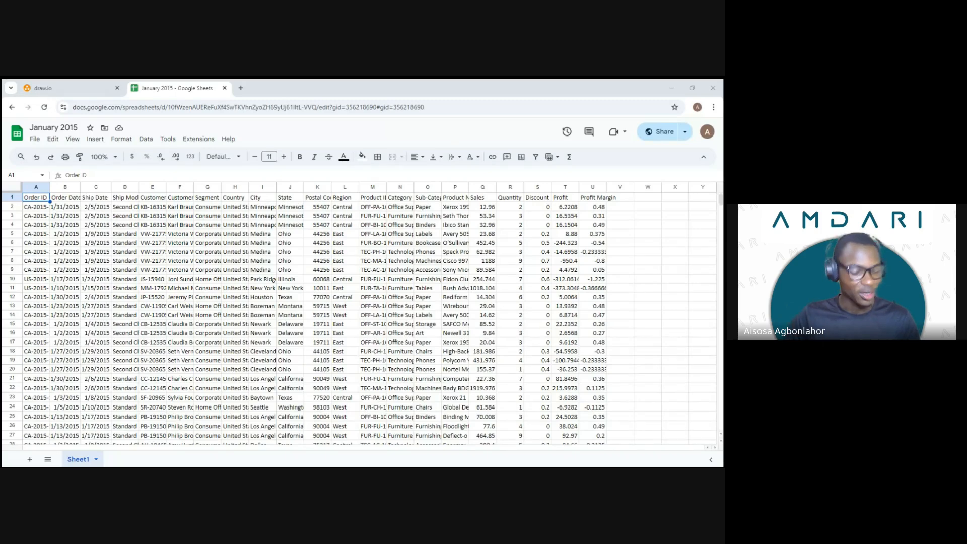
# Look through the order records in the January 2015 spreadsheet down to the last filled row.
pyautogui.scroll(-15, 185, 324)
pyautogui.scroll(12, 186, 324)
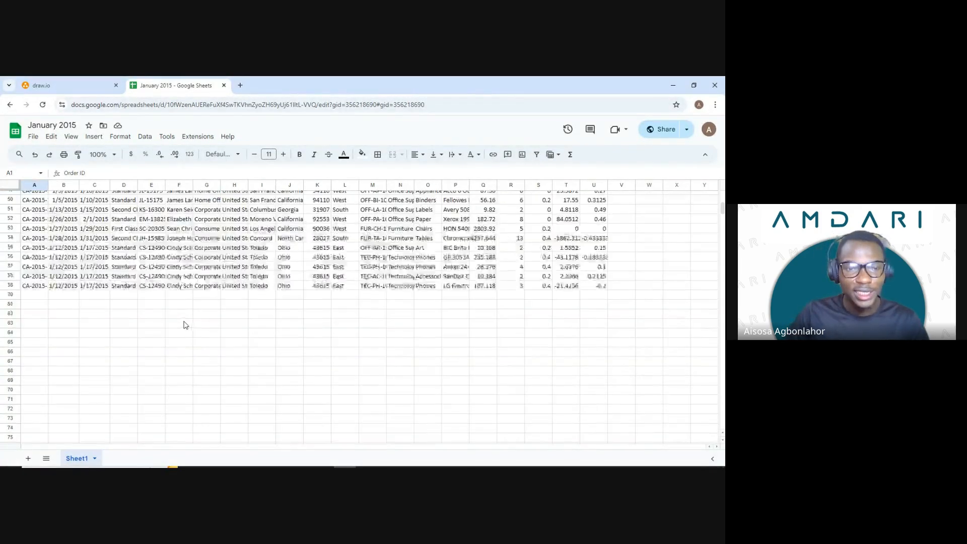
pyautogui.scroll(7, 146, 291)
pyautogui.scroll(-18, 102, 291)
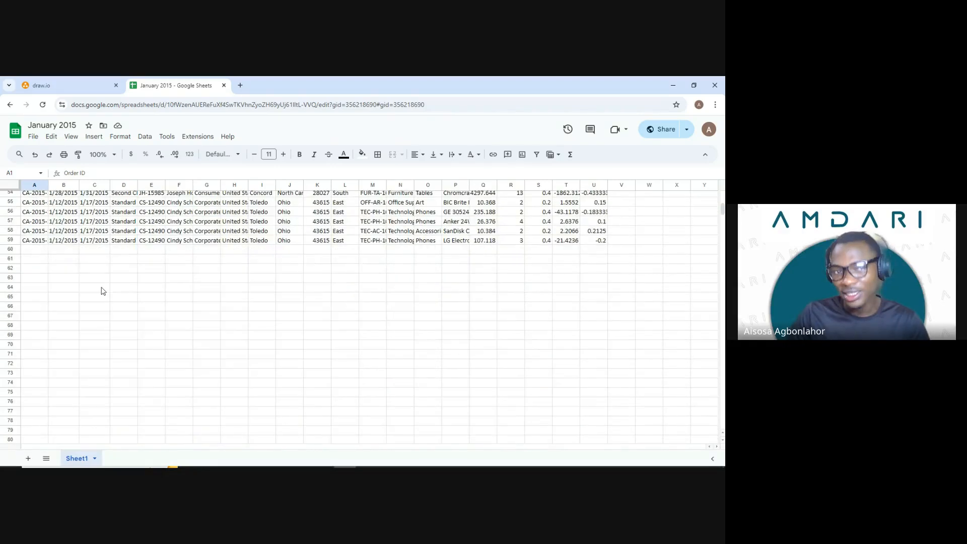
pyautogui.moveTo(33, 241); pyautogui.dragTo(468, 257)
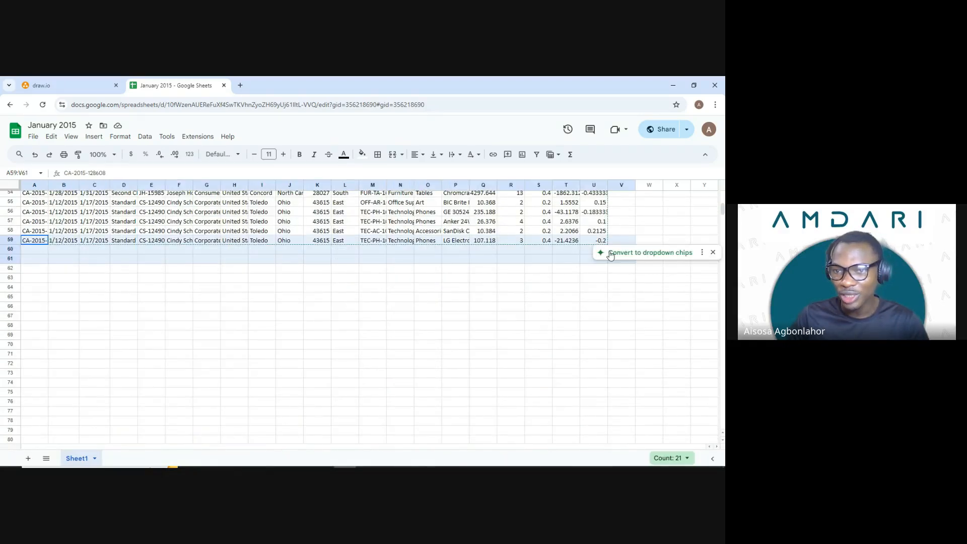
pyautogui.click(650, 252)
pyautogui.click(456, 260)
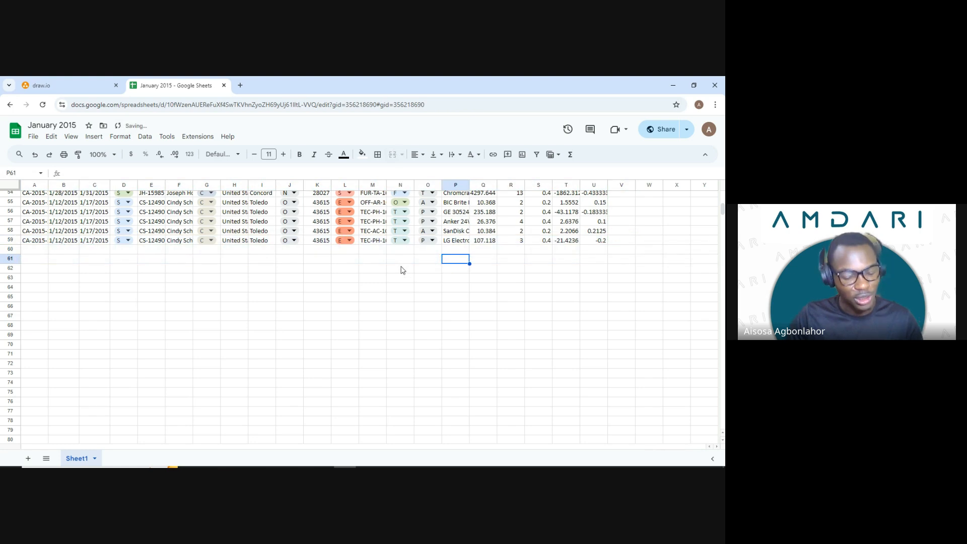
pyautogui.hotkey('ctrl', 'z')
# Review the order data by selecting its last rows and the block A1:Q36.
pyautogui.click(242, 268)
pyautogui.moveTo(24, 240); pyautogui.dragTo(622, 202)
pyautogui.scroll(10, 635, 280)
pyautogui.scroll(5, 633, 280)
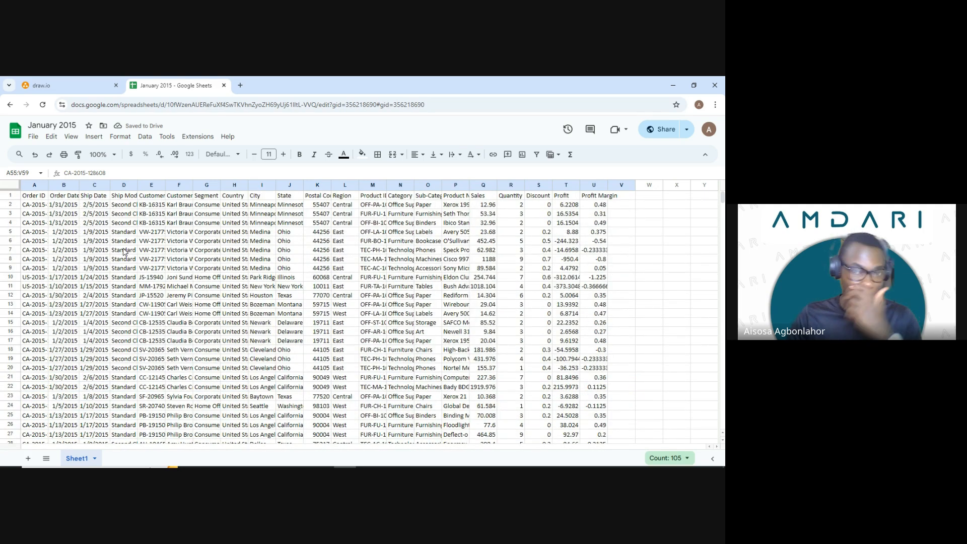
pyautogui.moveTo(35, 196); pyautogui.dragTo(485, 338)
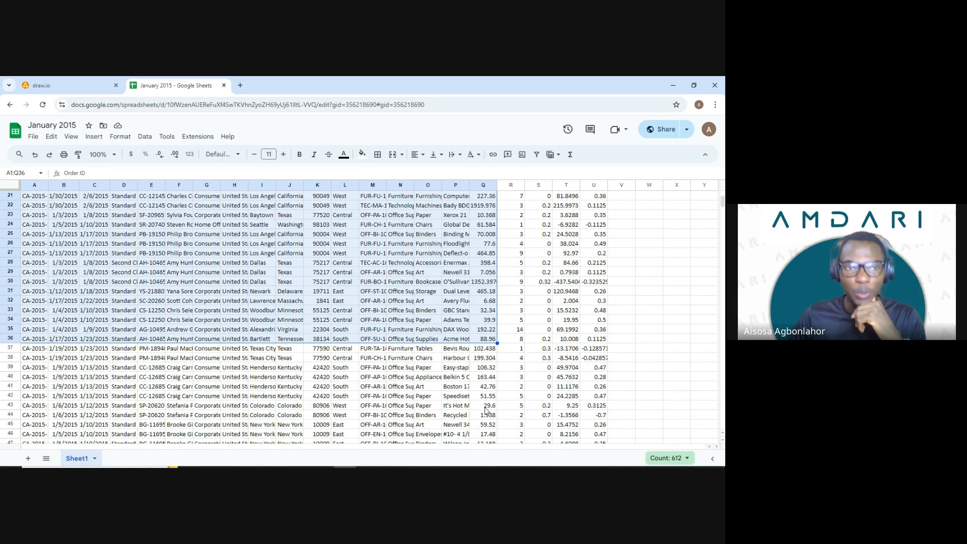
# Close the open draw.io page and load draw.io again in a new browser tab.
pyautogui.hotkey('ctrl', 'shift', 'Tab')
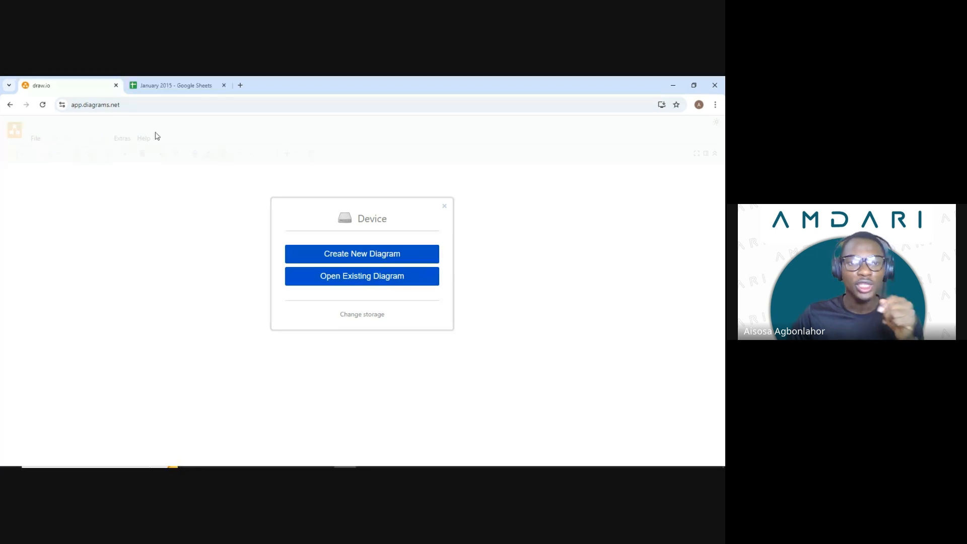
pyautogui.click(116, 85)
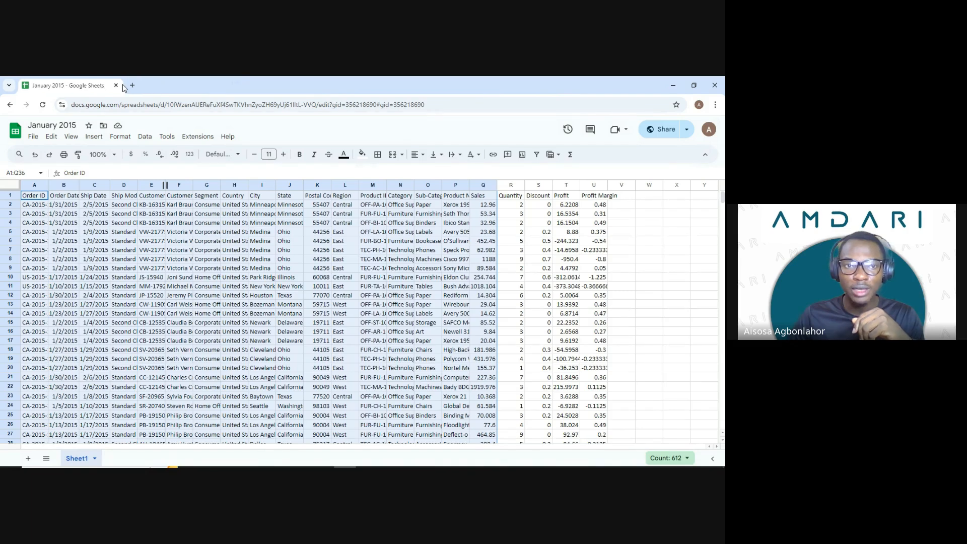
pyautogui.hotkey('ctrl', 't')
pyautogui.write('draa')
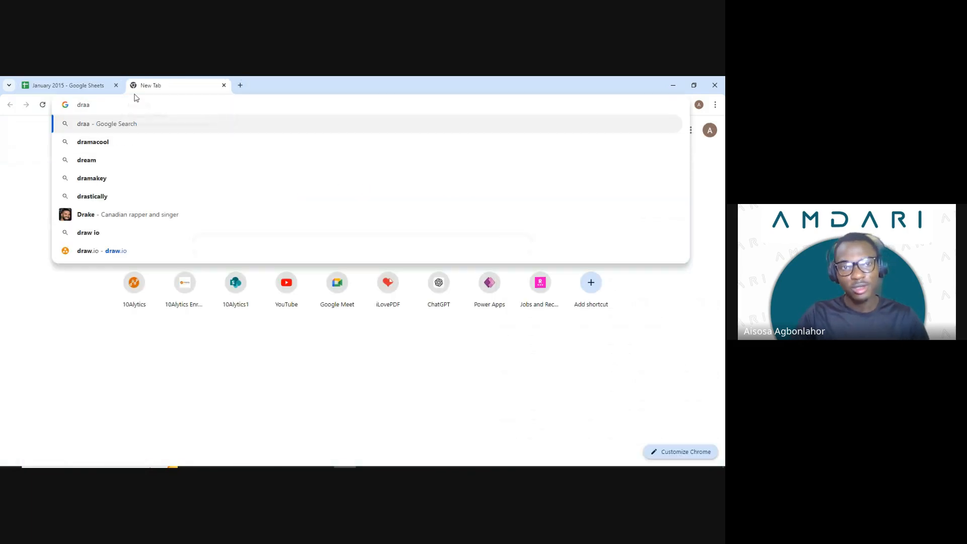
pyautogui.press('BackSpace')
pyautogui.write('w.u')
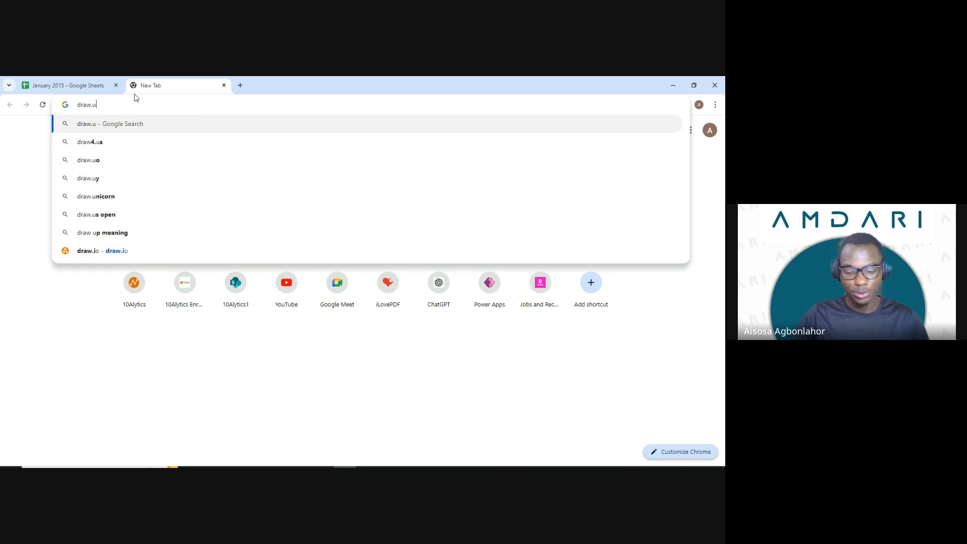
pyautogui.press('BackSpace')
pyautogui.write('io')
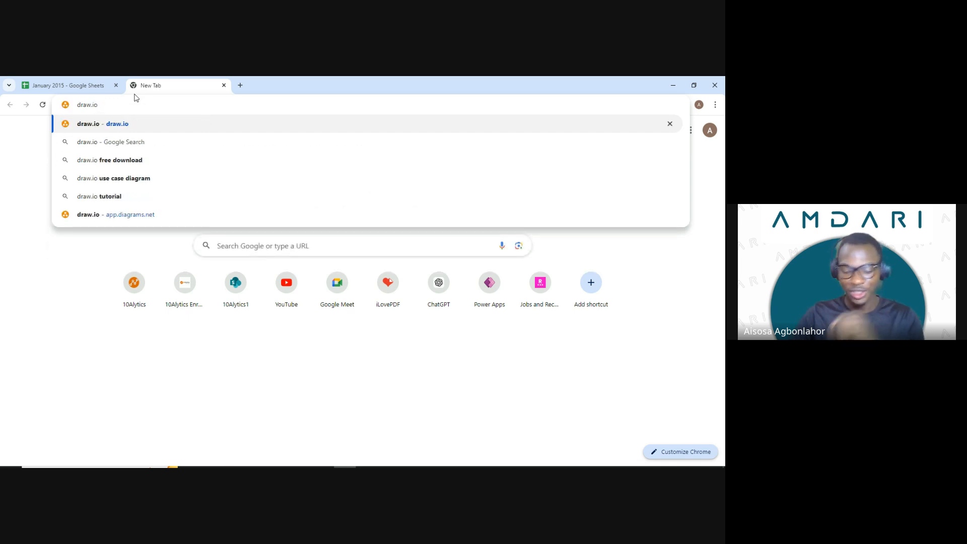
pyautogui.press('Return')
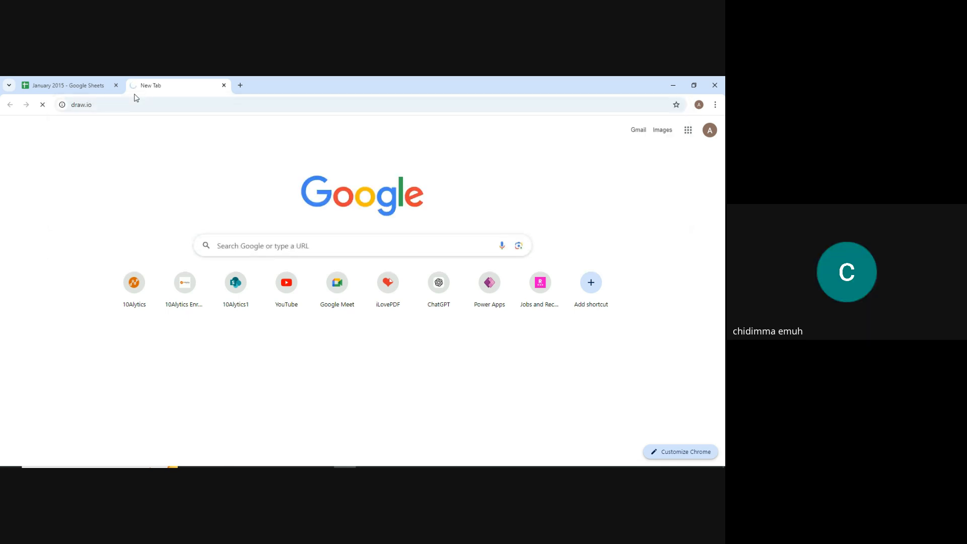
# Create a blank draw.io diagram with the file name ERD for Clansen.drawio.
pyautogui.click(42, 84)
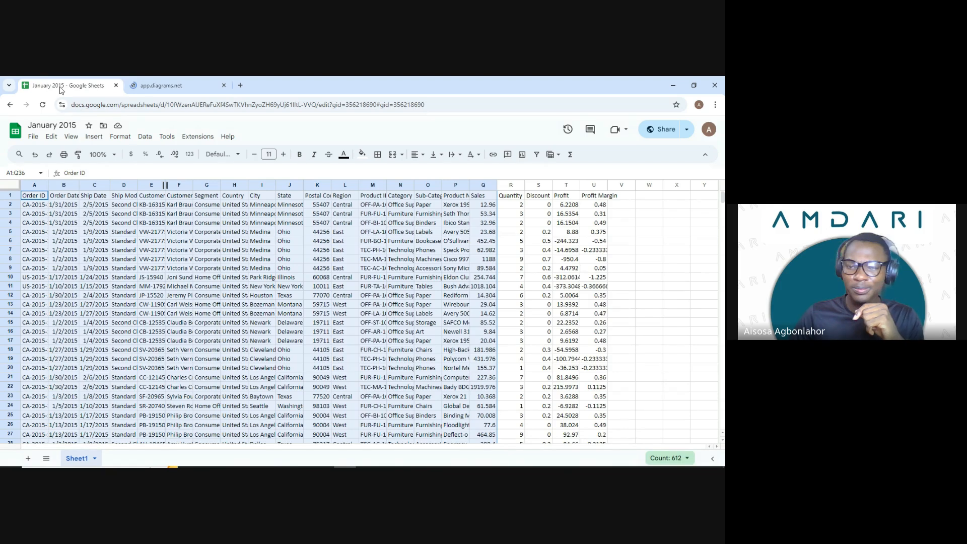
pyautogui.click(171, 85)
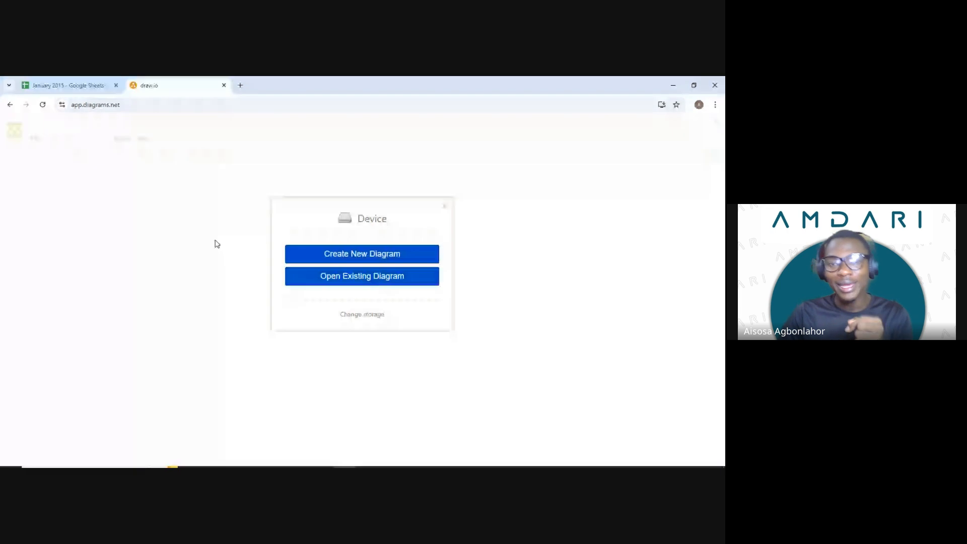
pyautogui.click(365, 264)
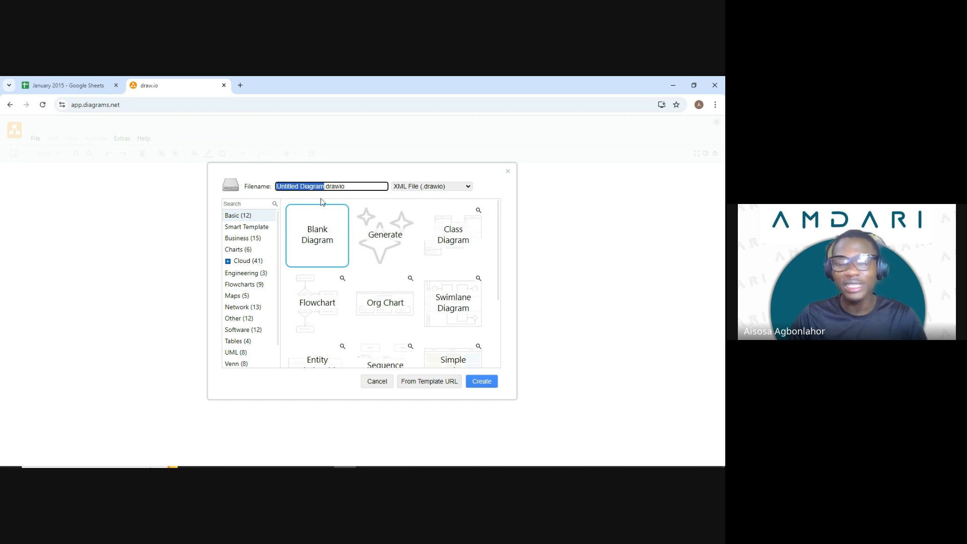
pyautogui.press('BackSpace')
pyautogui.write('ERD fo')
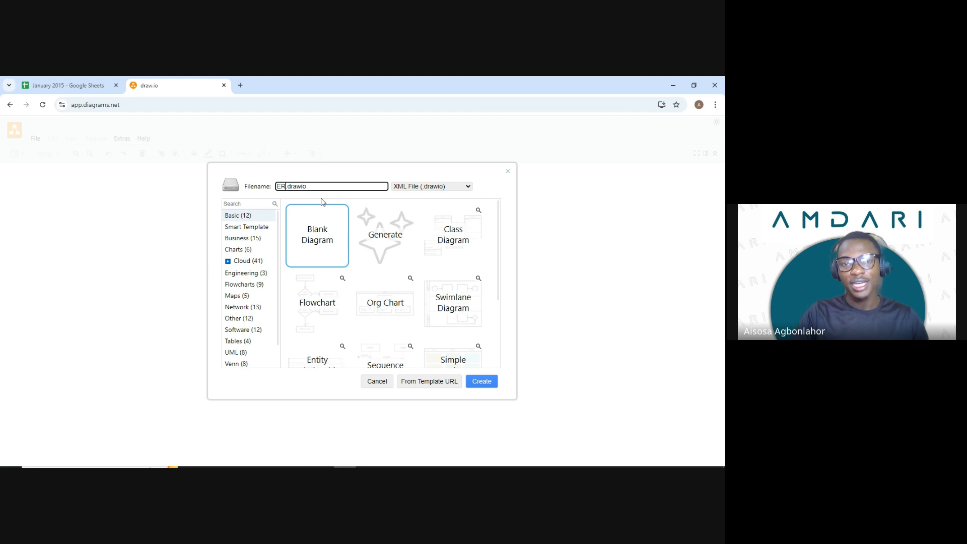
pyautogui.write('r Clanse')
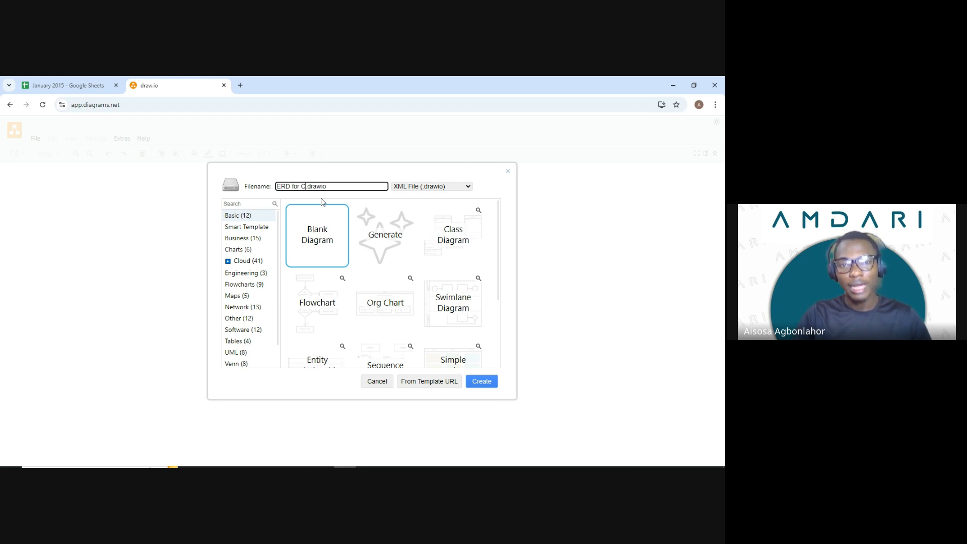
pyautogui.write('n')
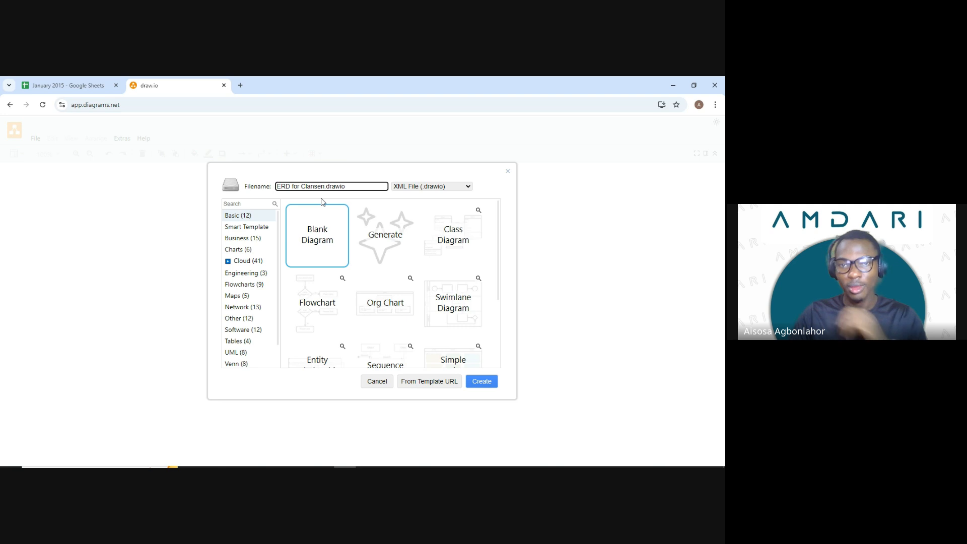
pyautogui.click(479, 382)
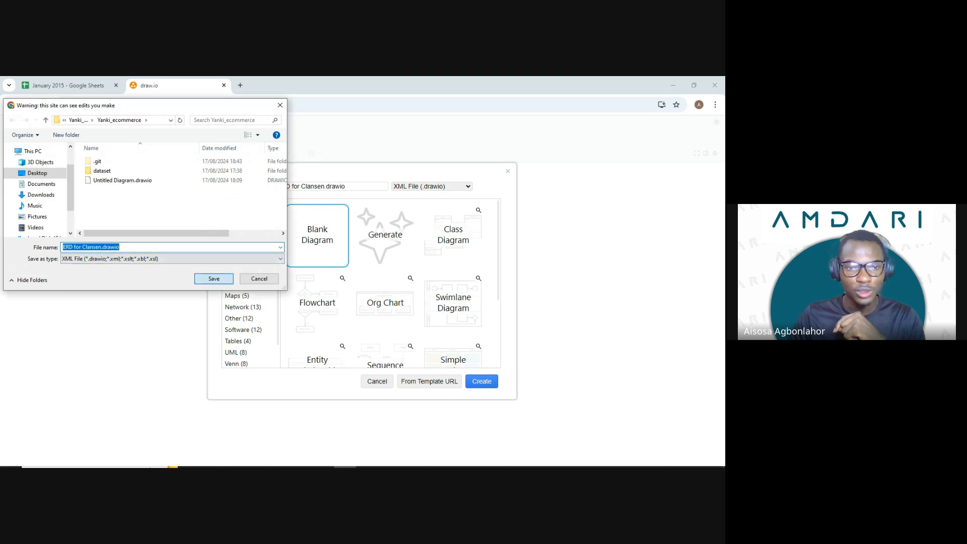
pyautogui.press('Escape')
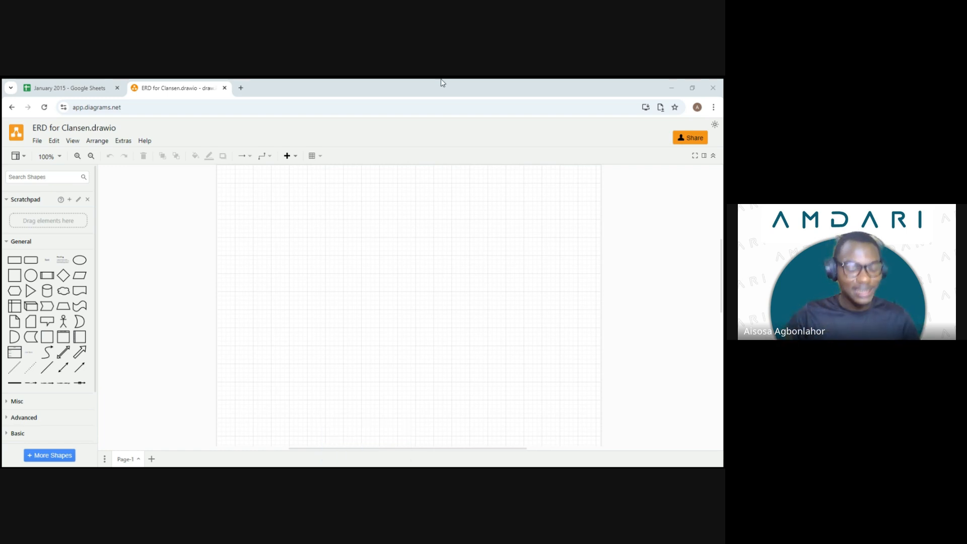
# Switch to the January 2015 spreadsheet and copy the header row A1:U1, from Order ID to Profit Margin.
pyautogui.click(68, 86)
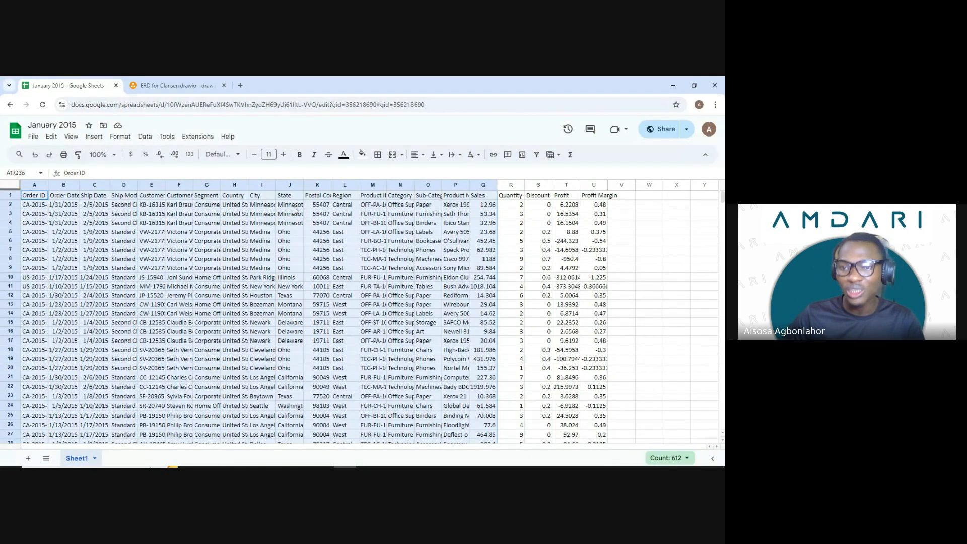
pyautogui.scroll(-10, 296, 209)
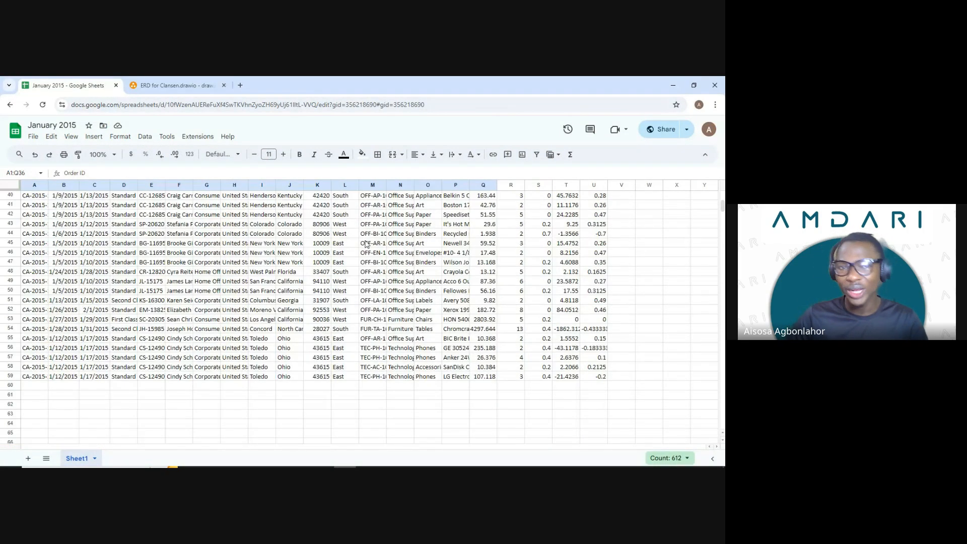
pyautogui.scroll(8, 283, 257)
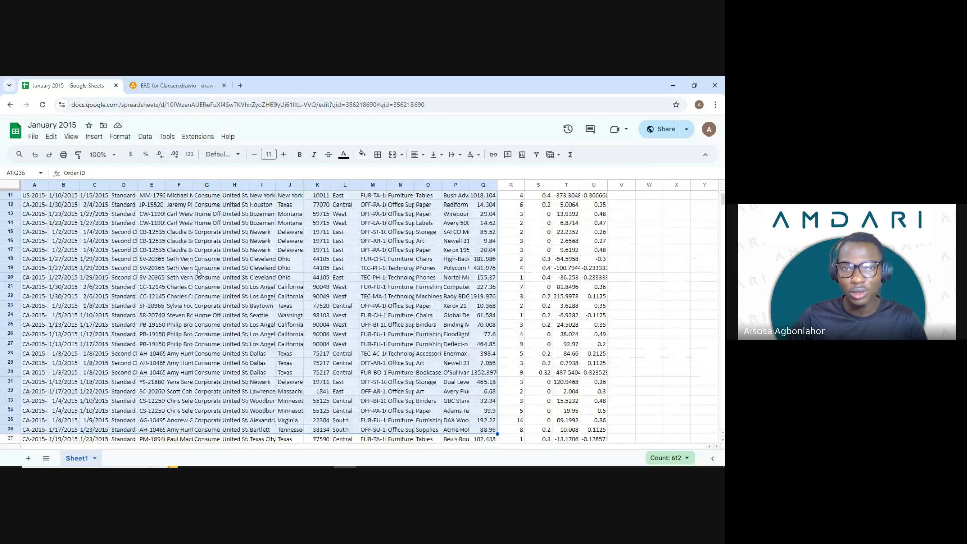
pyautogui.scroll(4, 198, 274)
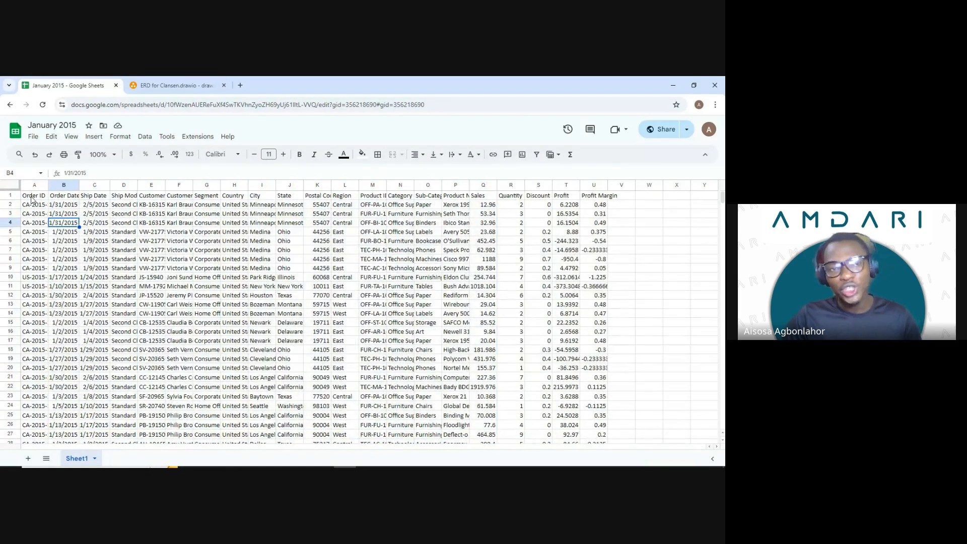
pyautogui.click(32, 199)
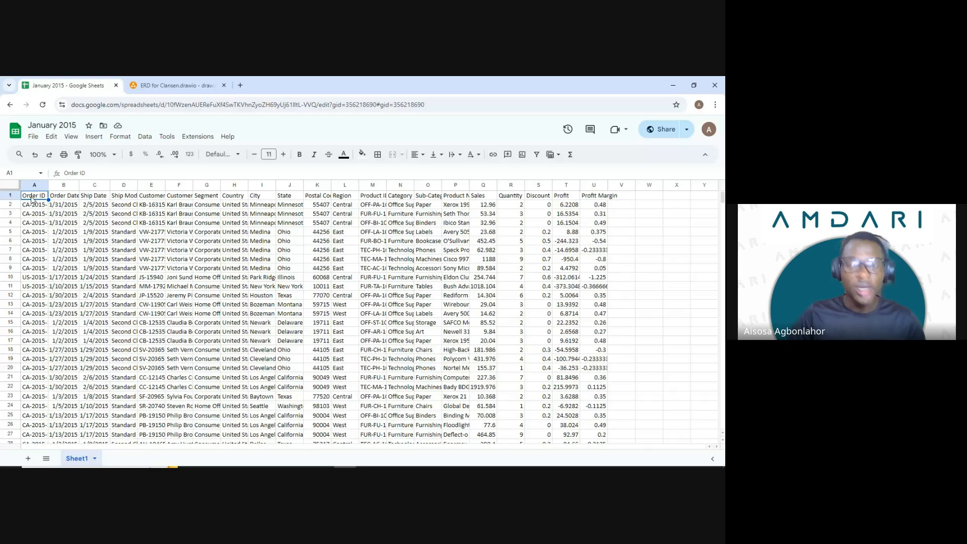
pyautogui.hotkey('ctrl', 'shift', 'Right')
pyautogui.hotkey('ctrl', 'c')
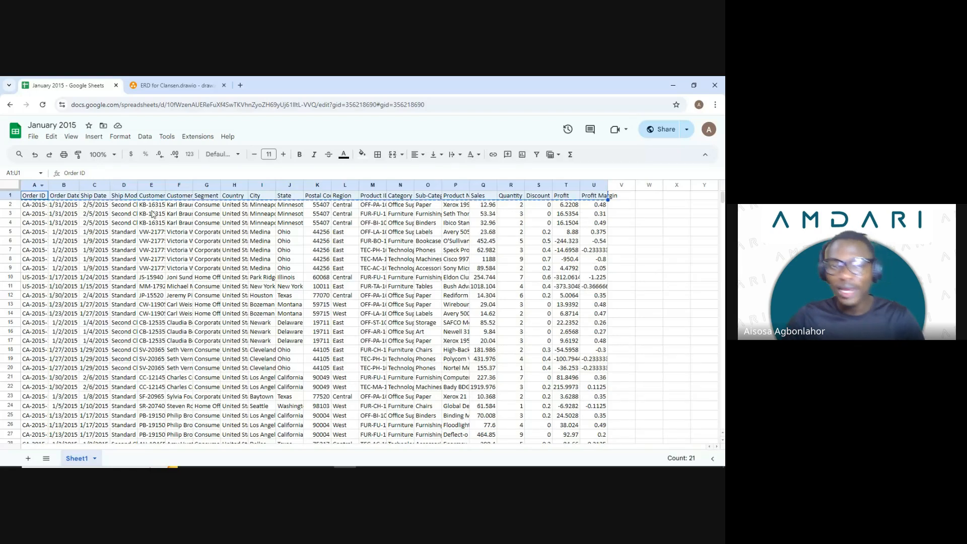
# Paste the copied column headers into the empty area below the data, starting at cell A151.
pyautogui.scroll(-10, 169, 319)
pyautogui.scroll(-20, 168, 319)
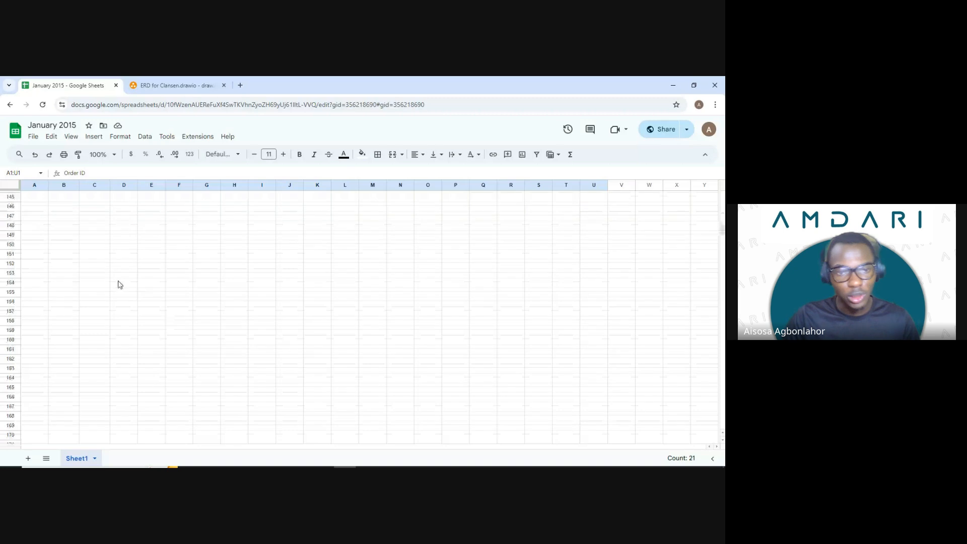
pyautogui.click(32, 257)
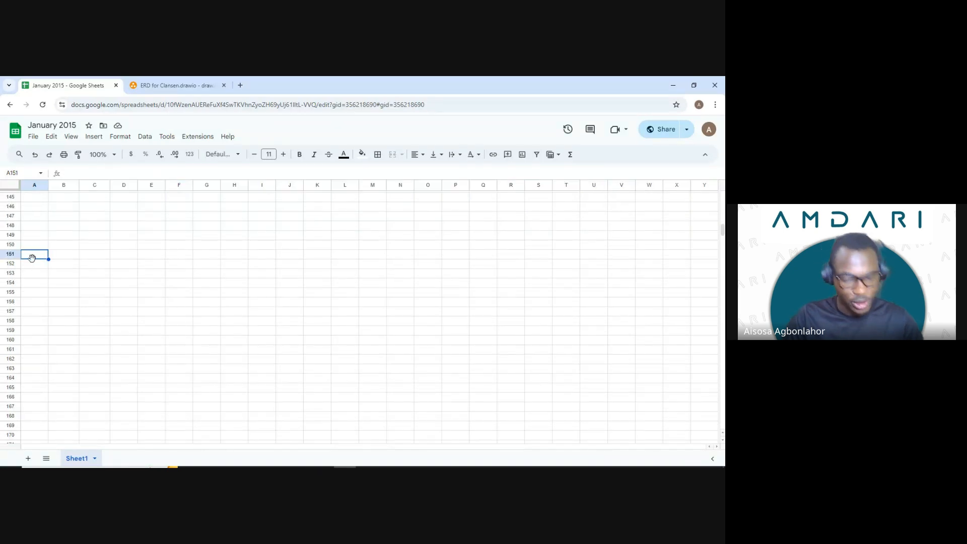
pyautogui.hotkey('ctrl', 'v')
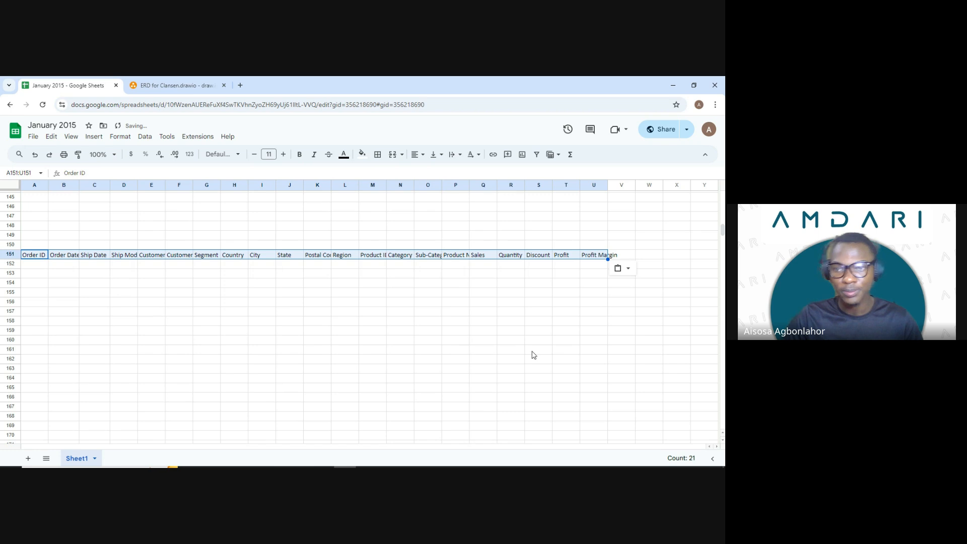
pyautogui.click(3, 275)
pyautogui.click(37, 283)
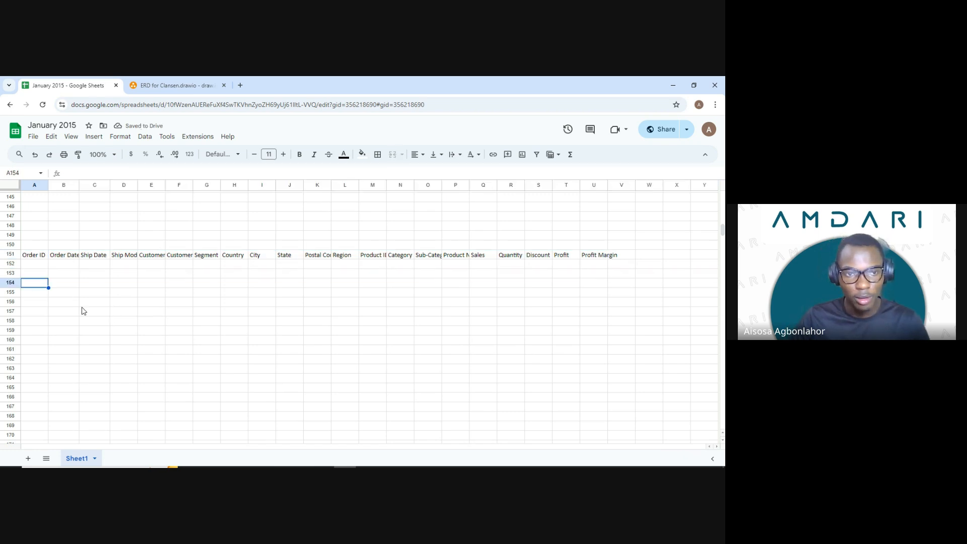
pyautogui.click(83, 304)
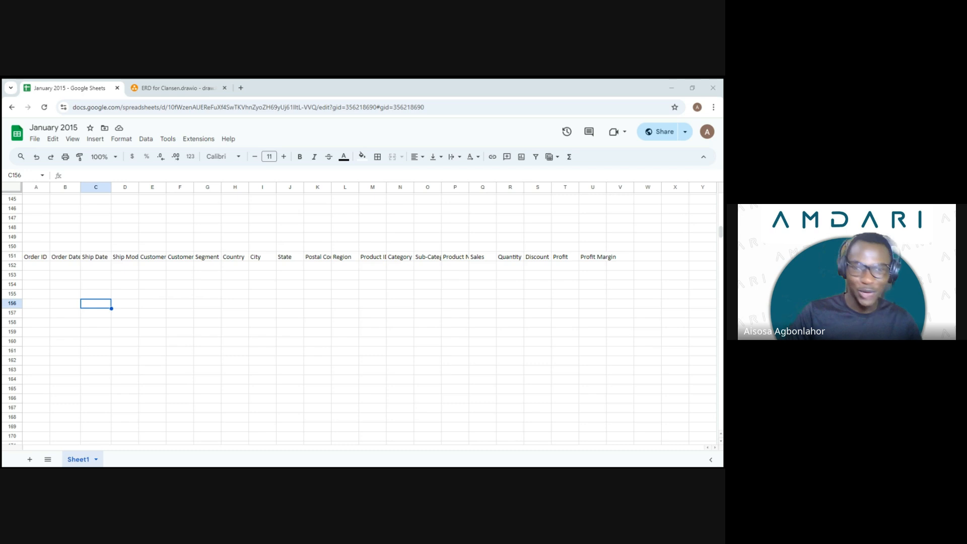
pyautogui.click(40, 246)
pyautogui.click(40, 255)
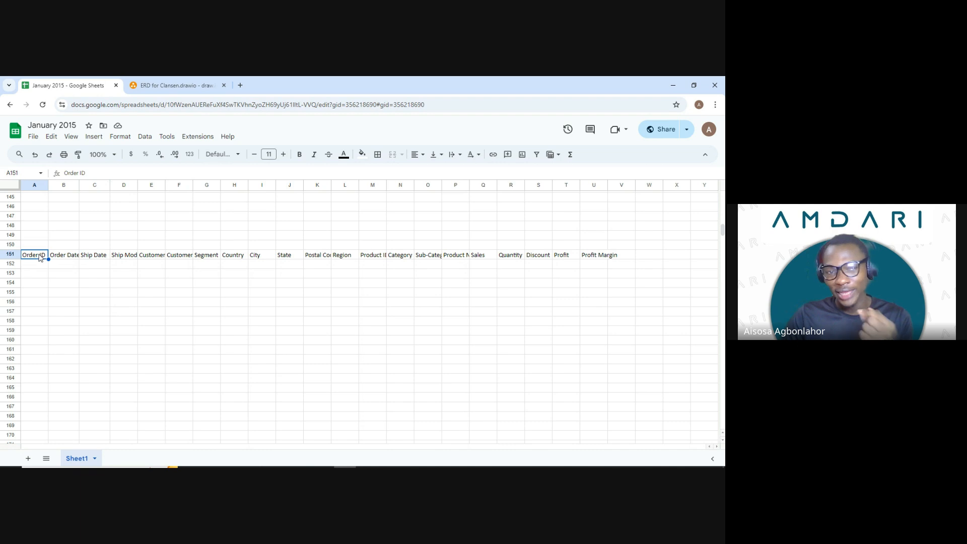
pyautogui.click(92, 306)
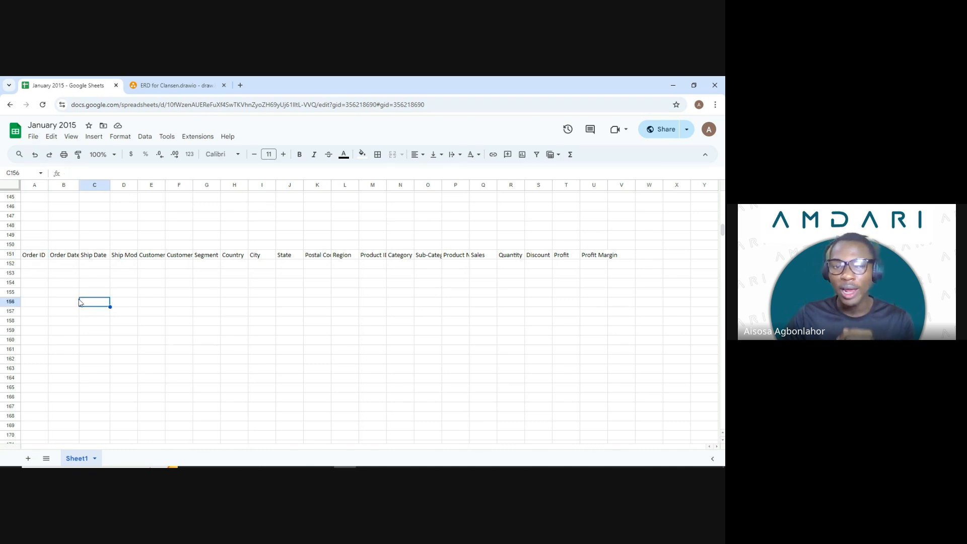
# Widen columns E and M so the copied Customer ID and Product ID headers in row 151 fit fully.
pyautogui.click(29, 255)
pyautogui.moveTo(176, 225); pyautogui.dragTo(207, 255)
pyautogui.click(151, 255)
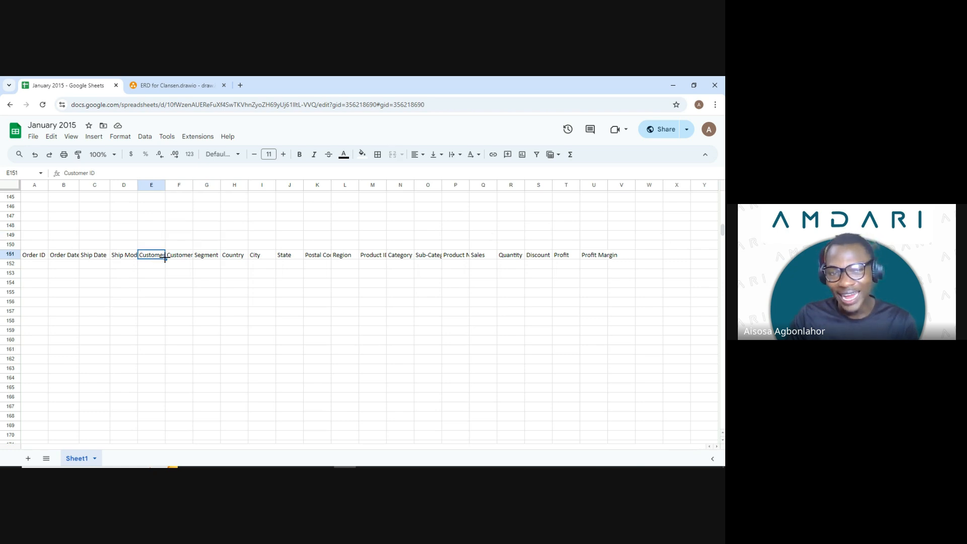
pyautogui.moveTo(166, 185); pyautogui.dragTo(174, 186)
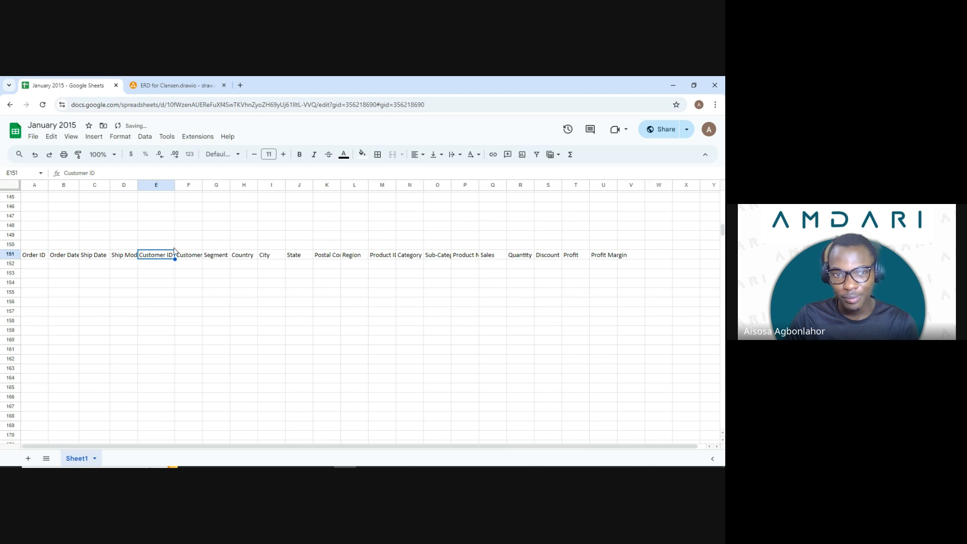
pyautogui.click(38, 255)
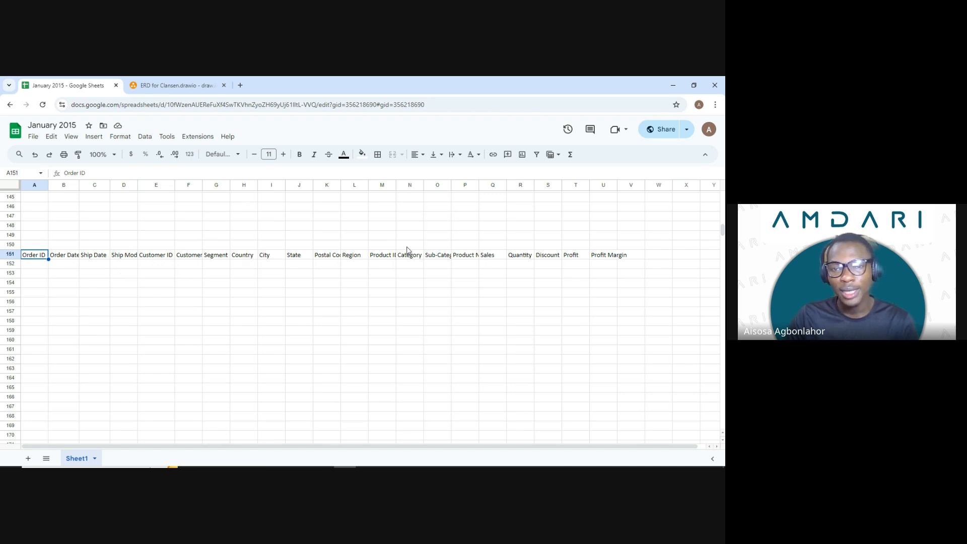
pyautogui.click(391, 258)
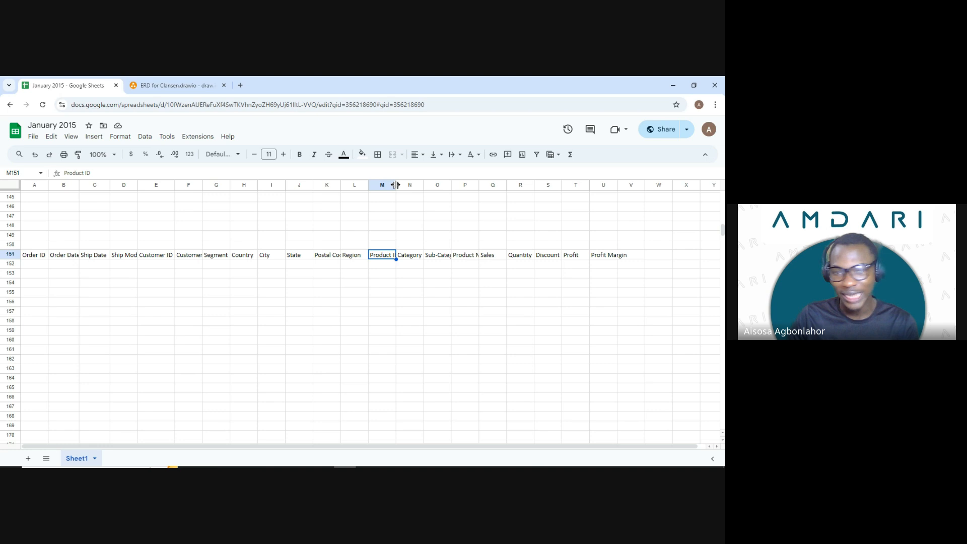
pyautogui.moveTo(396, 185); pyautogui.dragTo(421, 318)
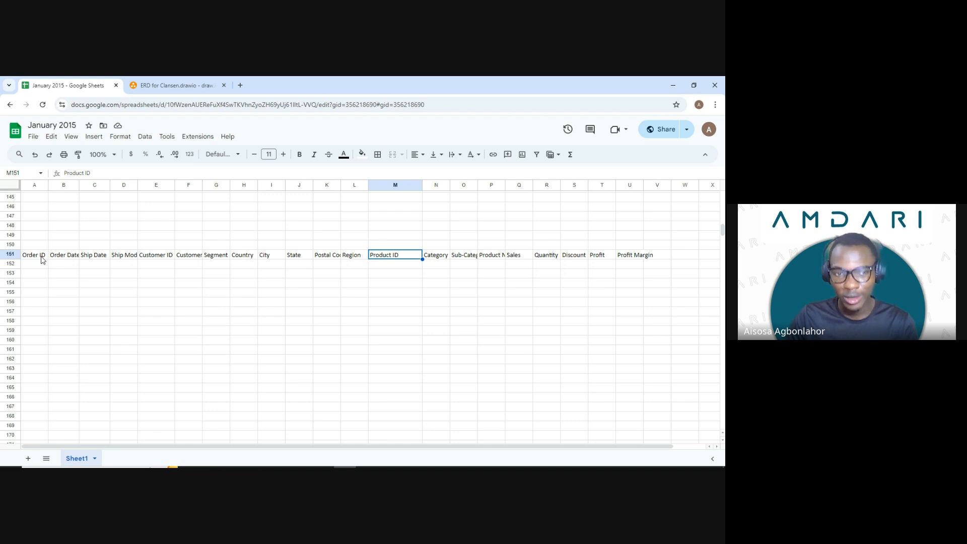
pyautogui.click(157, 255)
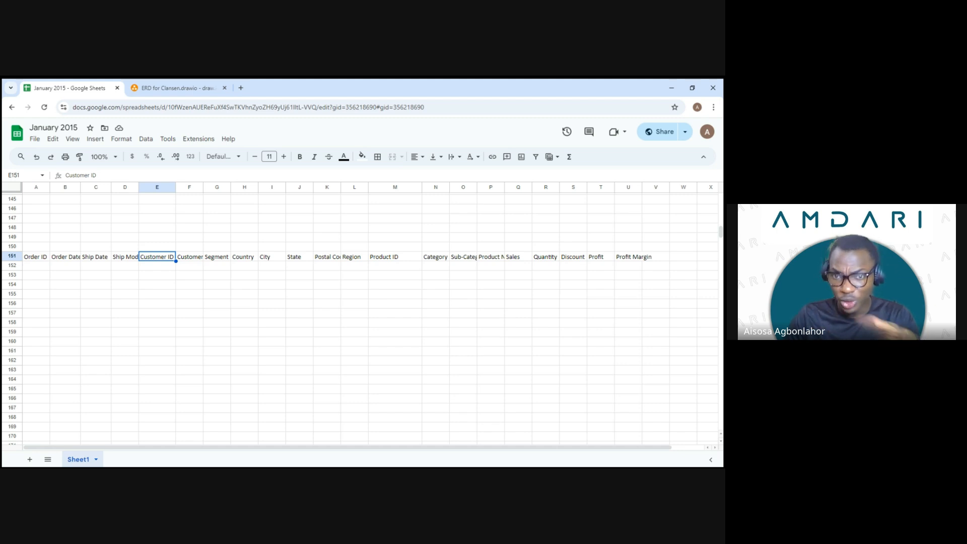
# Enter the table title Order-dim in cell B154, below the copied headers.
pyautogui.click(73, 277)
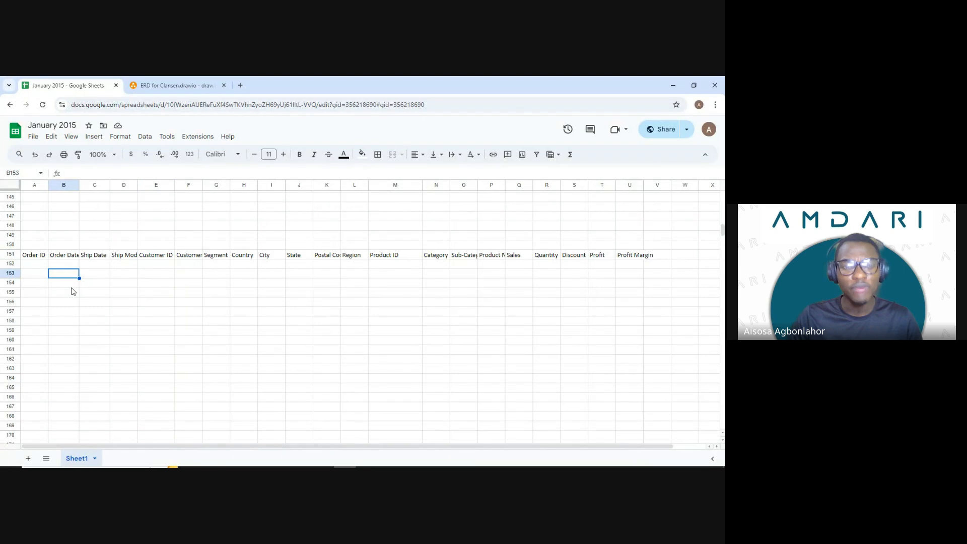
pyautogui.click(71, 285)
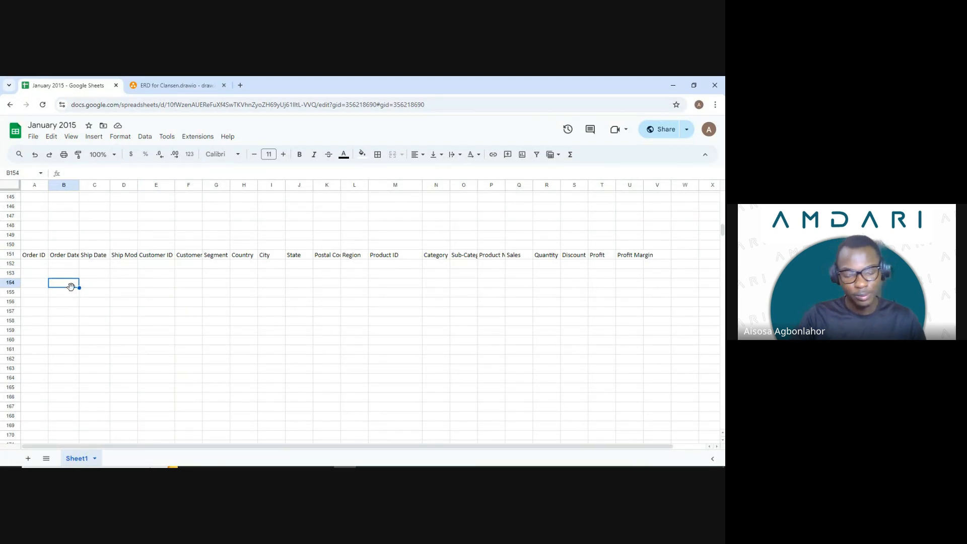
pyautogui.write('Order')
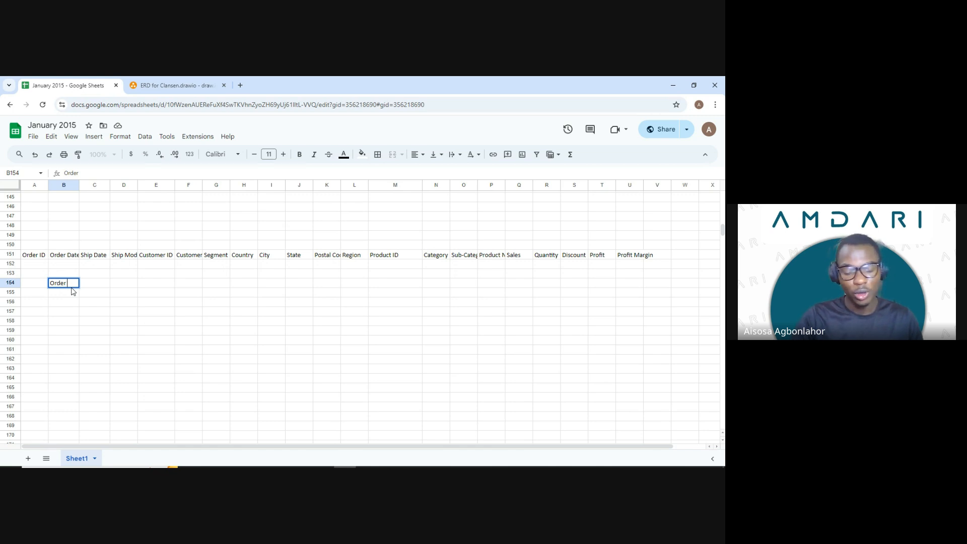
pyautogui.write(' Dim')
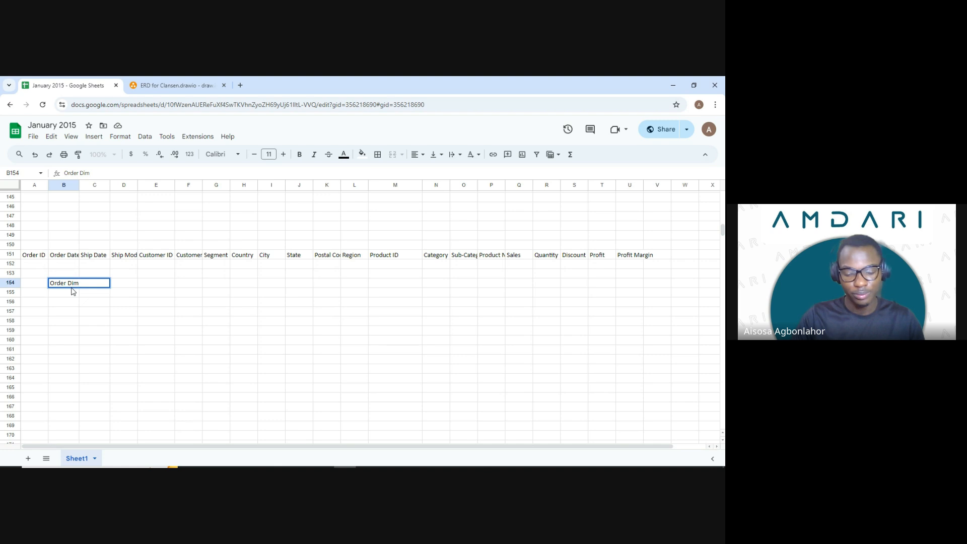
pyautogui.write('_Tab')
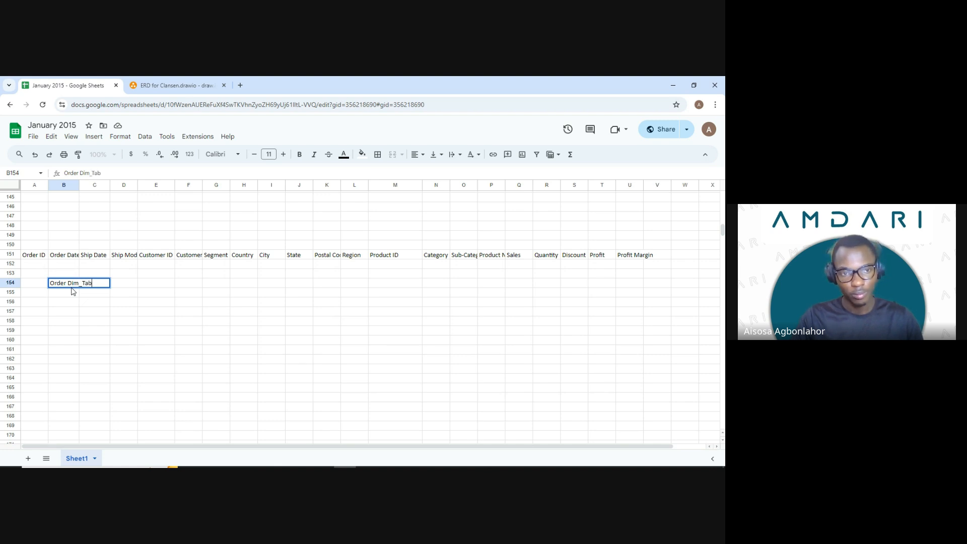
pyautogui.press('BackSpace')
pyautogui.press('BackSpace')
pyautogui.press('BackSpace')
pyautogui.press('BackSpace')
pyautogui.press('BackSpace')
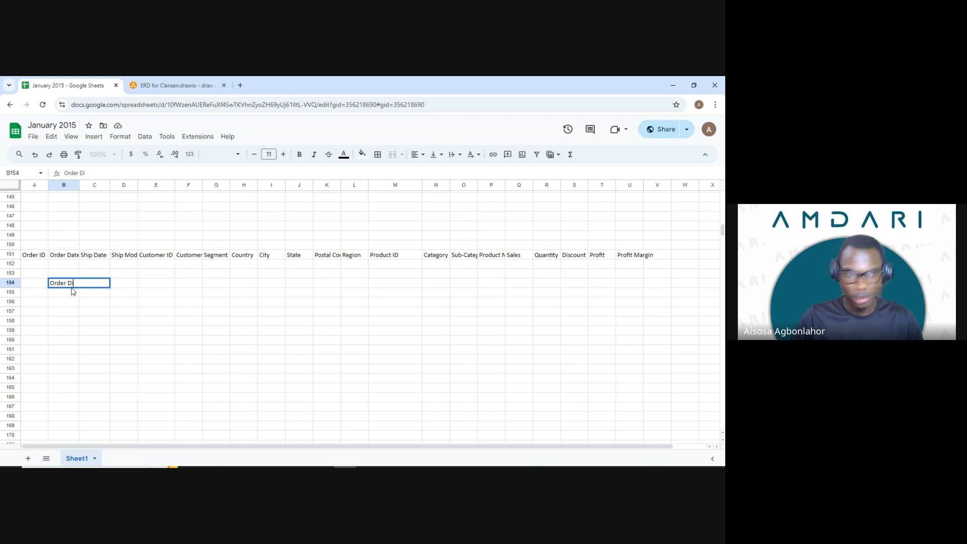
pyautogui.write('-d')
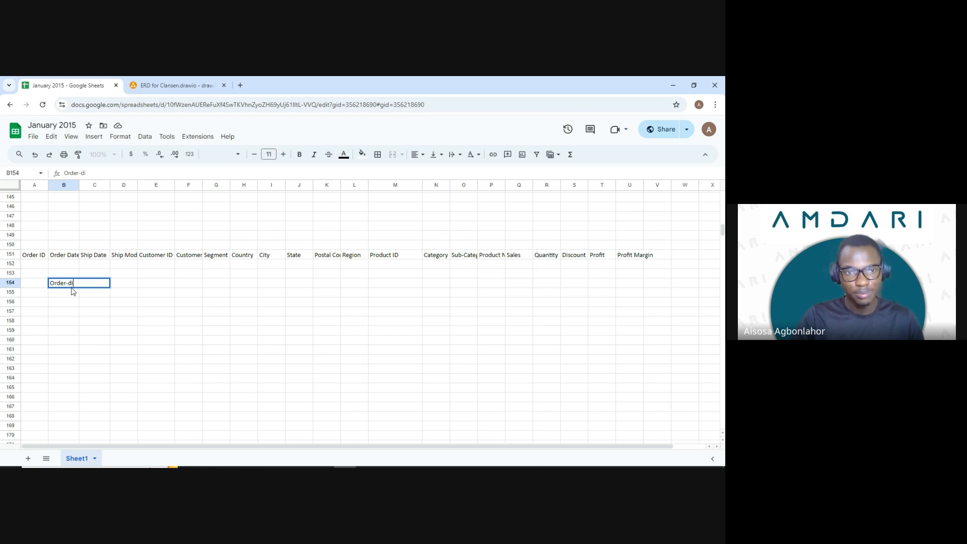
pyautogui.write('im')
pyautogui.press('Return')
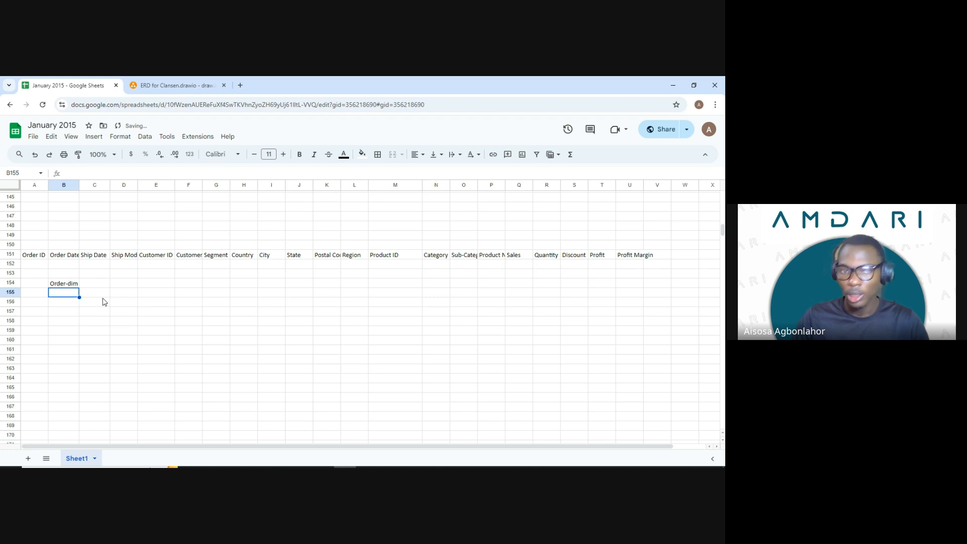
# Add Order ID as the first field under the Order-dim title, in cell B155.
pyautogui.click(63, 284)
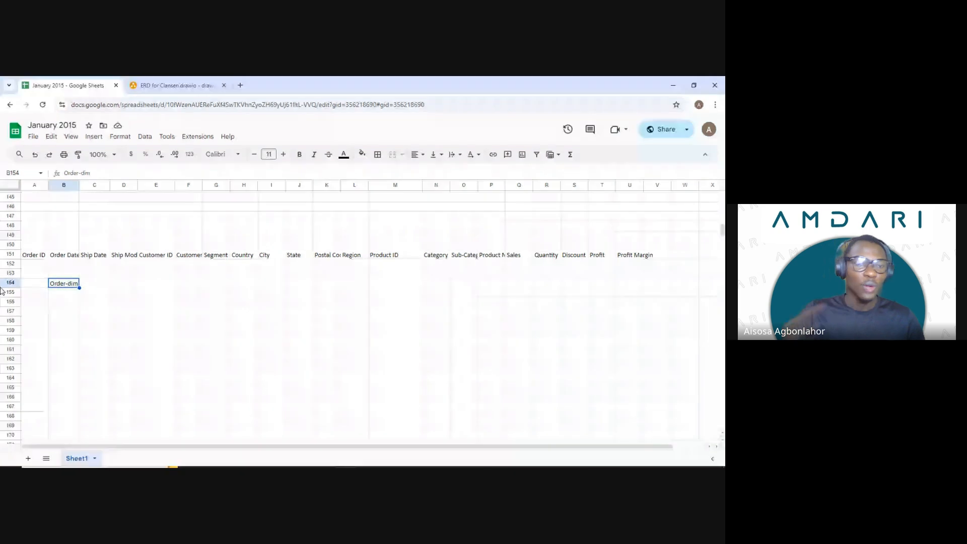
pyautogui.click(58, 296)
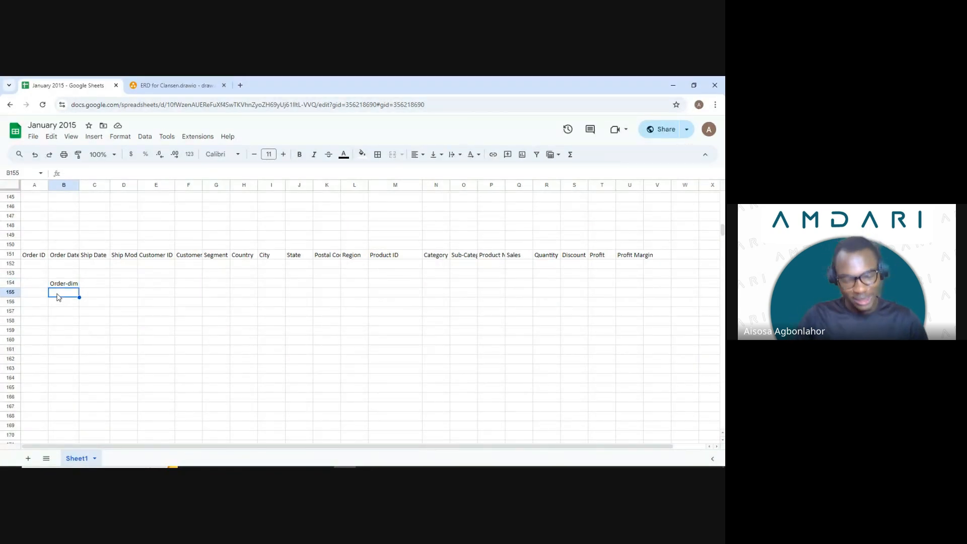
pyautogui.write('Order')
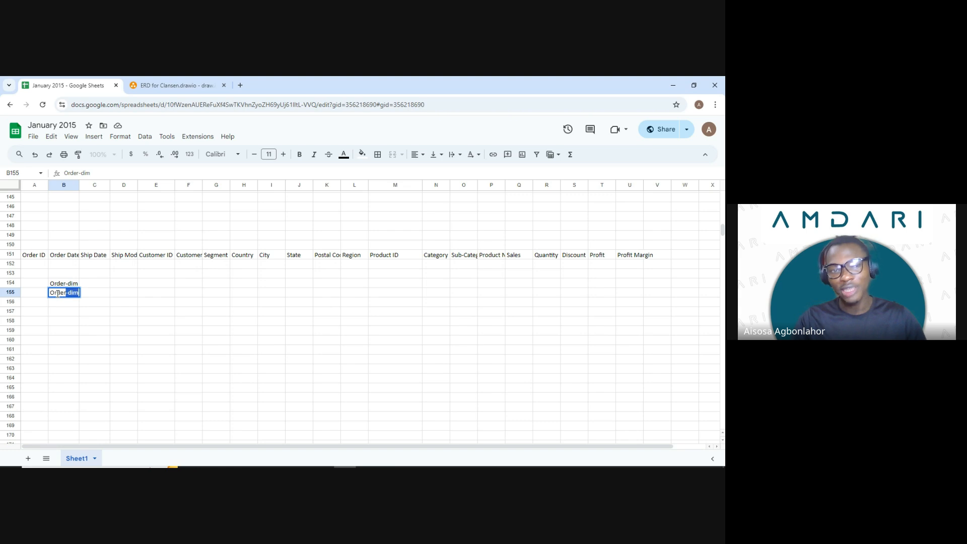
pyautogui.write(' ID')
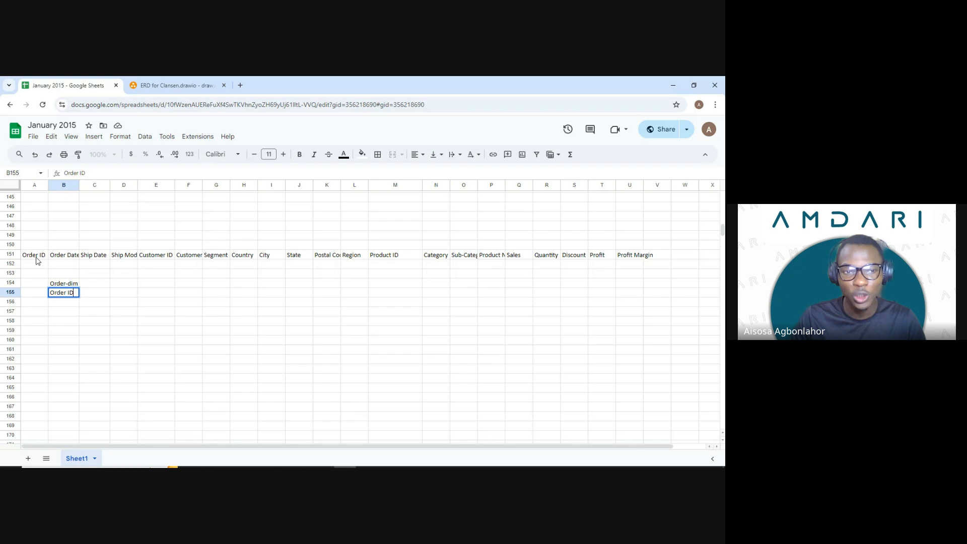
# Mark the Order ID header in cell A151 as used with a light red fill.
pyautogui.click(37, 257)
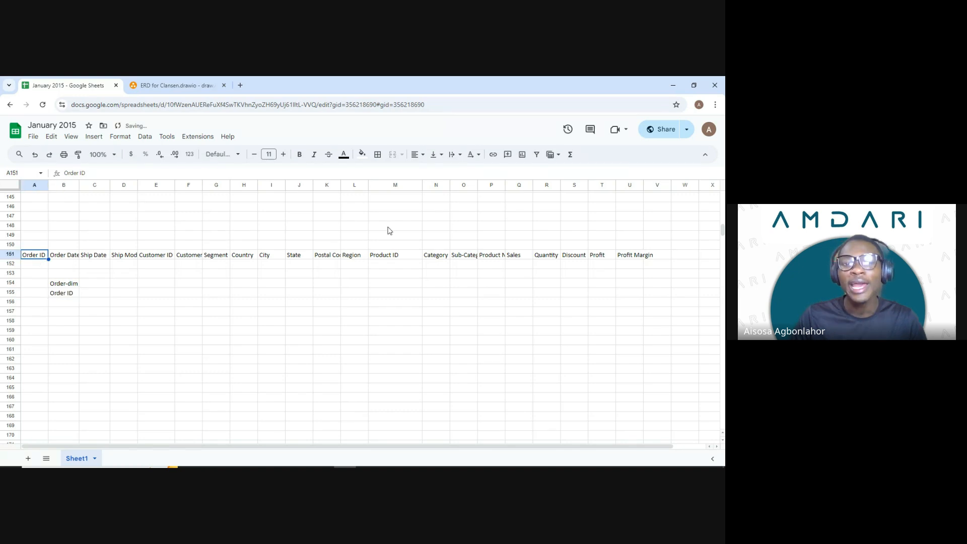
pyautogui.click(363, 154)
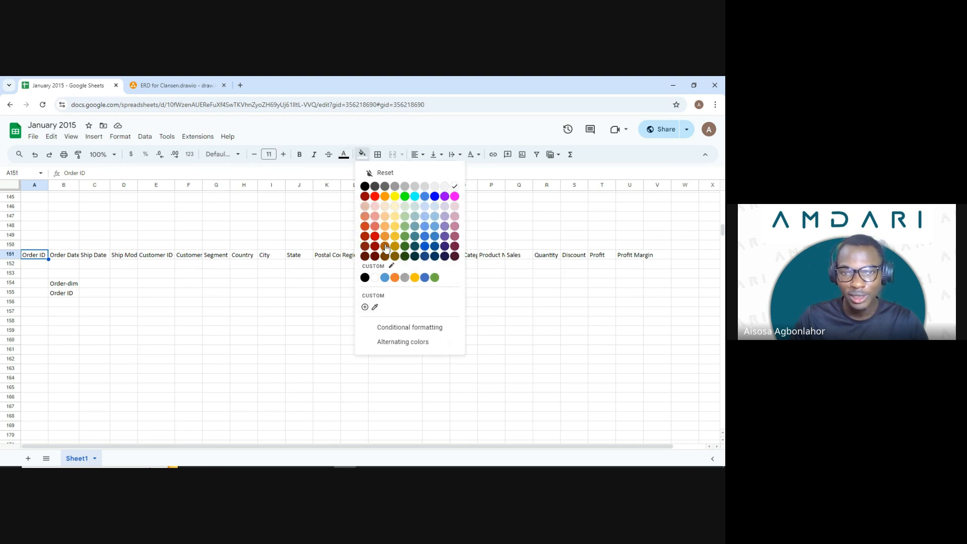
pyautogui.click(366, 211)
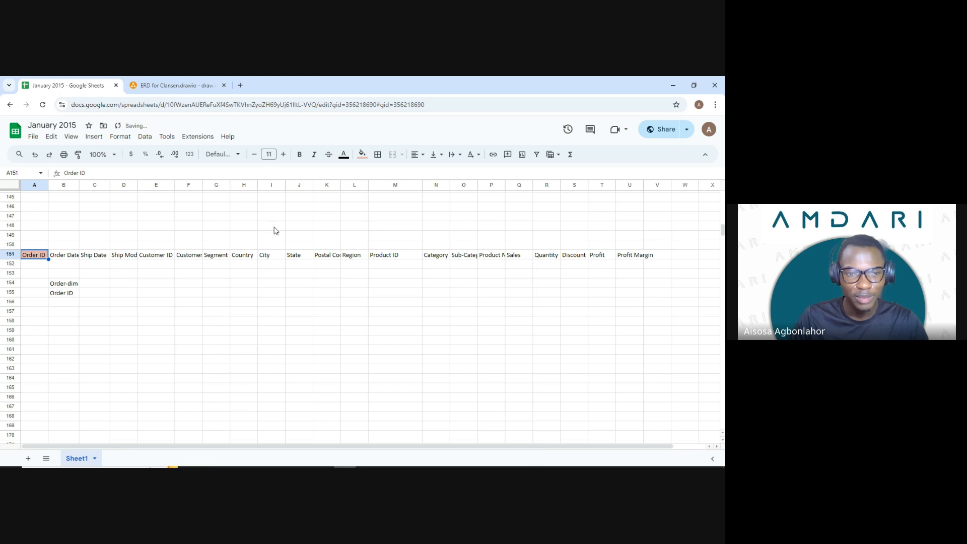
# Enter Order Date in cell B156 as the second field of the Order-dim list.
pyautogui.click(69, 303)
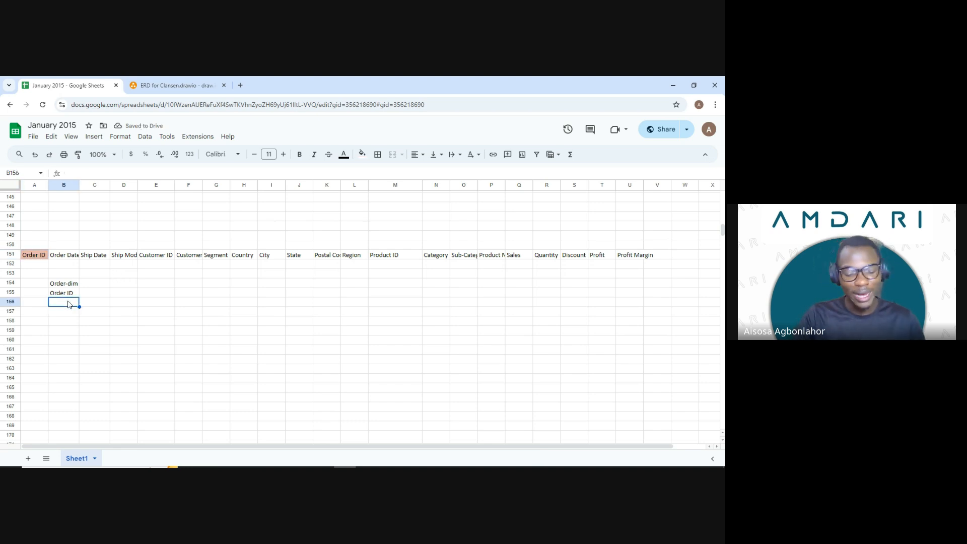
pyautogui.write('o')
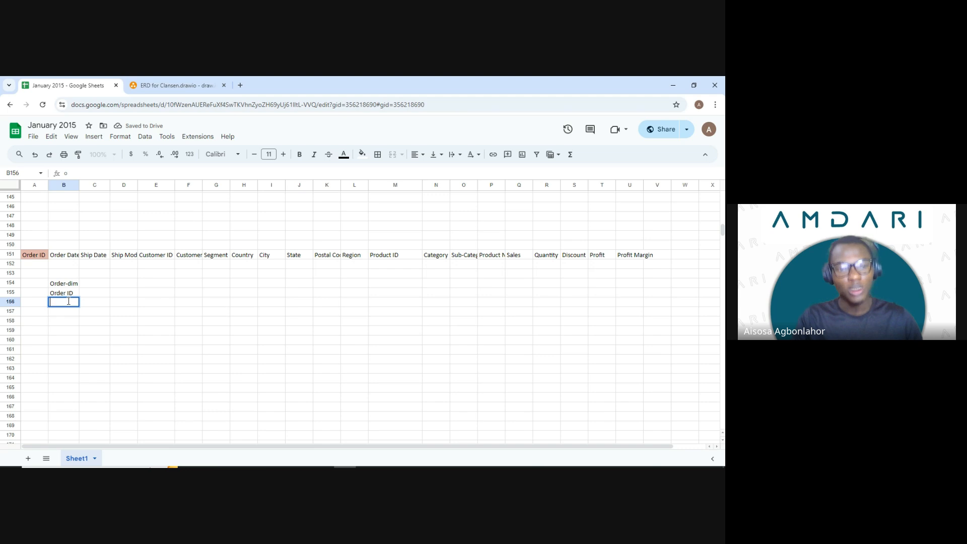
pyautogui.press('BackSpace')
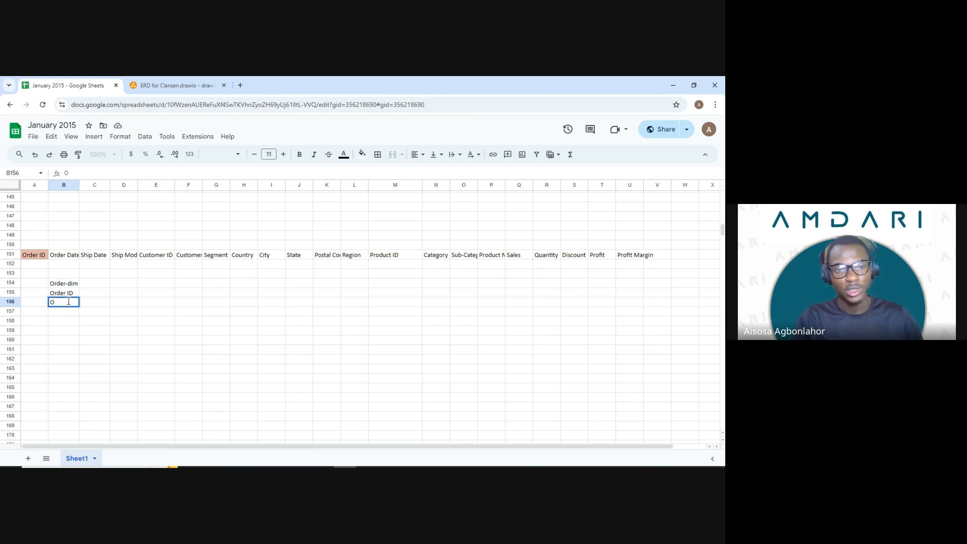
pyautogui.write('Ordse')
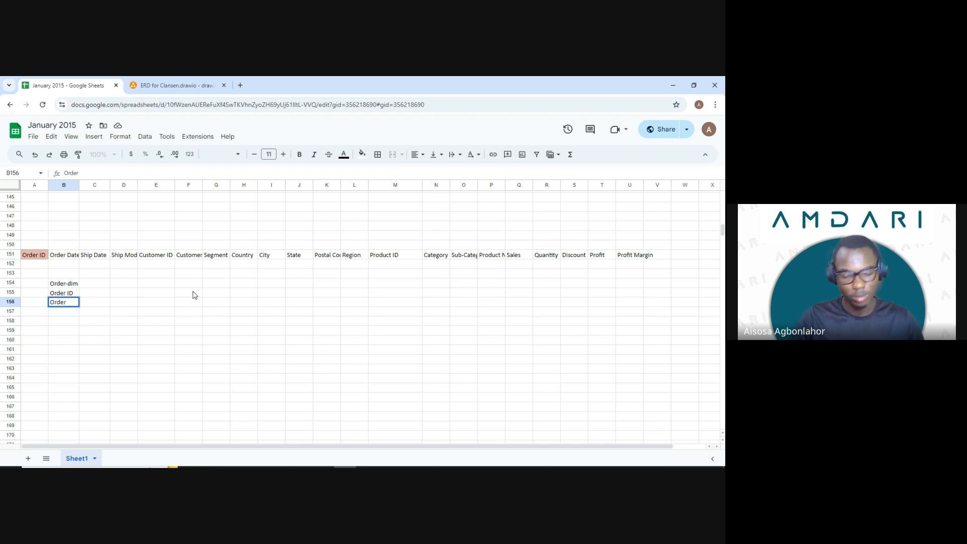
pyautogui.write(' Date')
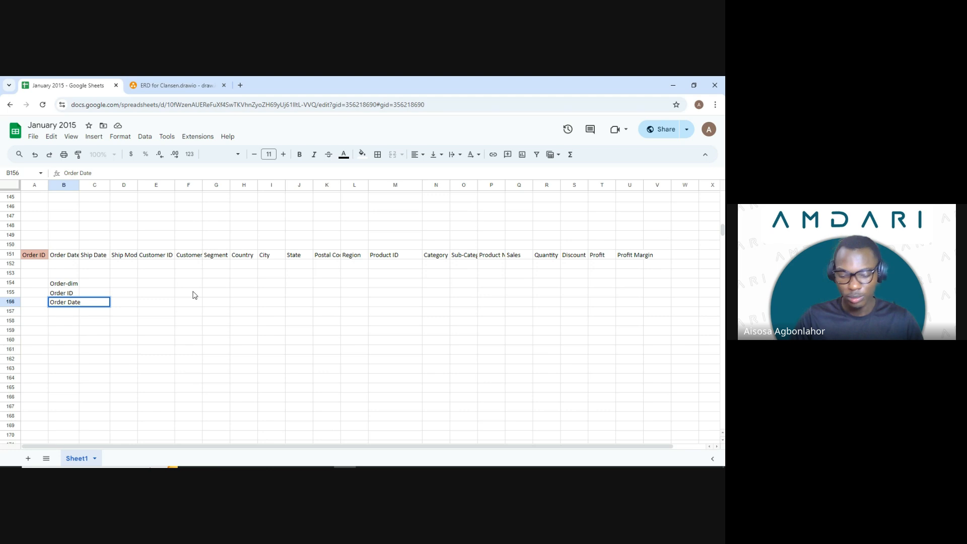
pyautogui.press('Return')
# Enter Ship Date in cell B157 of the Order-dim list, with a capital D.
pyautogui.write('S')
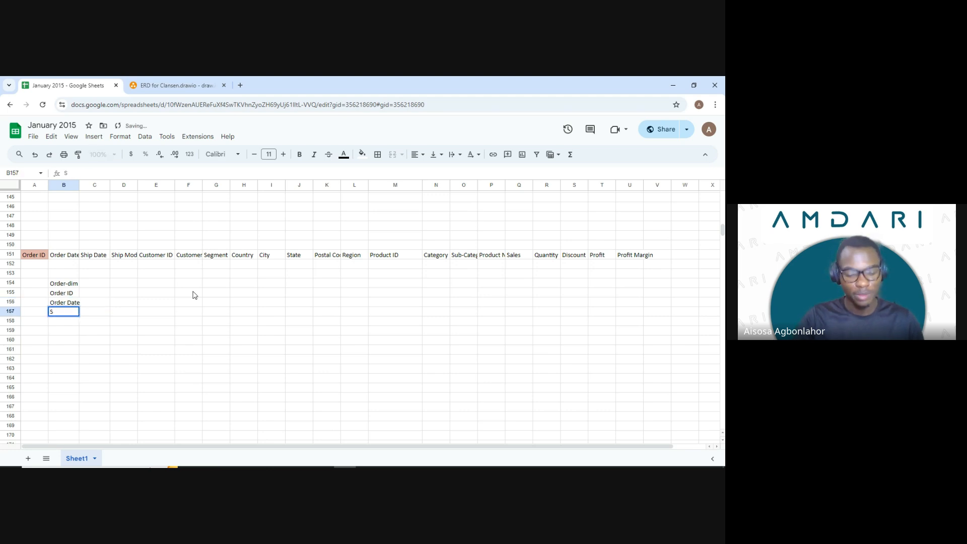
pyautogui.write('hip dat')
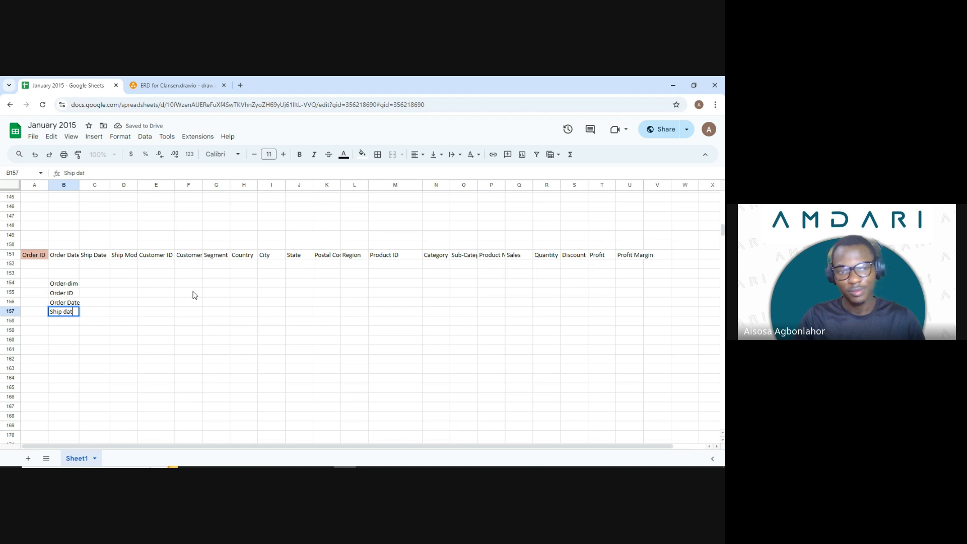
pyautogui.write('e')
pyautogui.press('BackSpace')
pyautogui.press('BackSpace')
pyautogui.press('BackSpace')
pyautogui.write('Date')
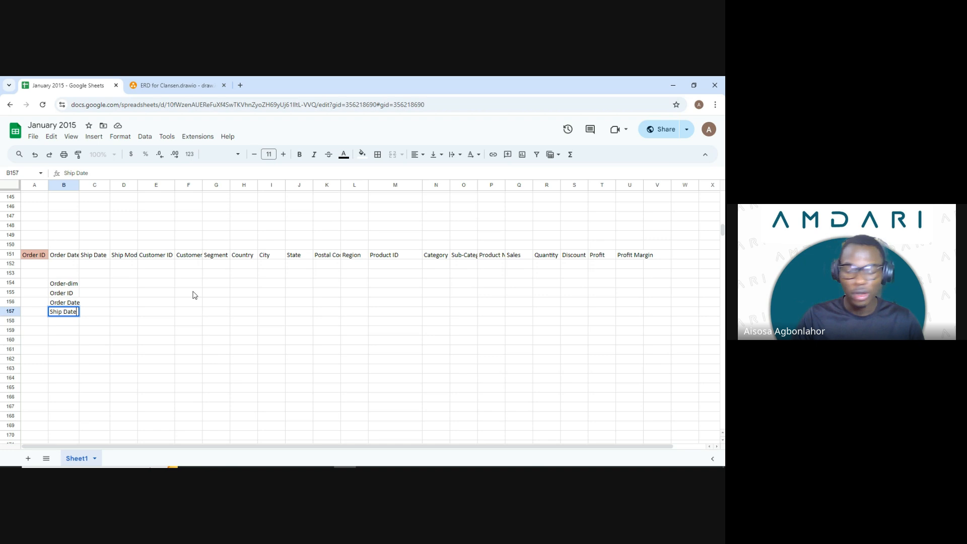
pyautogui.press('Return')
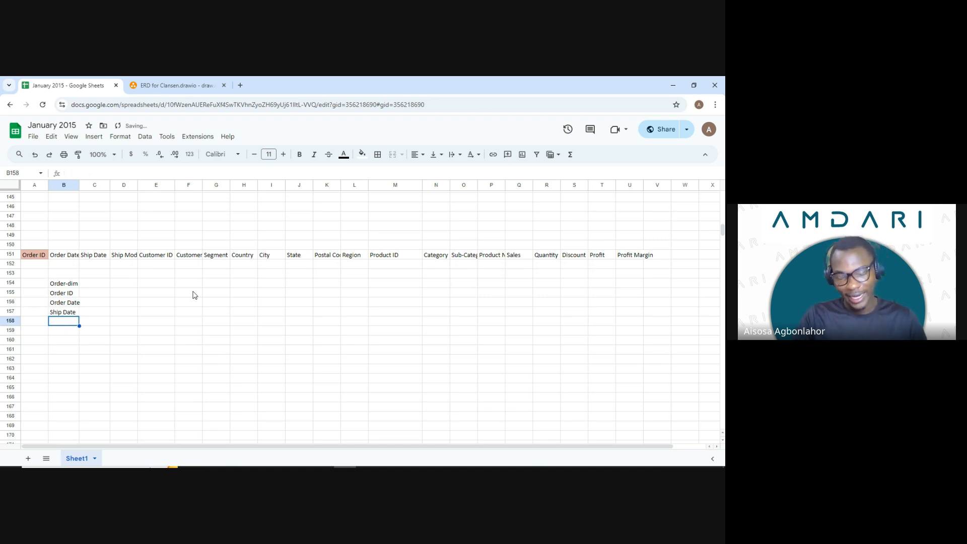
# Enter Ship Mode in cell B158 as the fourth field of the Order-dim list.
pyautogui.write('Ship Mo')
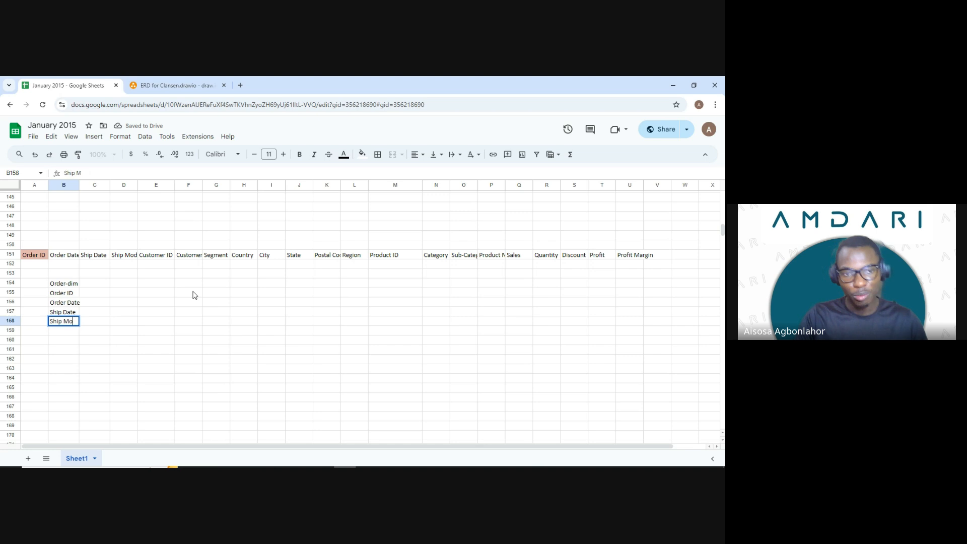
pyautogui.write('de')
pyautogui.press('Return')
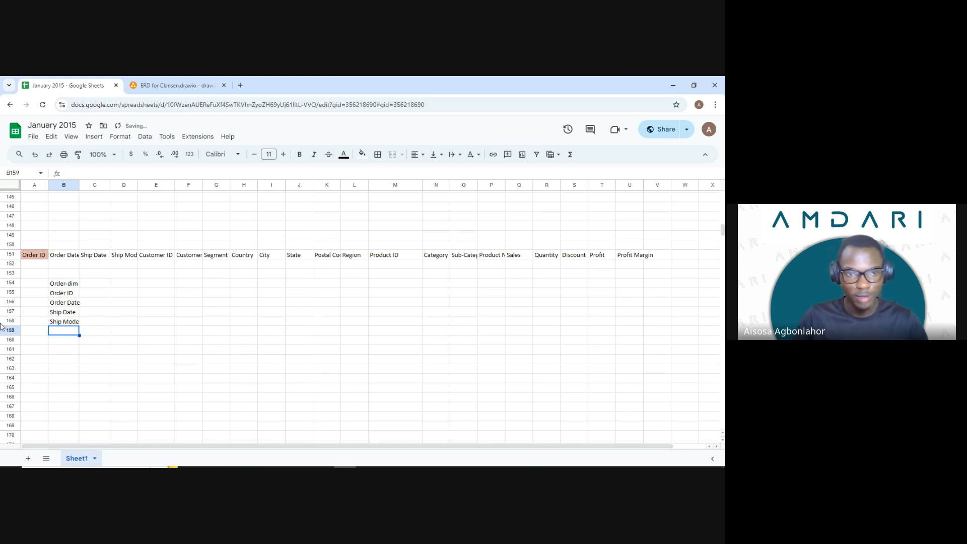
# Mark the Order Date, Ship Date and Ship Mode headers in B151:D151 as used with the same light red fill.
pyautogui.moveTo(71, 255); pyautogui.dragTo(135, 259)
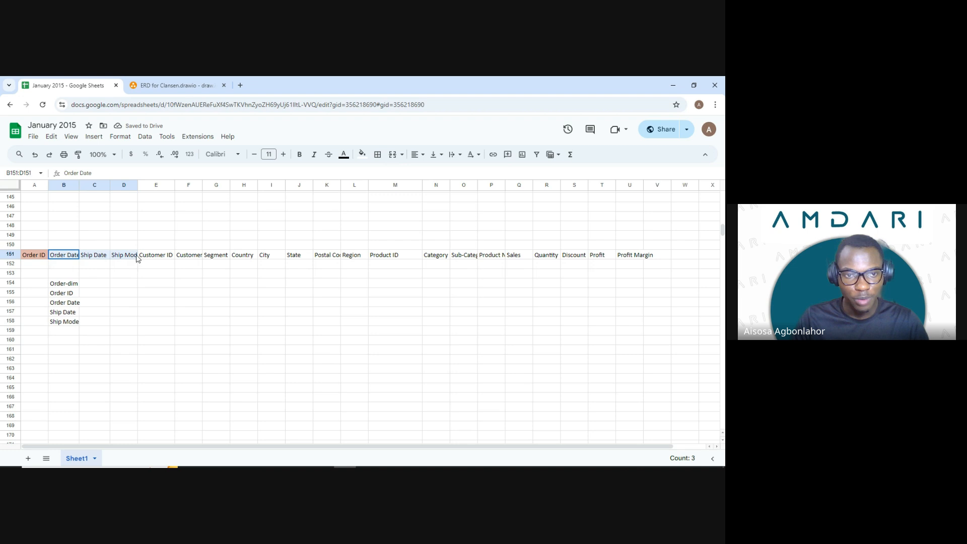
pyautogui.click(362, 154)
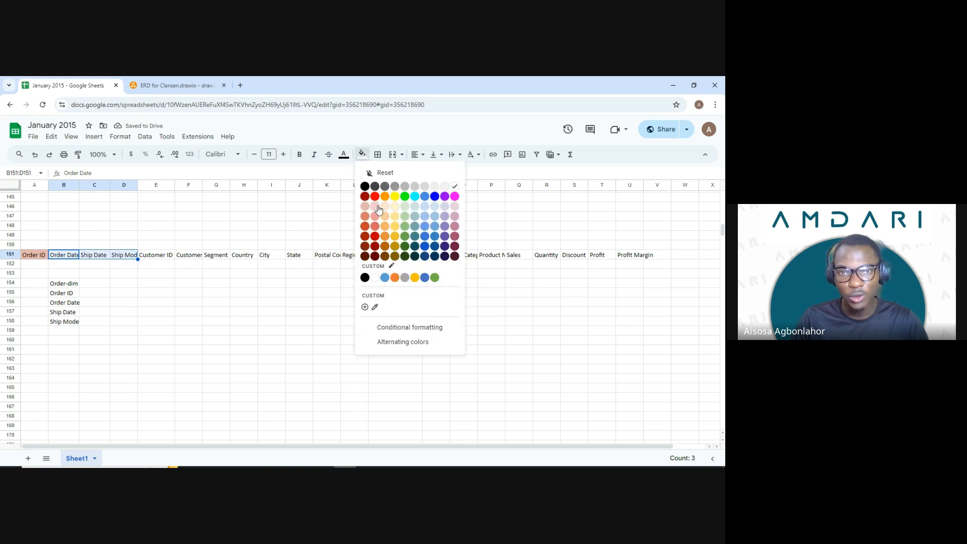
pyautogui.click(365, 206)
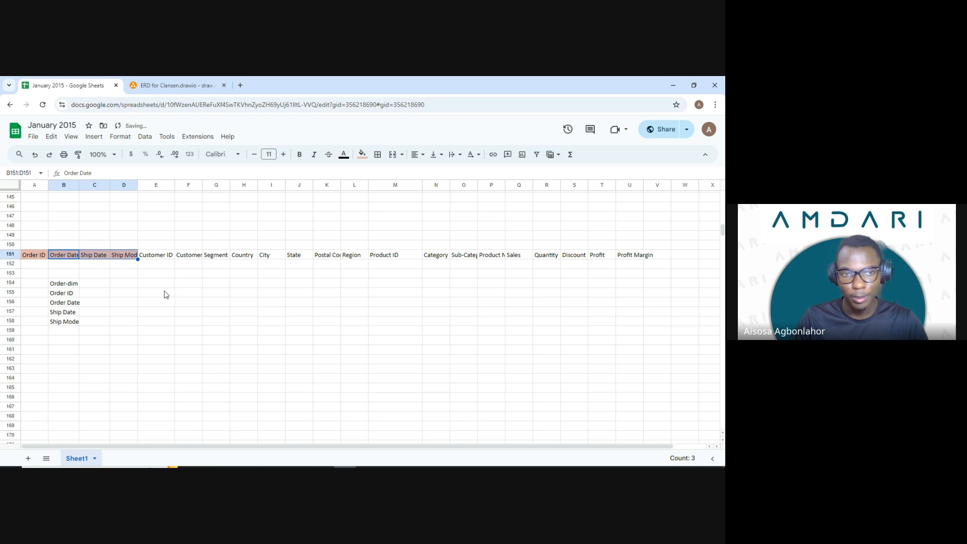
# Give the Order-dim list heading in cell B154 the same light red fill as its used headers.
pyautogui.click(95, 283)
pyautogui.click(73, 284)
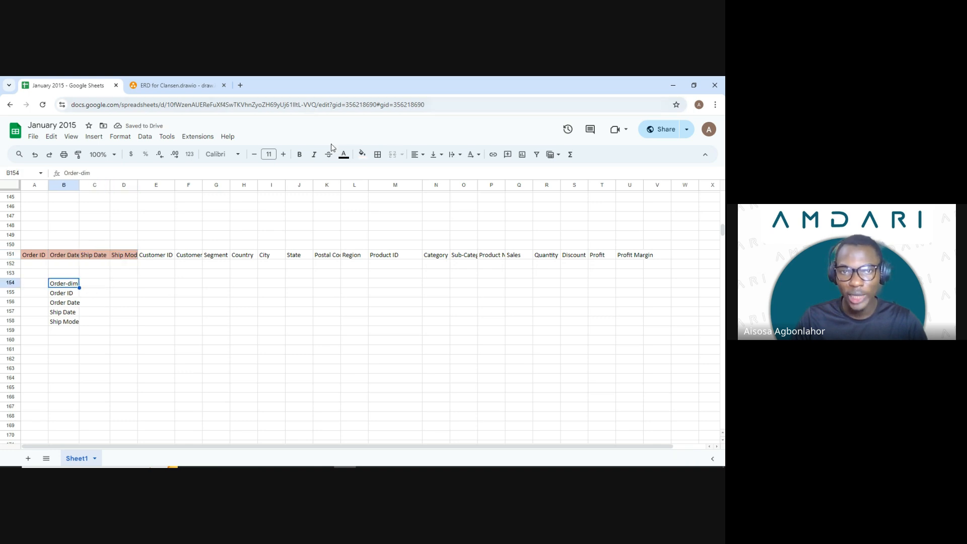
pyautogui.click(361, 154)
pyautogui.click(365, 206)
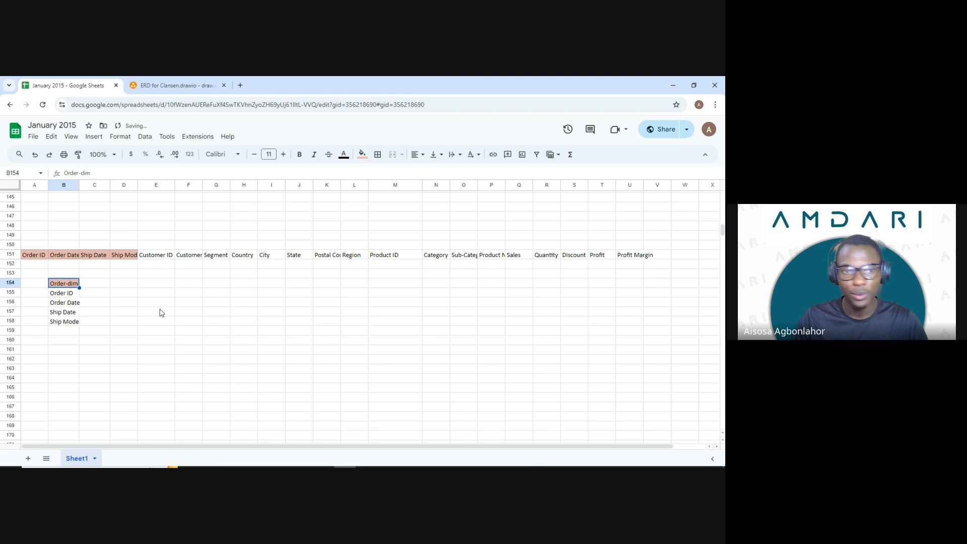
# Start a second list with the heading Customer_dim in cell D154 and Customer ID as its first field in D155.
pyautogui.click(128, 275)
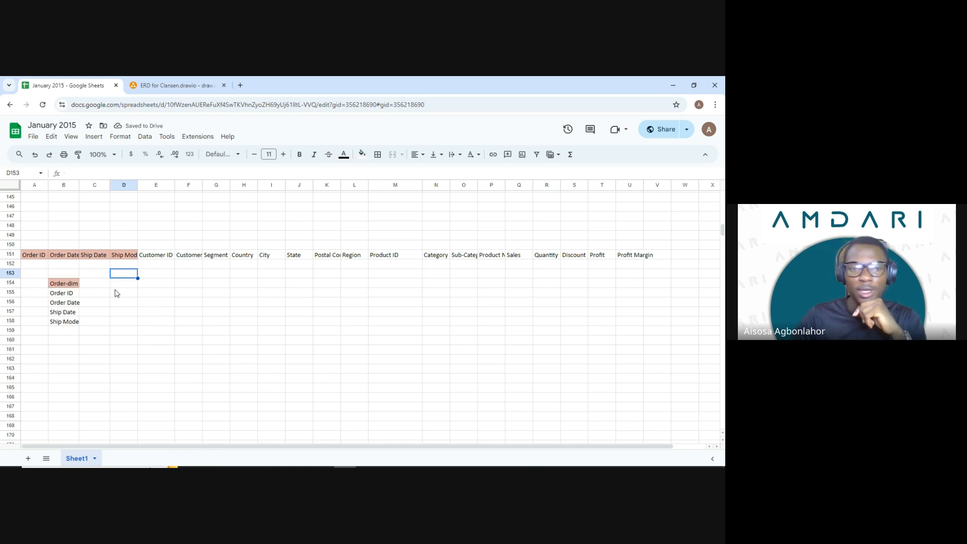
pyautogui.click(115, 286)
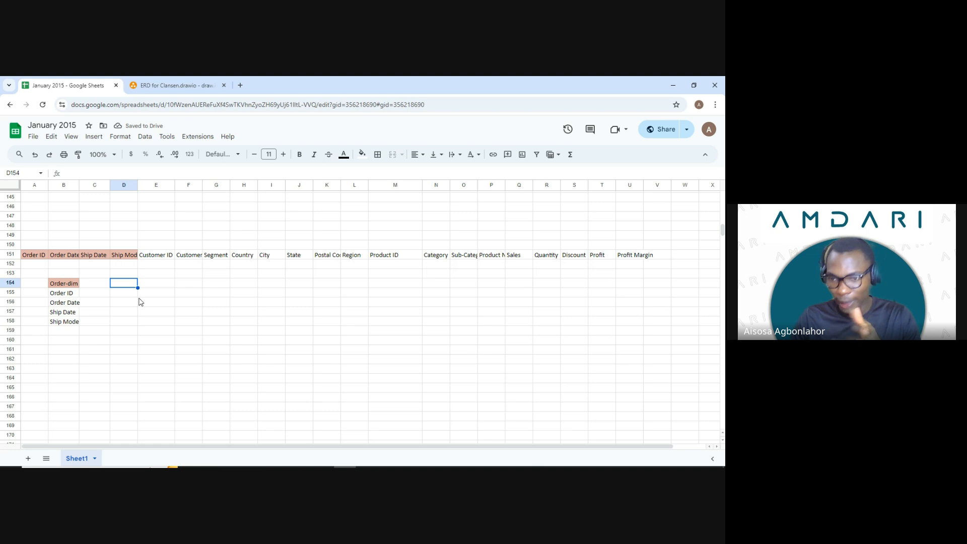
pyautogui.write('Cu')
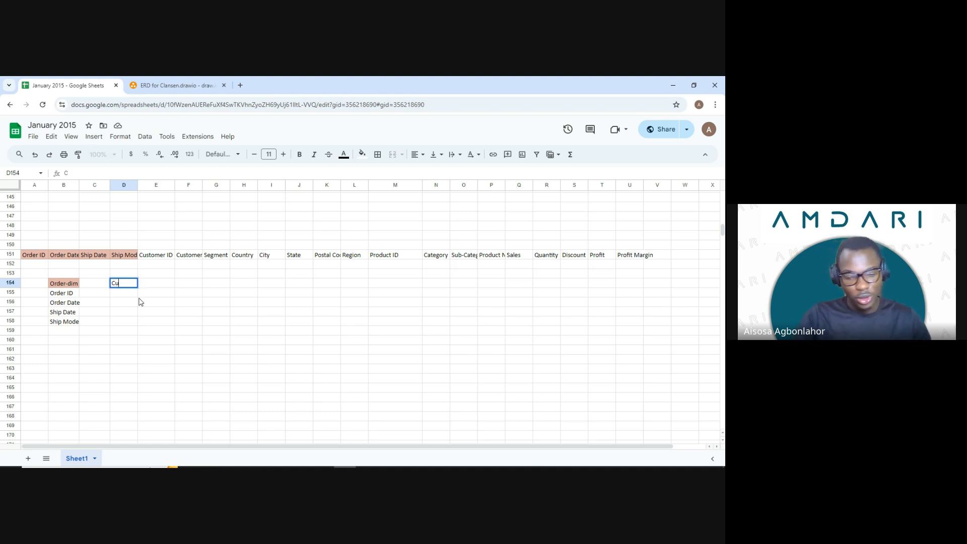
pyautogui.write('stomer')
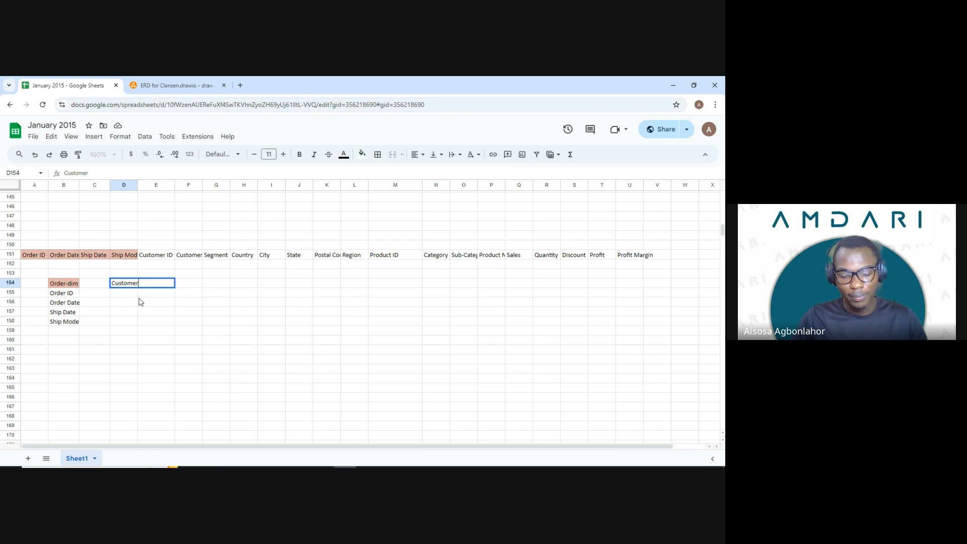
pyautogui.write('_dim')
pyautogui.press('Return')
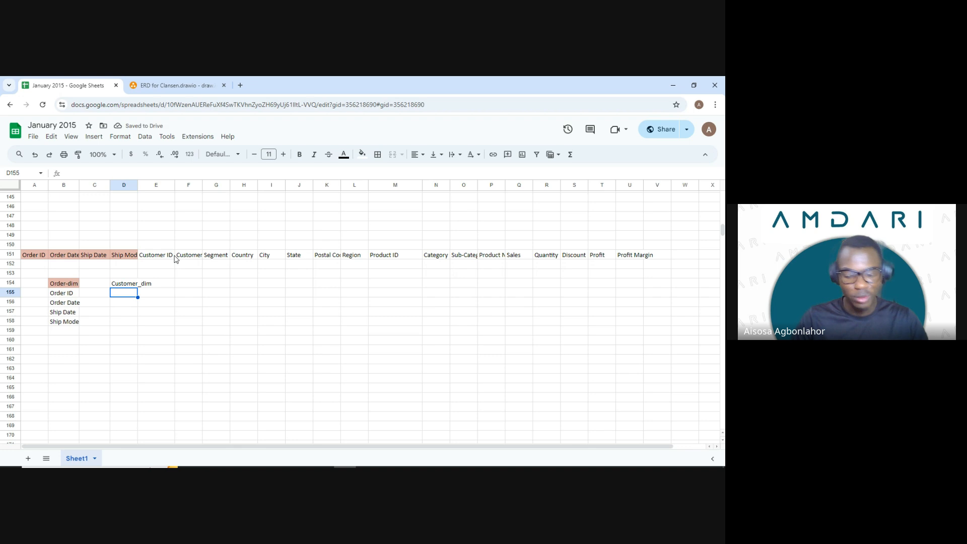
pyautogui.write('Customer ID')
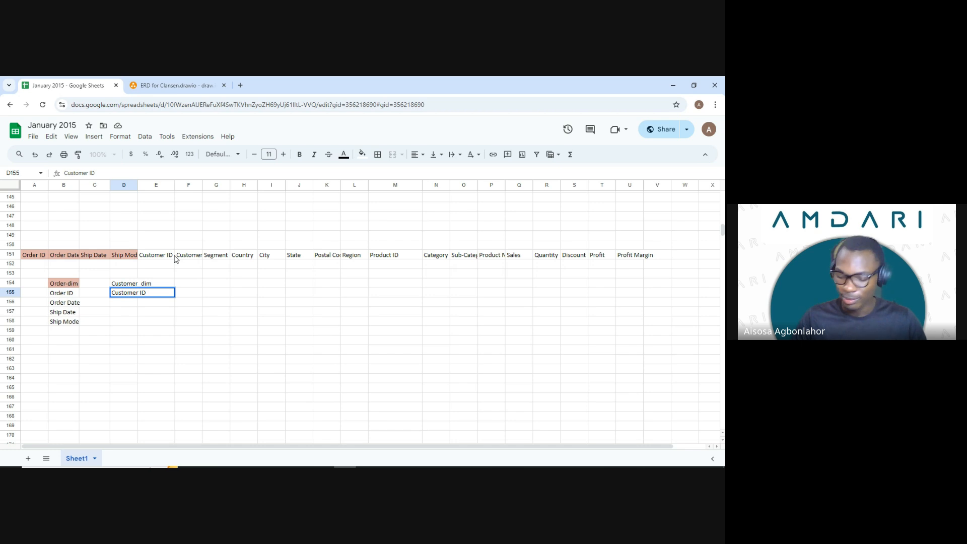
pyautogui.press('Return')
# Widen the Profit Margin, Postal Code and Customer Name columns so their headers in row 151 fit.
pyautogui.click(189, 259)
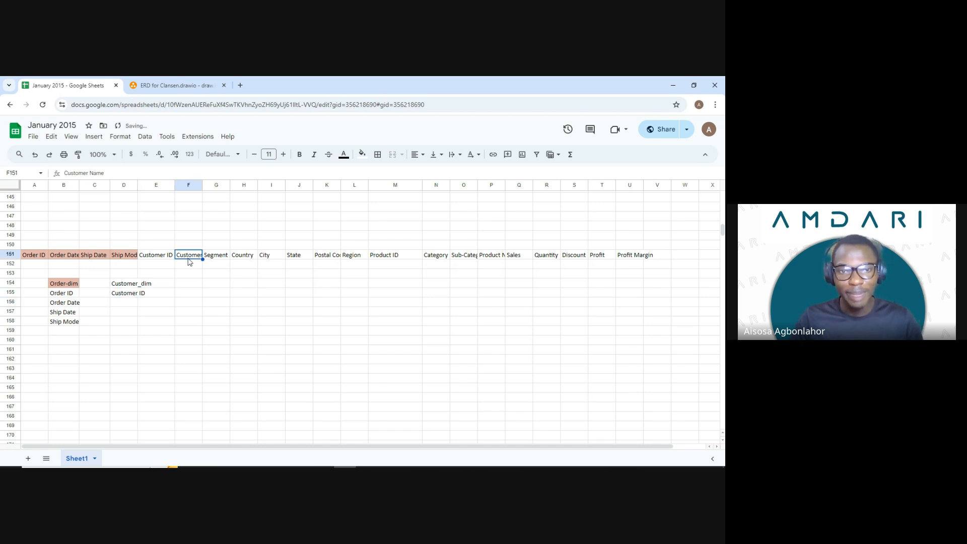
pyautogui.click(117, 295)
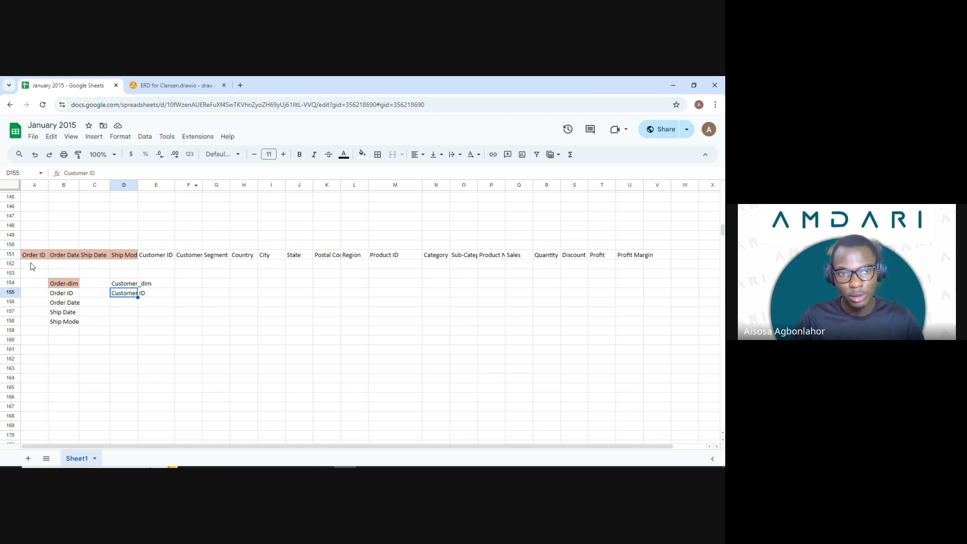
pyautogui.moveTo(30, 259); pyautogui.dragTo(642, 258)
pyautogui.moveTo(644, 185); pyautogui.dragTo(664, 185)
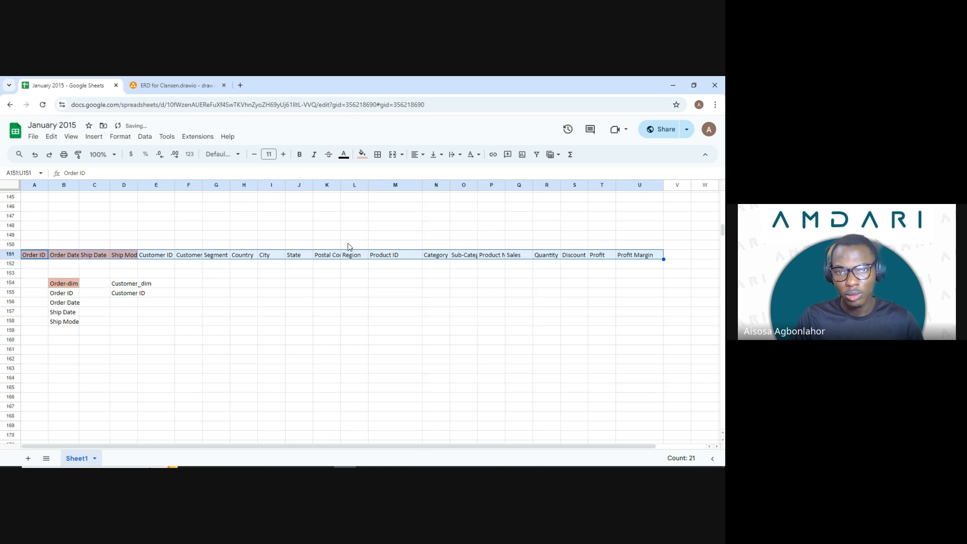
pyautogui.click(334, 256)
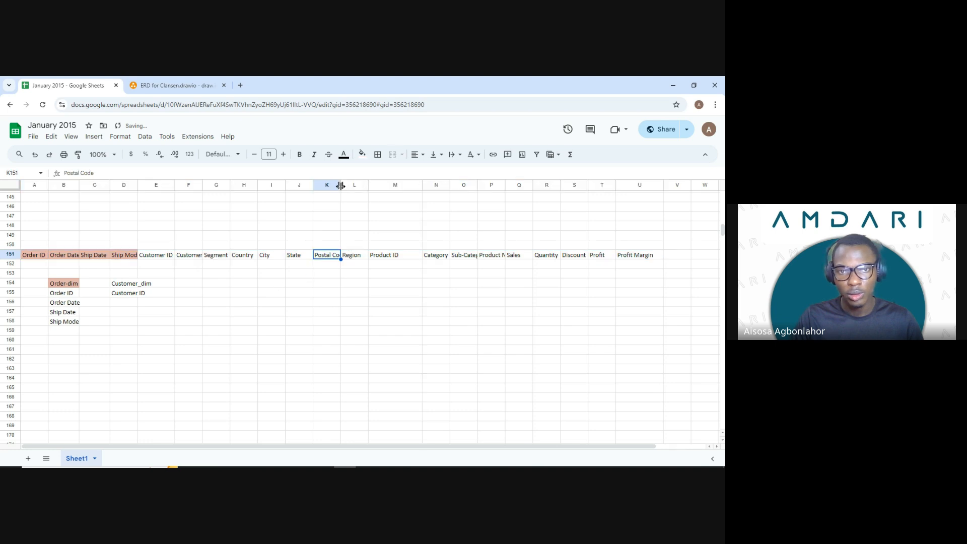
pyautogui.moveTo(341, 185); pyautogui.dragTo(349, 185)
pyautogui.click(126, 294)
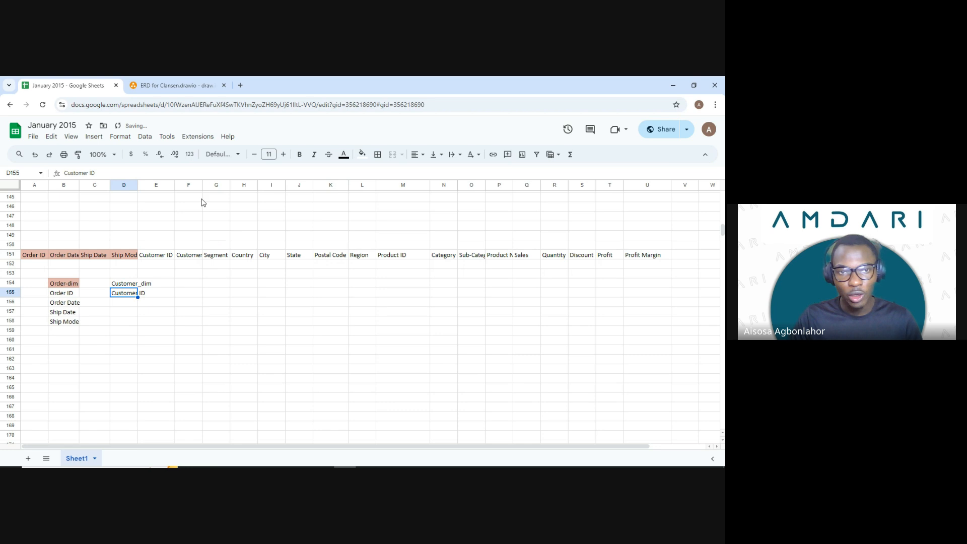
pyautogui.moveTo(203, 186); pyautogui.dragTo(227, 186)
pyautogui.click(132, 302)
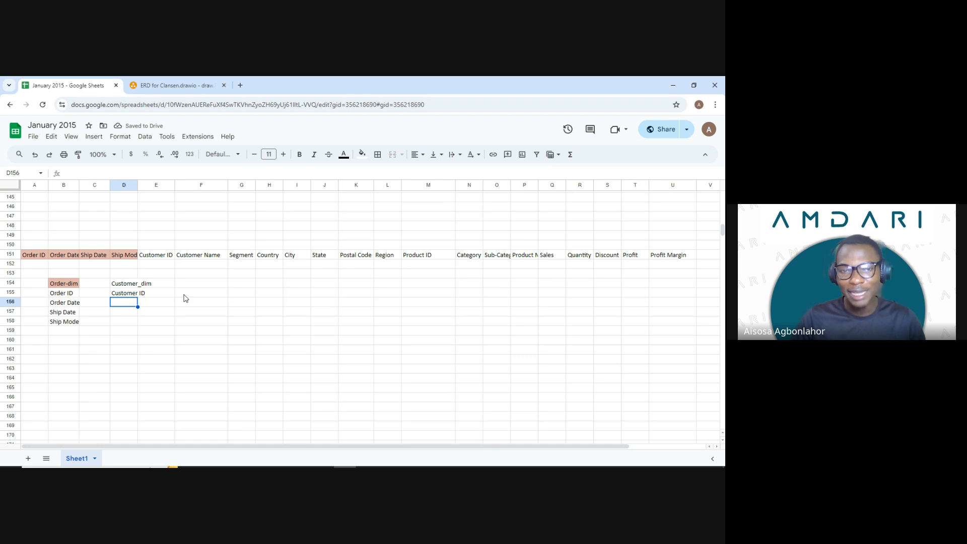
# Examine the values of the Segment column in the source data to decide which dimension it belongs to.
pyautogui.scroll(3, 309, 248)
pyautogui.scroll(6, 444, 214)
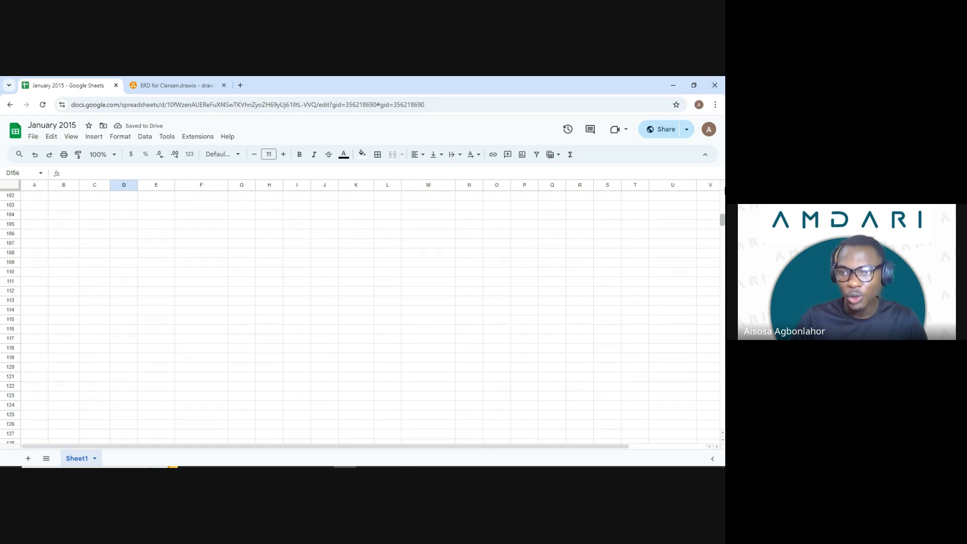
pyautogui.scroll(5, 723, 214)
pyautogui.click(719, 218)
pyautogui.scroll(15, 723, 220)
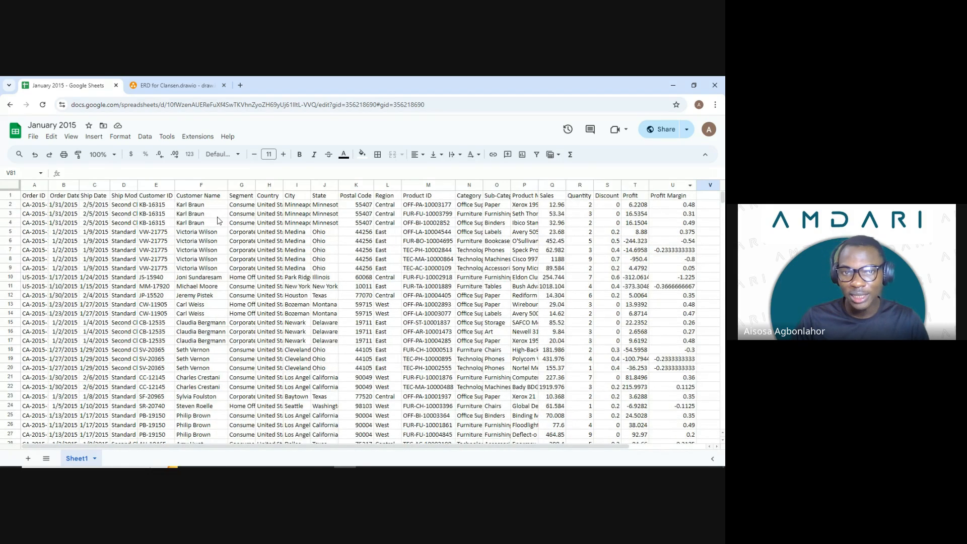
pyautogui.click(242, 205)
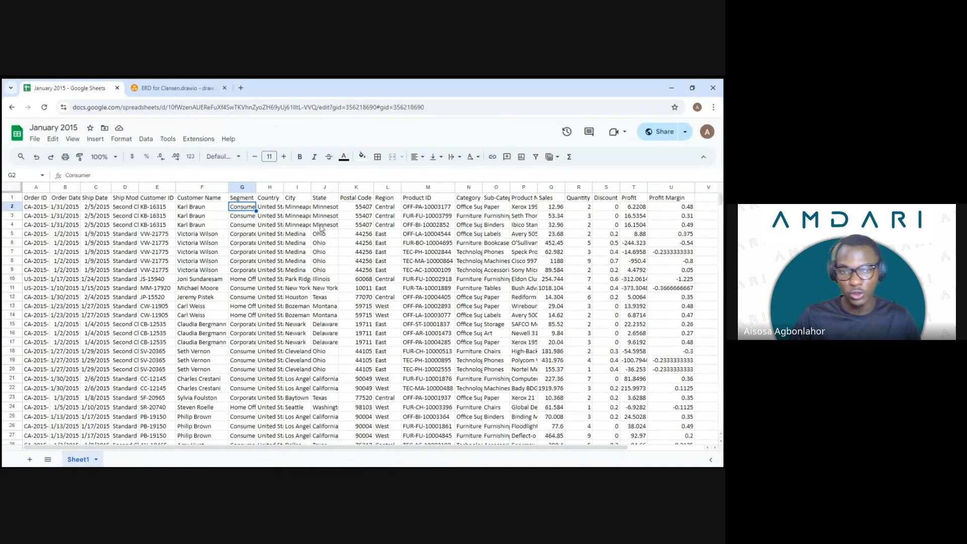
pyautogui.click(244, 214)
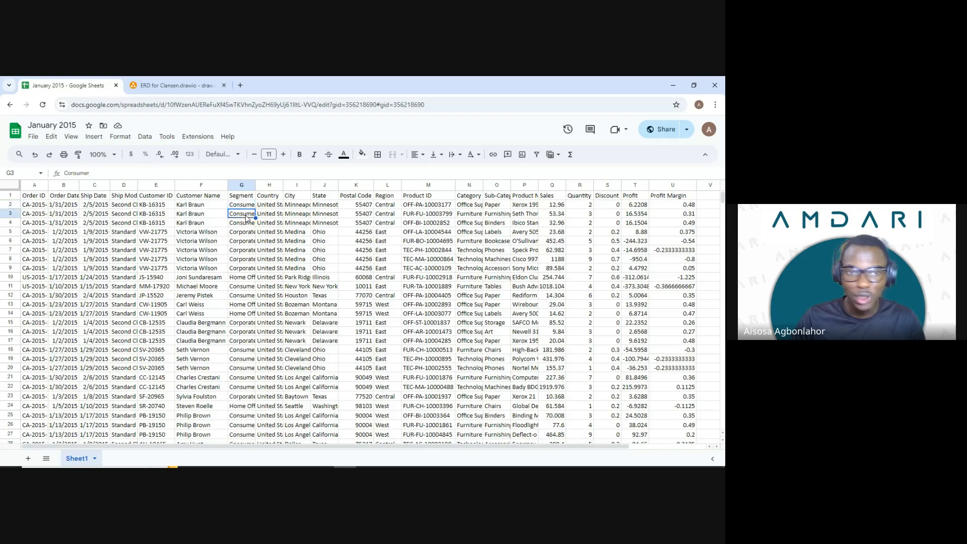
pyautogui.click(246, 260)
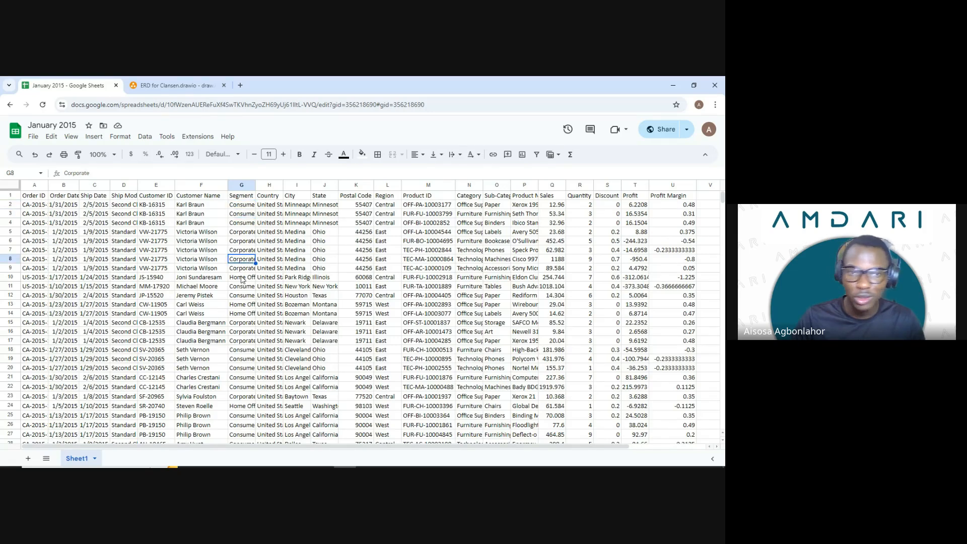
pyautogui.click(243, 278)
pyautogui.scroll(-5, 246, 285)
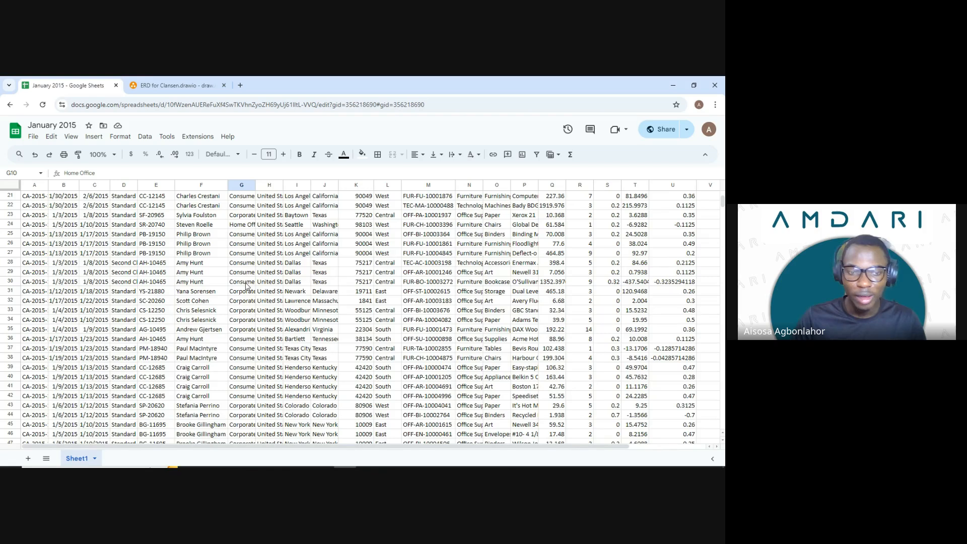
pyautogui.scroll(-5, 245, 285)
pyautogui.scroll(10, 246, 285)
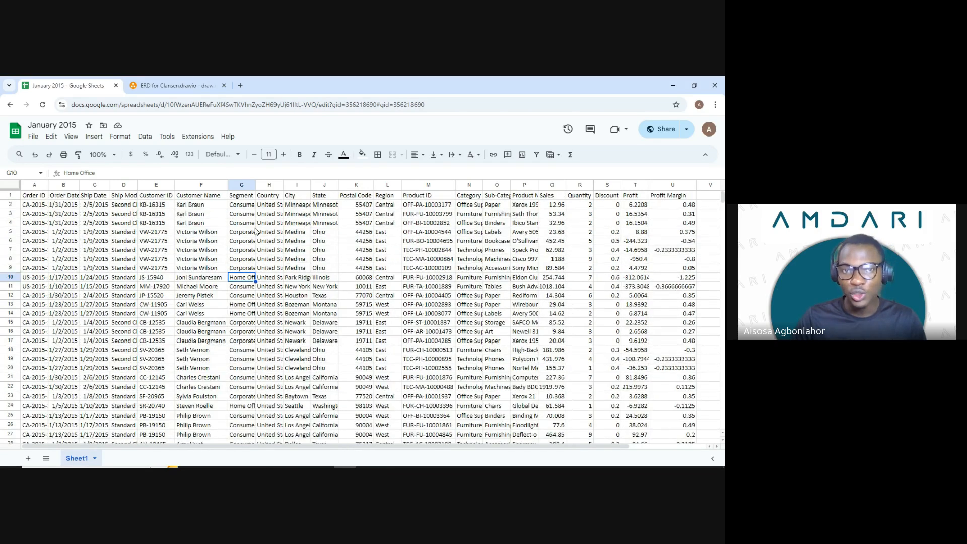
pyautogui.moveTo(242, 204); pyautogui.dragTo(250, 250)
# Enter Segment in cell D156 as the second field of the Customer_dim list.
pyautogui.scroll(-20, 250, 251)
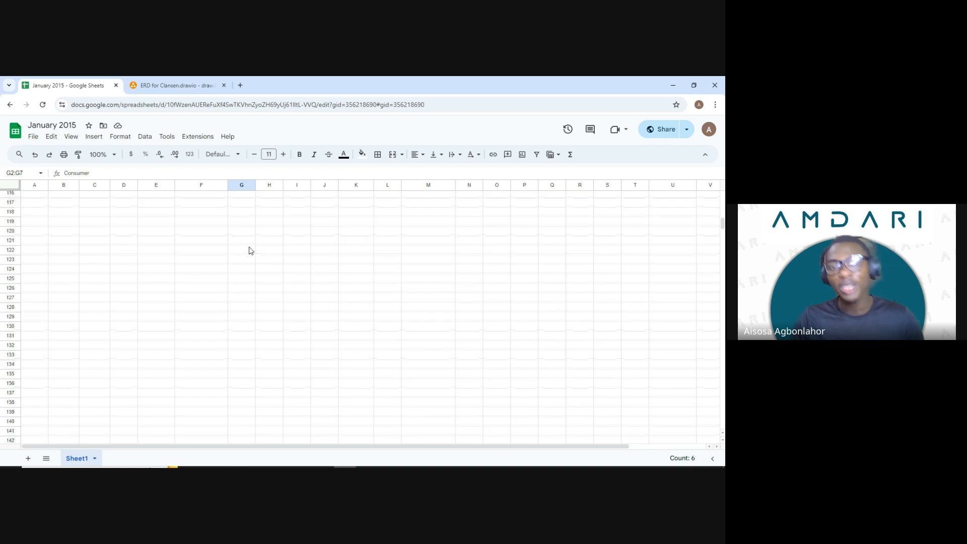
pyautogui.scroll(2, 249, 251)
pyautogui.click(129, 303)
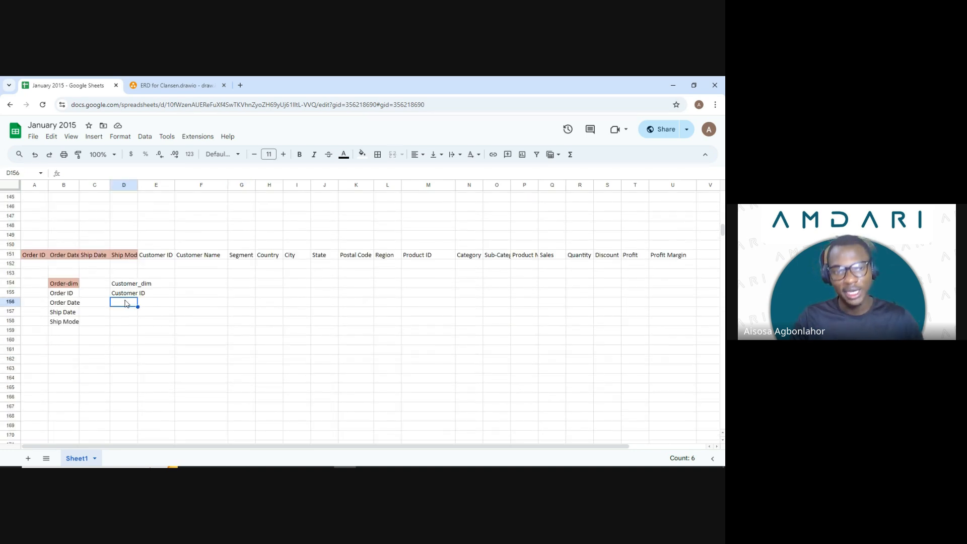
pyautogui.write('S')
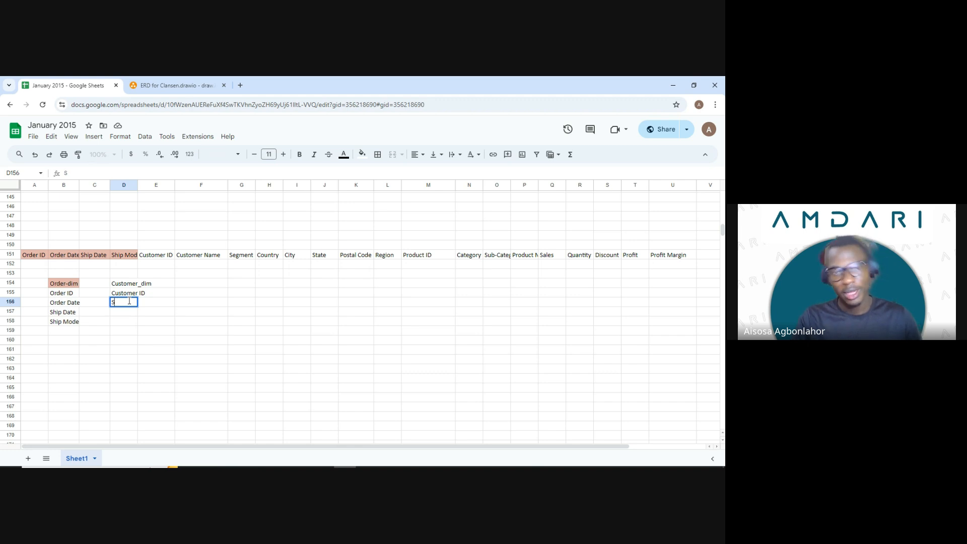
pyautogui.write('egment')
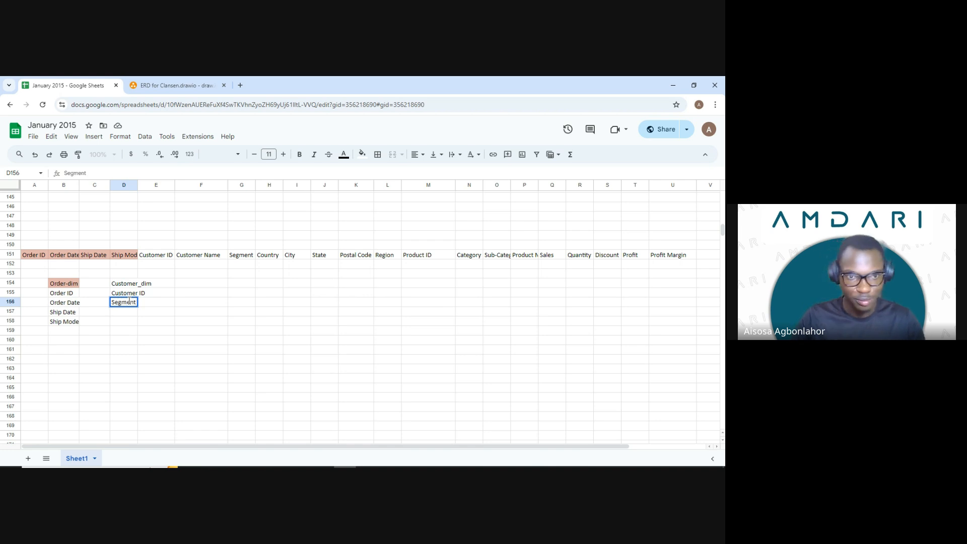
pyautogui.click(143, 308)
pyautogui.click(122, 286)
pyautogui.moveTo(121, 286); pyautogui.dragTo(123, 303)
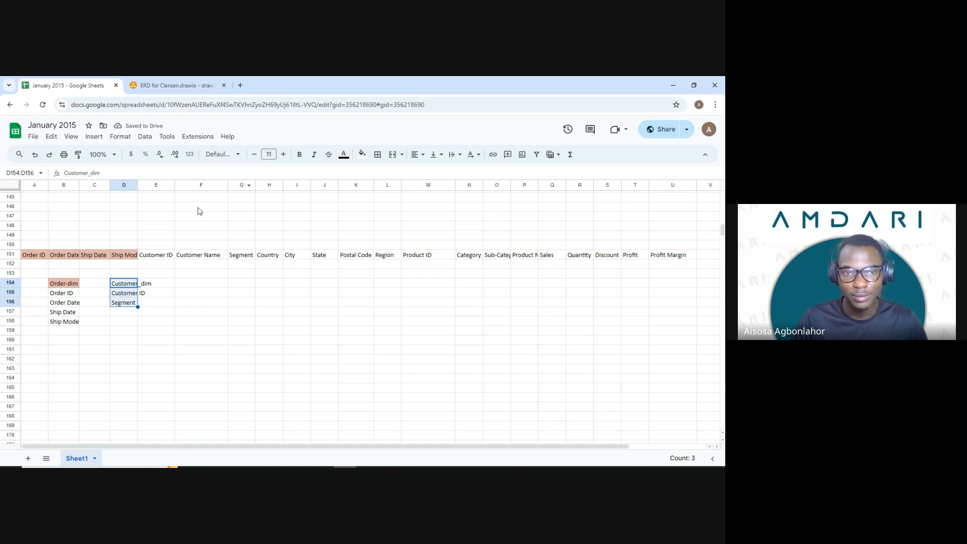
pyautogui.click(132, 285)
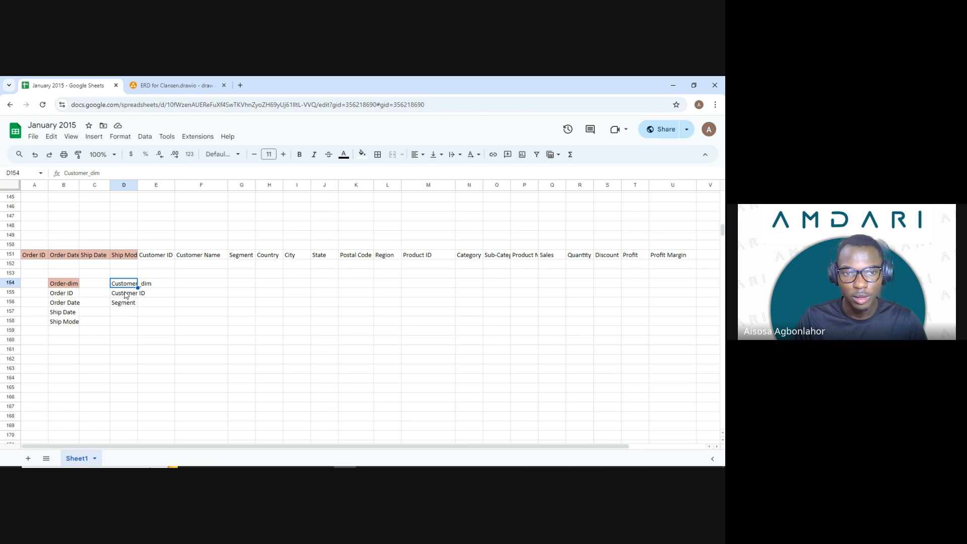
# Enter Customer Name in cell D157 as the third field of the Customer_dim list.
pyautogui.click(125, 315)
pyautogui.write('Cus')
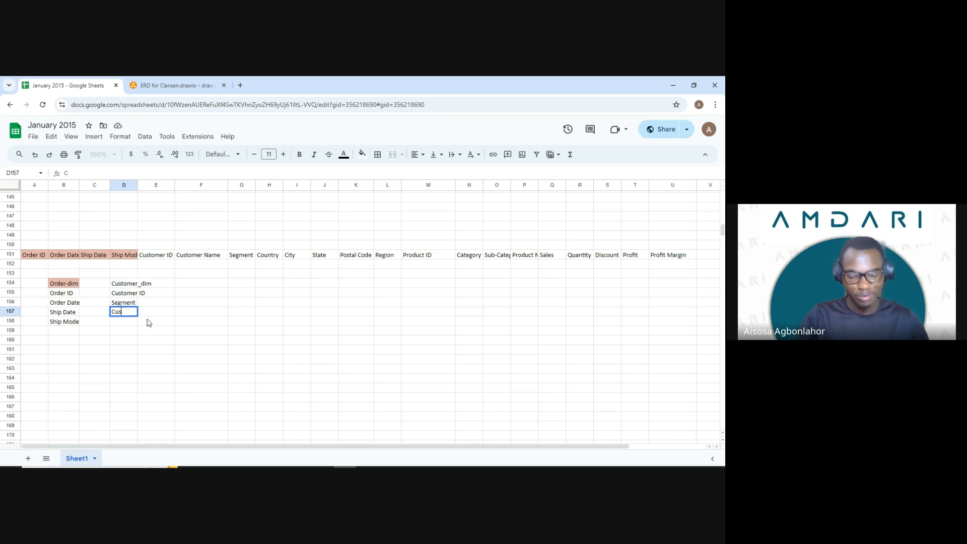
pyautogui.write('tyomer')
pyautogui.press('BackSpace')
pyautogui.press('BackSpace')
pyautogui.press('BackSpace')
pyautogui.press('BackSpace')
pyautogui.press('BackSpace')
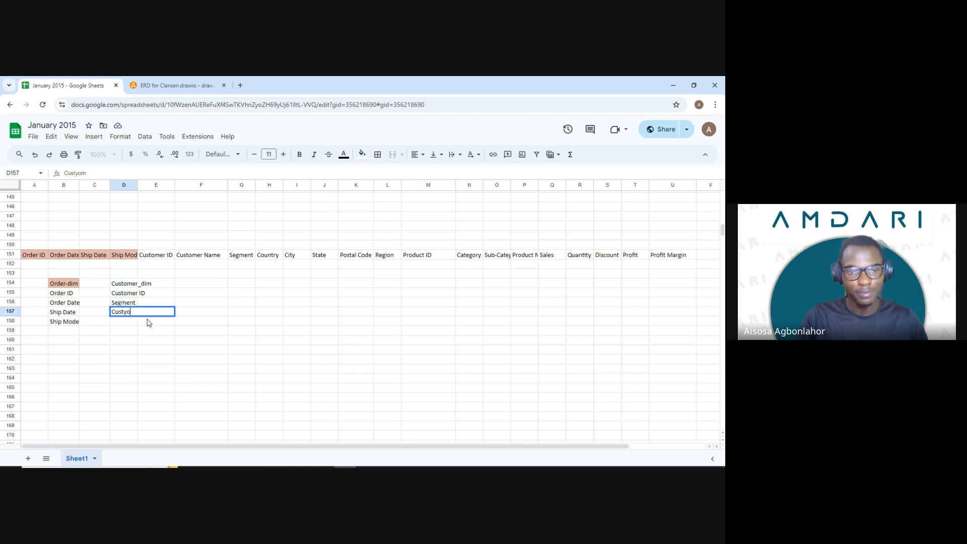
pyautogui.write('uo9')
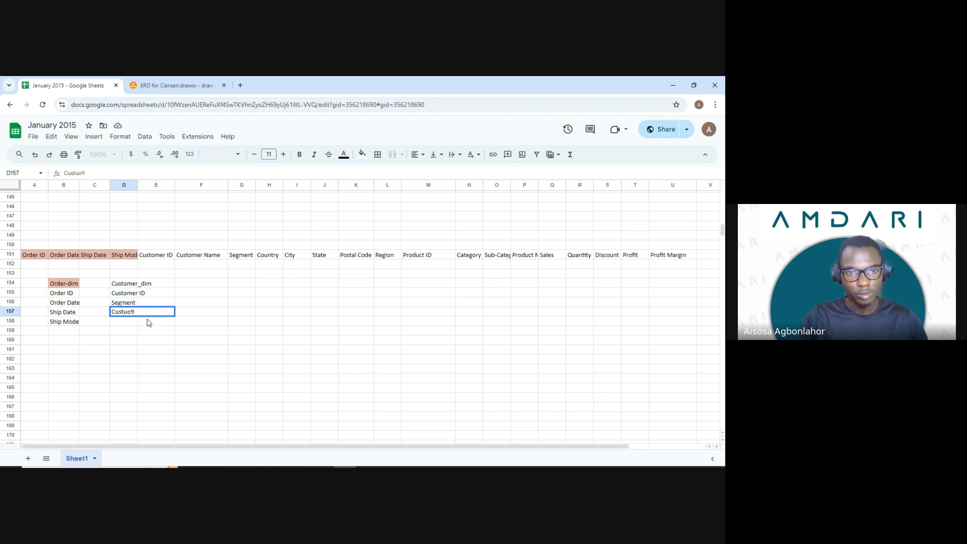
pyautogui.write('mer')
pyautogui.press('BackSpace')
pyautogui.press('BackSpace')
pyautogui.press('BackSpace')
pyautogui.press('BackSpace')
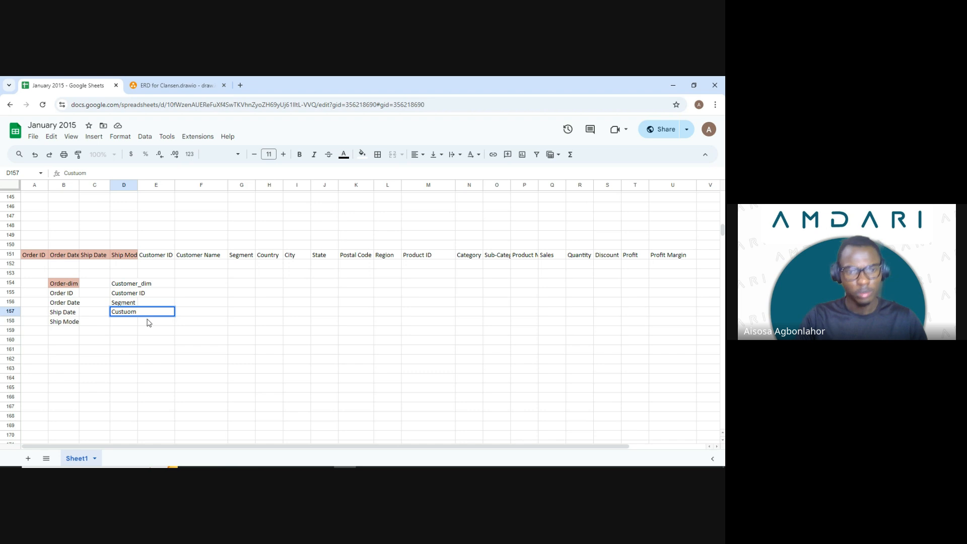
pyautogui.write('omer')
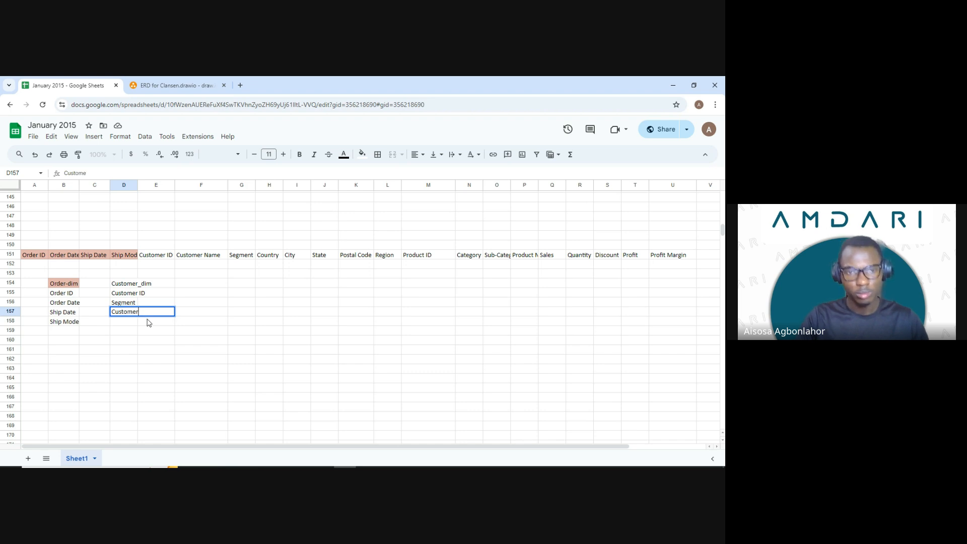
pyautogui.write(' Name')
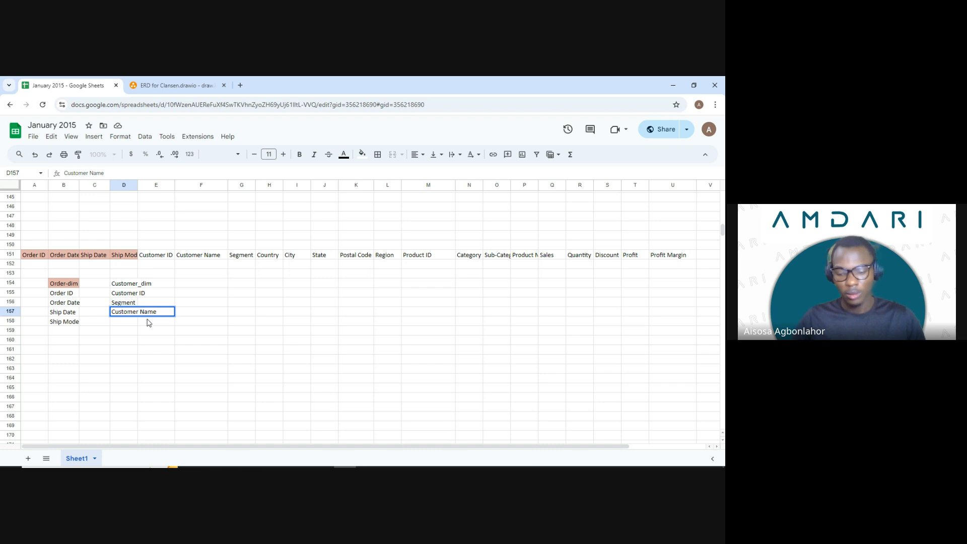
pyautogui.press('Return')
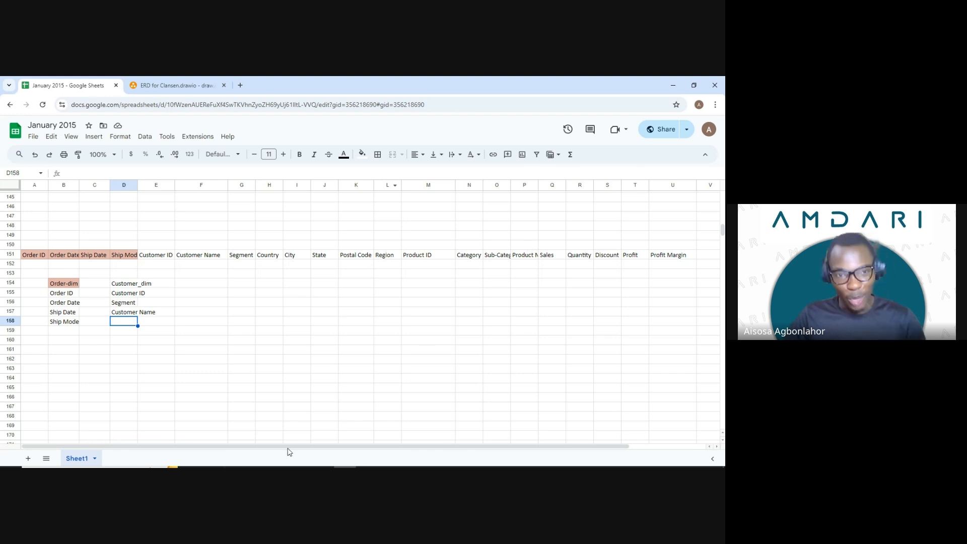
# Fill the Customer ID, Customer Name and Segment headers in row 151 with light orange.
pyautogui.click(172, 255)
pyautogui.click(365, 156)
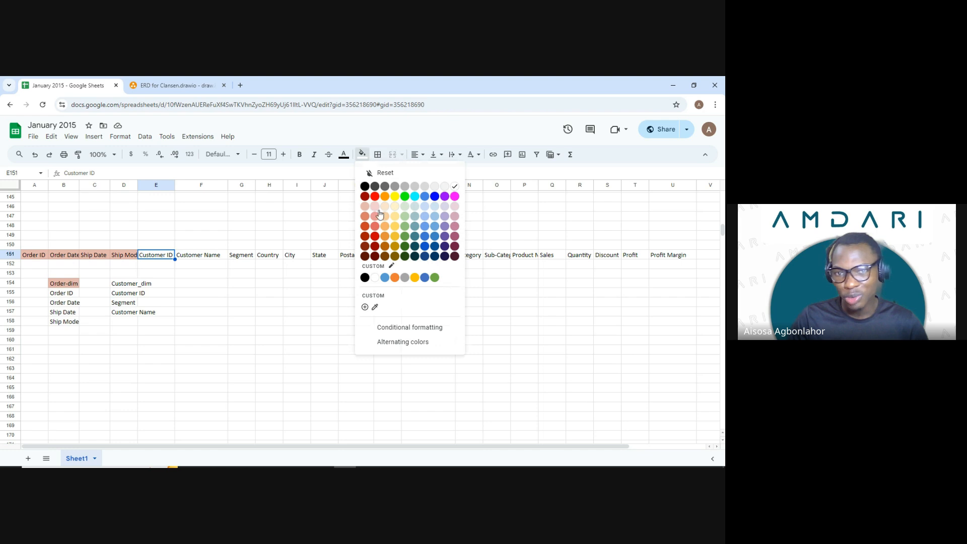
pyautogui.click(386, 212)
pyautogui.moveTo(193, 254); pyautogui.dragTo(241, 255)
pyautogui.click(365, 156)
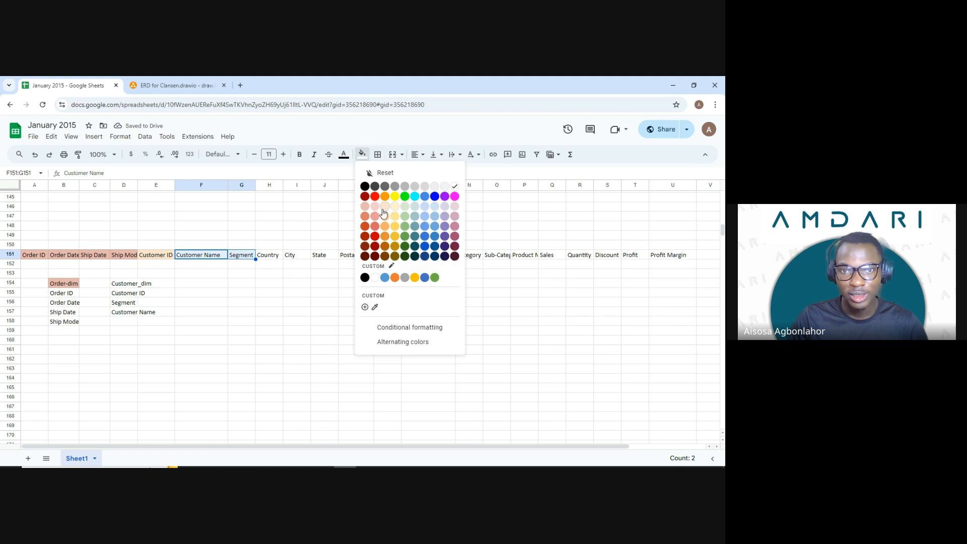
pyautogui.click(385, 212)
# Fill the Customer_dim heading in D154 with the same light orange and fit column D to its contents.
pyautogui.click(127, 286)
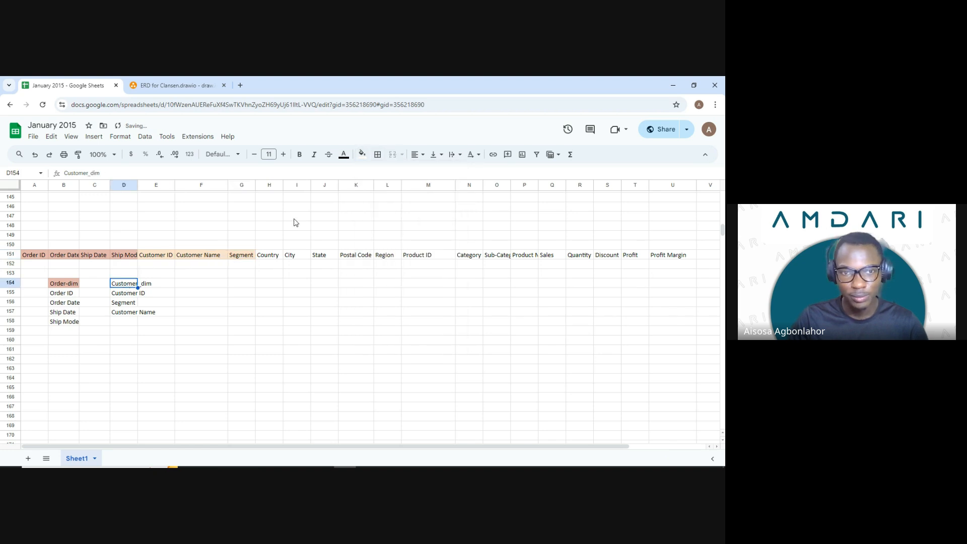
pyautogui.click(362, 154)
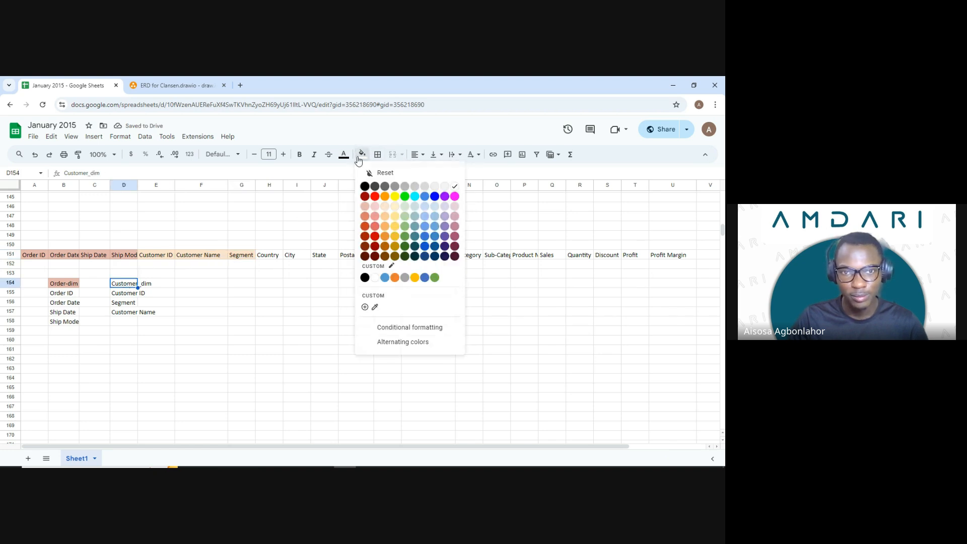
pyautogui.click(385, 206)
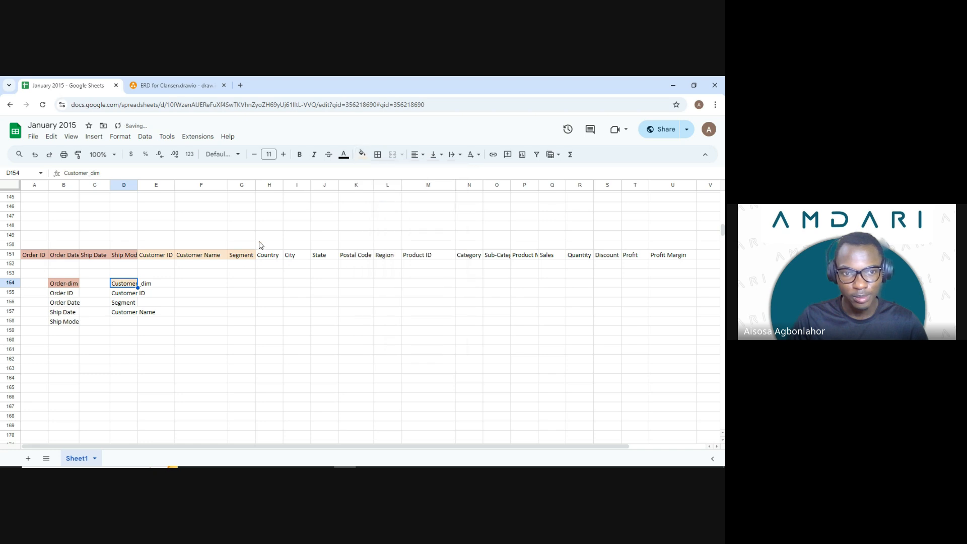
pyautogui.doubleClick(138, 185)
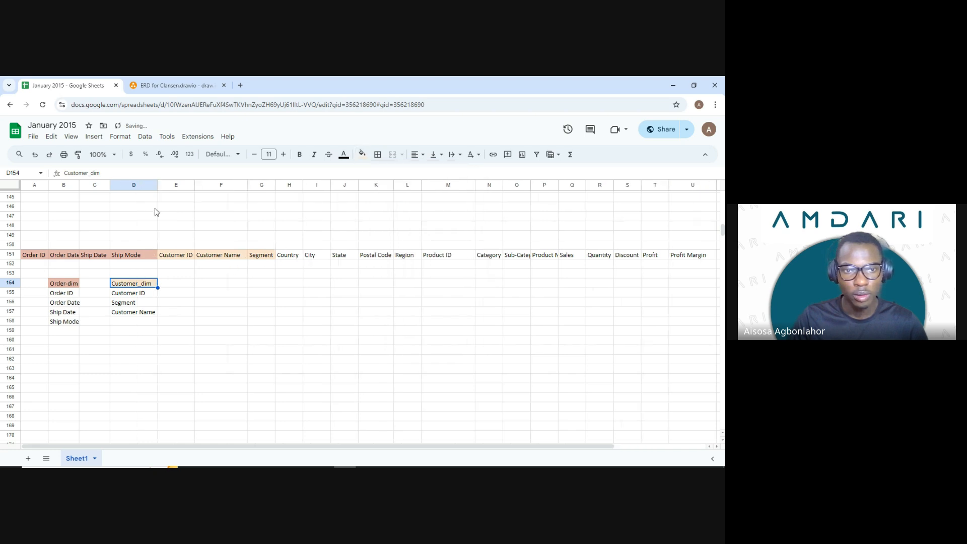
# Review the location headers in row 151, such as Country, City and Postal Code, against the Customer_dim list to decide their dimension.
pyautogui.click(192, 286)
pyautogui.click(212, 285)
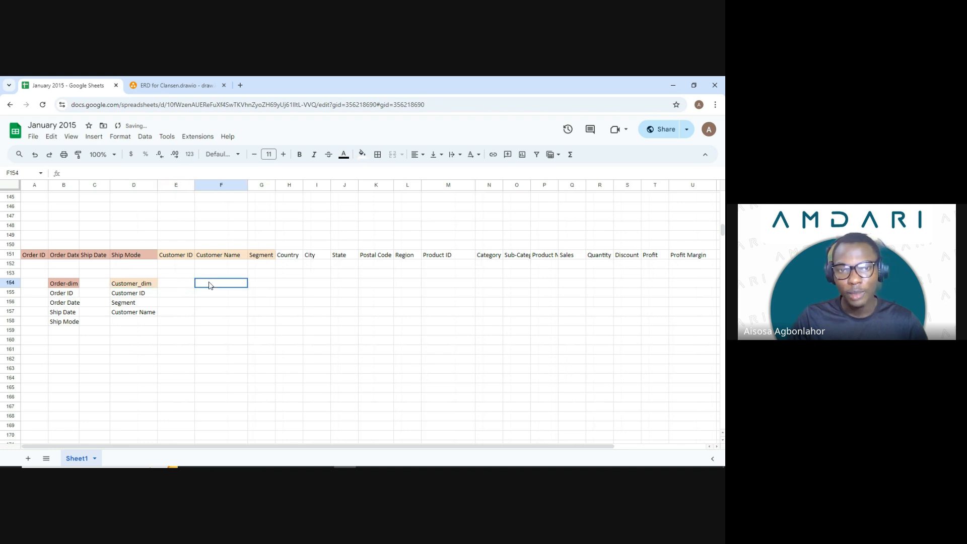
pyautogui.click(291, 257)
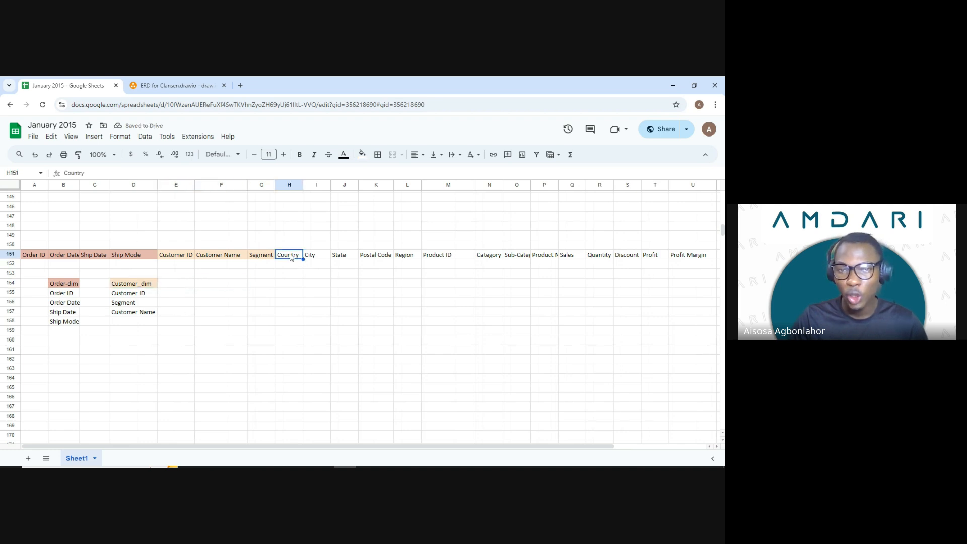
pyautogui.click(324, 259)
pyautogui.click(374, 258)
pyautogui.click(300, 260)
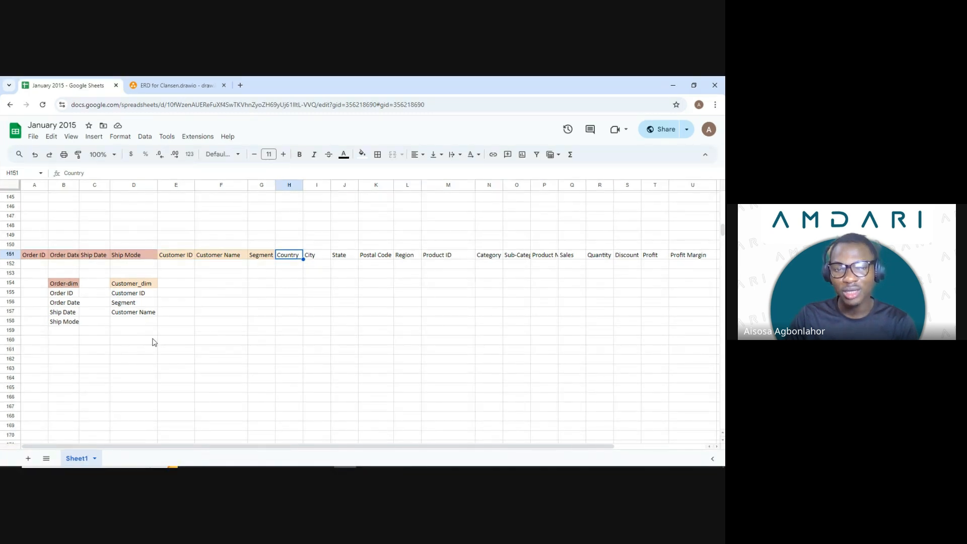
pyautogui.moveTo(134, 322); pyautogui.dragTo(135, 342)
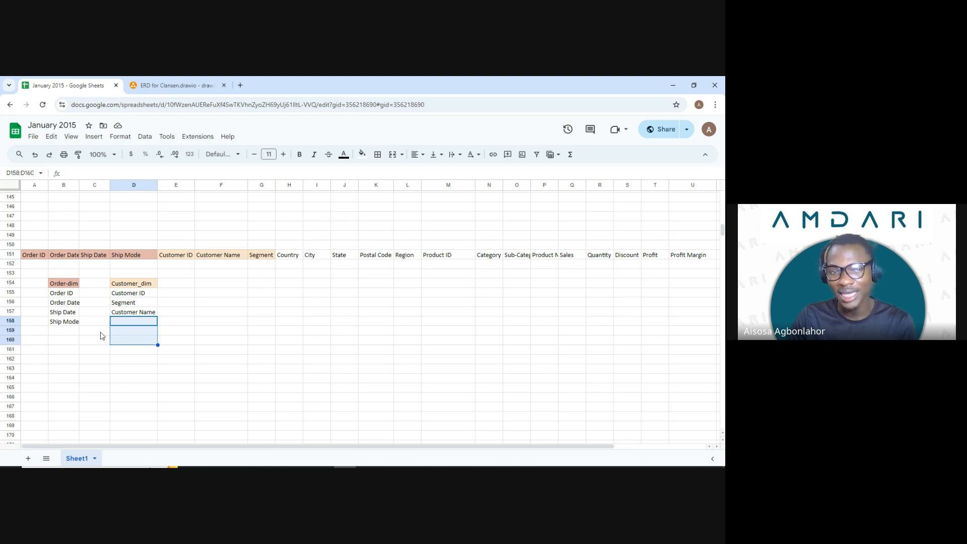
pyautogui.moveTo(119, 322); pyautogui.dragTo(119, 330)
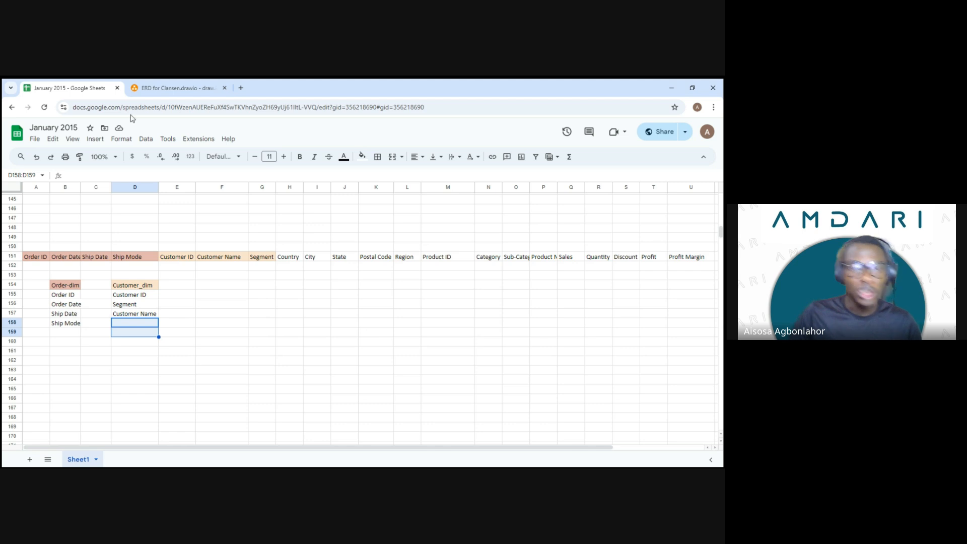
# Start a third list with the heading Location_dim in cell F154 and Country as its first field in F155.
pyautogui.click(182, 283)
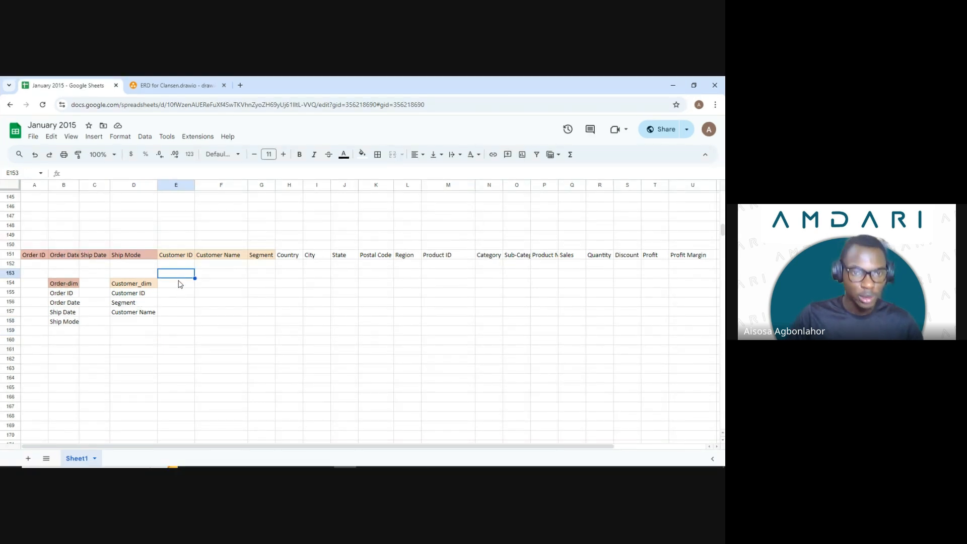
pyautogui.click(217, 287)
pyautogui.write('Loc')
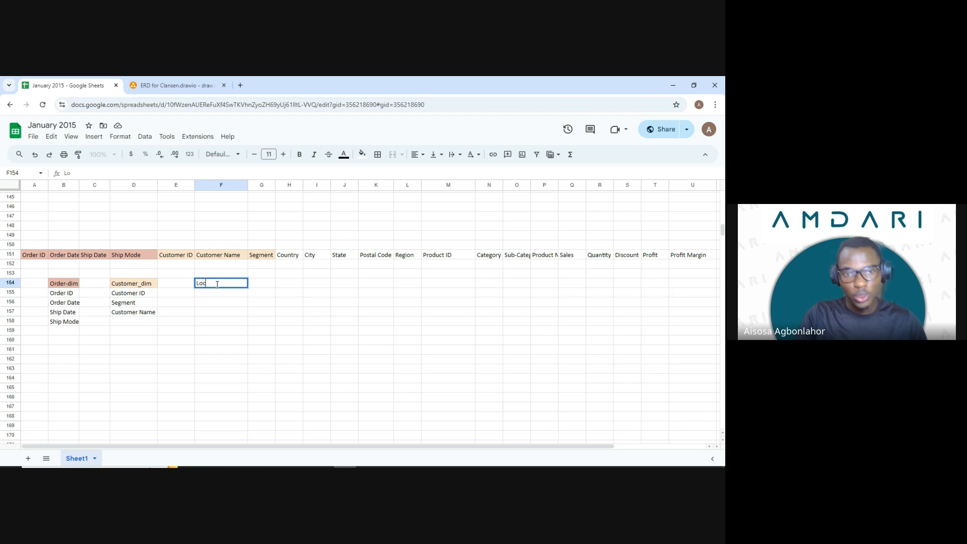
pyautogui.write('ataio')
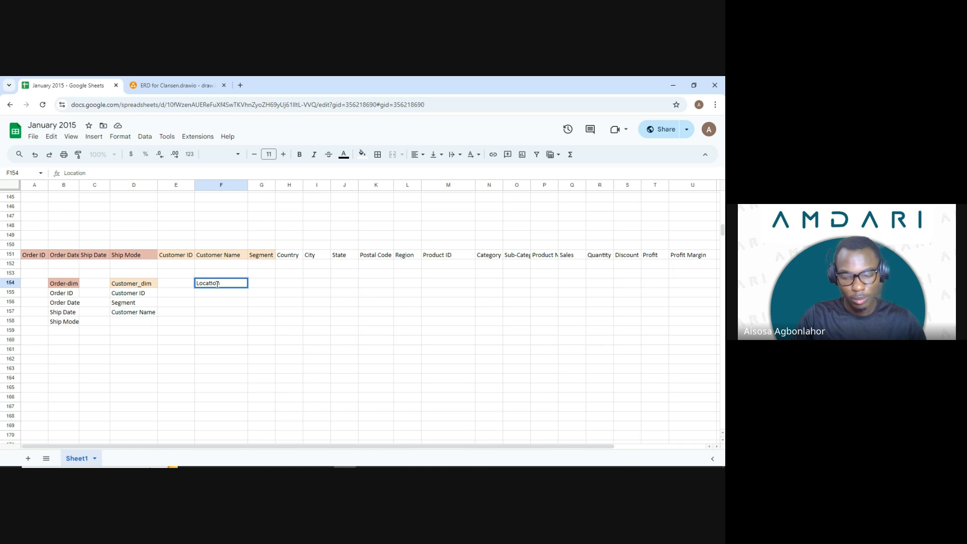
pyautogui.write('n_dim')
pyautogui.press('Return')
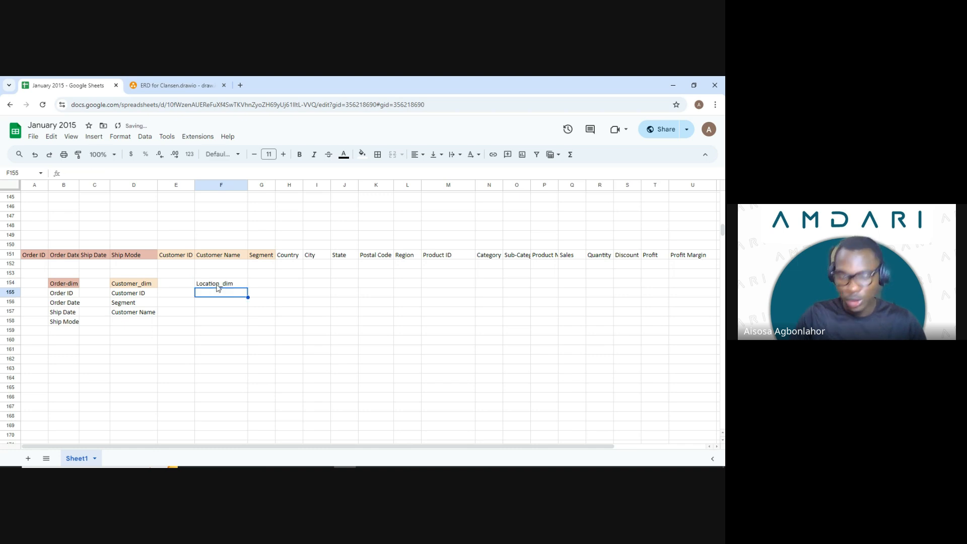
pyautogui.write('Country')
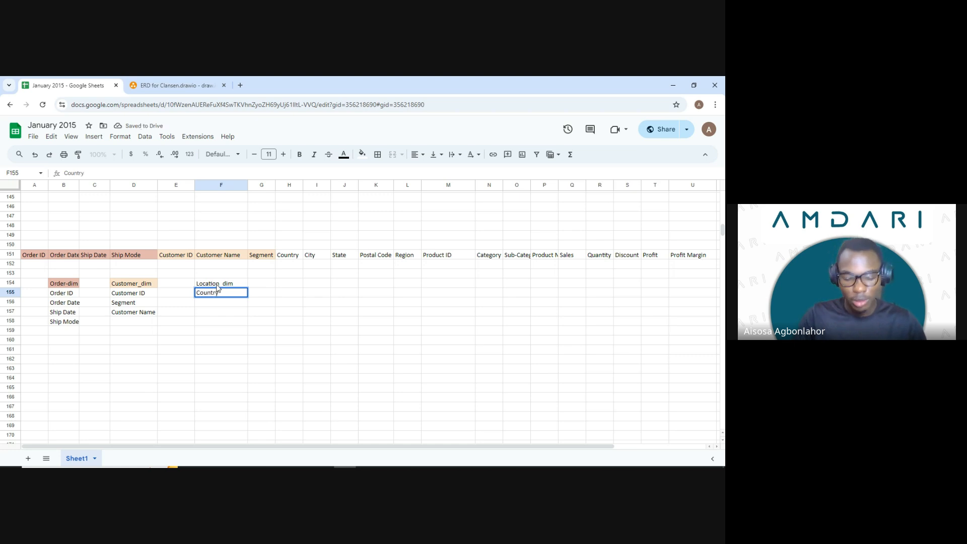
pyautogui.press('Return')
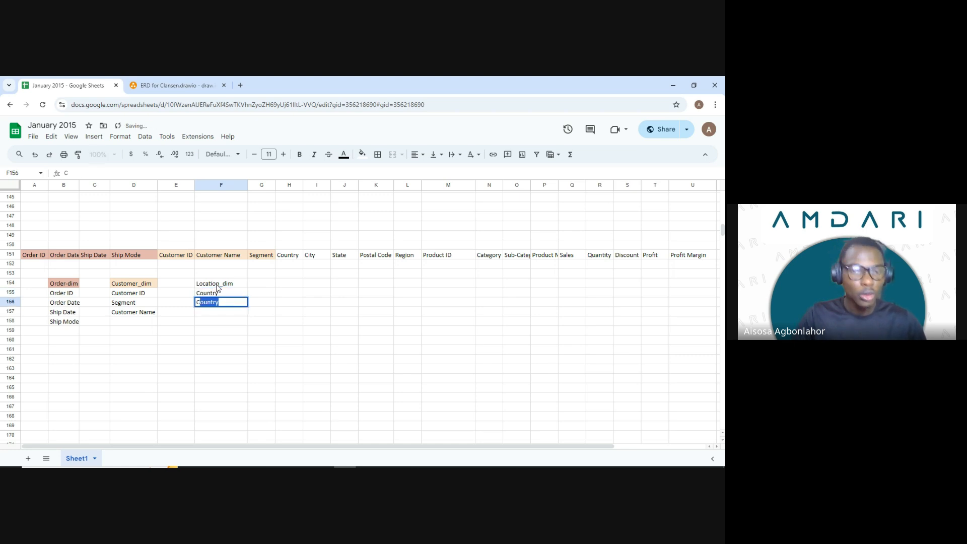
# Add City, State, Postal Code and Region to the Location_dim list in cells F156 to F159.
pyautogui.write('City')
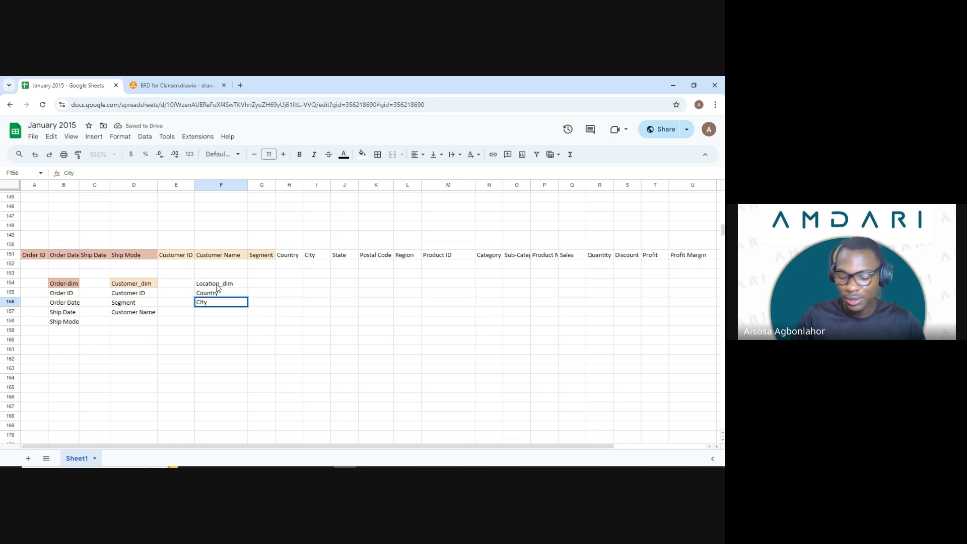
pyautogui.press('Return')
pyautogui.write('State')
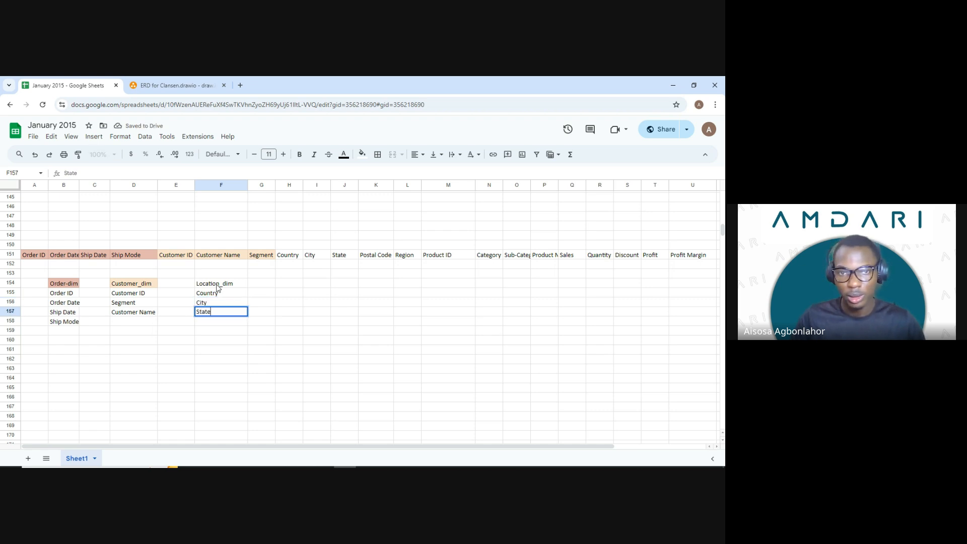
pyautogui.press('Return')
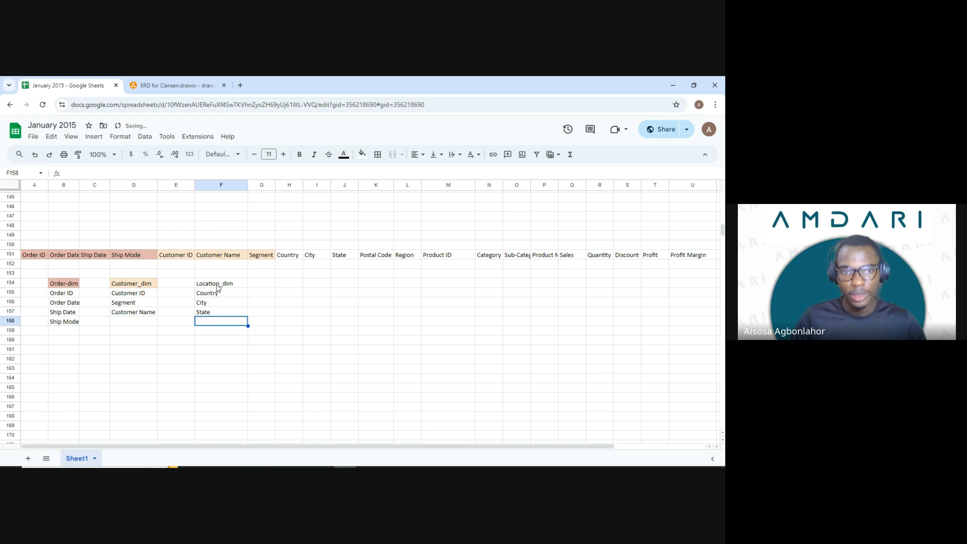
pyautogui.write('Pos')
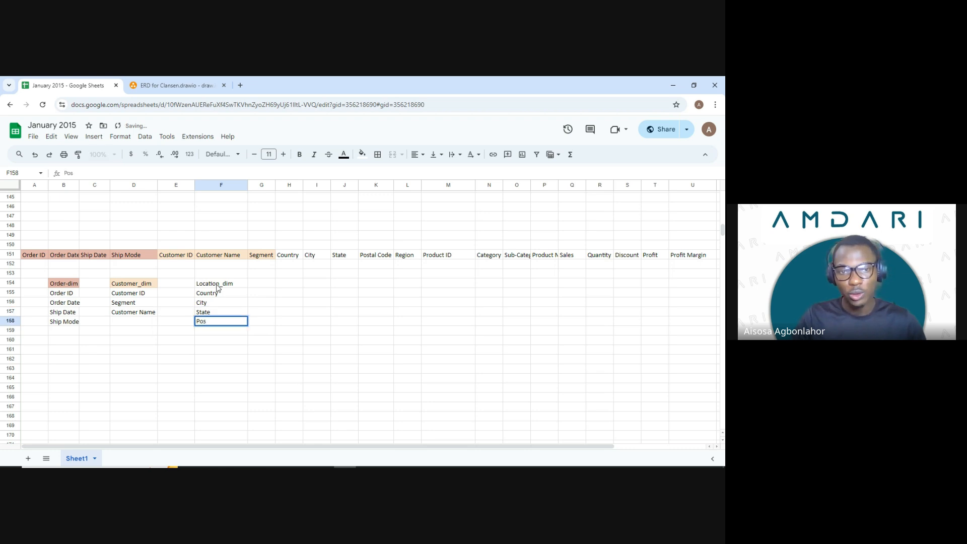
pyautogui.write('tal Code')
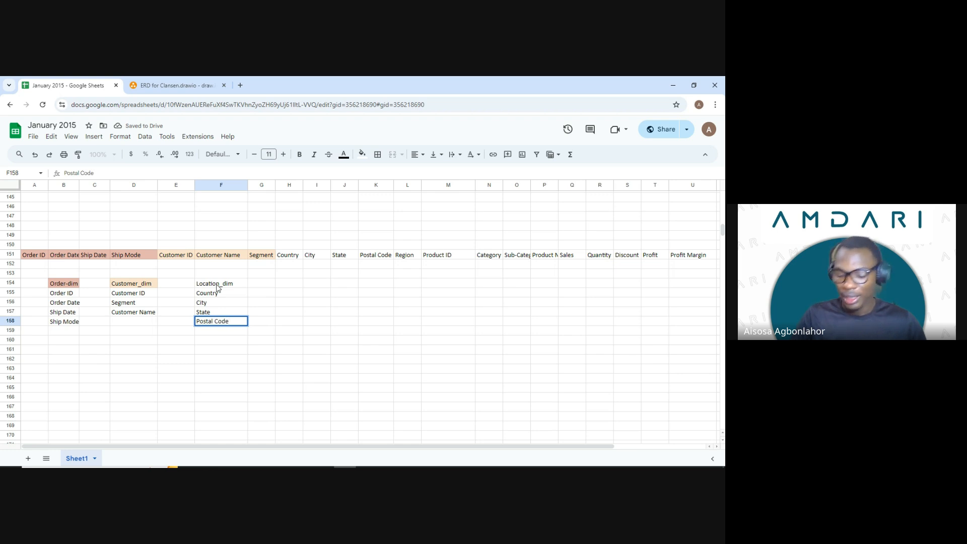
pyautogui.press('Return')
pyautogui.write('Re')
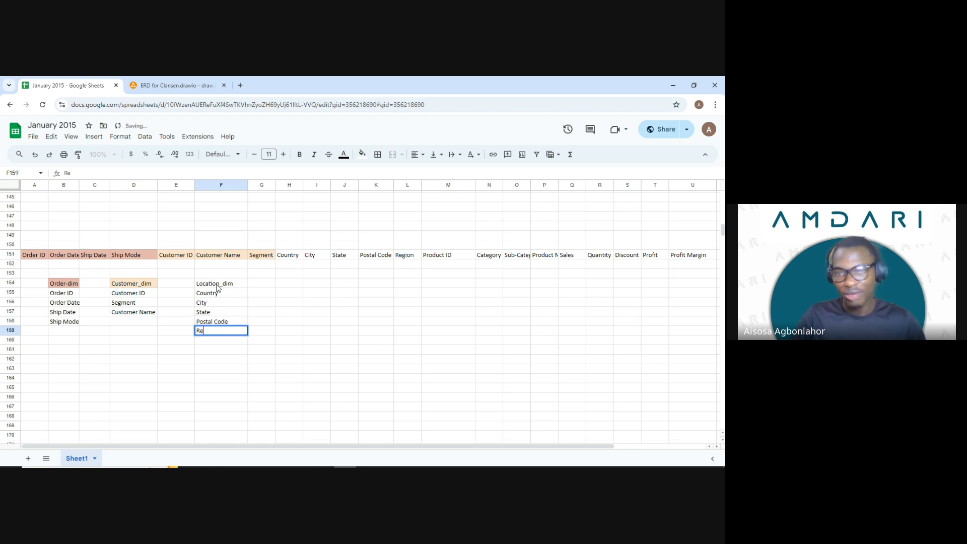
pyautogui.write('gion')
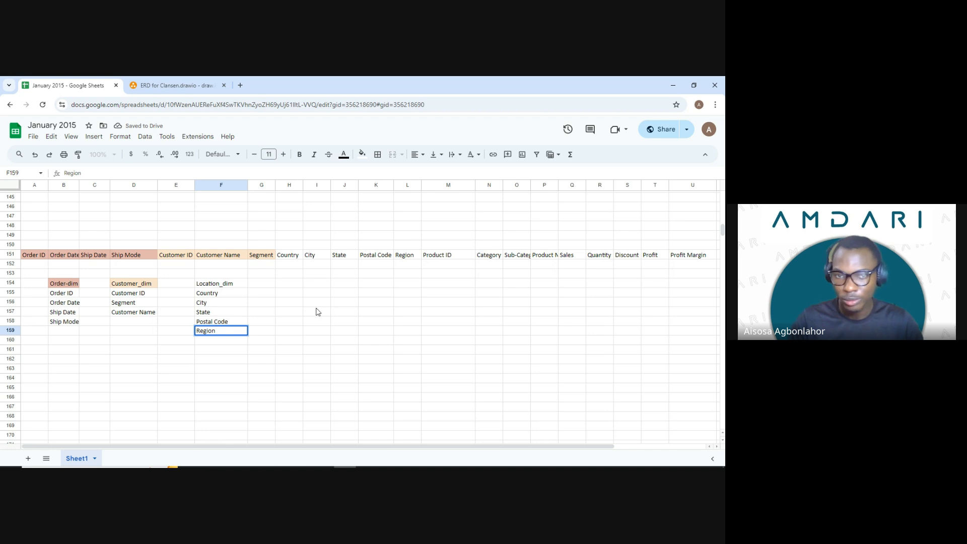
# Try to fill the Country, City, State, Postal Code and Region headers in row 151 with light green.
pyautogui.moveTo(296, 254); pyautogui.dragTo(409, 255)
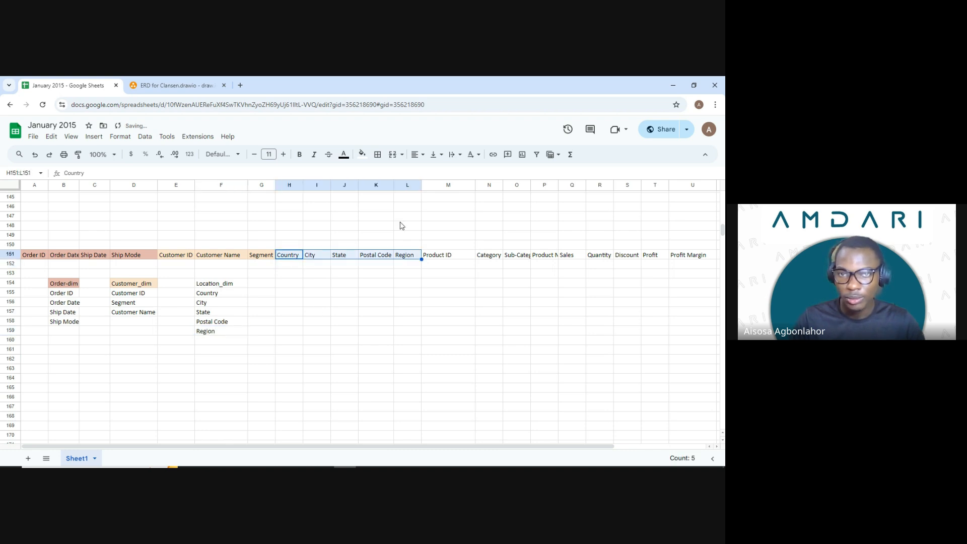
pyautogui.click(362, 158)
pyautogui.click(409, 208)
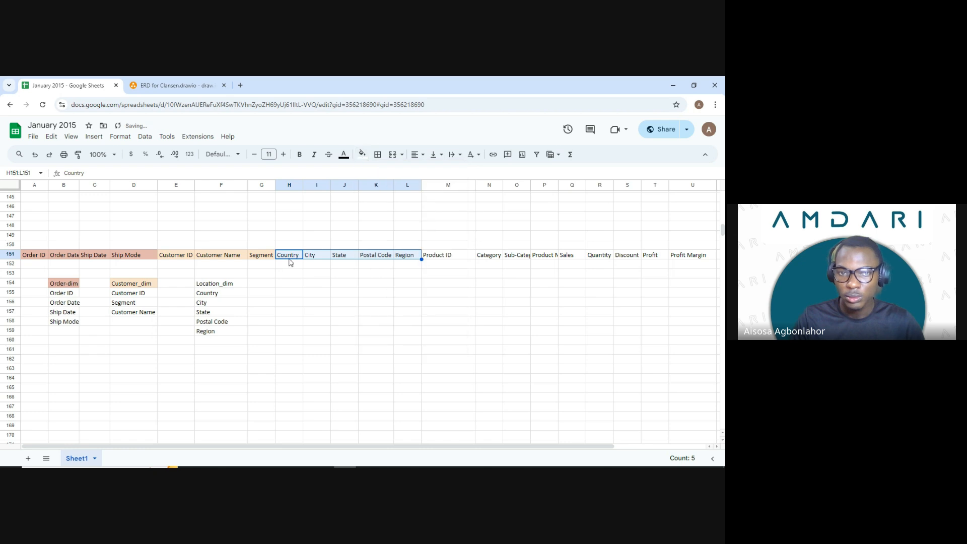
# Fill the Location_dim heading in F154 with light green.
pyautogui.click(229, 284)
pyautogui.click(363, 154)
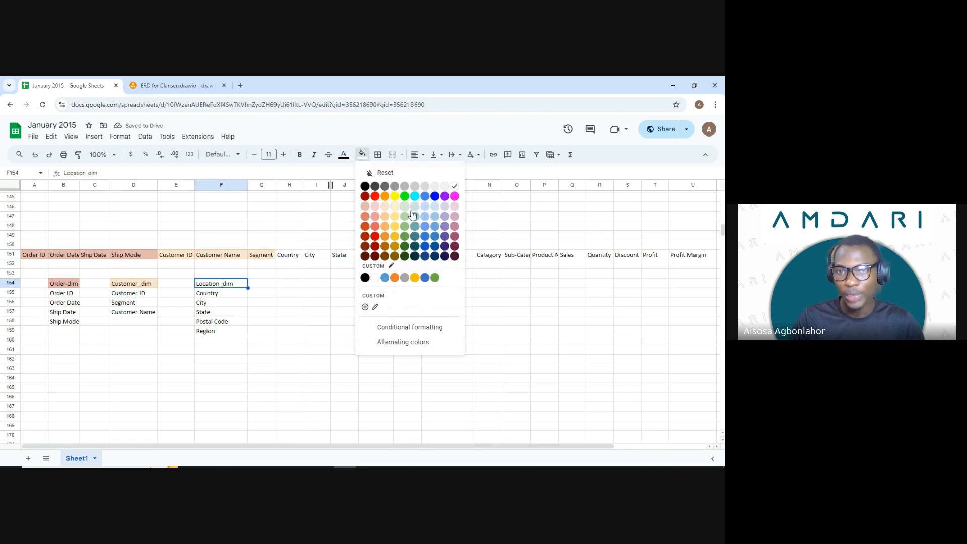
pyautogui.click(404, 206)
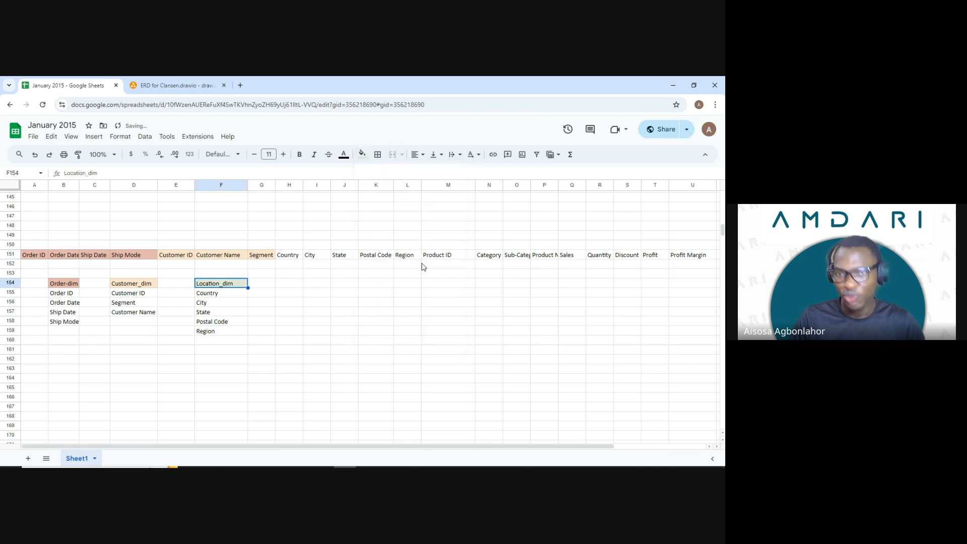
# Fill the Country, City, State, Postal Code and Region headers in row 151 with light green.
pyautogui.click(287, 257)
pyautogui.moveTo(288, 260); pyautogui.dragTo(417, 255)
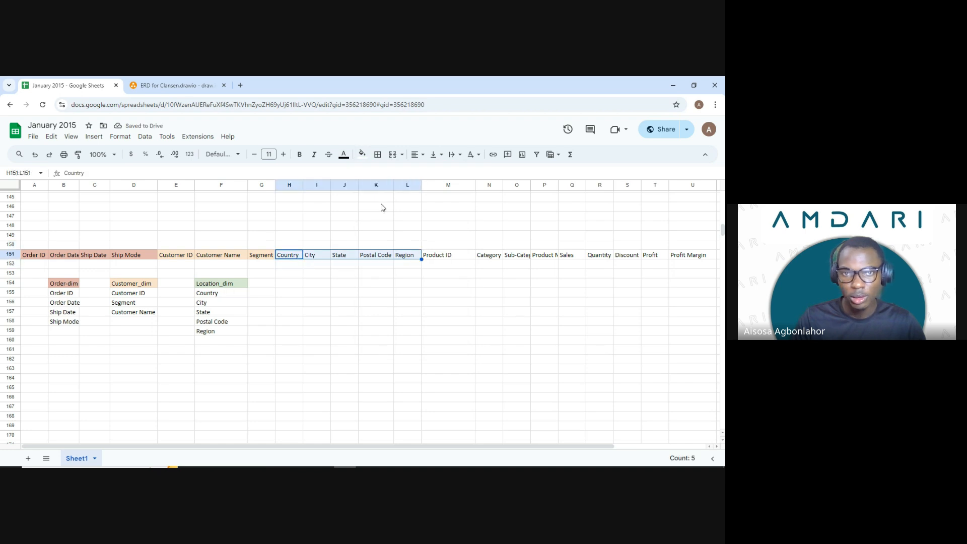
pyautogui.click(361, 155)
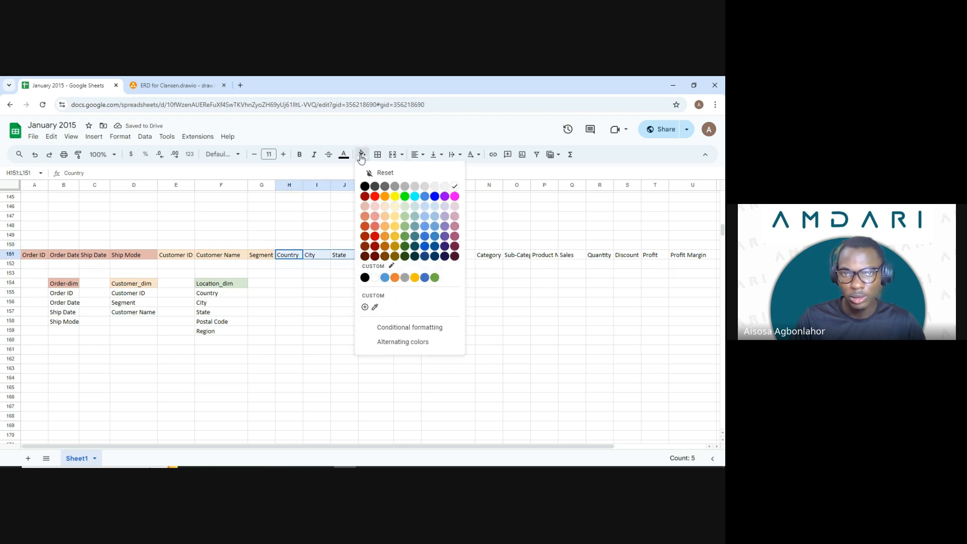
pyautogui.click(405, 216)
pyautogui.click(455, 259)
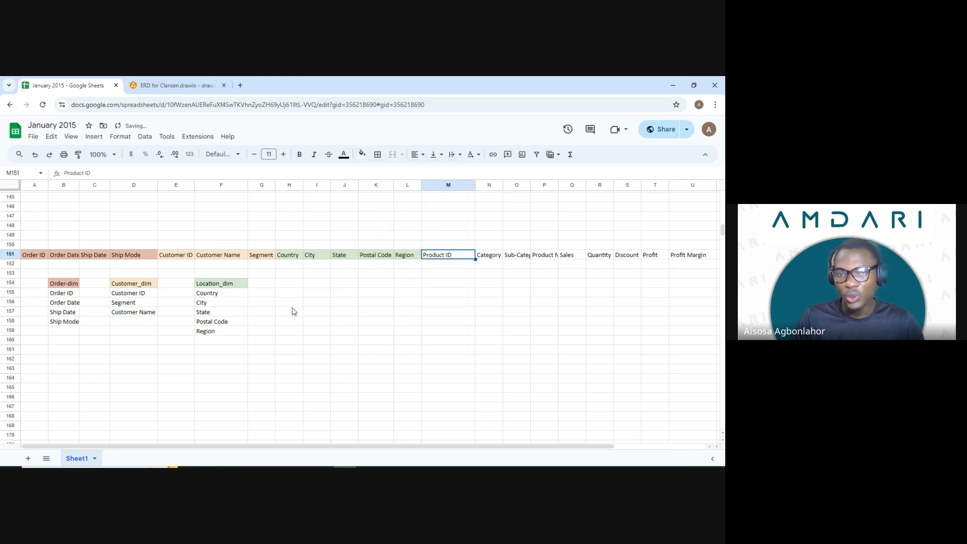
# Start a fourth list with the heading Product_dim in cell H154 and Product ID as its first field in H155.
pyautogui.click(292, 285)
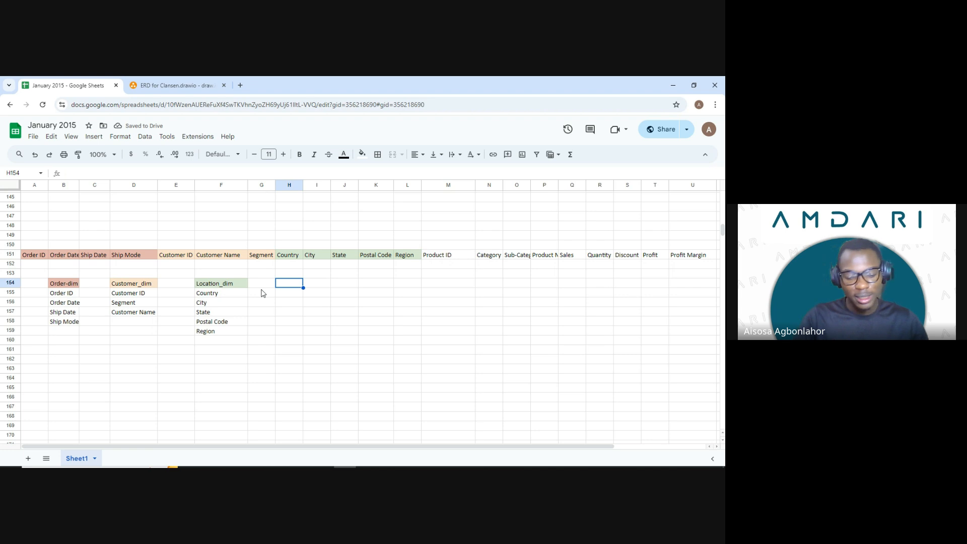
pyautogui.write('Product')
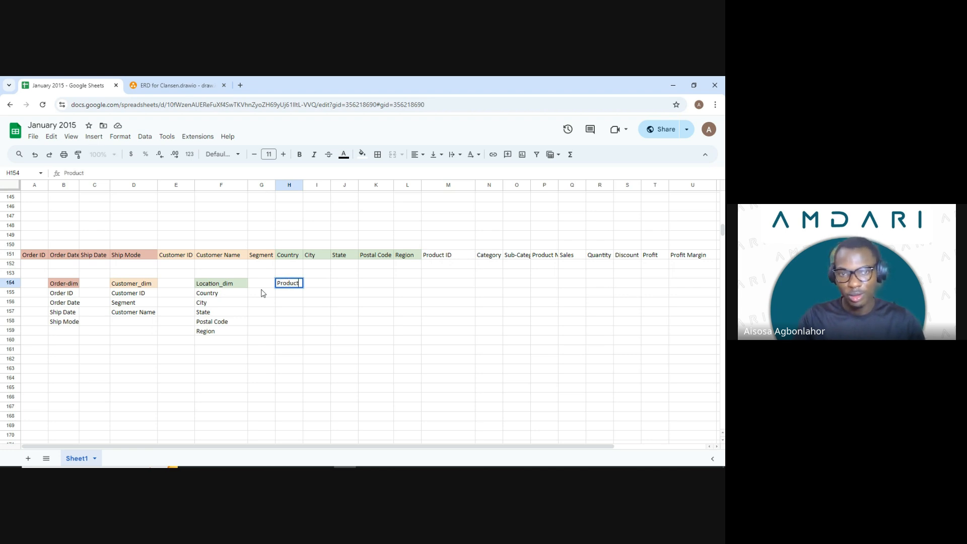
pyautogui.write('_dim')
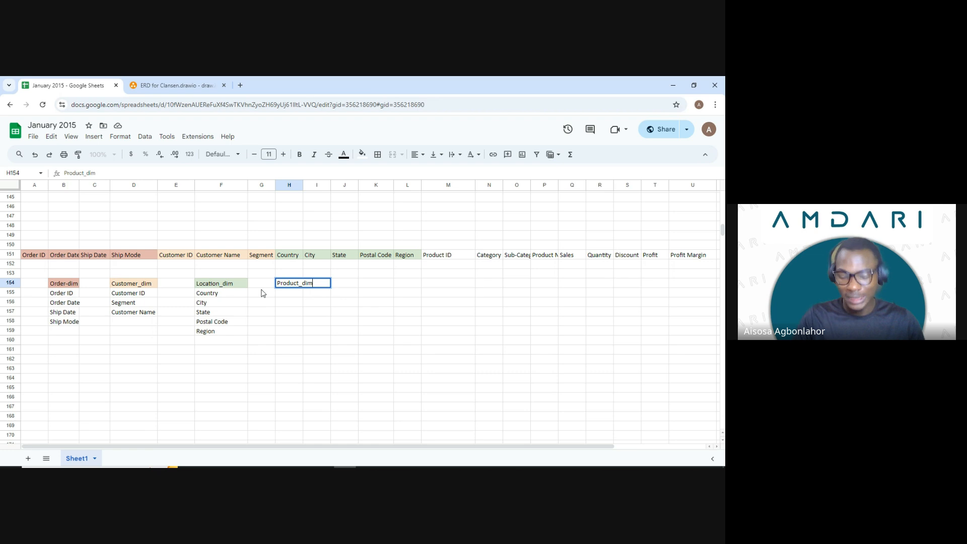
pyautogui.press('Return')
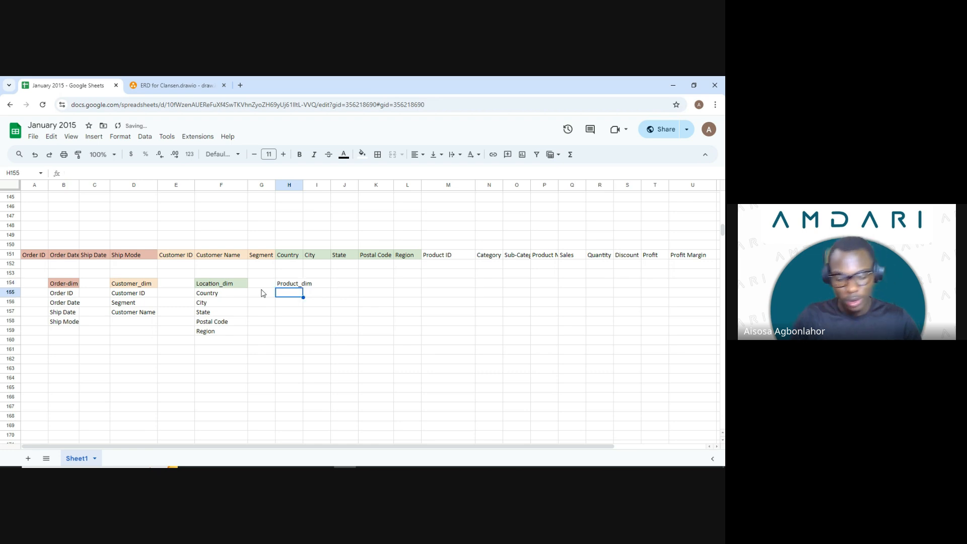
pyautogui.write('Product')
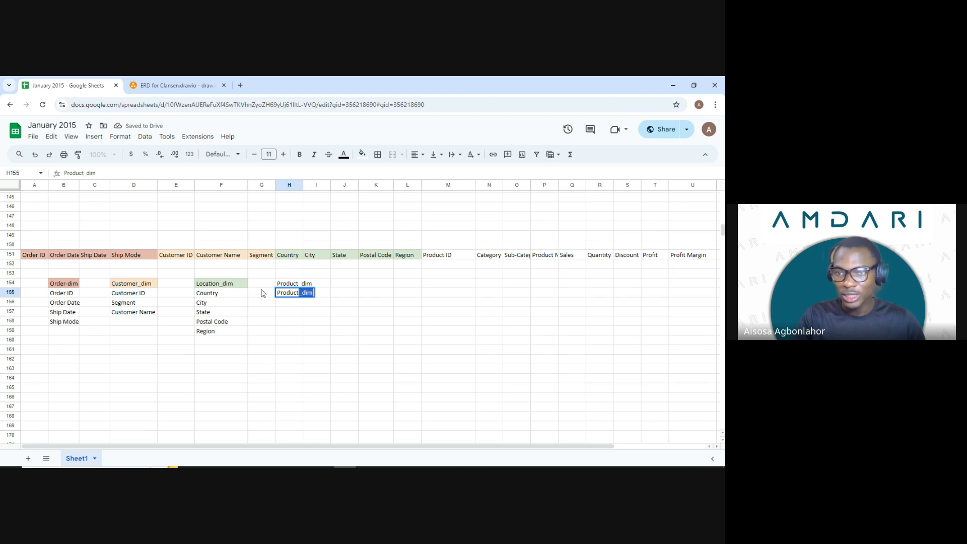
pyautogui.write(' ID')
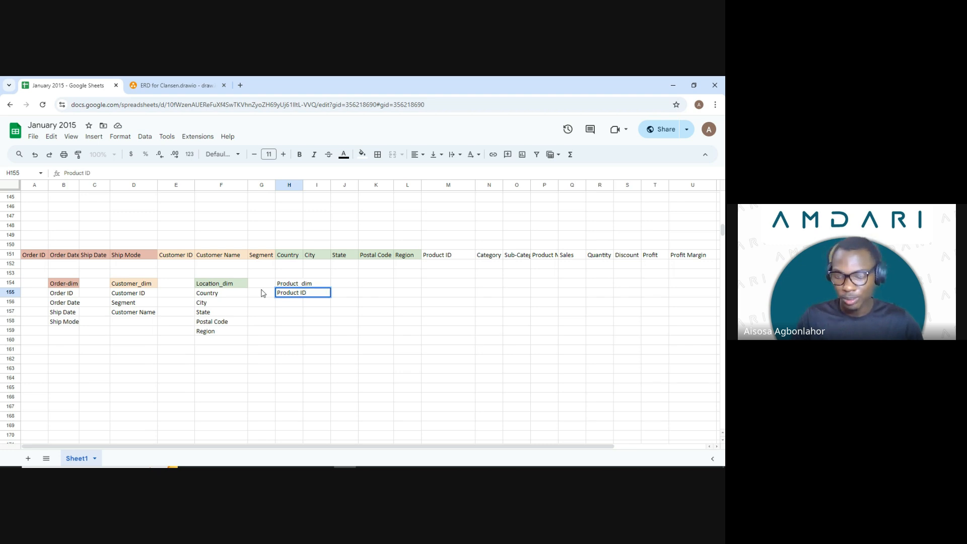
pyautogui.press('Return')
# Add Category, Sub-Category and Product Name to the Product_dim list in cells H156 to H158.
pyautogui.write('Category')
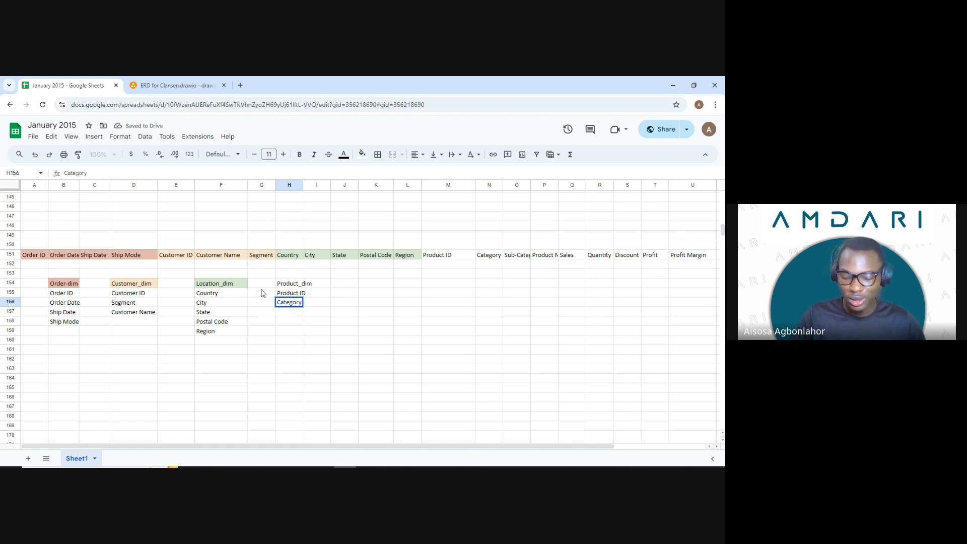
pyautogui.press('Return')
pyautogui.write('Sub')
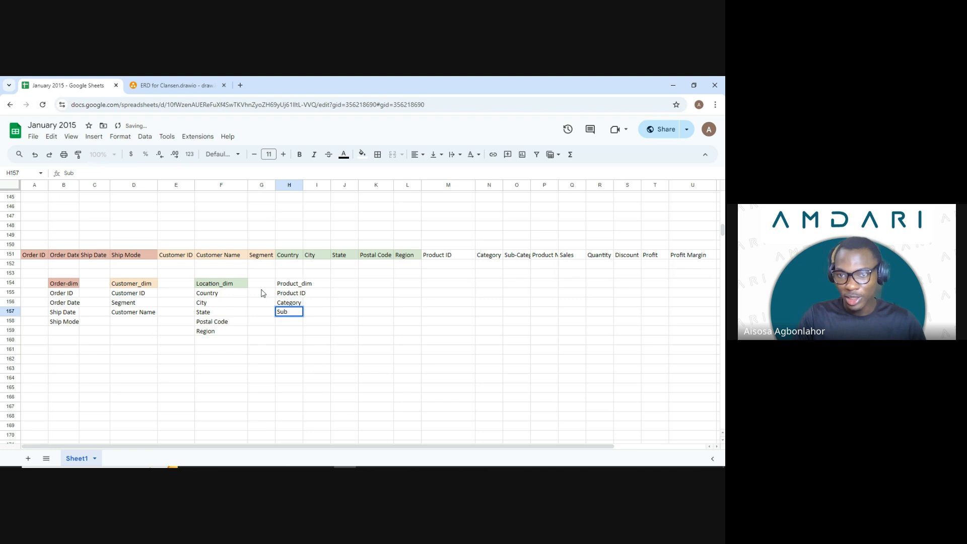
pyautogui.write('-Ca')
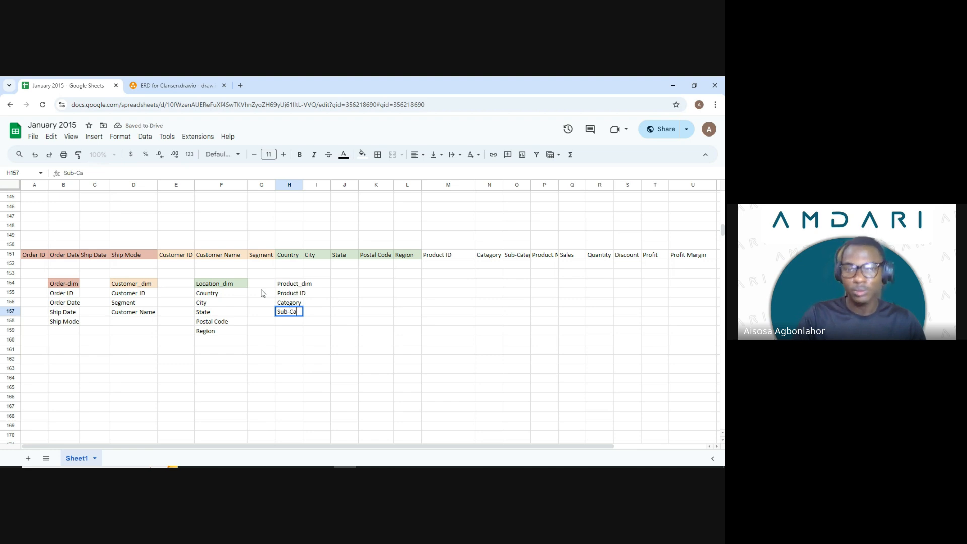
pyautogui.write('tegh')
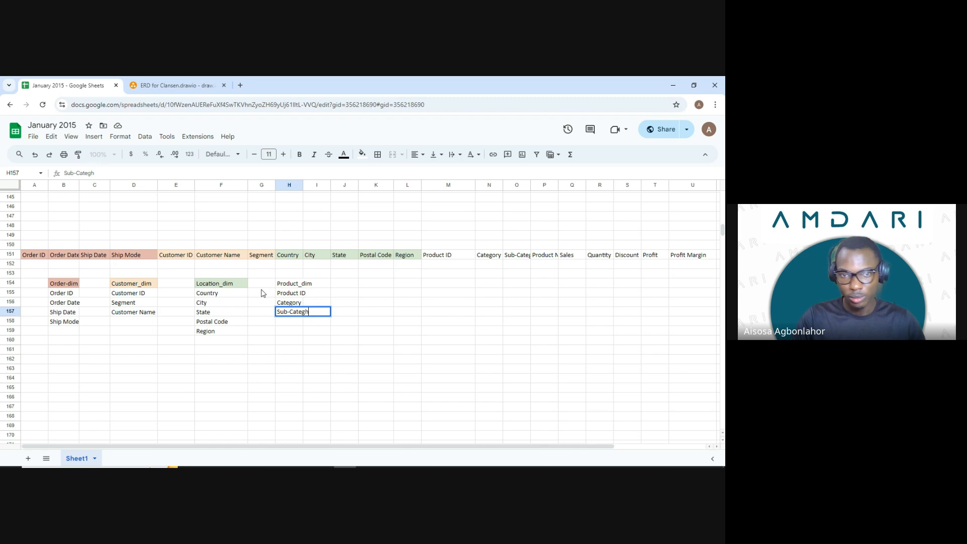
pyautogui.press('BackSpace')
pyautogui.write('ory')
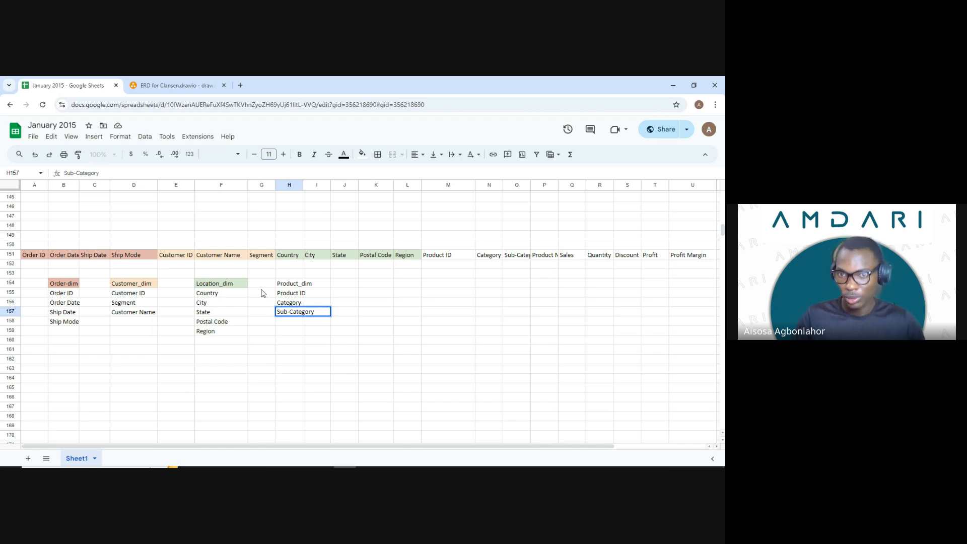
pyautogui.press('Return')
pyautogui.write('P')
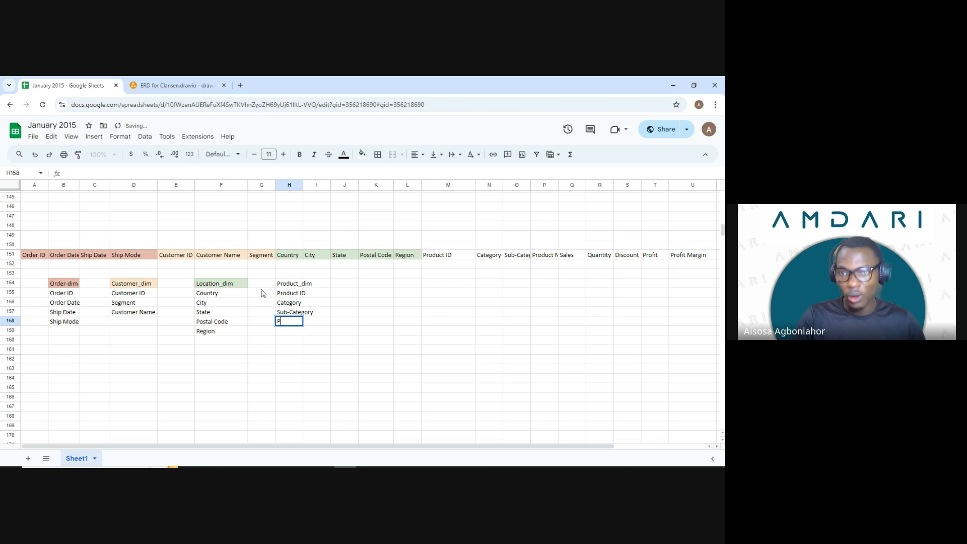
pyautogui.write('roduct Name')
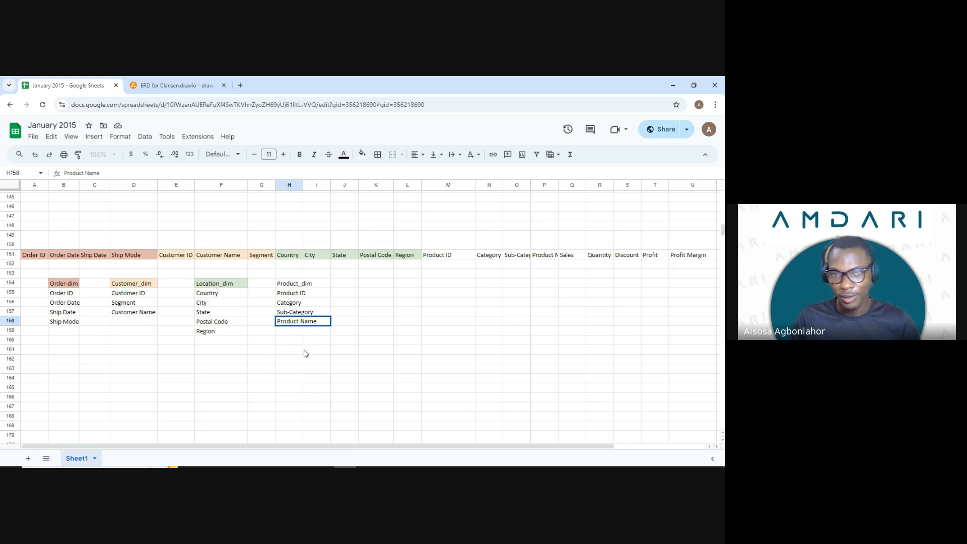
# Fill the Product_dim heading in H154 with light blue.
pyautogui.click(294, 285)
pyautogui.click(361, 162)
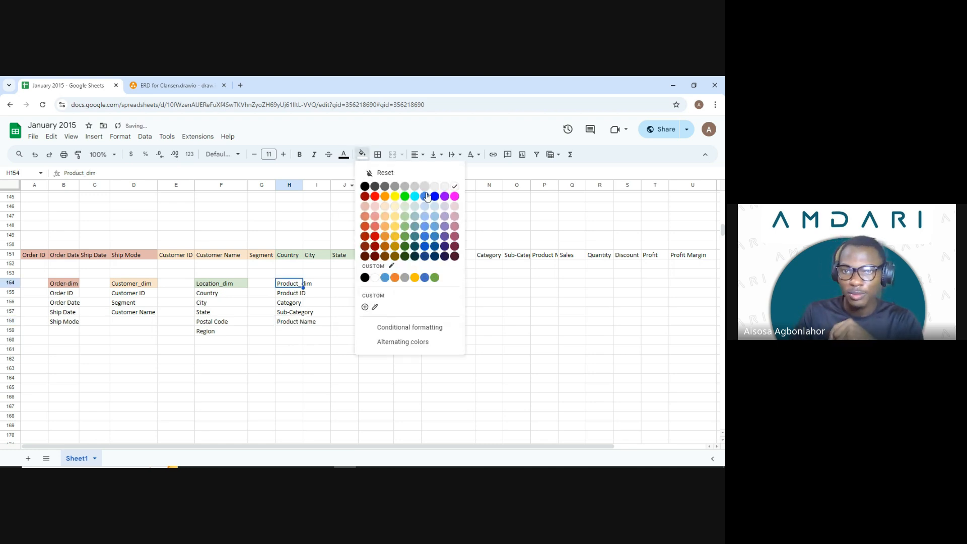
pyautogui.click(428, 207)
# Fill the Product ID, Category, Sub-Category and Product Name headers in row 151 with light blue.
pyautogui.moveTo(440, 259); pyautogui.dragTo(545, 252)
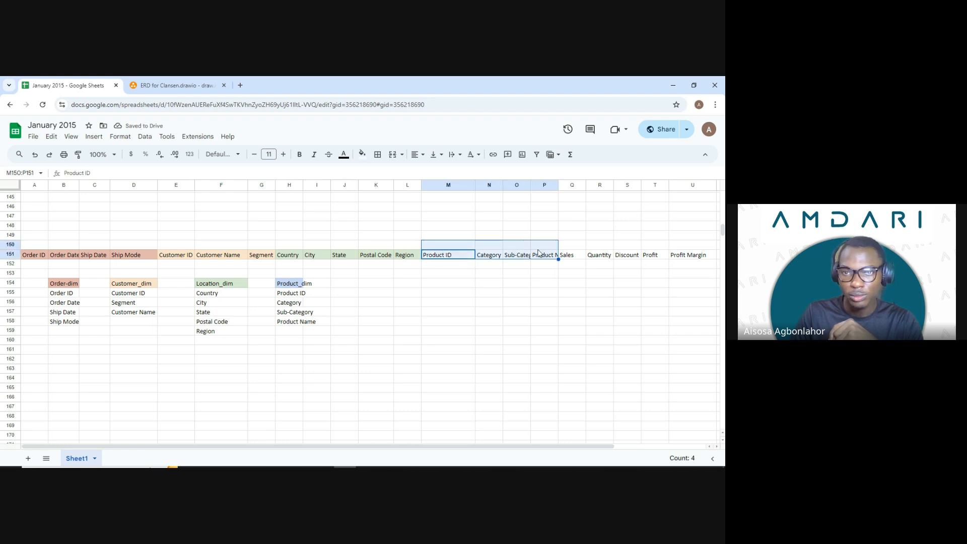
pyautogui.click(526, 256)
pyautogui.moveTo(464, 259); pyautogui.dragTo(545, 257)
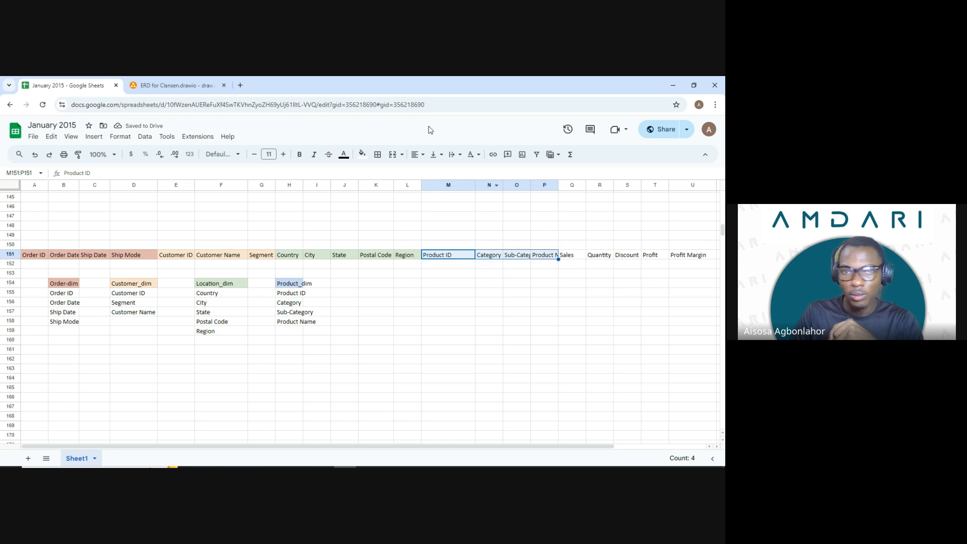
pyautogui.click(362, 154)
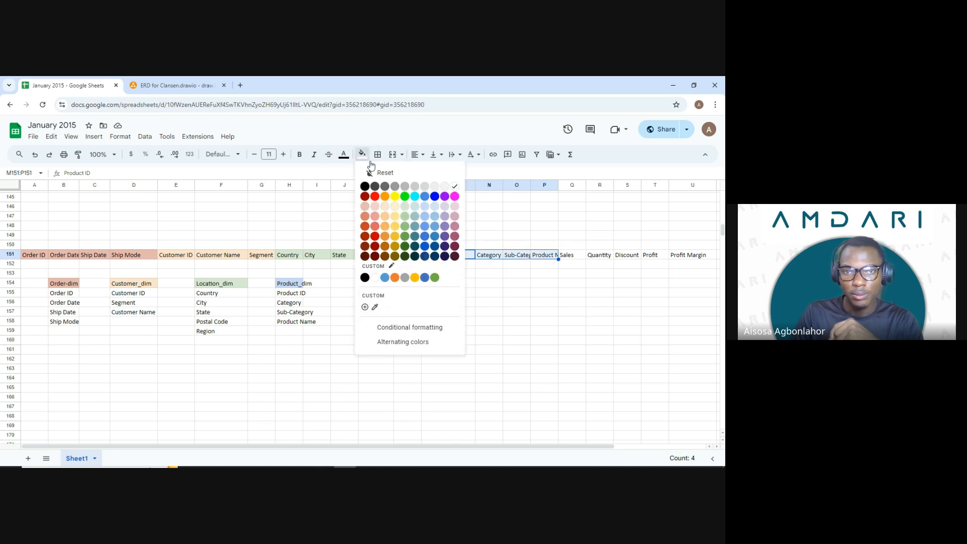
pyautogui.click(434, 208)
pyautogui.click(532, 273)
# Fit column H's width to its contents and enter the heading Sales-fact for a fifth list in cell J154.
pyautogui.moveTo(580, 256); pyautogui.dragTo(698, 256)
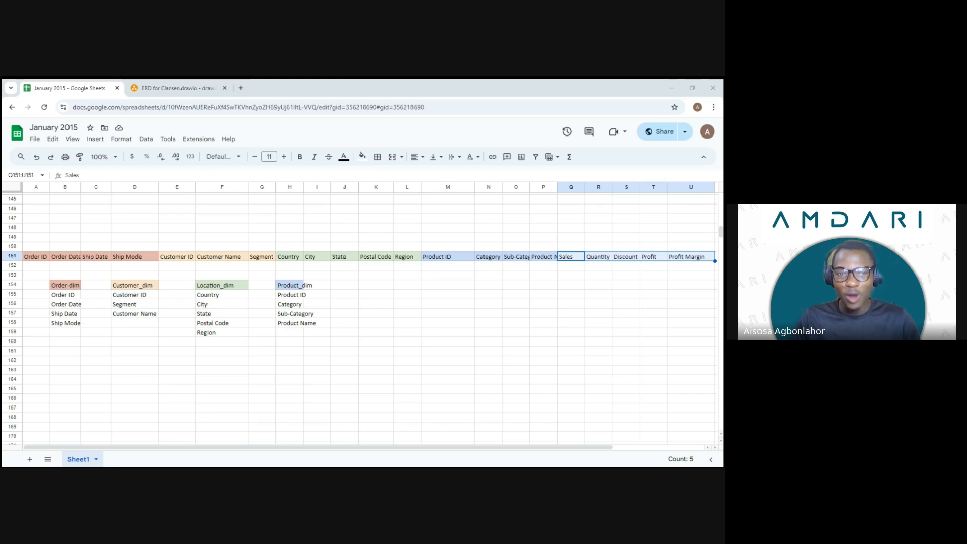
pyautogui.doubleClick(303, 187)
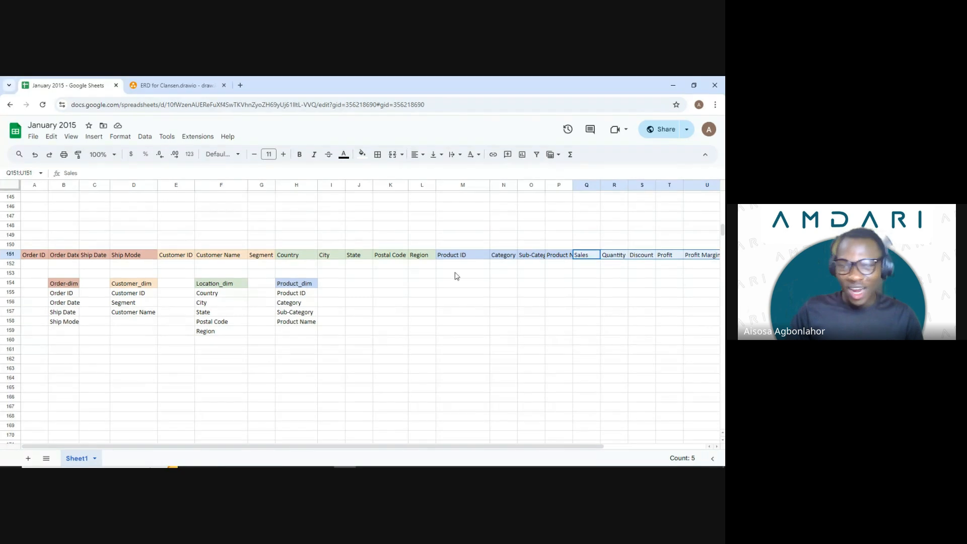
pyautogui.click(361, 280)
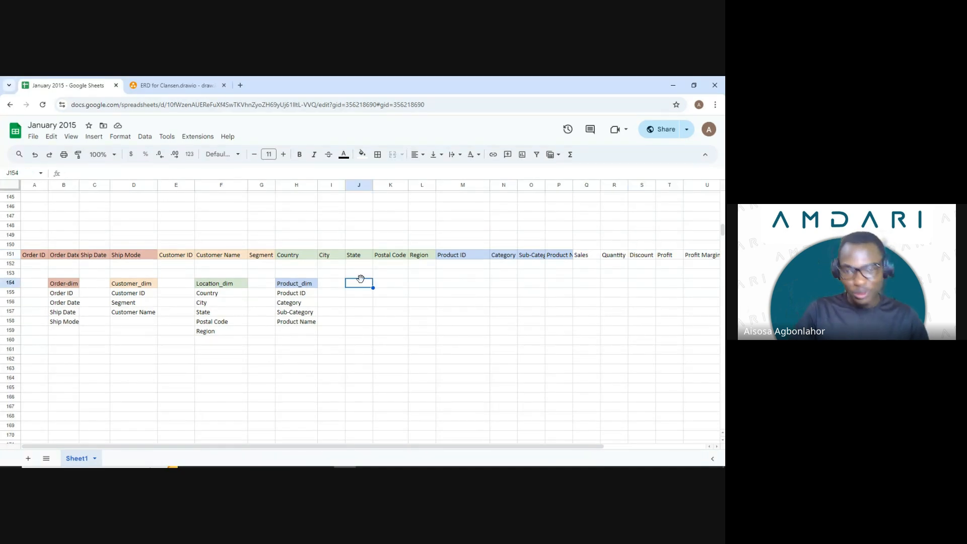
pyautogui.write('Sales')
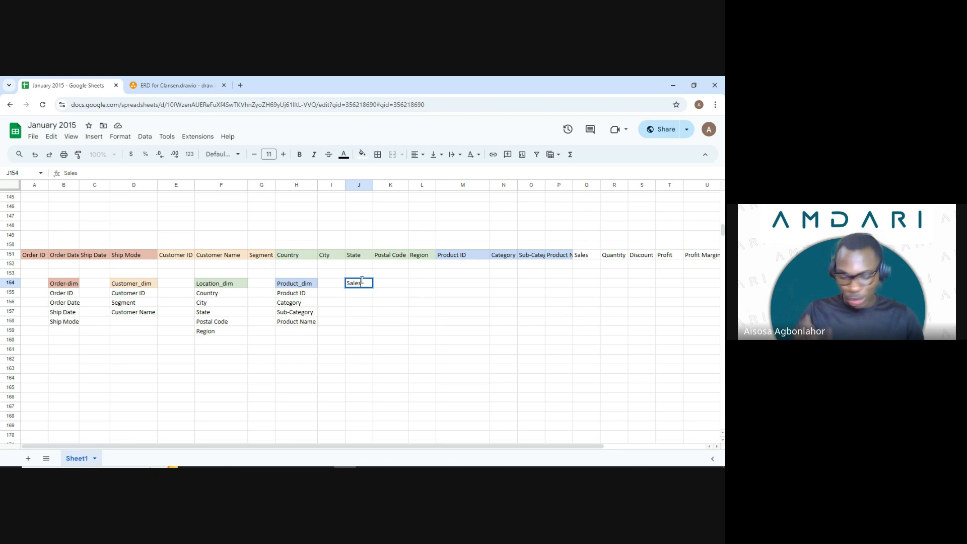
pyautogui.write('-facvt')
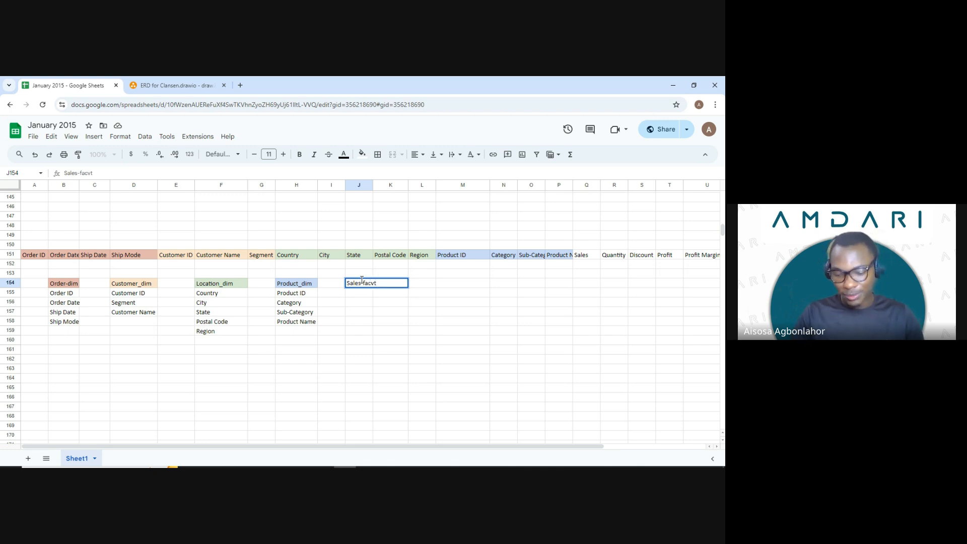
pyautogui.press('BackSpace')
pyautogui.press('BackSpace')
pyautogui.write('t')
pyautogui.press('Return')
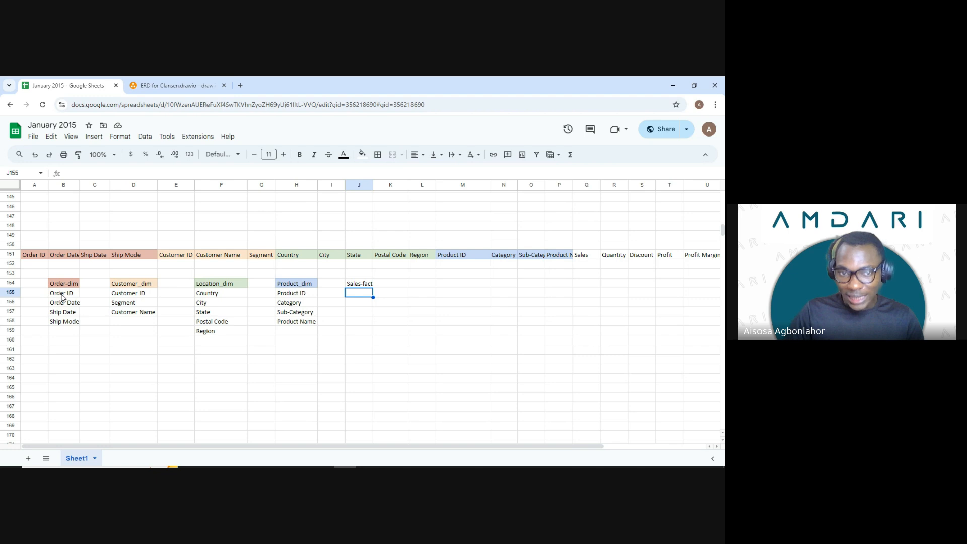
# Enter Order ID and Customer ID under the Sales-fact heading in cells J155 and J156.
pyautogui.write('O')
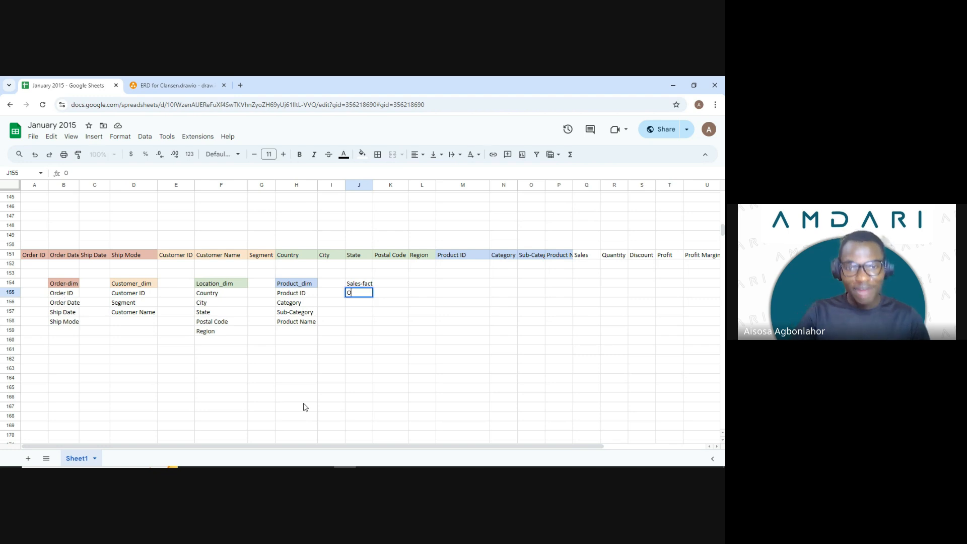
pyautogui.write('rder ID')
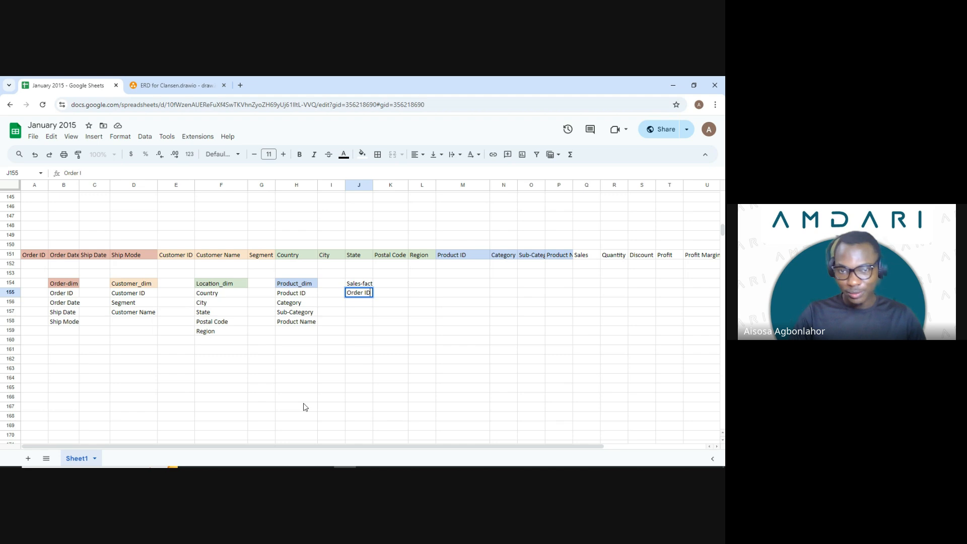
pyautogui.press('Return')
pyautogui.write('C')
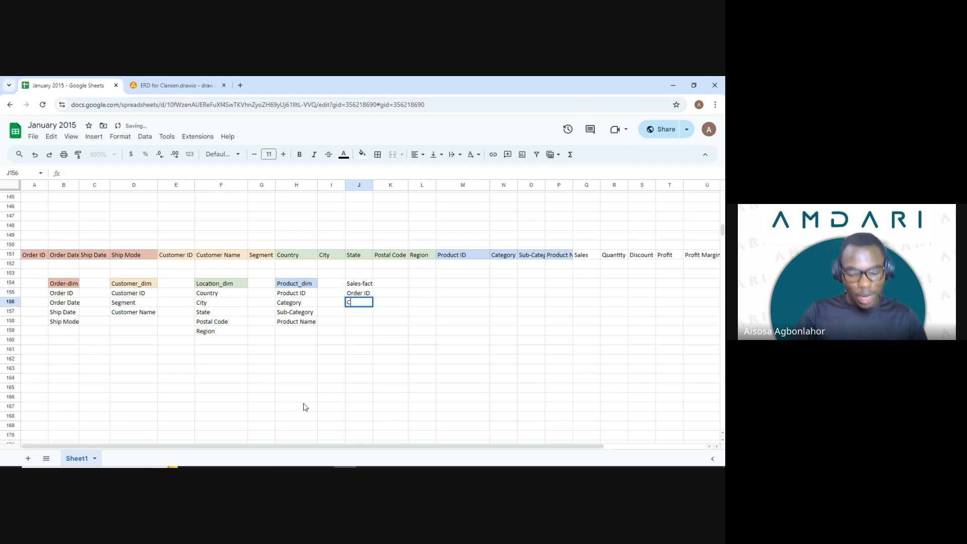
pyautogui.write('ustomer ID')
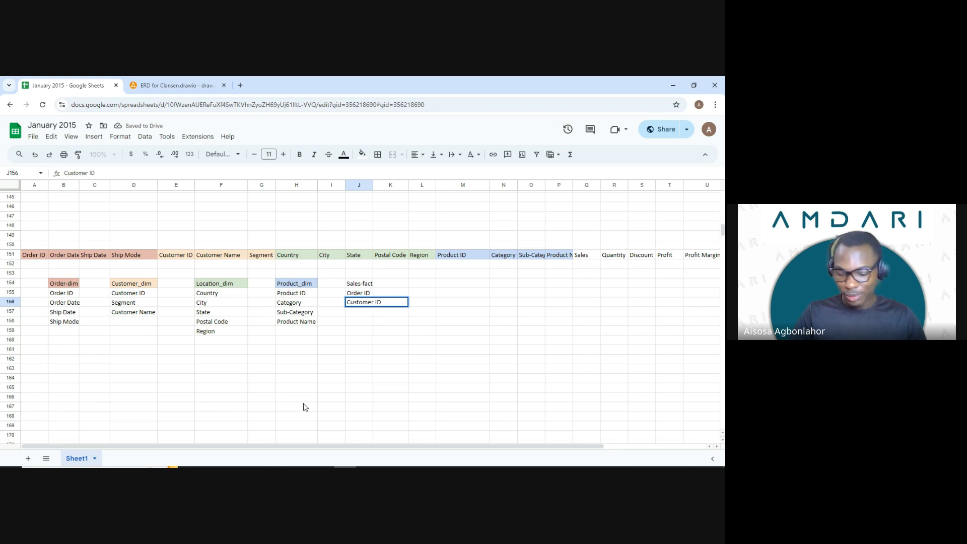
pyautogui.press('Return')
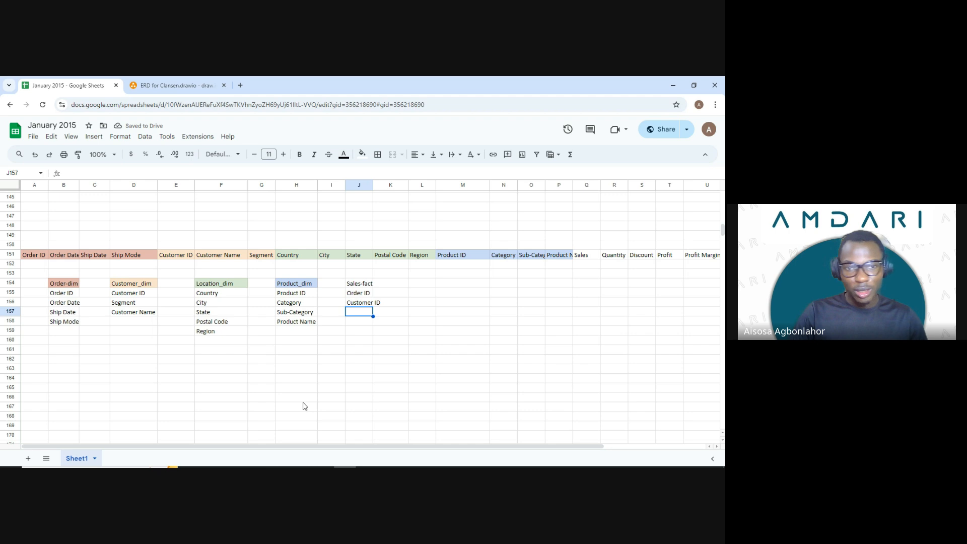
# Add Postal Code and Product ID to the Sales-fact list in cells J157 and J158.
pyautogui.write('PO')
pyautogui.write('os')
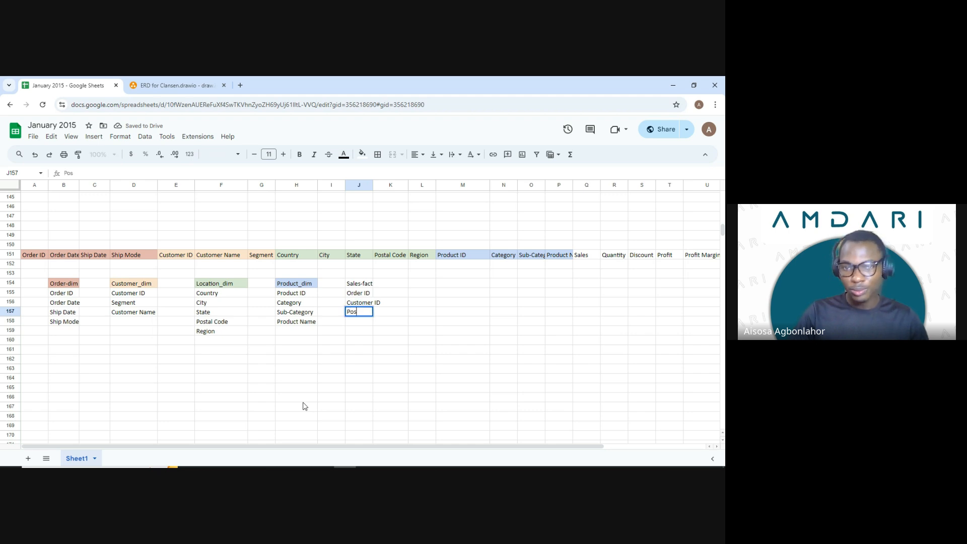
pyautogui.write('tal Code')
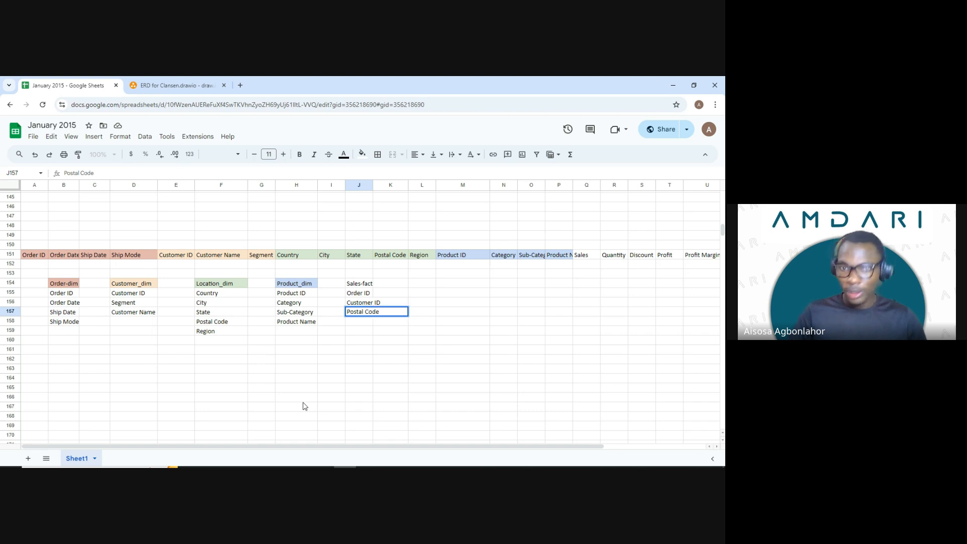
pyautogui.press('Return')
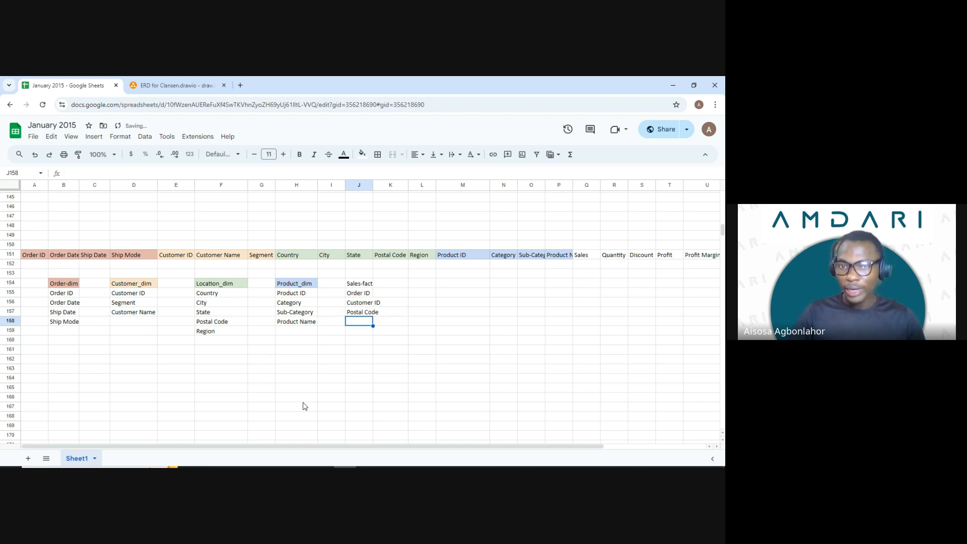
pyautogui.write('Product ID')
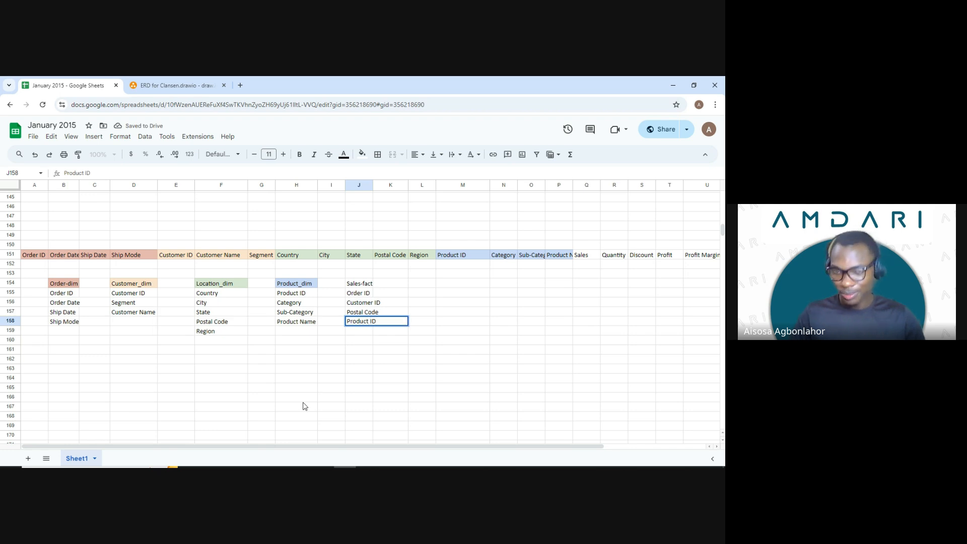
pyautogui.press('Return')
pyautogui.write('Sales')
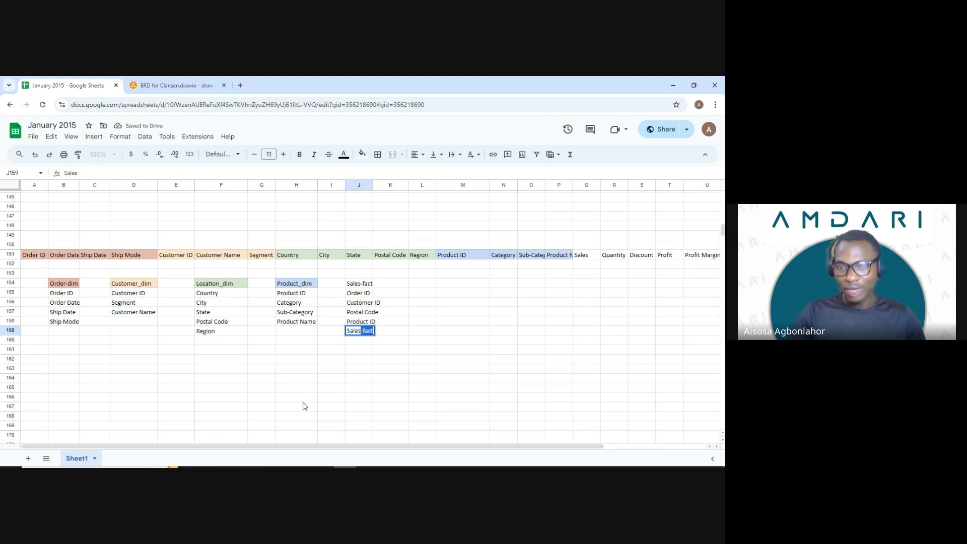
pyautogui.press('Return')
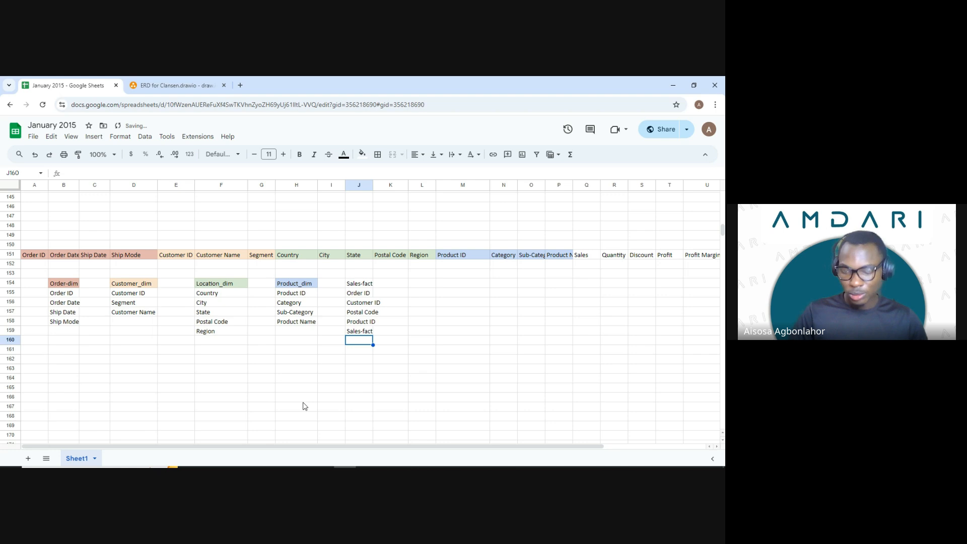
pyautogui.press('Up')
pyautogui.press('Delete')
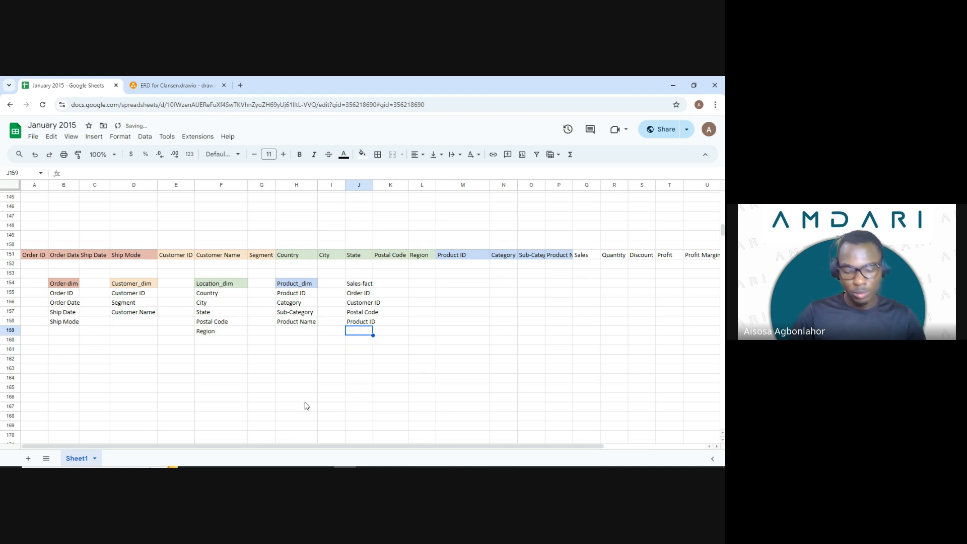
# Add Sales and Quantity to the Sales-fact list in cells J159 and J160.
pyautogui.write('Sale')
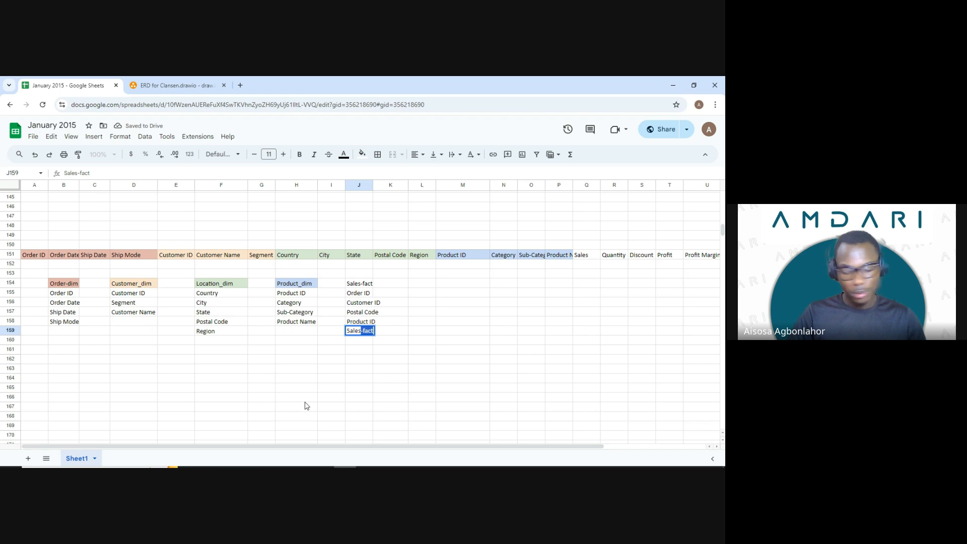
pyautogui.write('s')
pyautogui.press('Delete')
pyautogui.press('Return')
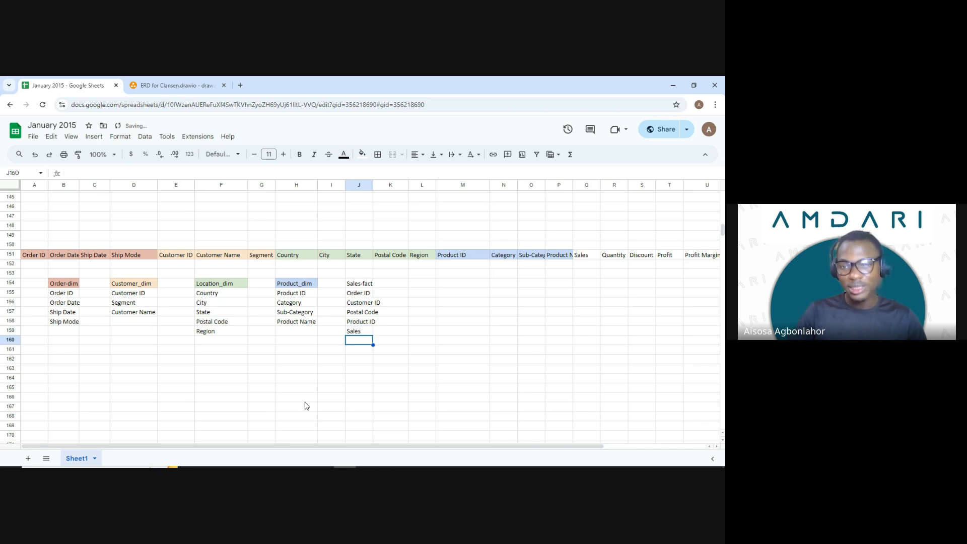
pyautogui.write('Quatn')
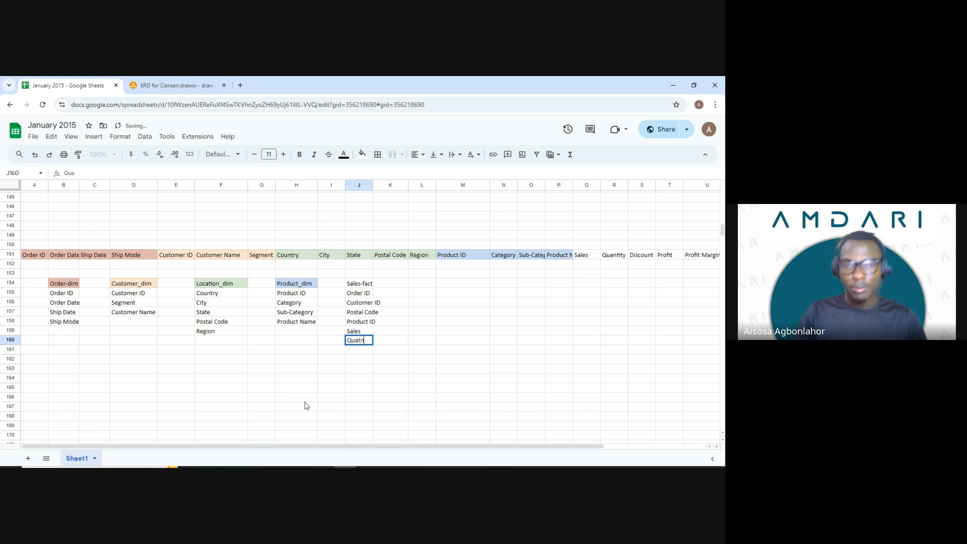
pyautogui.press('BackSpace')
pyautogui.press('BackSpace')
pyautogui.write('ntity')
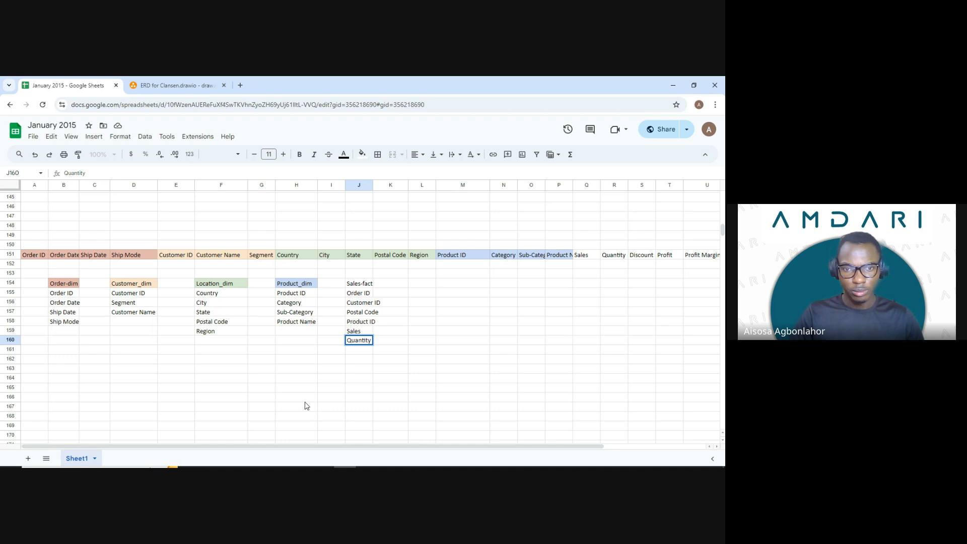
pyautogui.press('Return')
# Add Discount, Profit and Profit Margin to the Sales-fact list in cells J161 to J163.
pyautogui.write('D')
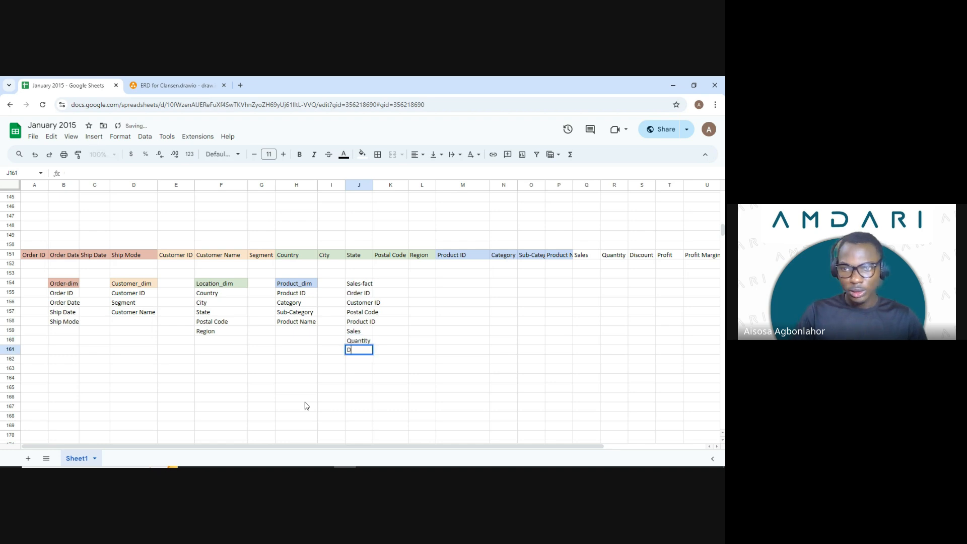
pyautogui.write('iscount')
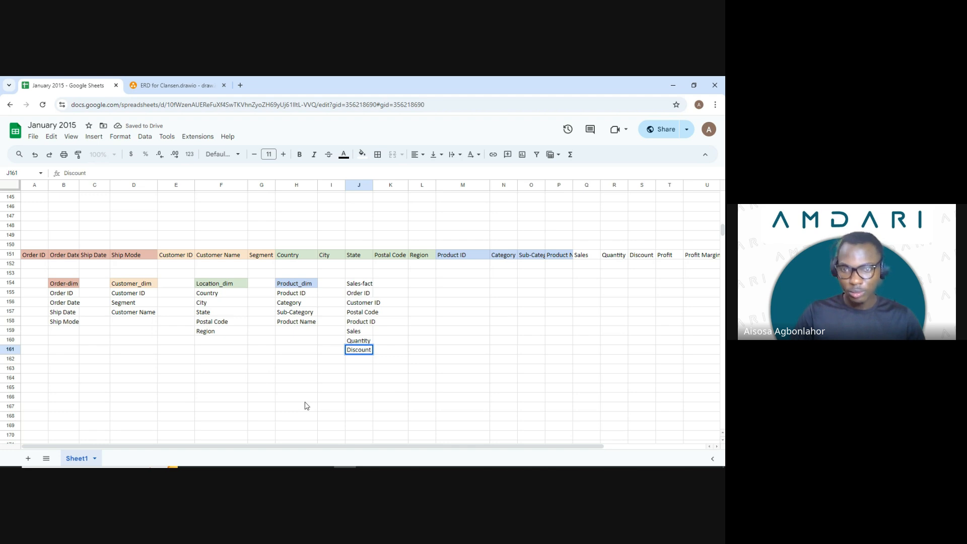
pyautogui.press('Return')
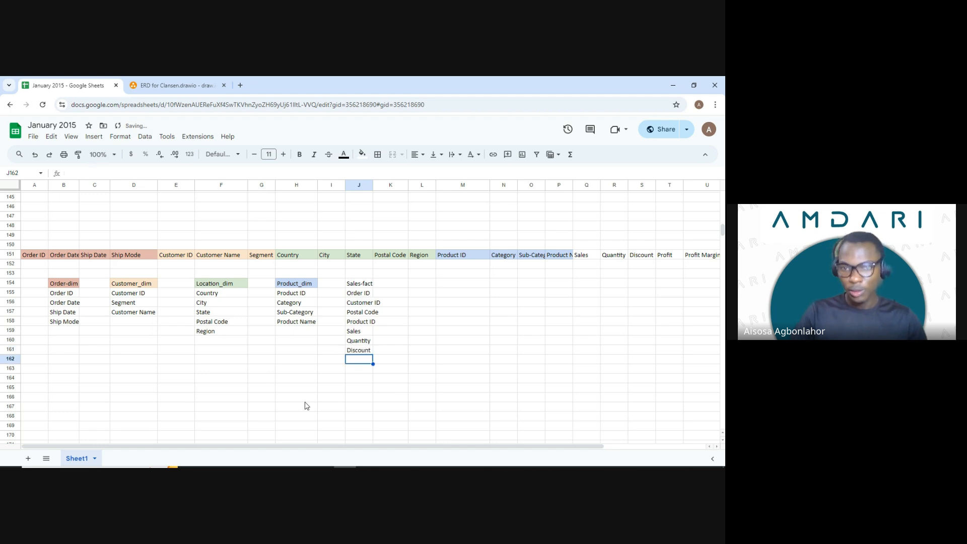
pyautogui.write('Profut')
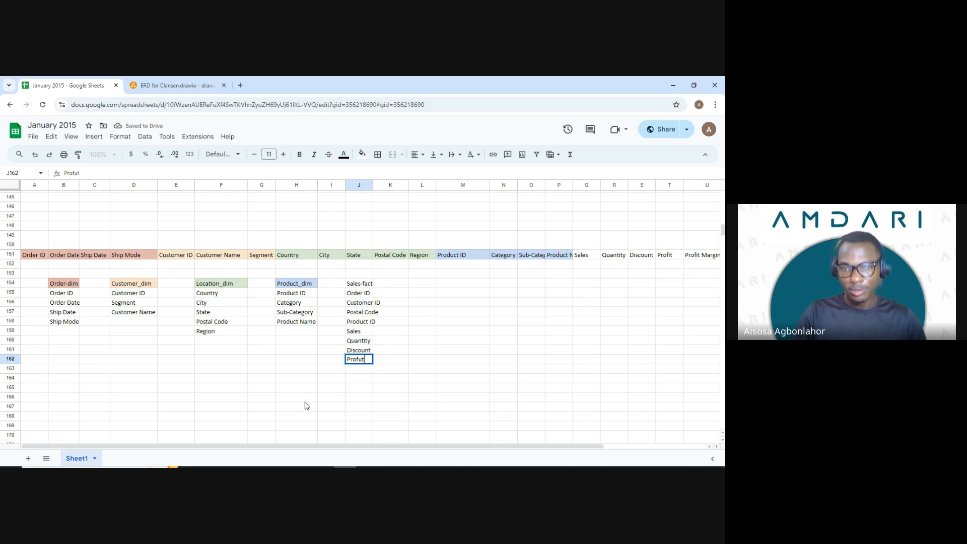
pyautogui.press('BackSpace')
pyautogui.press('BackSpace')
pyautogui.write('it')
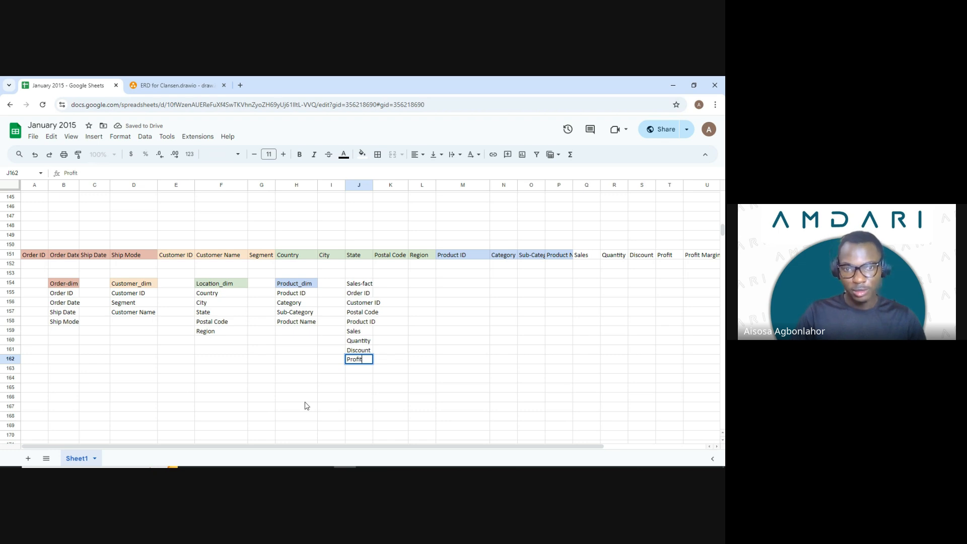
pyautogui.press('Return')
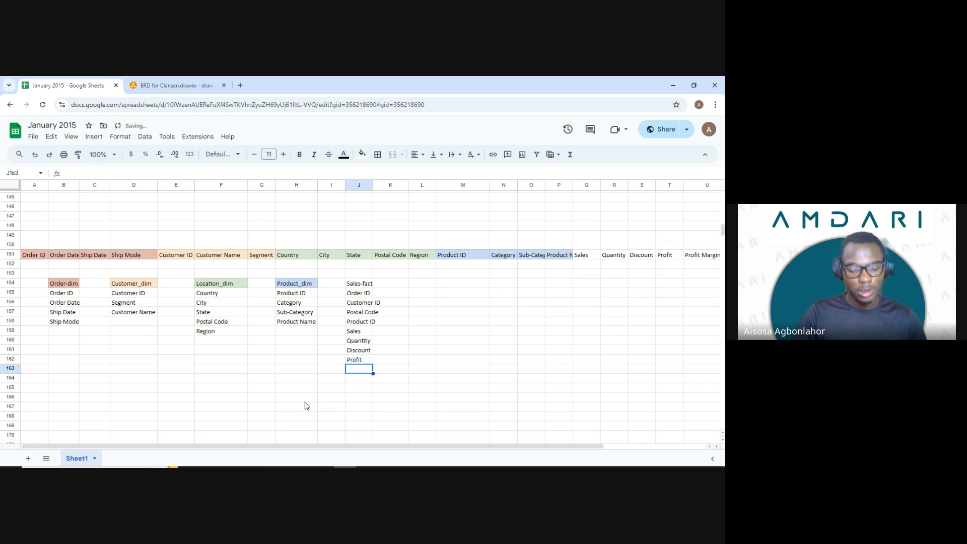
pyautogui.write('Profit M')
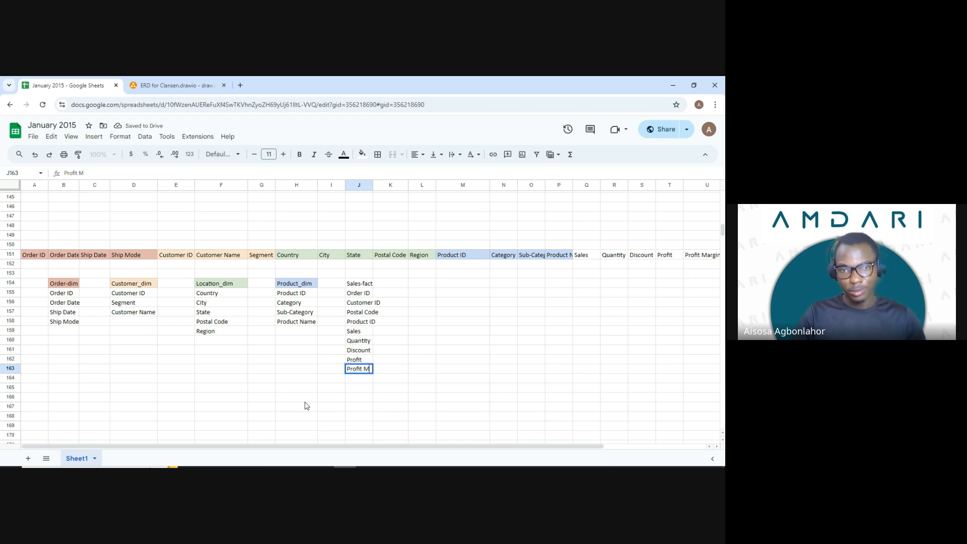
pyautogui.write('argin')
pyautogui.press('Return')
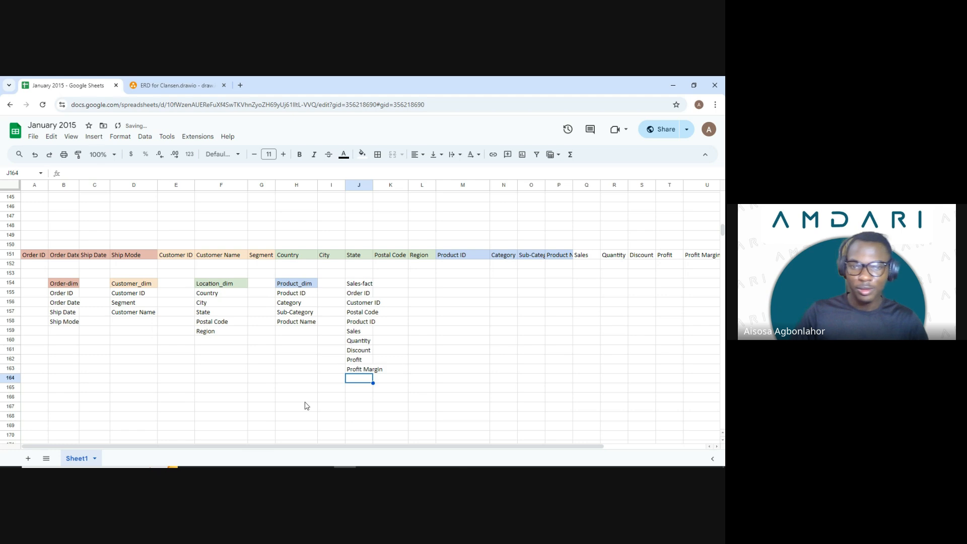
# Fill the Sales, Quantity, Discount, Profit and Profit Margin headers in row 151 with light pink.
pyautogui.click(350, 274)
pyautogui.moveTo(593, 256); pyautogui.dragTo(716, 255)
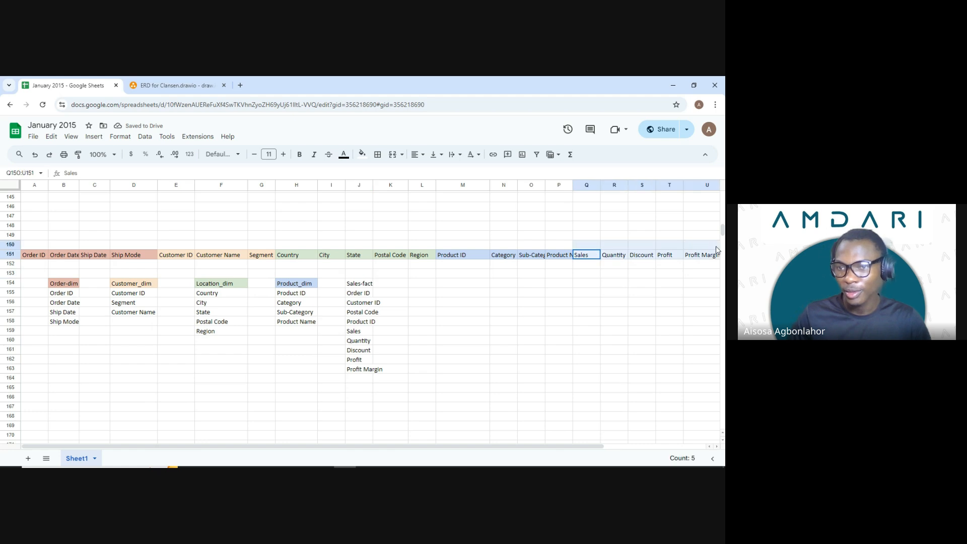
pyautogui.click(361, 154)
pyautogui.click(449, 215)
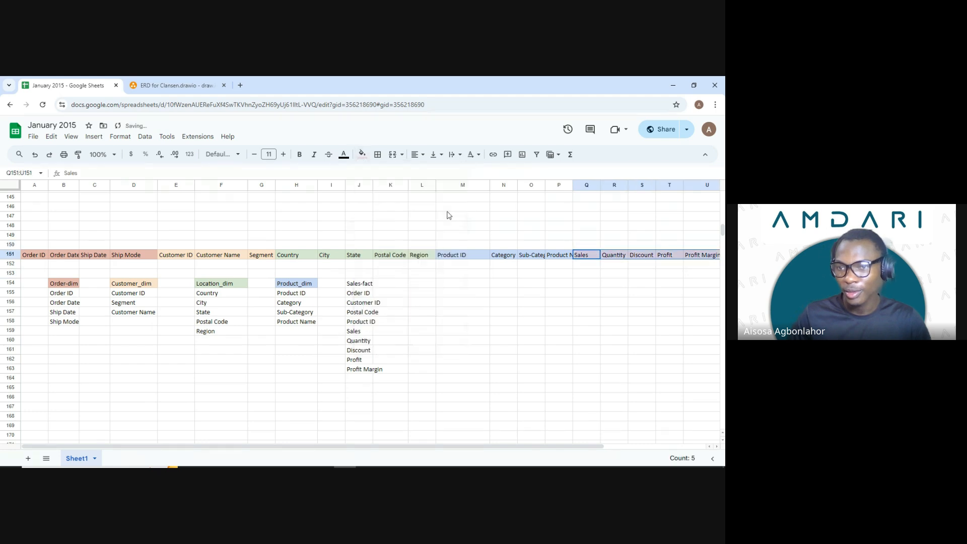
# Fill the Sales-fact heading in cell J154 with the same light pink as its column headers.
pyautogui.click(360, 284)
pyautogui.click(362, 154)
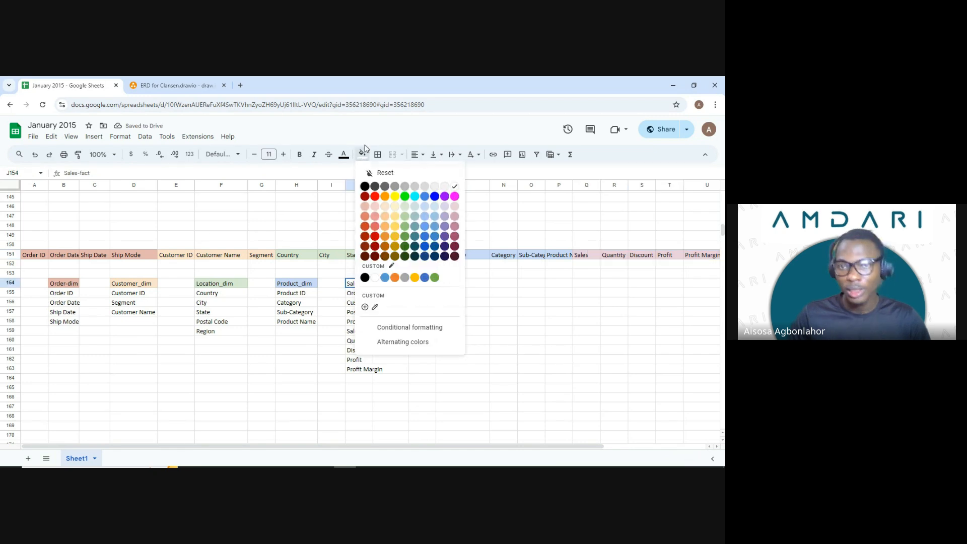
pyautogui.click(449, 216)
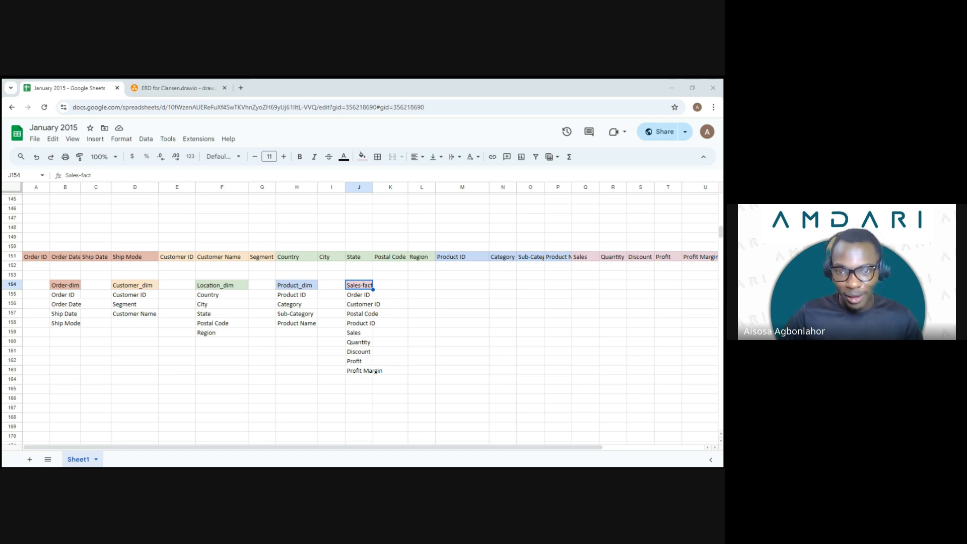
# Enter 6-7-2829 in the empty cell L164 and select cell L154 beside the Sales-fact list.
pyautogui.click(415, 383)
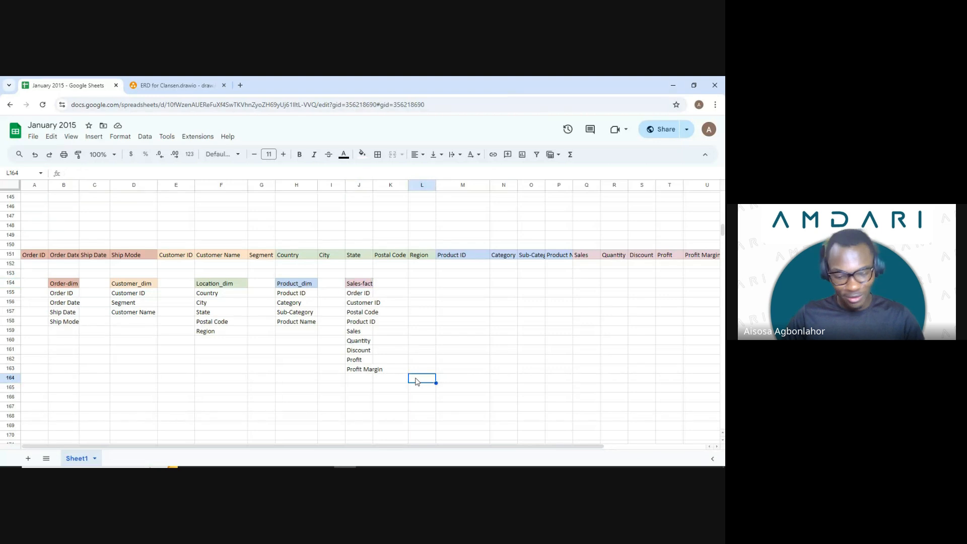
pyautogui.write('6-78-')
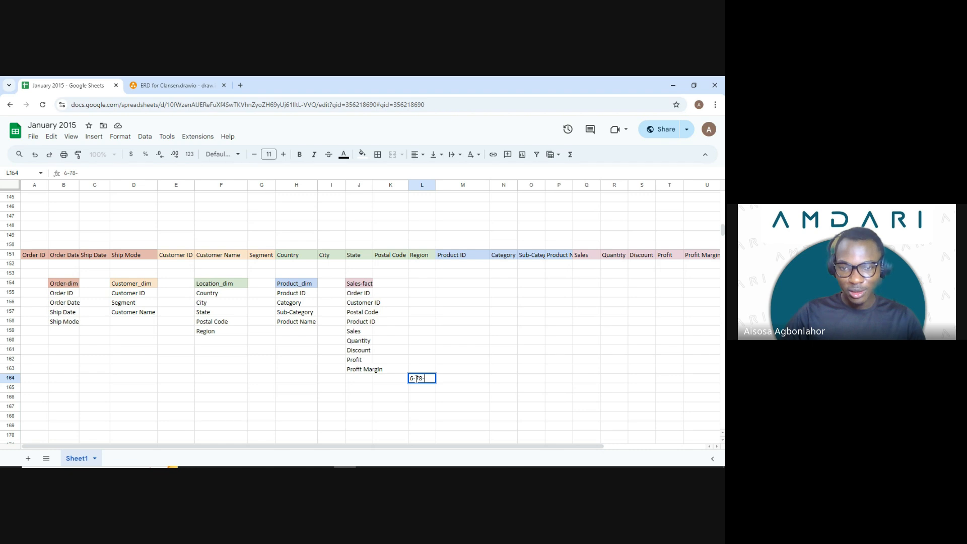
pyautogui.press('BackSpace')
pyautogui.press('BackSpace')
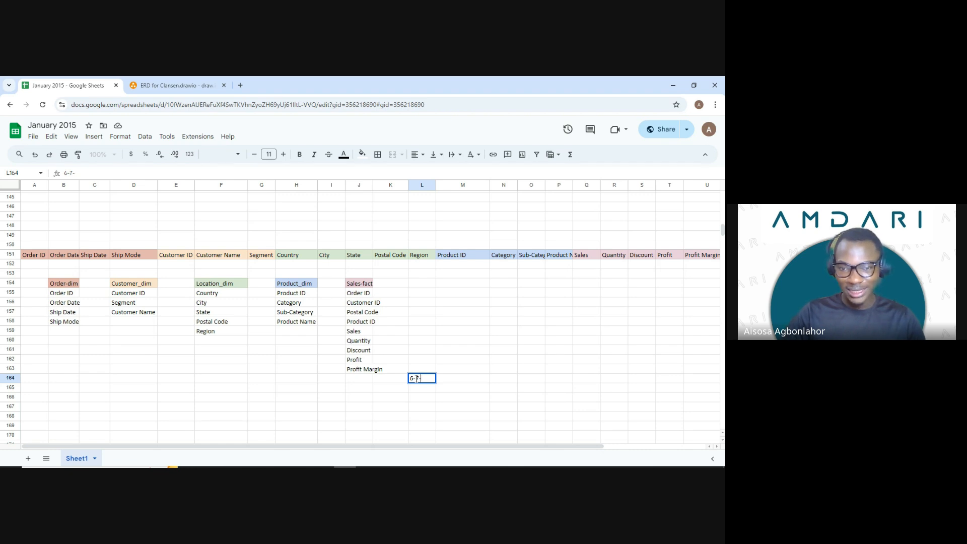
pyautogui.write('-28')
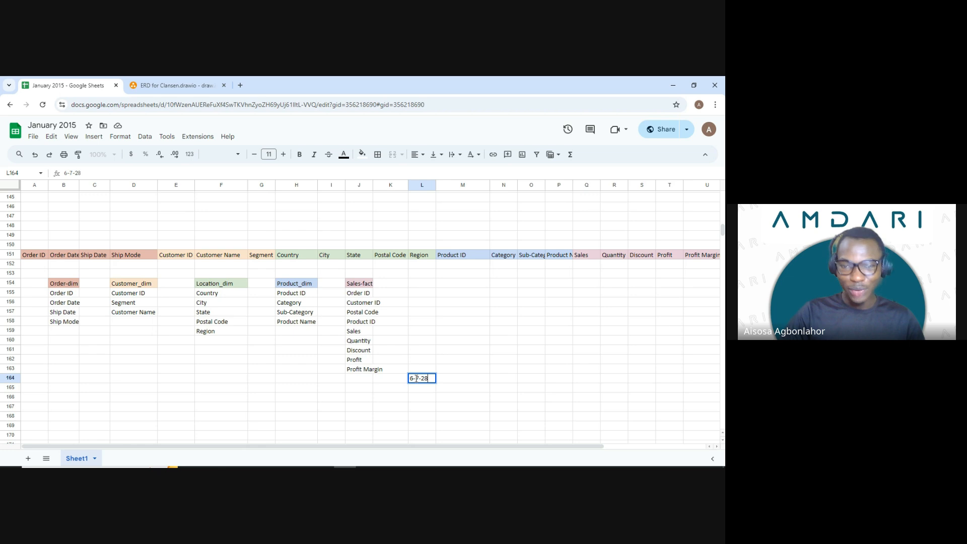
pyautogui.write('29')
pyautogui.press('Return')
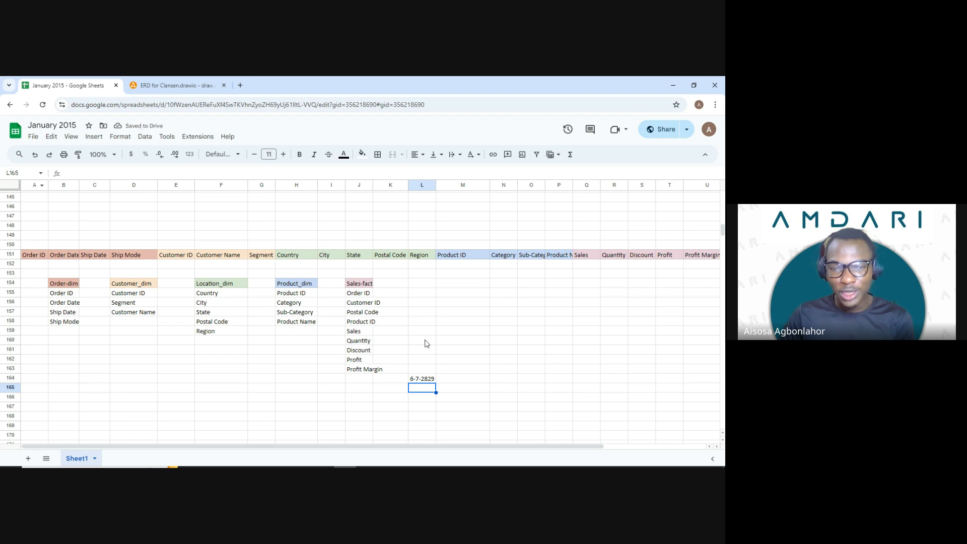
pyautogui.click(420, 378)
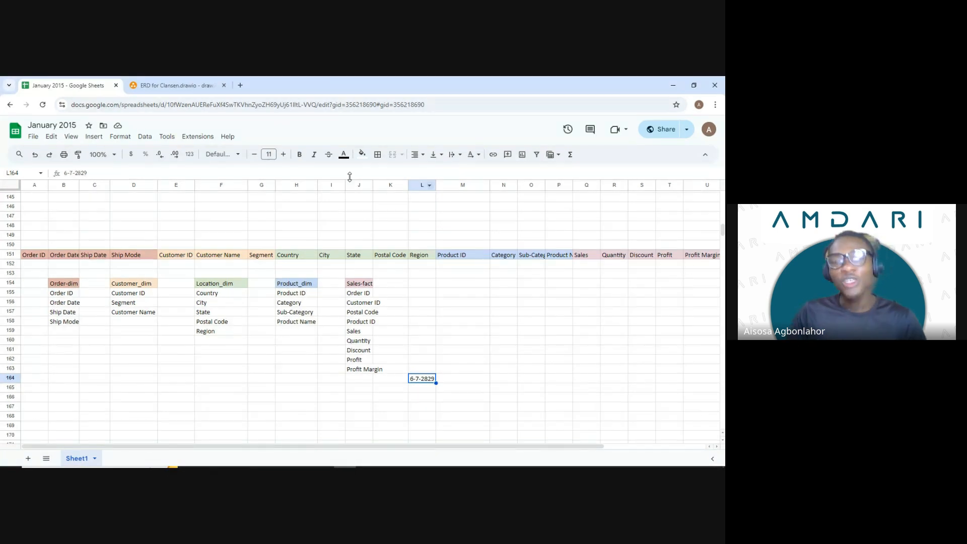
pyautogui.click(420, 286)
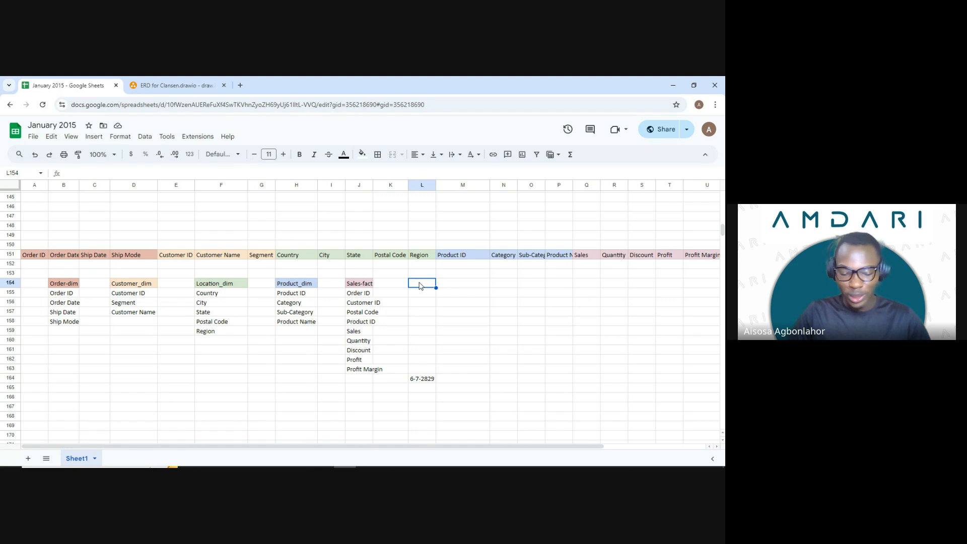
# Enter the heading Date dim in cell L154 beside the Sales-fact list.
pyautogui.write('Data')
pyautogui.press('BackSpace')
pyautogui.write('e')
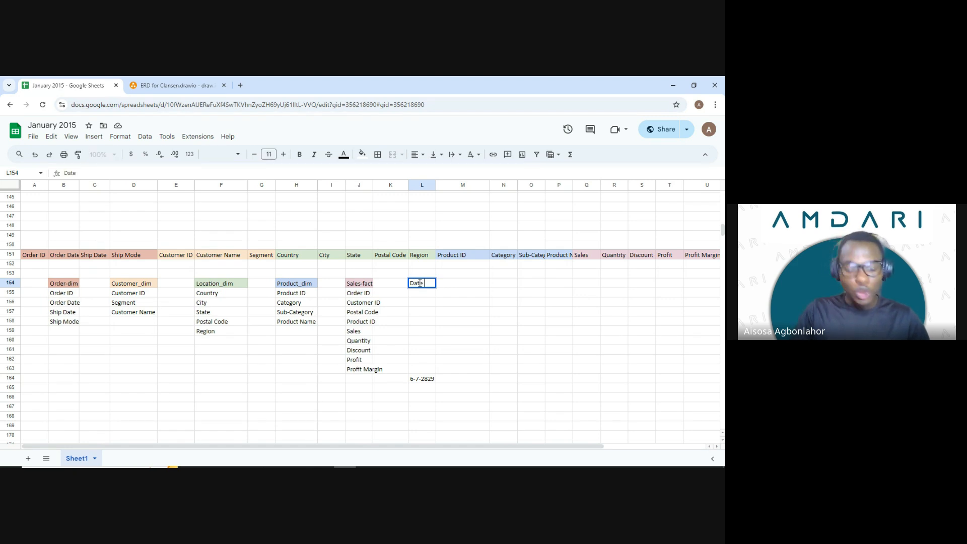
pyautogui.write(' Table')
pyautogui.press('BackSpace')
pyautogui.press('BackSpace')
pyautogui.press('BackSpace')
pyautogui.press('BackSpace')
pyautogui.press('BackSpace')
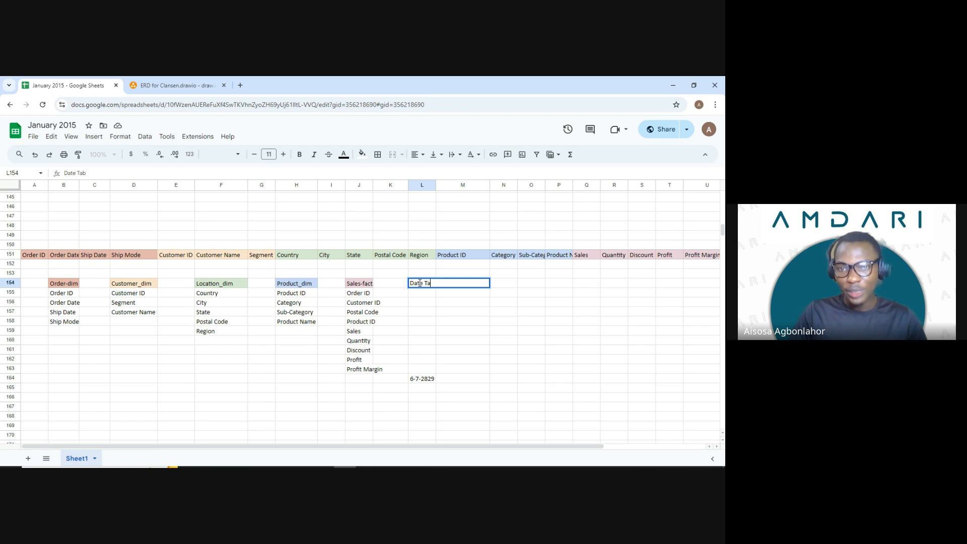
pyautogui.write('dim')
pyautogui.press('Return')
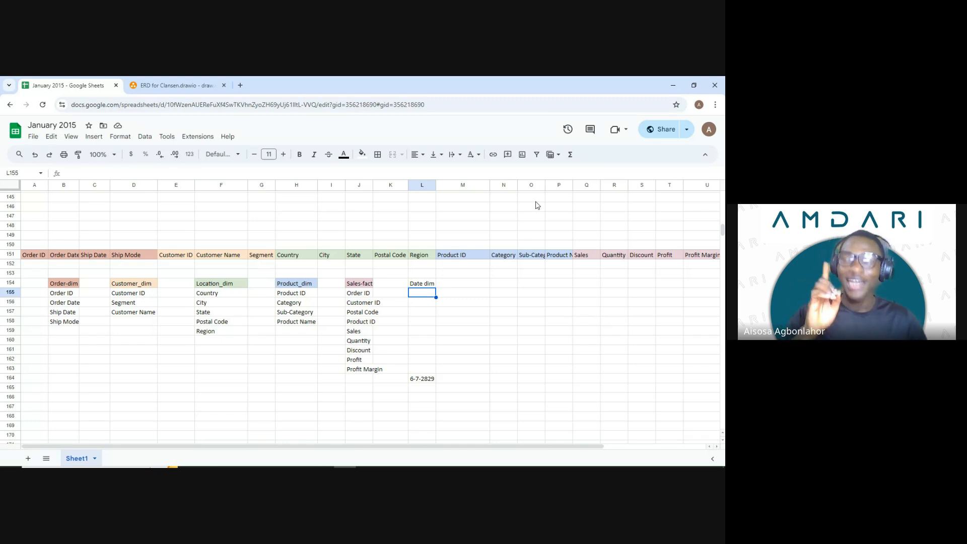
# List Day, Month, Quarter and Year under the Date dim heading in cells L155 to L158.
pyautogui.write('Day')
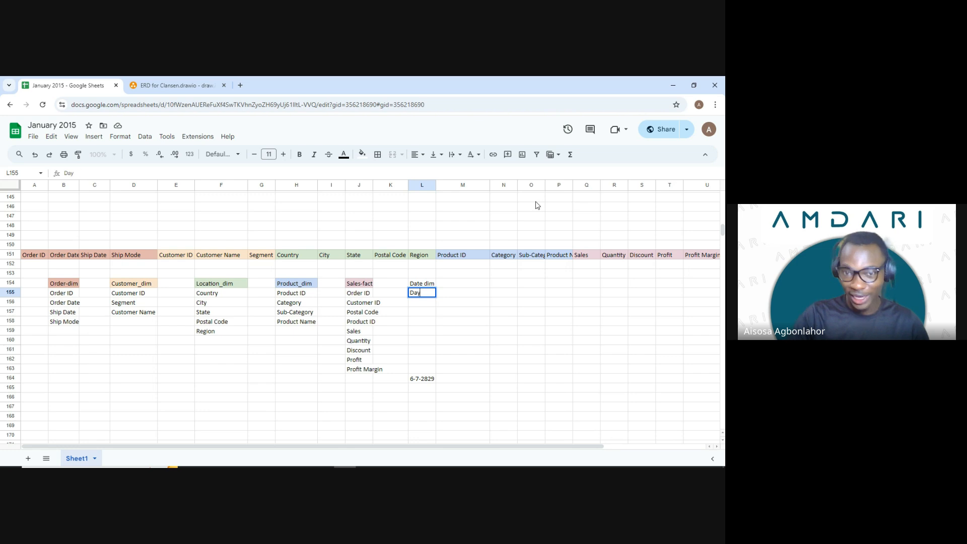
pyautogui.press('Return')
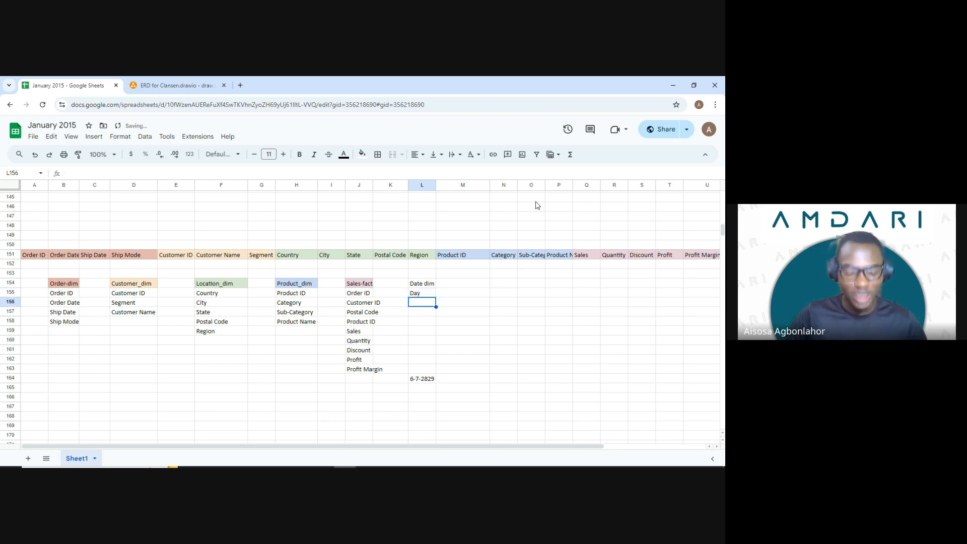
pyautogui.write('Mont')
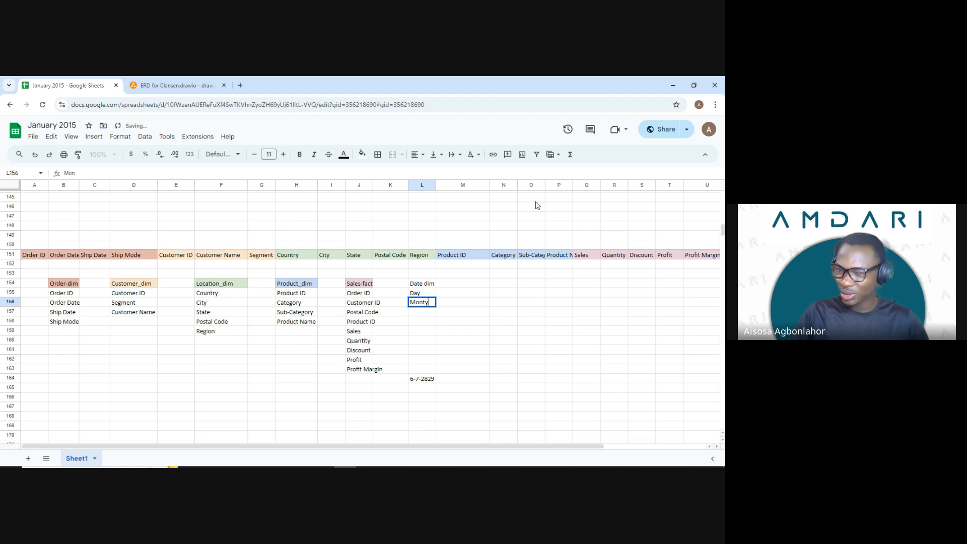
pyautogui.write('h')
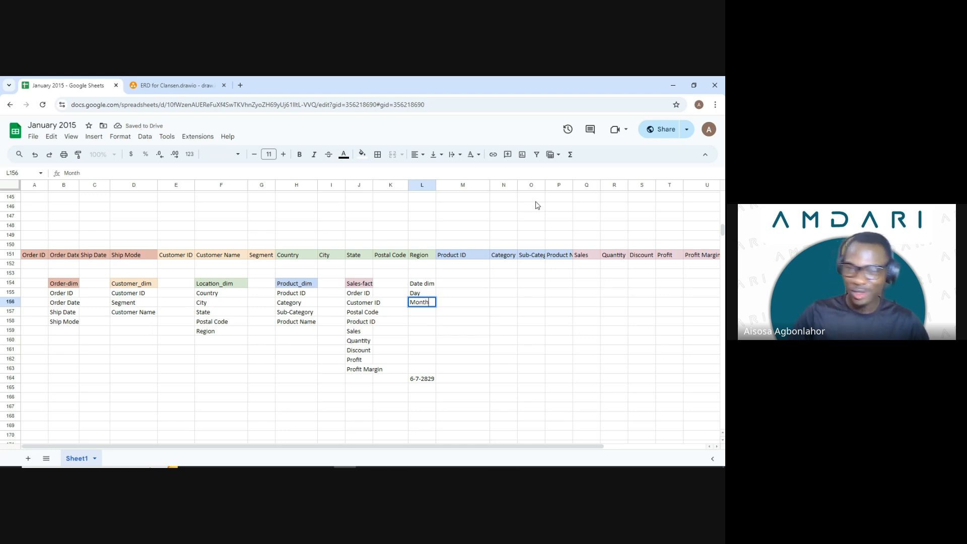
pyautogui.press('Left')
pyautogui.press('Right')
pyautogui.press('Down')
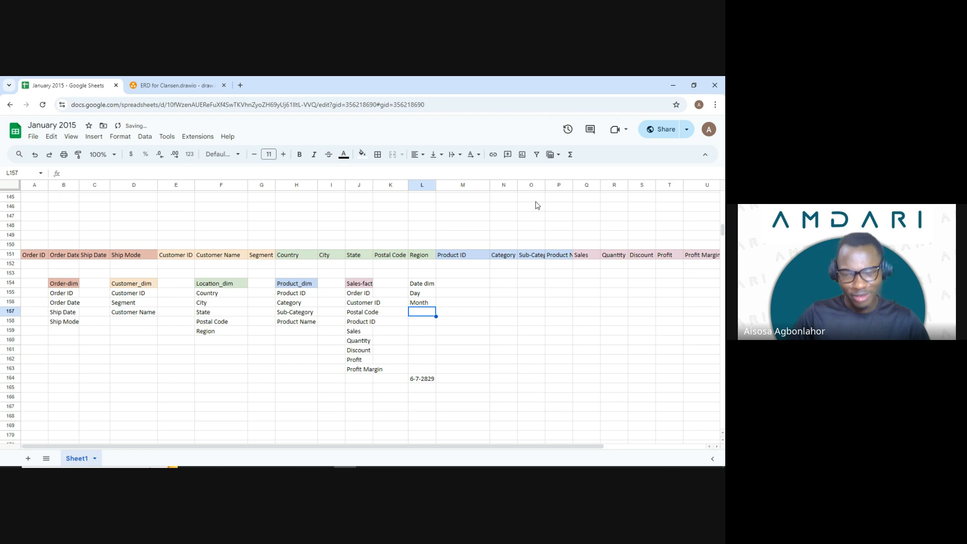
pyautogui.write('Quarter')
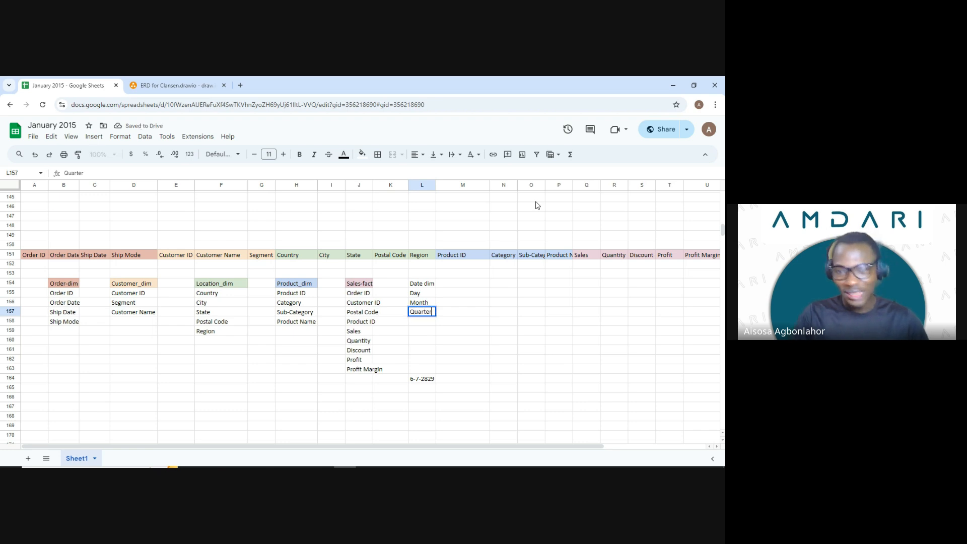
pyautogui.press('Return')
pyautogui.write('Year')
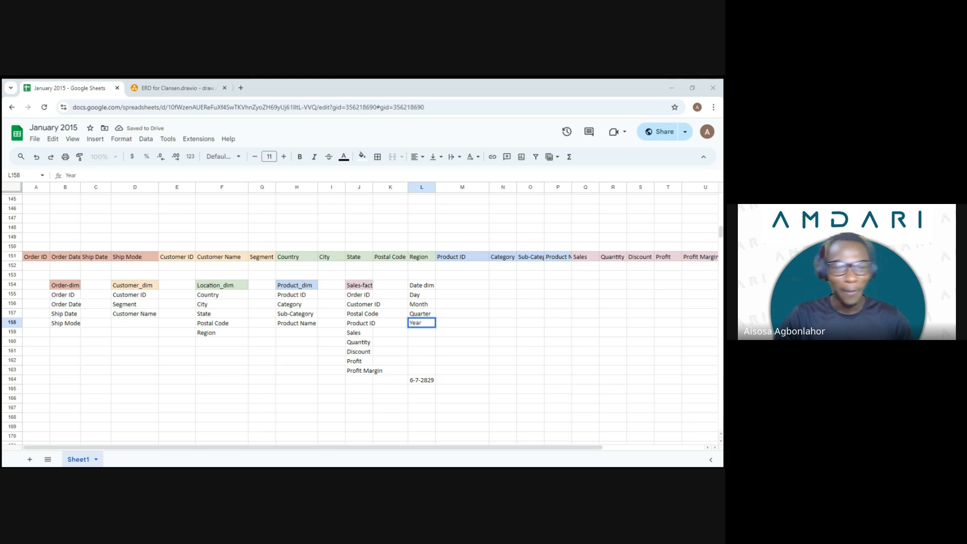
# Clear the sample date 6-7-2829 from cell L164.
pyautogui.click(427, 379)
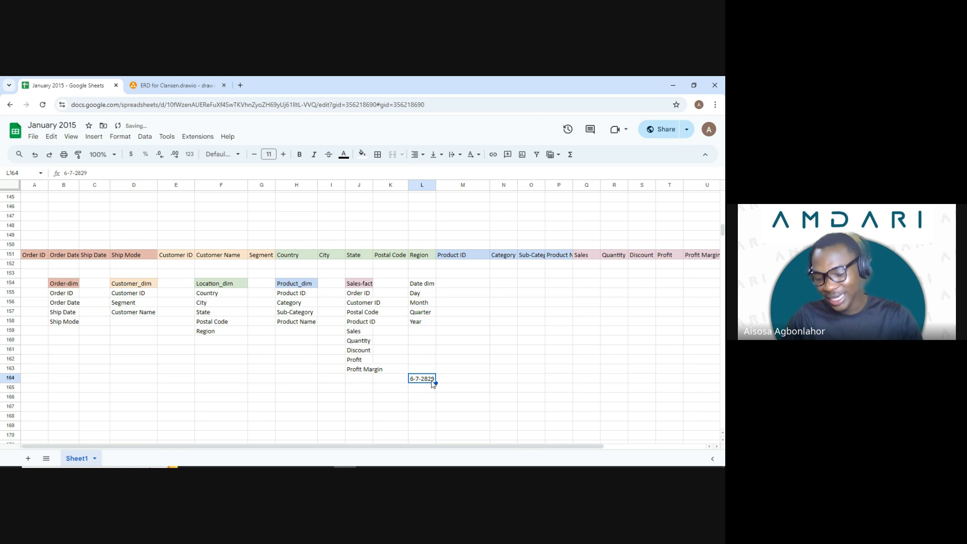
pyautogui.press('Delete')
pyautogui.click(433, 331)
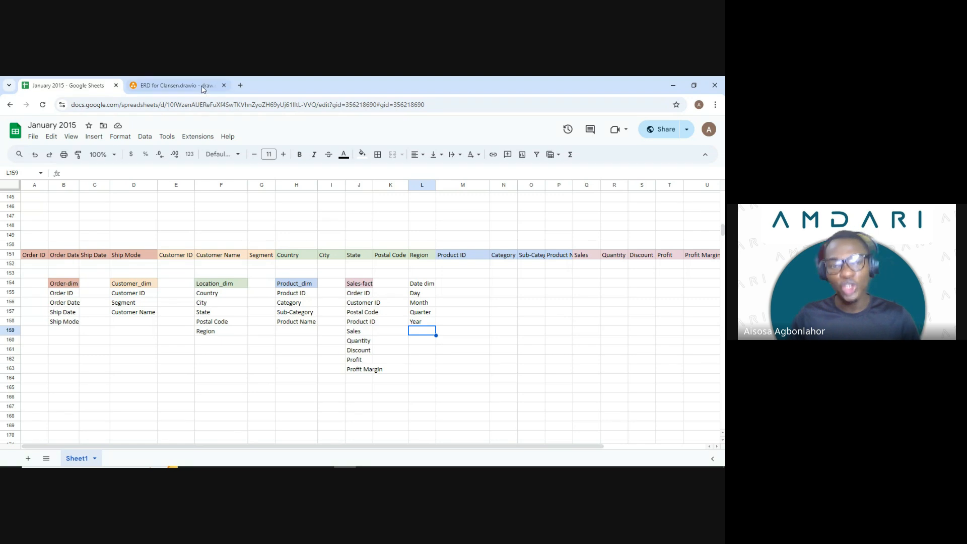
# Add Order Date to the Date dim list in cell L159.
pyautogui.moveTo(65, 254); pyautogui.dragTo(96, 263)
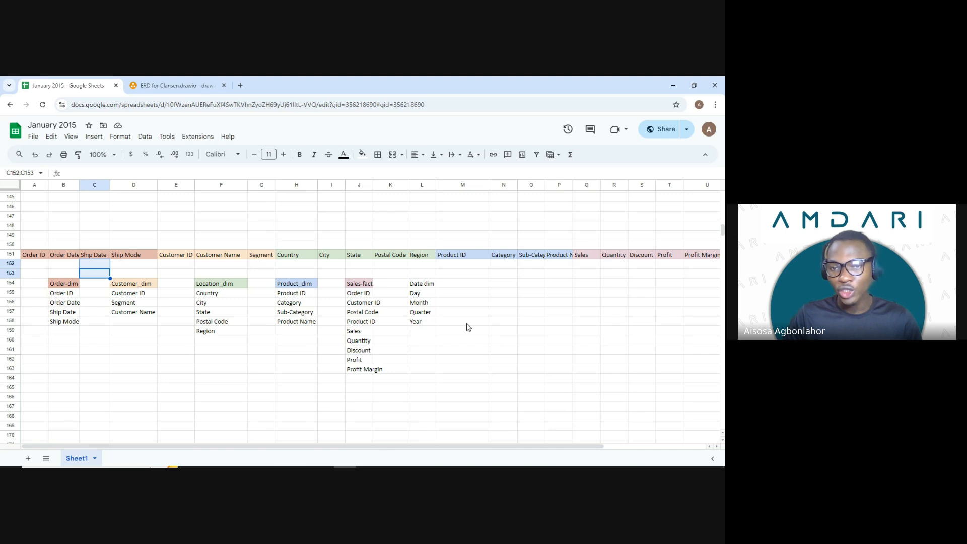
pyautogui.click(422, 332)
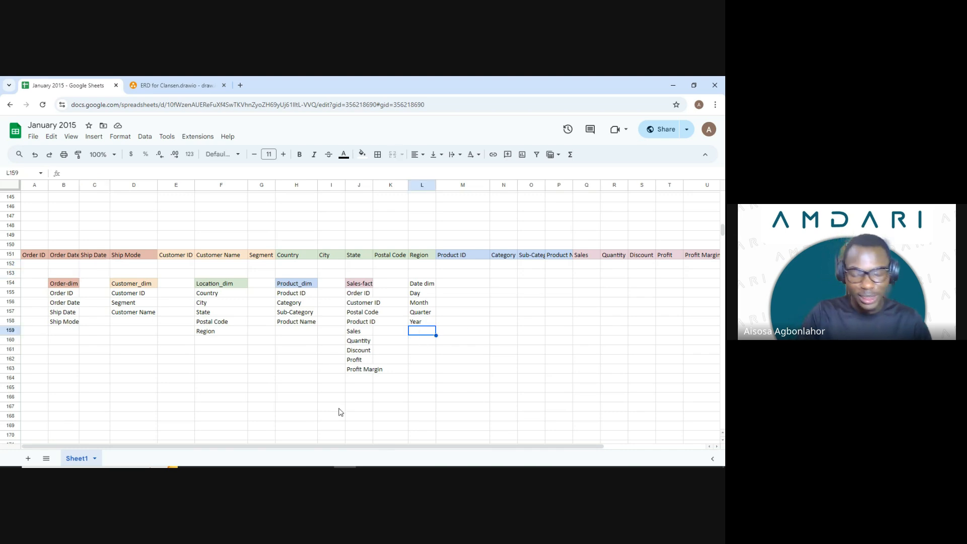
pyautogui.write('Order')
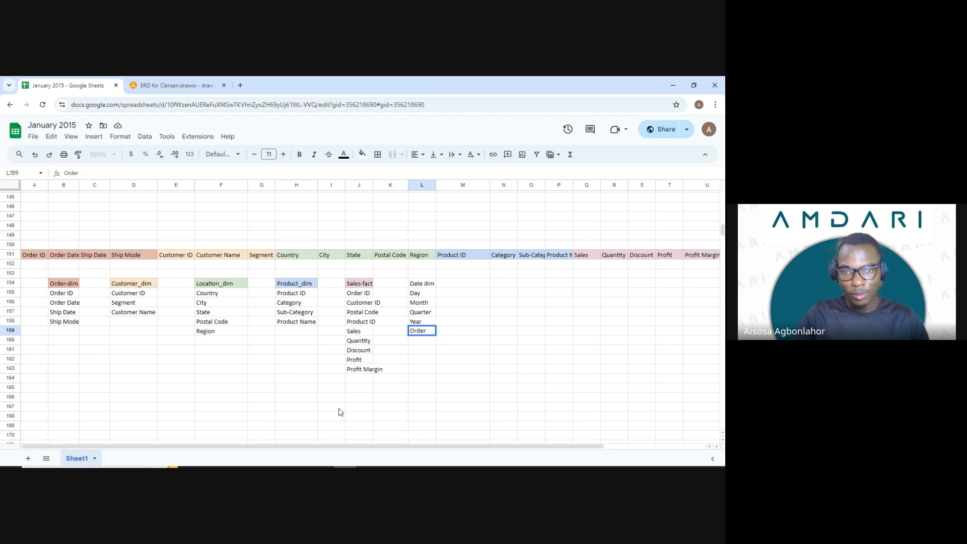
pyautogui.write('D')
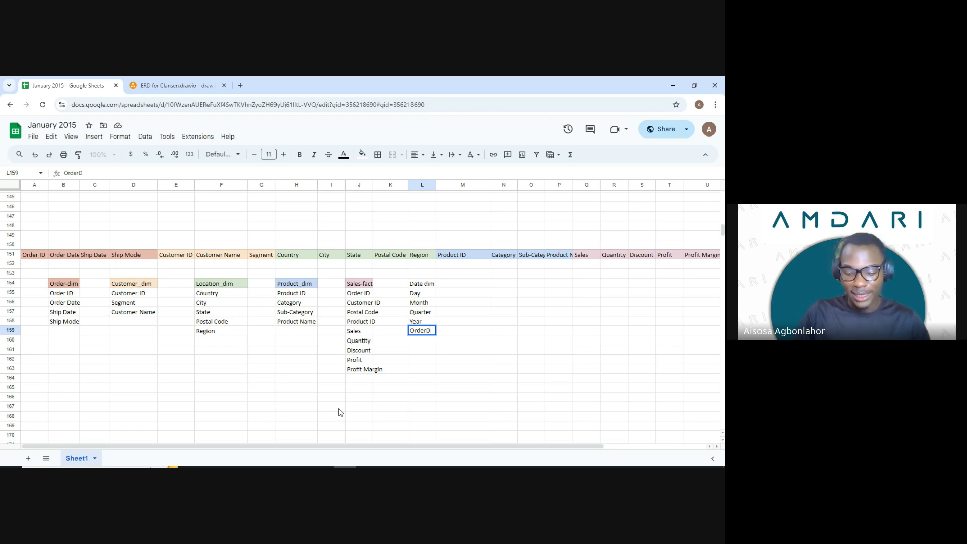
pyautogui.press('BackSpace')
pyautogui.write('Date')
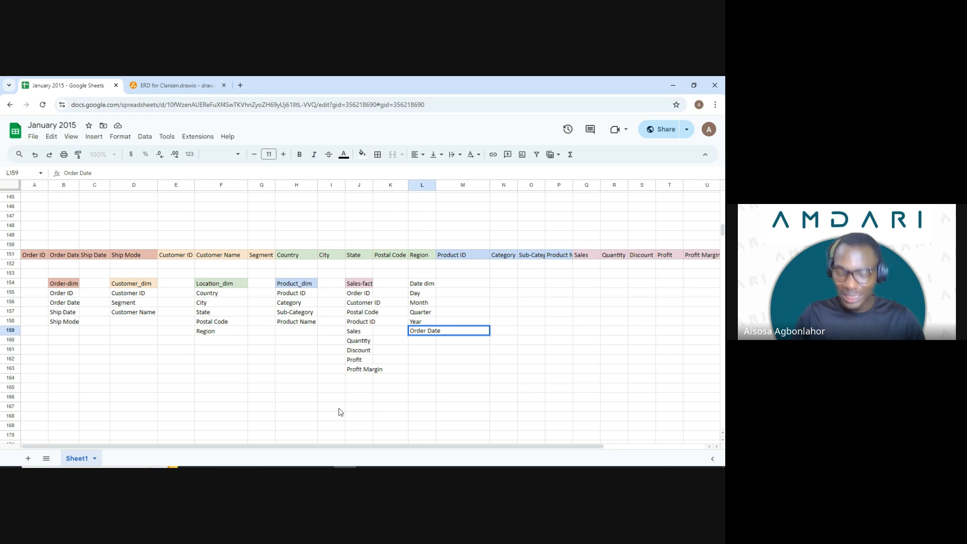
pyautogui.press('Return')
# Add Order Date to the end of the Sales-fact list in cell J164.
pyautogui.click(348, 381)
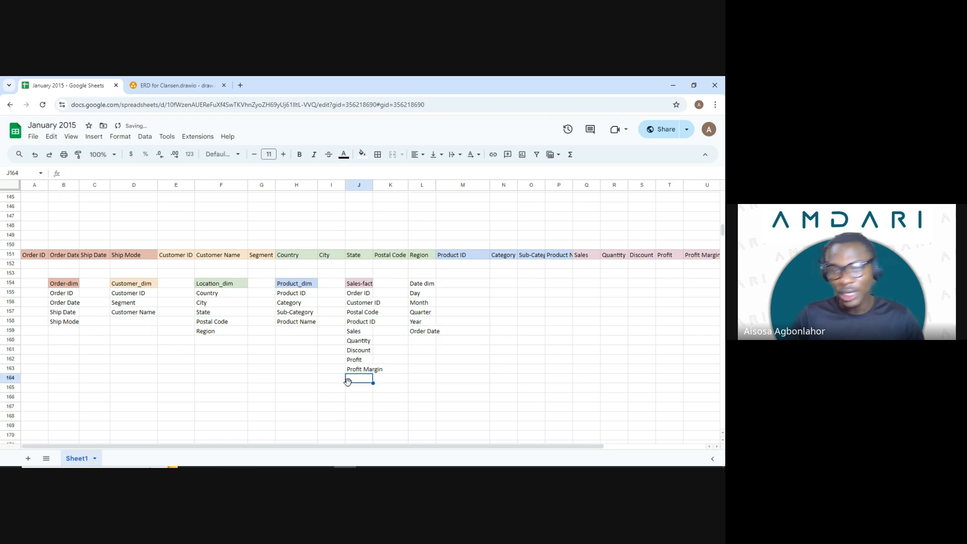
pyautogui.write('Order ')
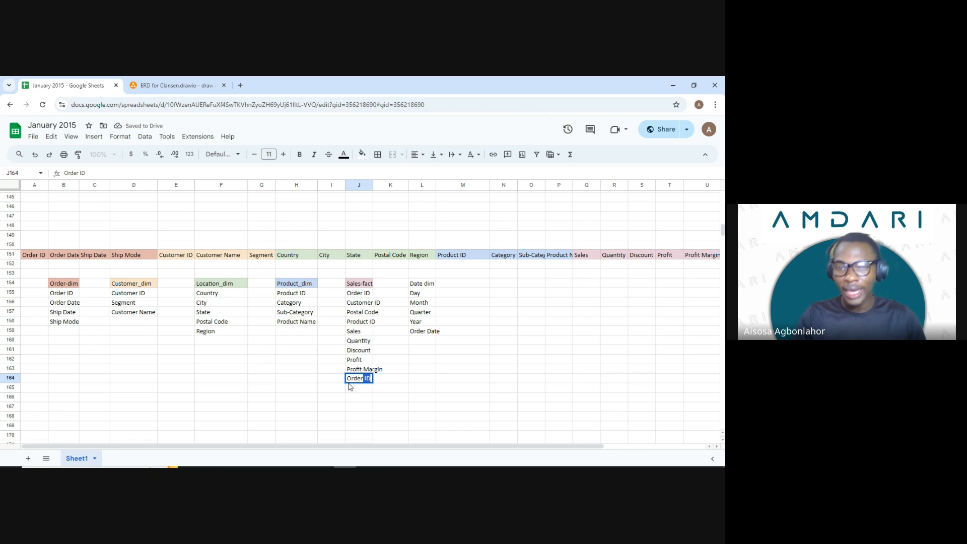
pyautogui.write('Date')
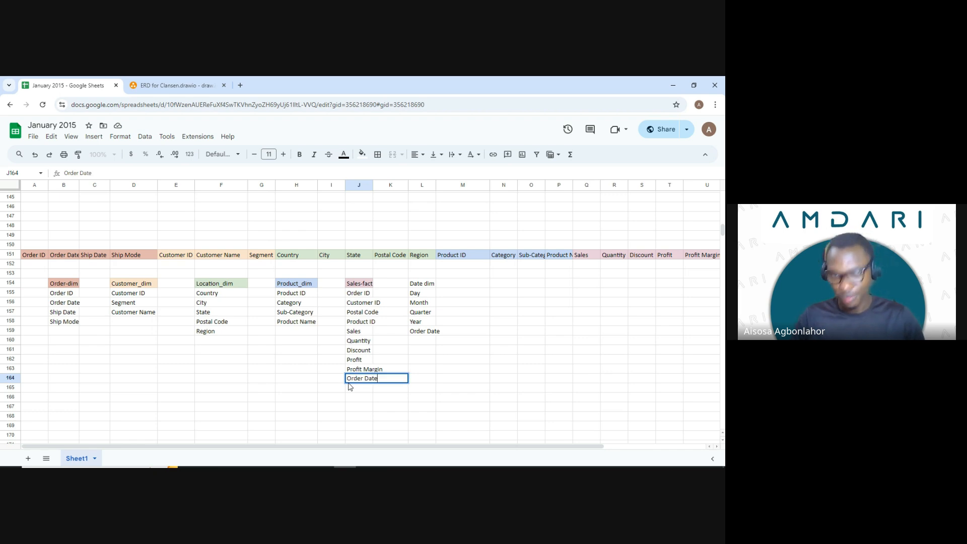
pyautogui.press('Return')
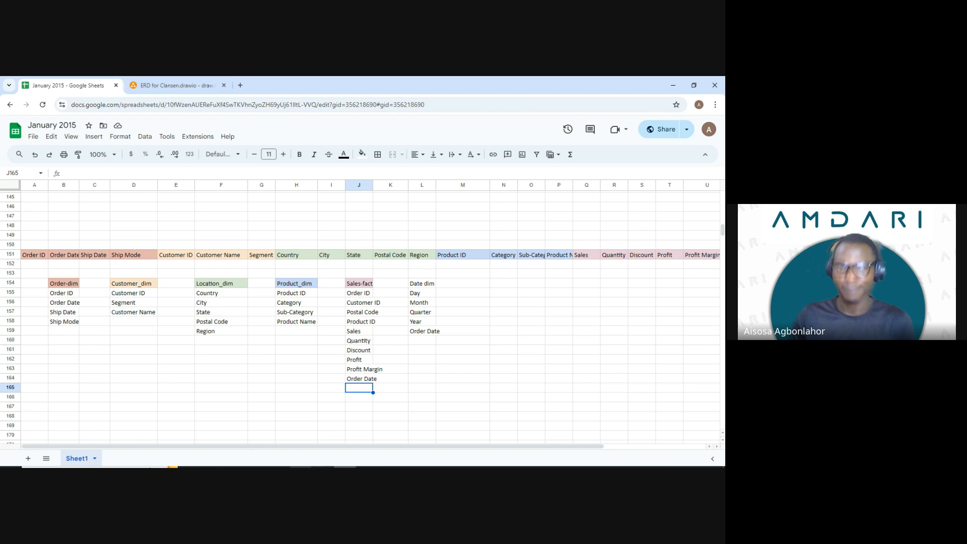
# Switch to the ERD for Clansen diagram in draw.io, insert an Entity Relation Table 1 shape and move it up and left on the page.
pyautogui.click(156, 80)
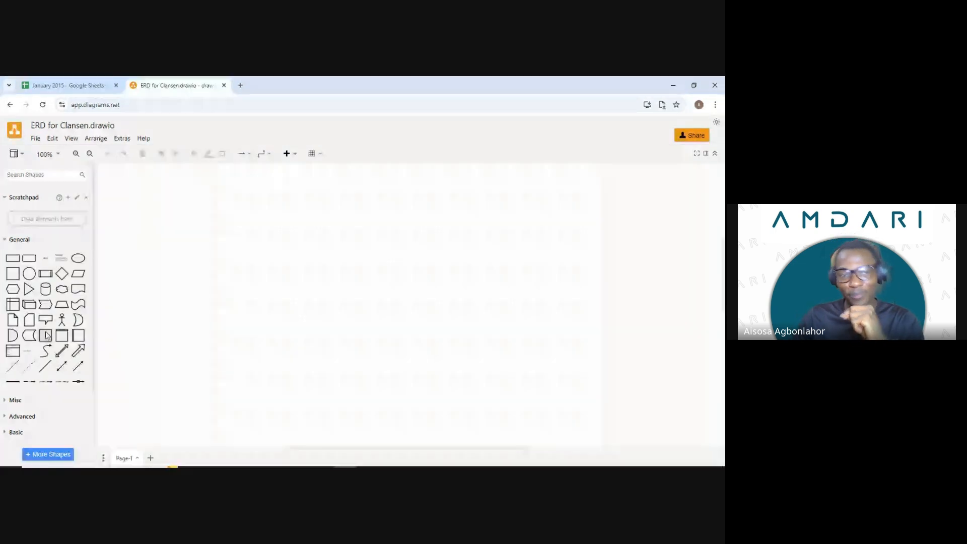
pyautogui.scroll(-2, 101, 279)
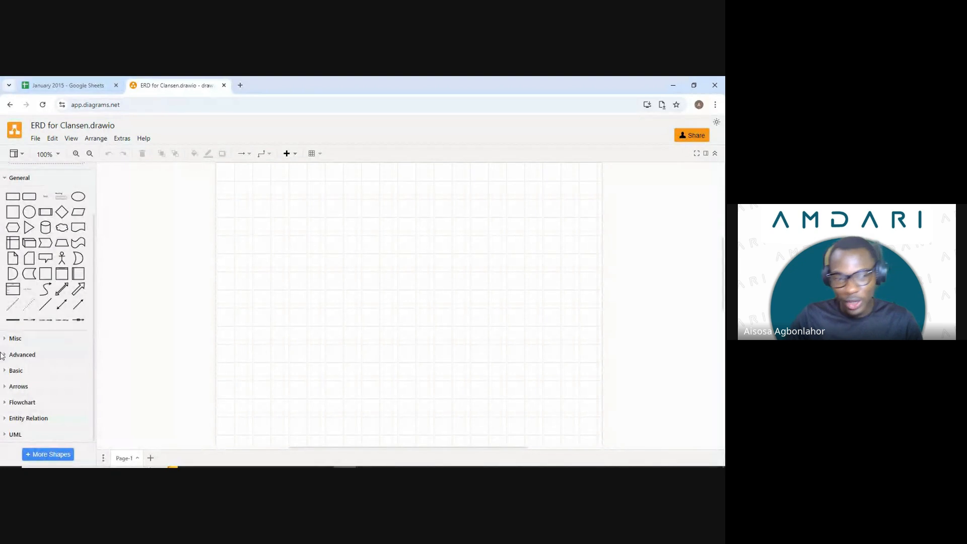
pyautogui.click(14, 419)
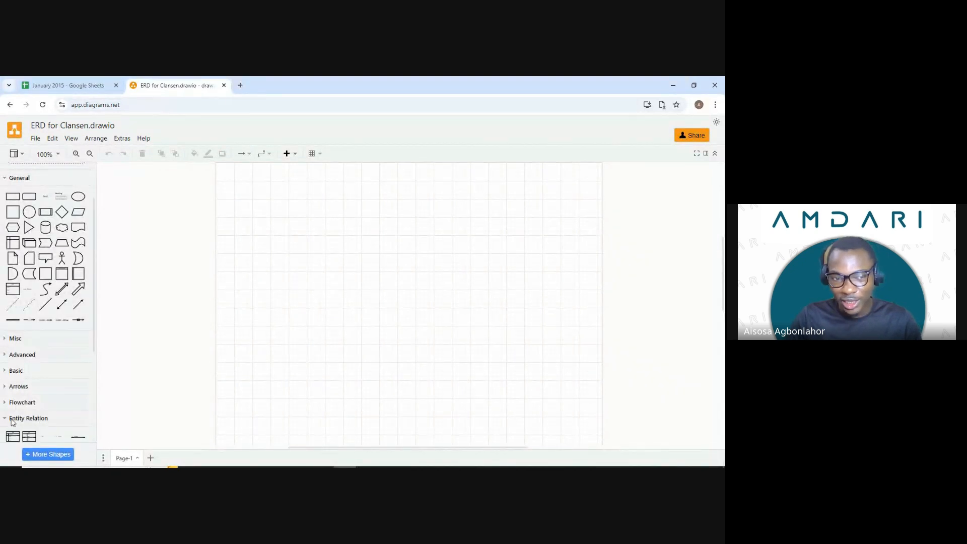
pyautogui.scroll(-2, 20, 393)
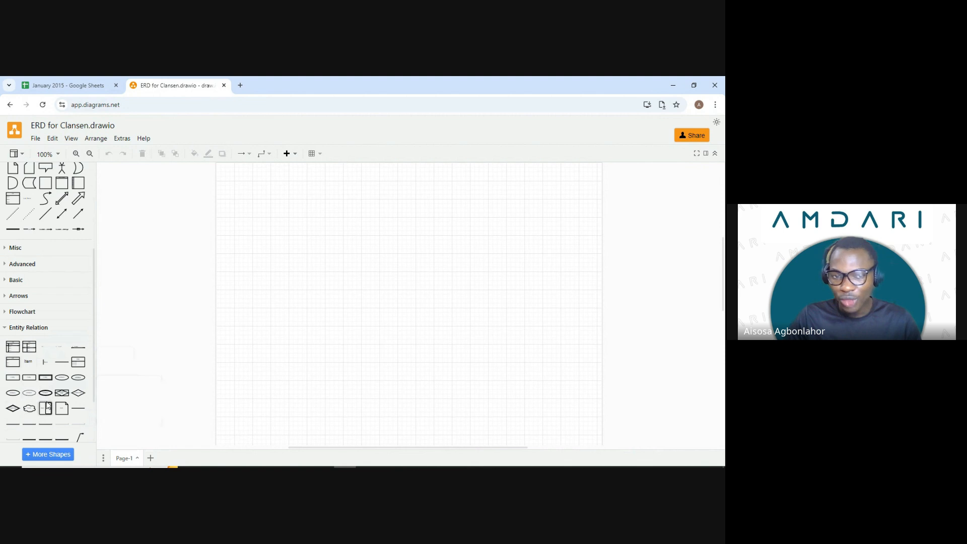
pyautogui.moveTo(30, 350)
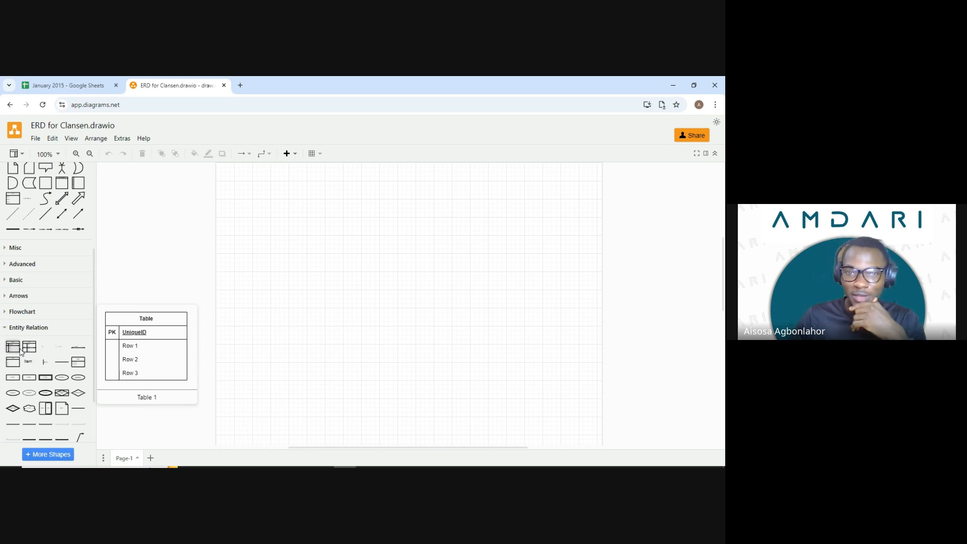
pyautogui.click(20, 351)
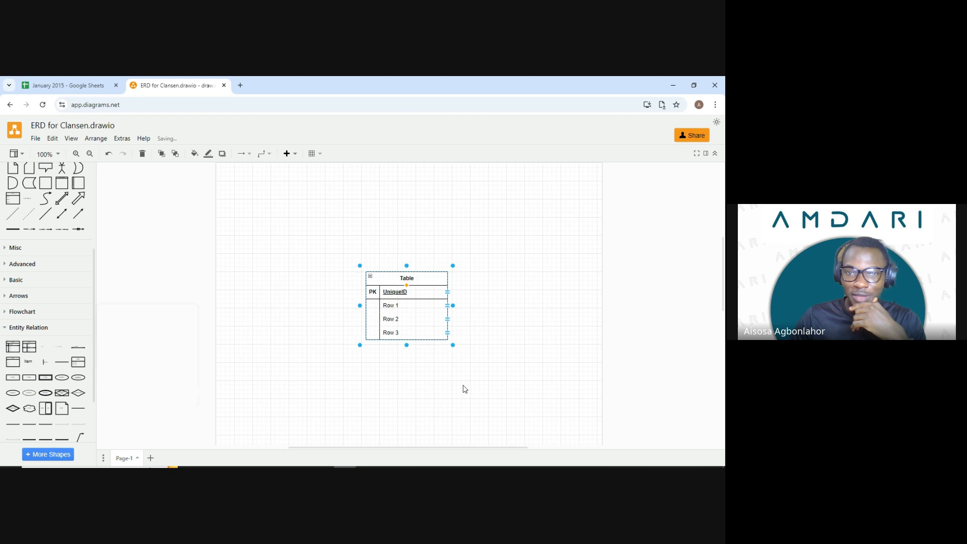
pyautogui.moveTo(421, 276); pyautogui.dragTo(362, 218)
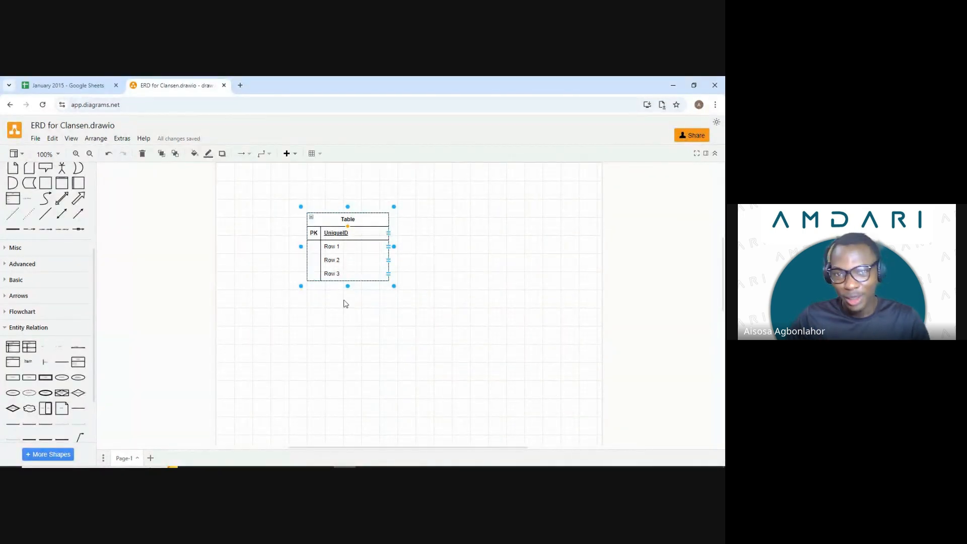
# Rename the new table's title to Order-dim.
pyautogui.doubleClick(354, 220)
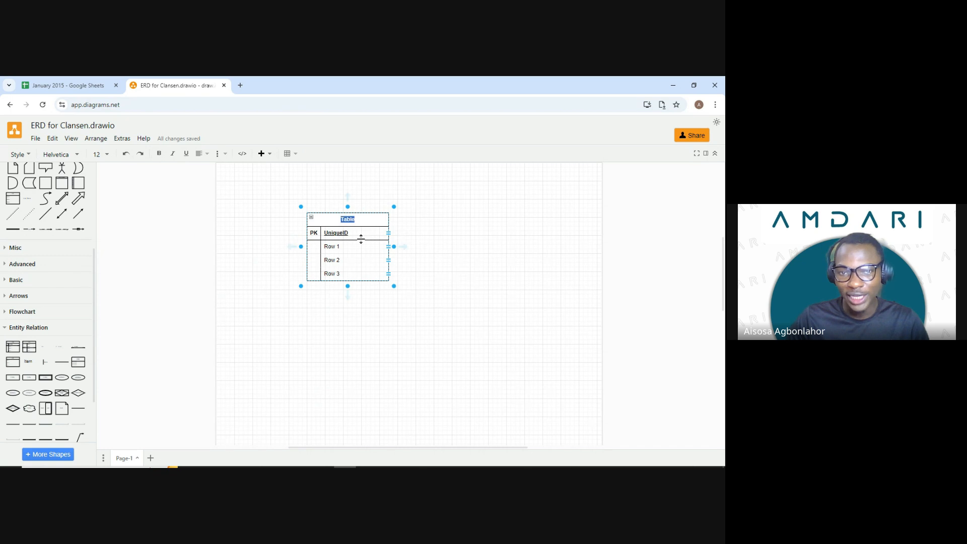
pyautogui.click(388, 251)
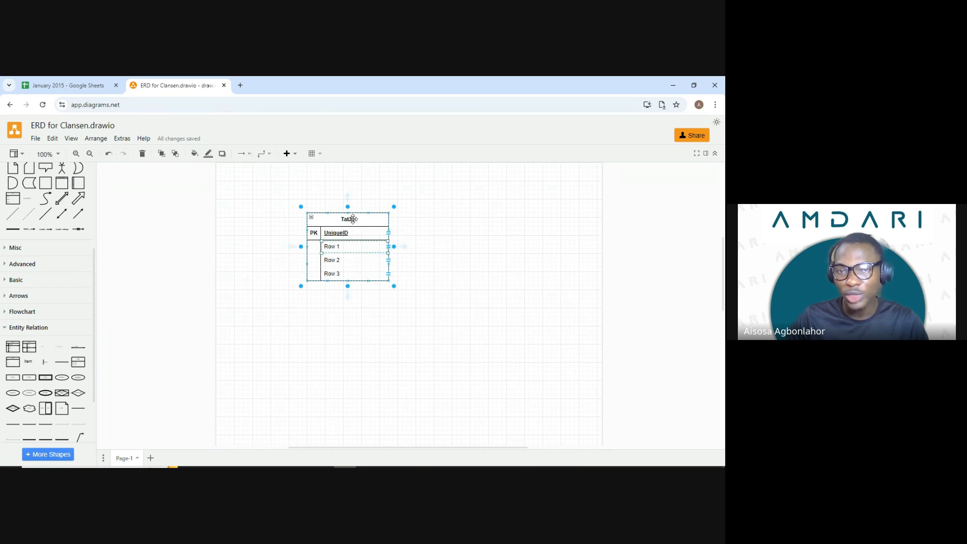
pyautogui.click(352, 219)
pyautogui.doubleClick(349, 220)
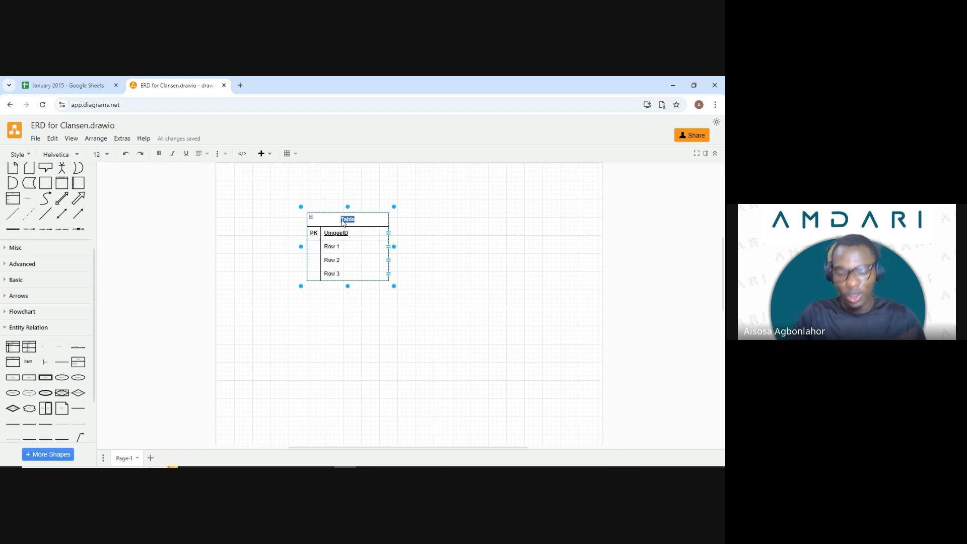
pyautogui.write('Order')
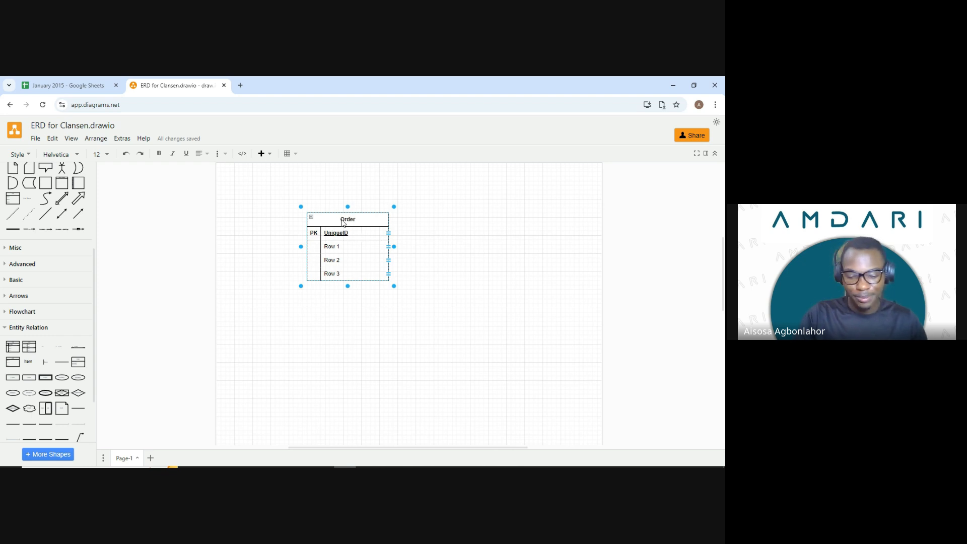
pyautogui.write('-dim')
pyautogui.press('Return')
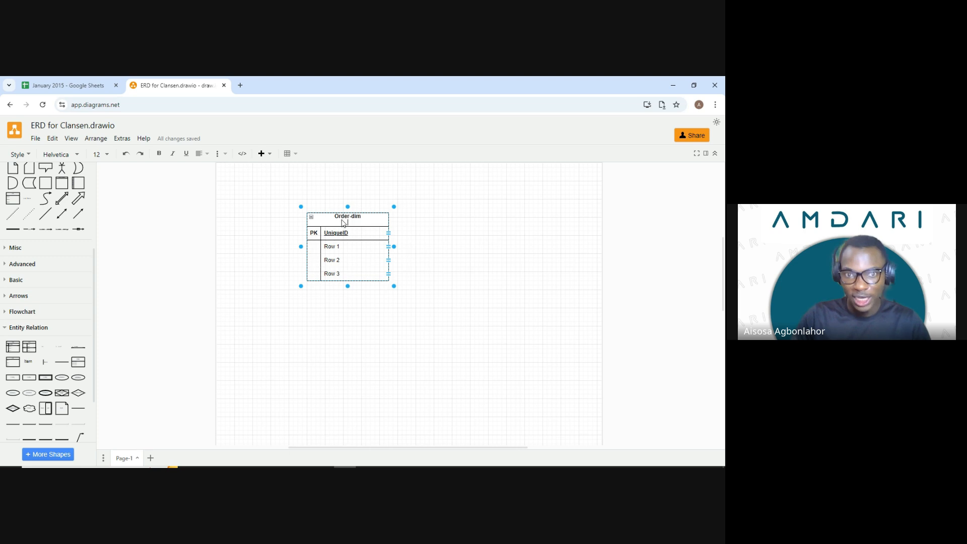
pyautogui.press('BackSpace')
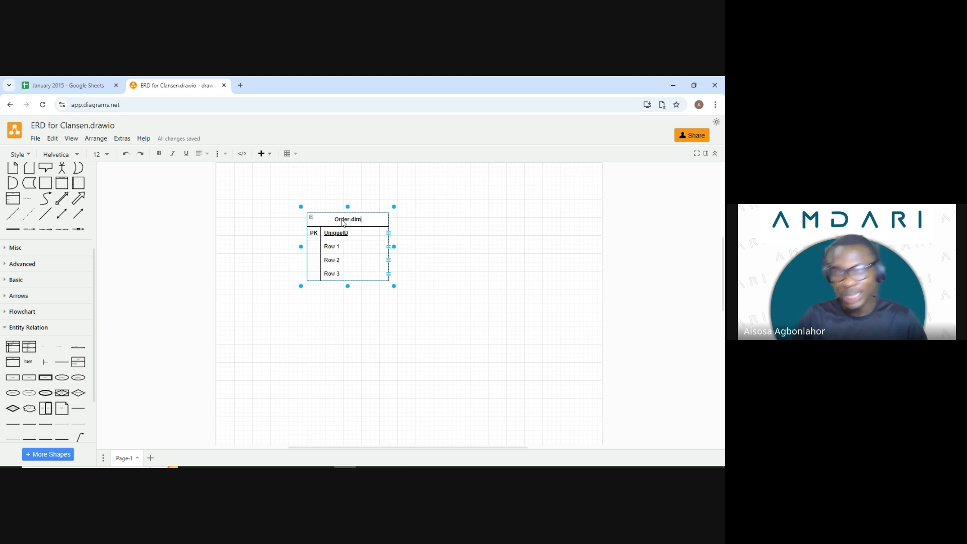
pyautogui.click(340, 378)
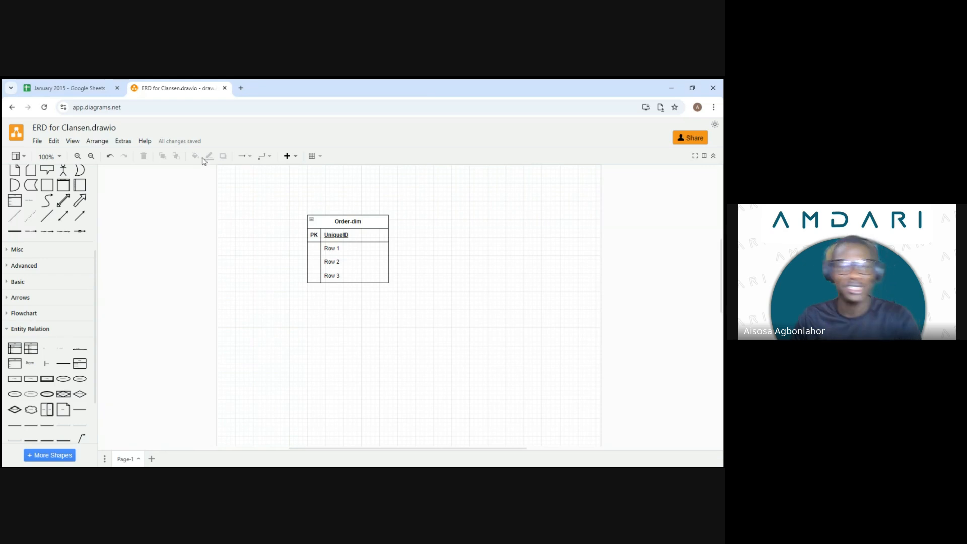
# Open the UniqueID primary key field of the Order-dim table for editing.
pyautogui.click(333, 235)
pyautogui.doubleClick(333, 233)
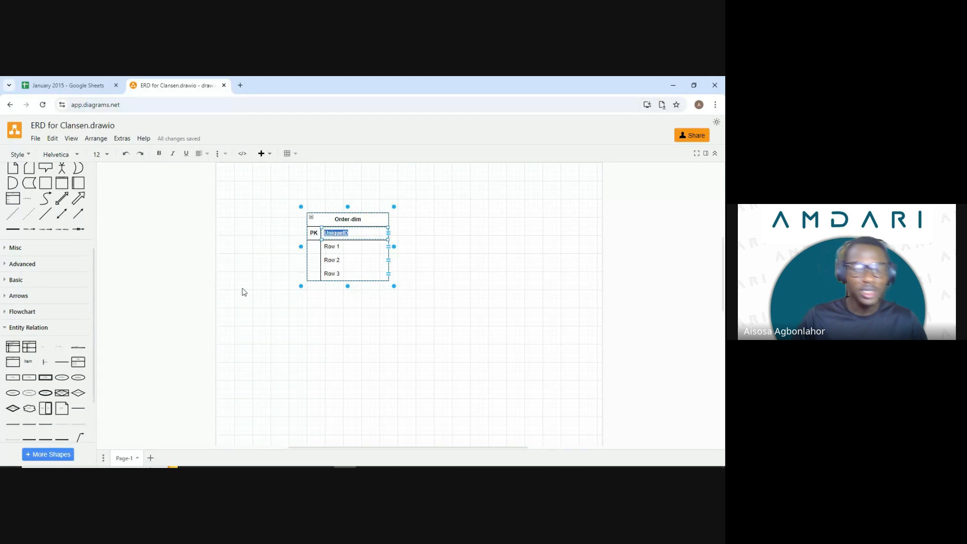
# Name the primary key row of the Order-dim table Order_ID.
pyautogui.write('Orde')
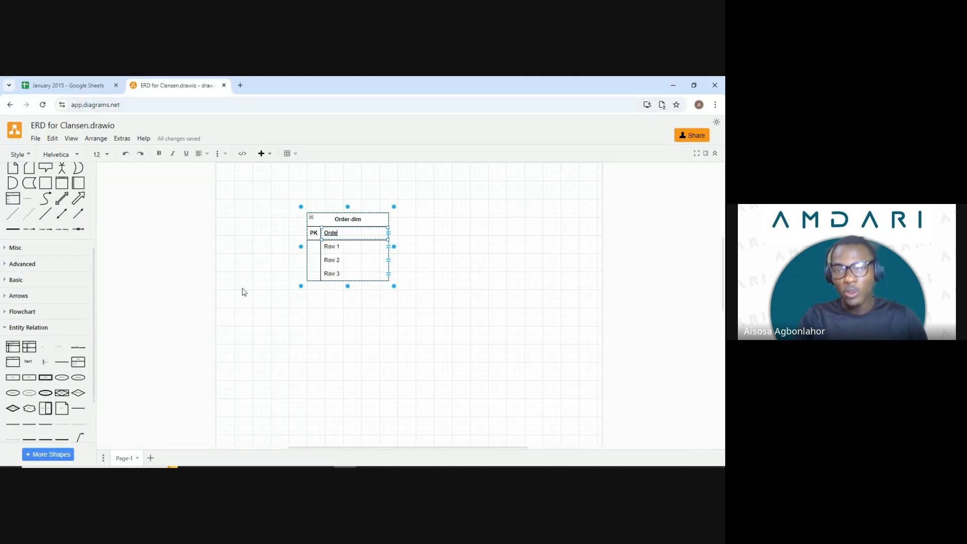
pyautogui.write('r_ID')
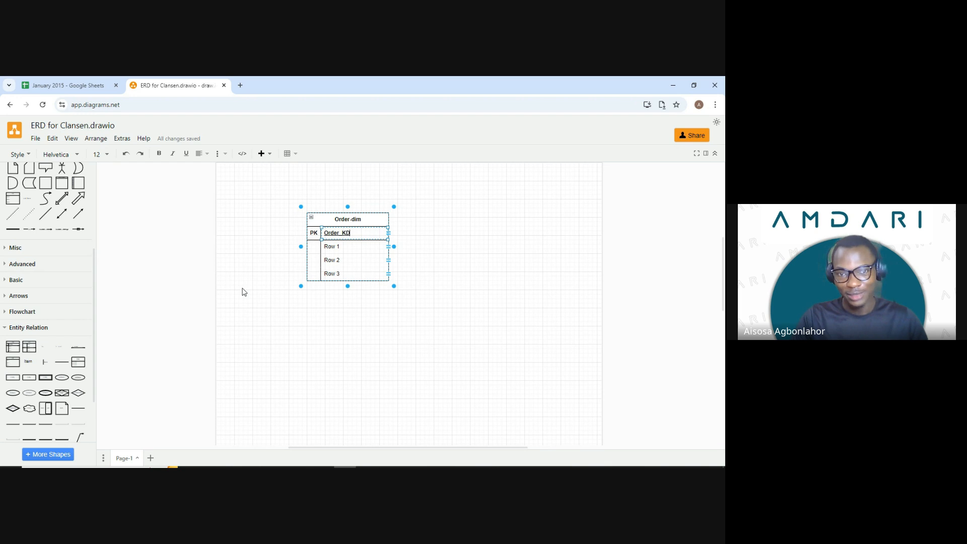
pyautogui.press('BackSpace')
pyautogui.press('BackSpace')
pyautogui.write('ID')
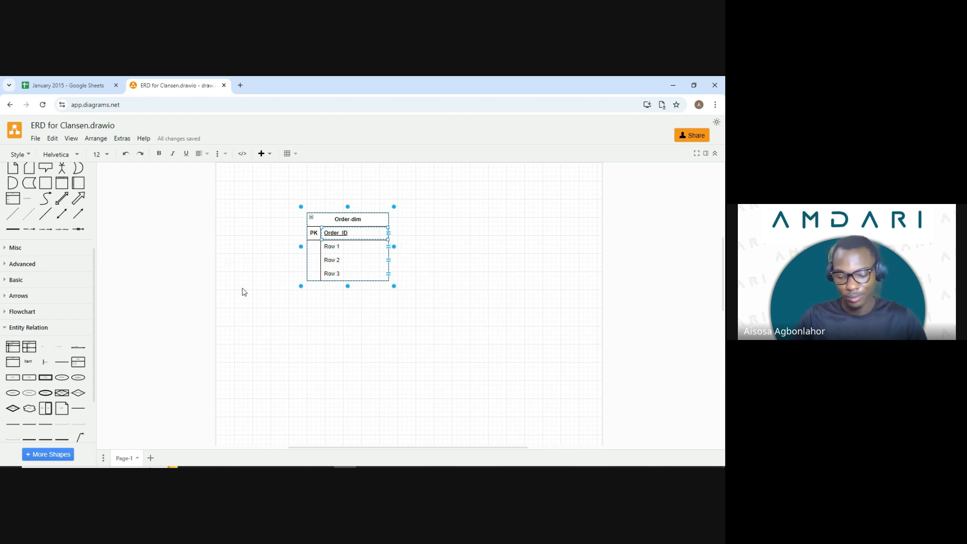
pyautogui.press('Return')
pyautogui.press('BackSpace')
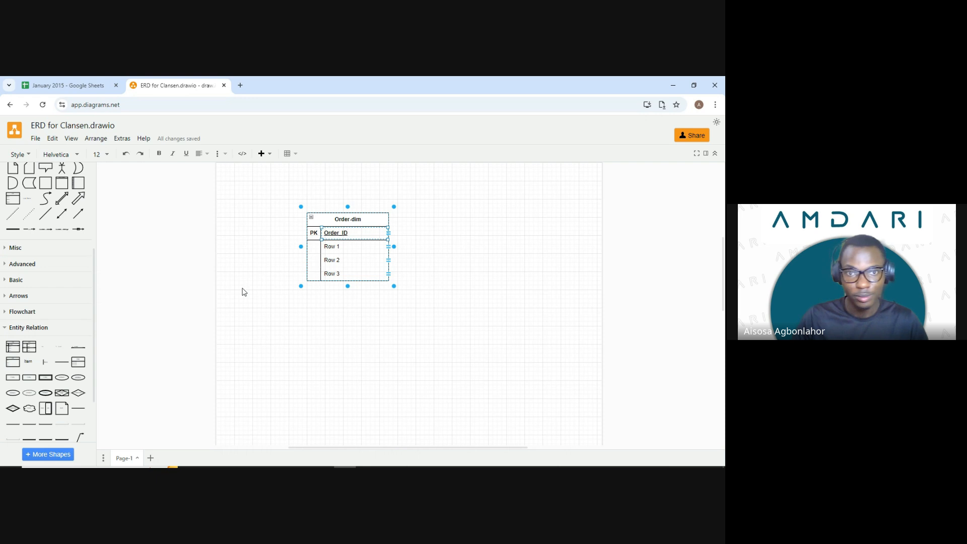
pyautogui.click(243, 292)
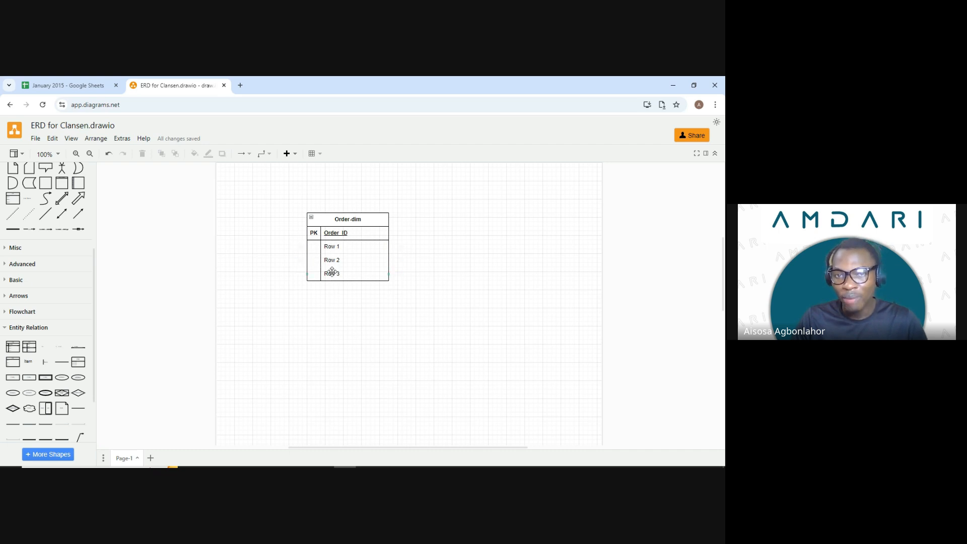
# Check the Order-dim fields in the January 2015 Google Sheets tab, and rename Row 1 of the diagram's Order-dim table to Order_Date.
pyautogui.doubleClick(331, 247)
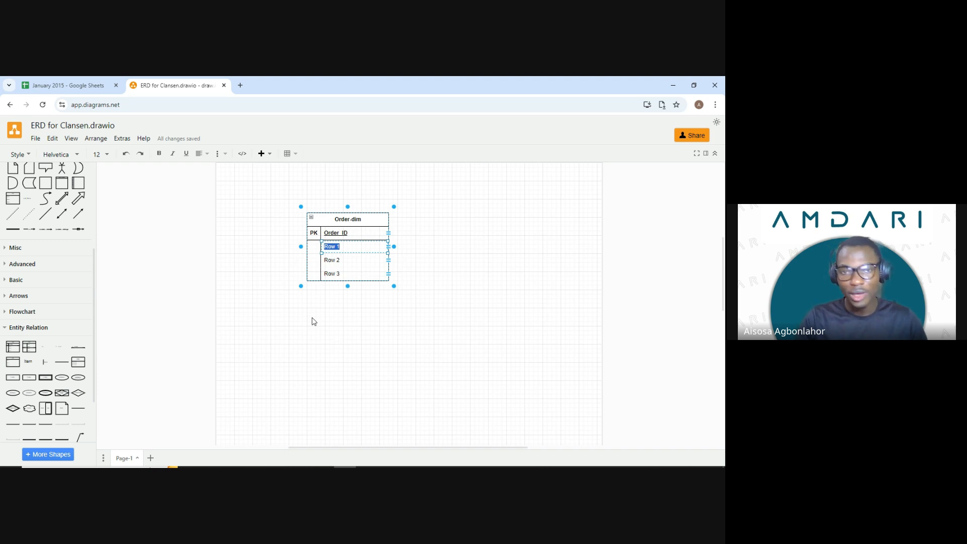
pyautogui.click(65, 85)
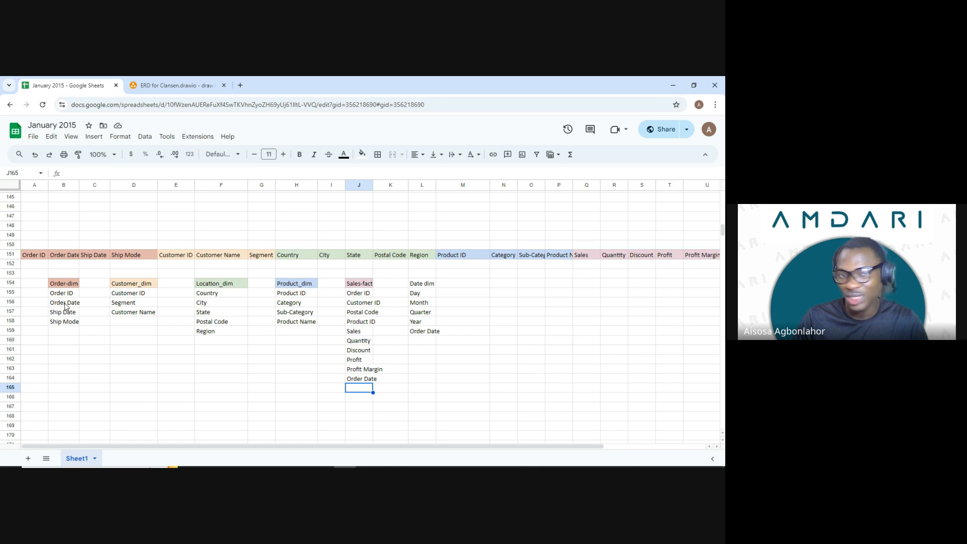
pyautogui.click(162, 89)
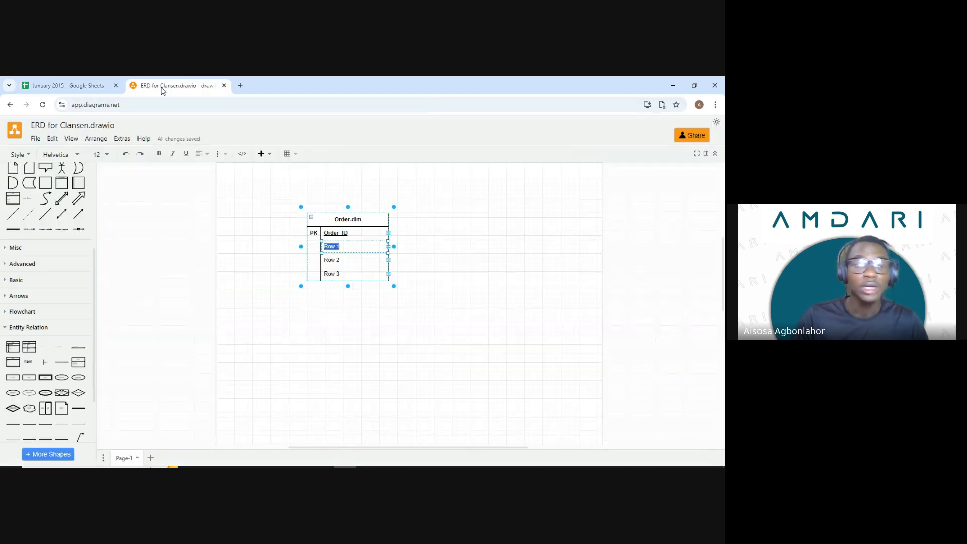
pyautogui.write('oR')
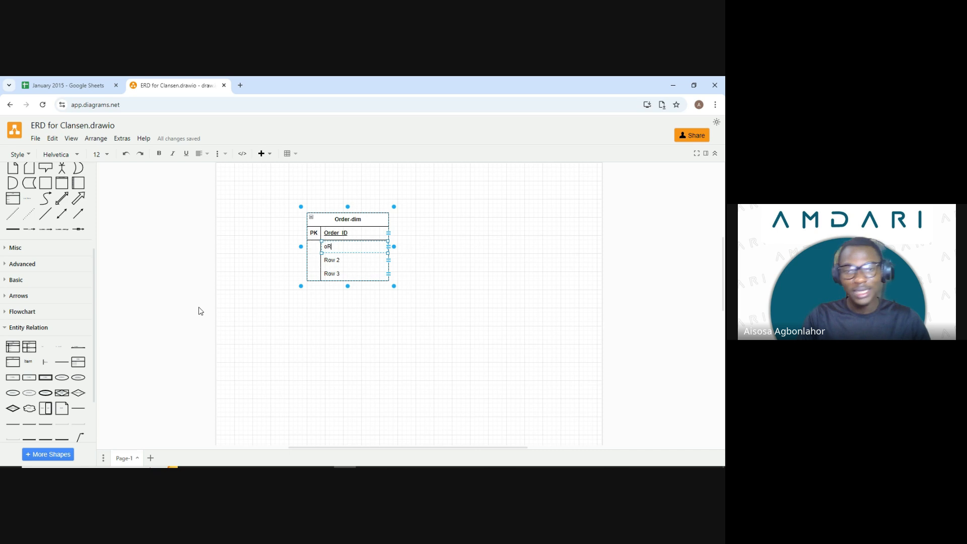
pyautogui.write('D')
pyautogui.press('BackSpace')
pyautogui.press('BackSpace')
pyautogui.press('BackSpace')
pyautogui.write('O')
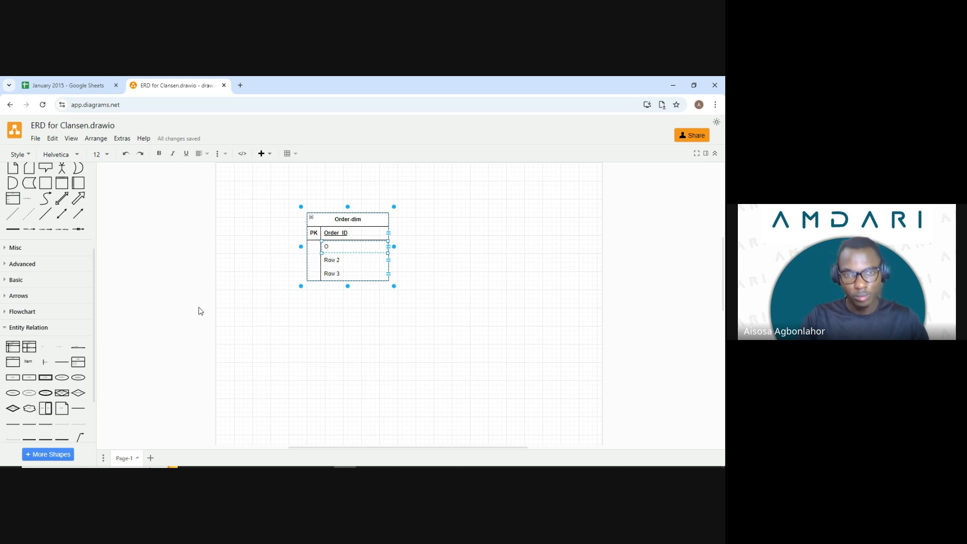
pyautogui.write('rder')
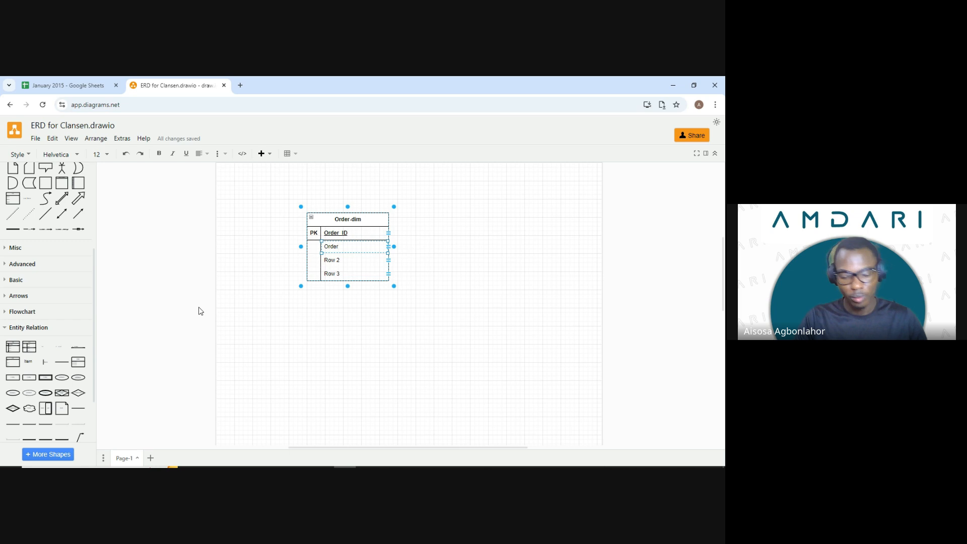
pyautogui.write('_da')
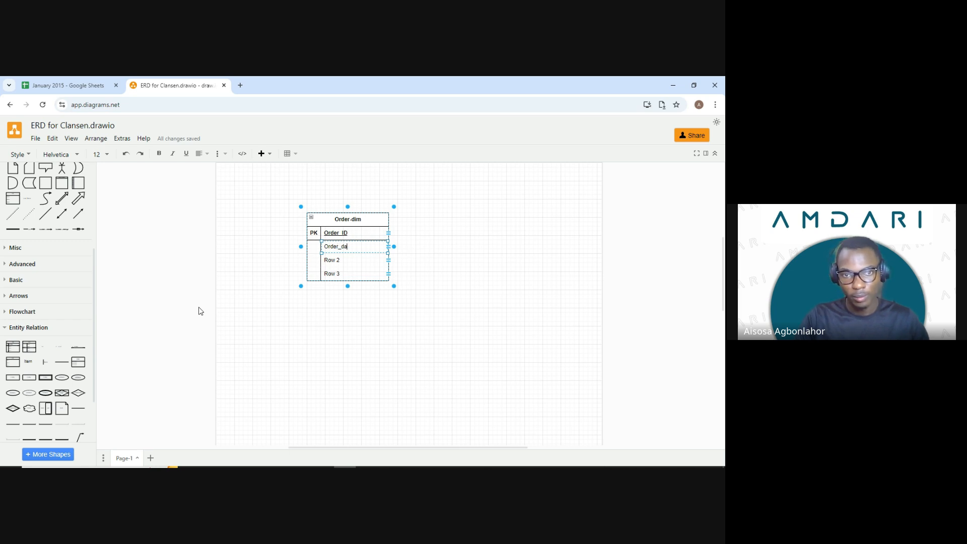
pyautogui.write('te')
pyautogui.press('BackSpace')
pyautogui.press('BackSpace')
pyautogui.press('BackSpace')
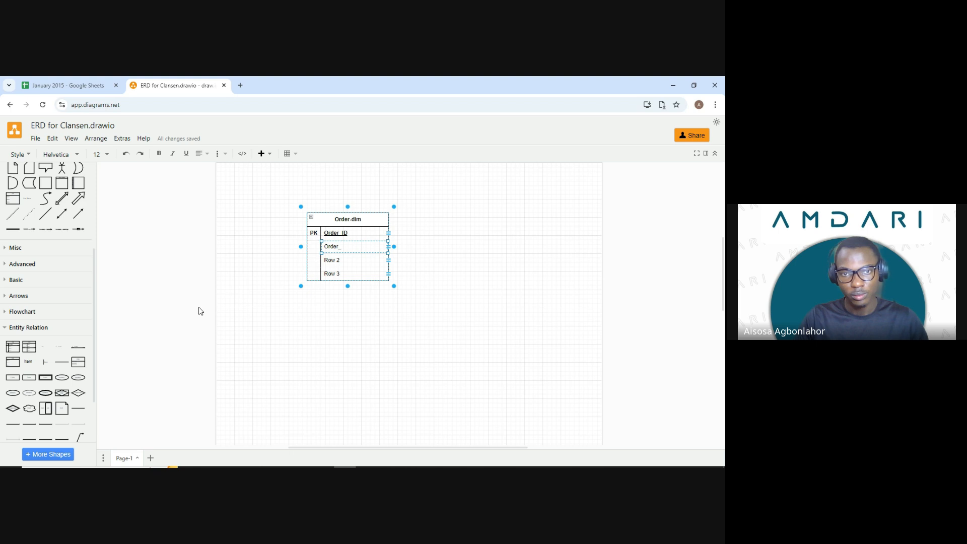
pyautogui.write('Date')
pyautogui.press('Return')
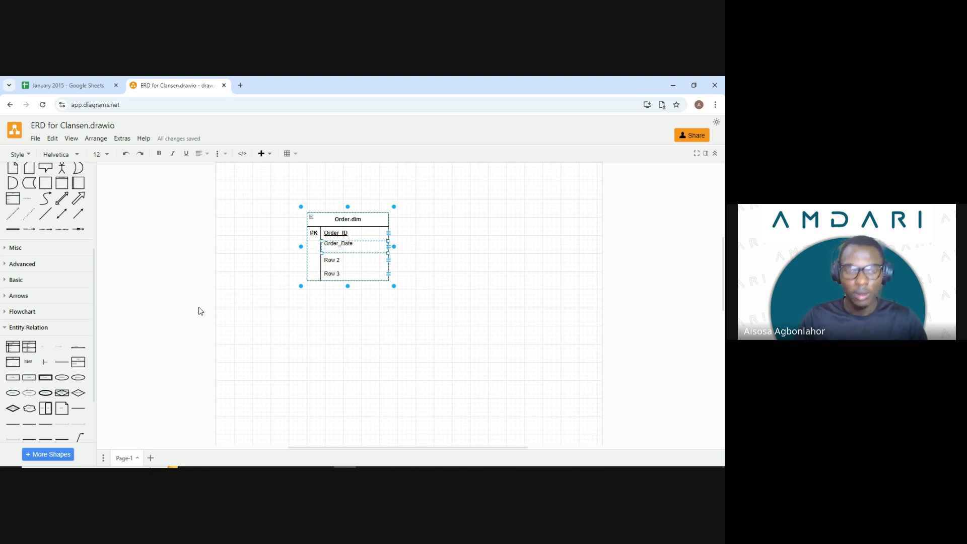
pyautogui.press('BackSpace')
pyautogui.click(200, 311)
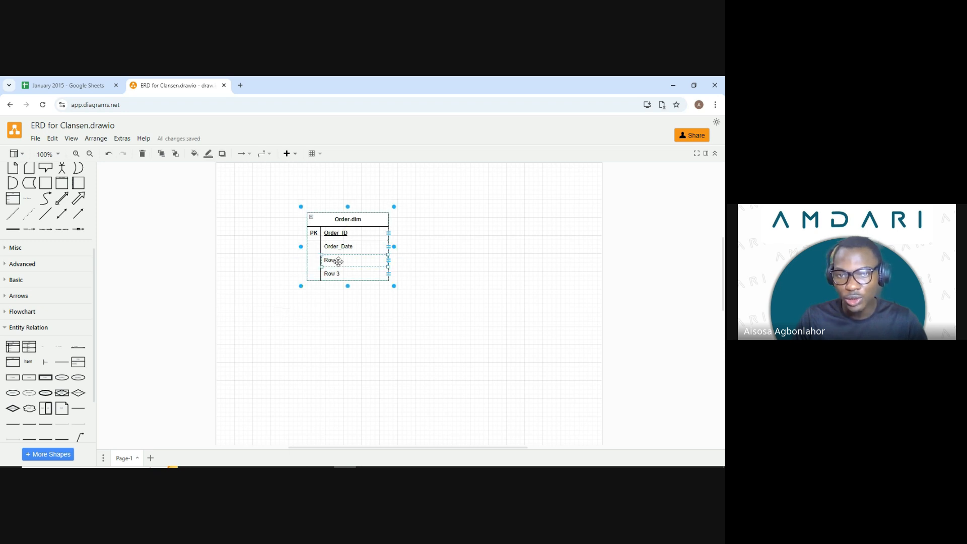
# Rename Row 2 of the Order-dim table to Ship_Mode and Row 3 to Ship_Date.
pyautogui.doubleClick(338, 261)
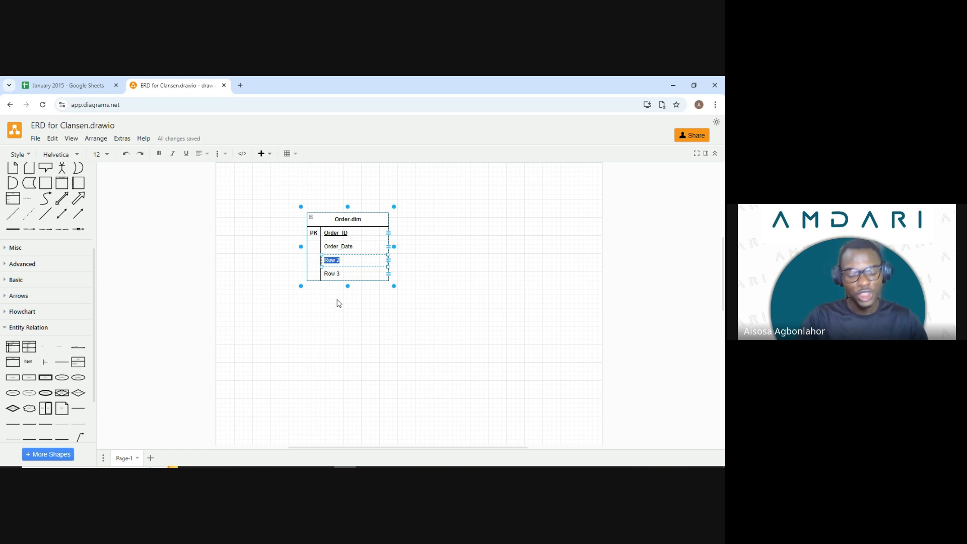
pyautogui.write('Ship')
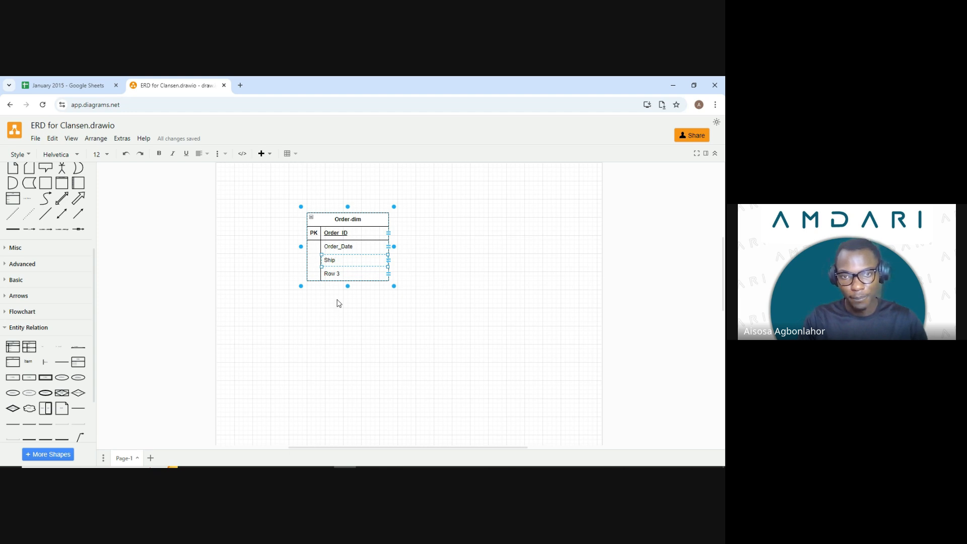
pyautogui.write('_Mode')
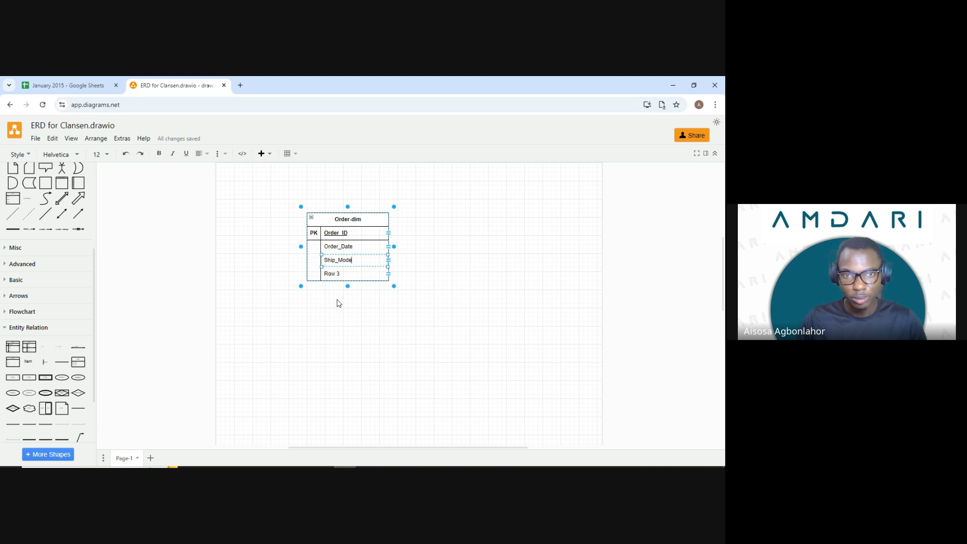
pyautogui.doubleClick(331, 277)
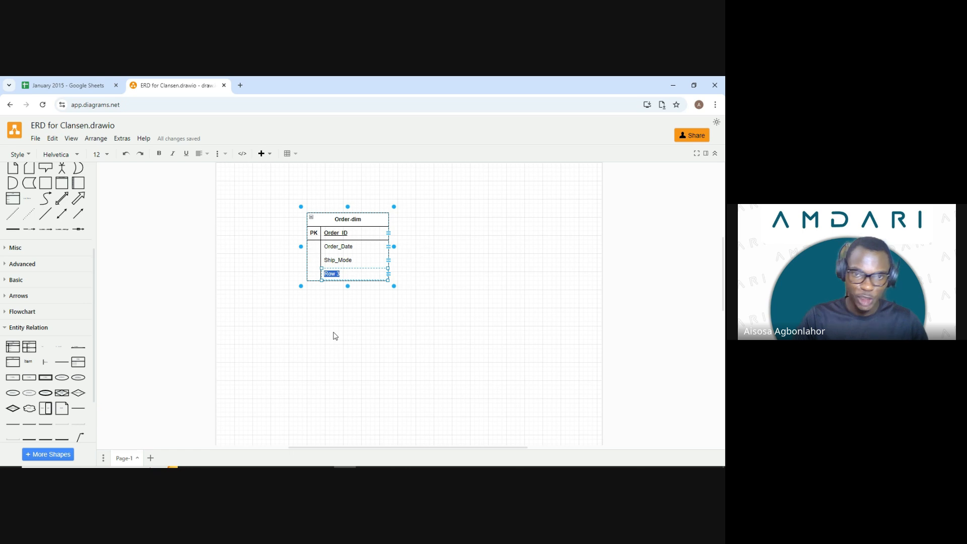
pyautogui.write('Ship')
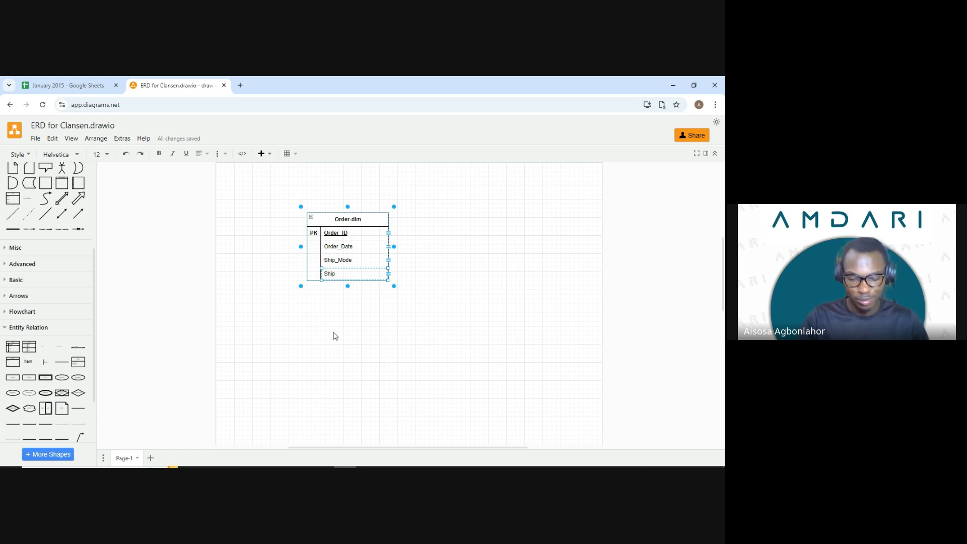
pyautogui.write('_Date')
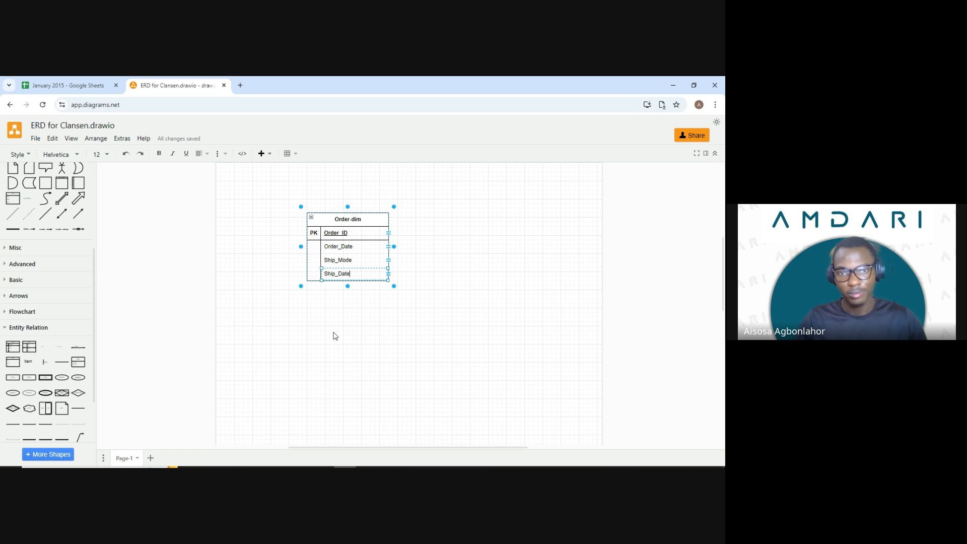
pyautogui.click(290, 307)
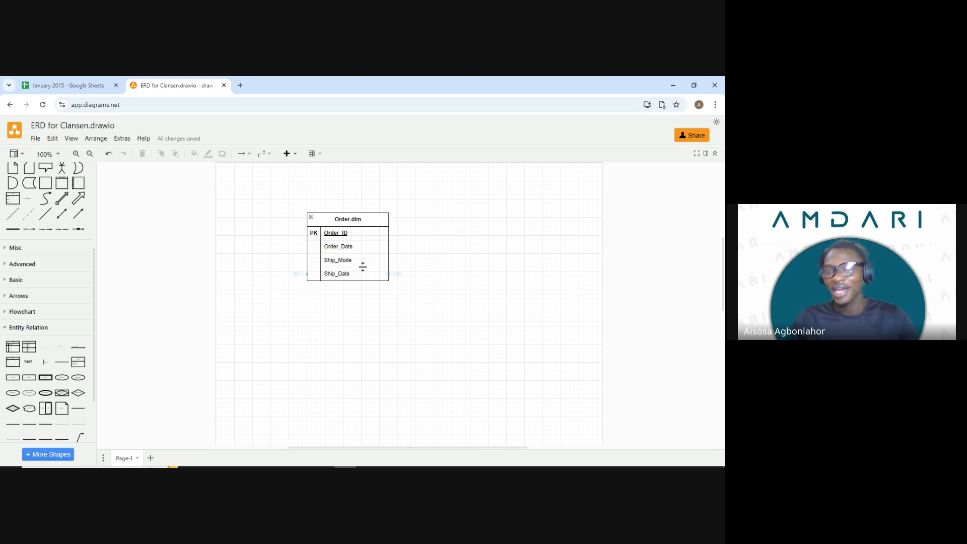
# Shorten the Ship_Mode row of the Order-dim table slightly and move the whole table toward the page's upper-left corner.
pyautogui.moveTo(361, 267); pyautogui.dragTo(340, 258)
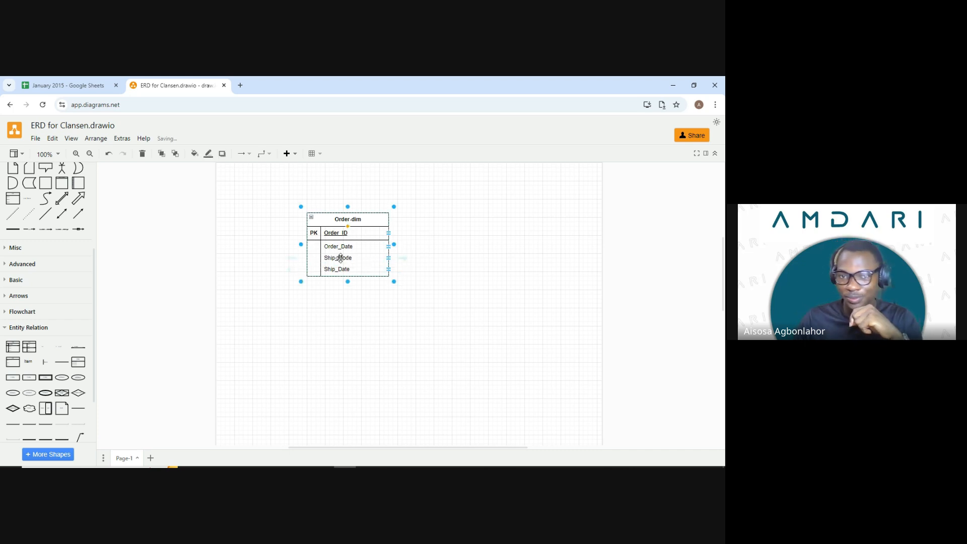
pyautogui.click(582, 206)
pyautogui.click(383, 232)
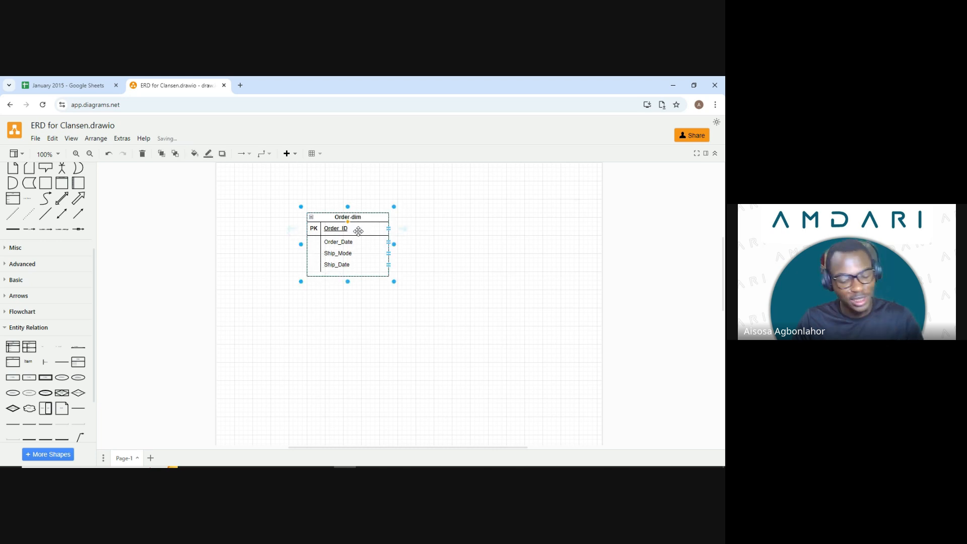
pyautogui.hotkey('ctrl', 'z')
pyautogui.click(414, 248)
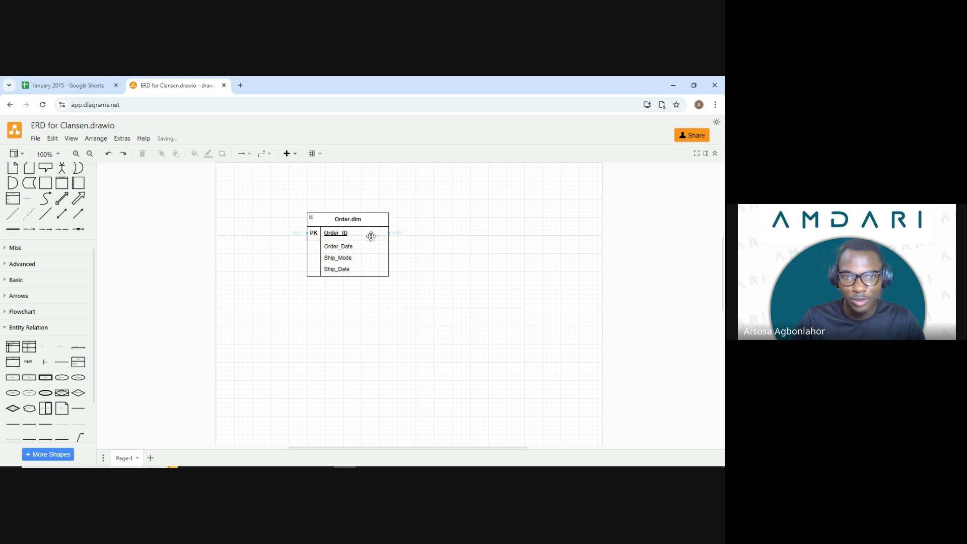
pyautogui.moveTo(371, 237); pyautogui.dragTo(322, 218)
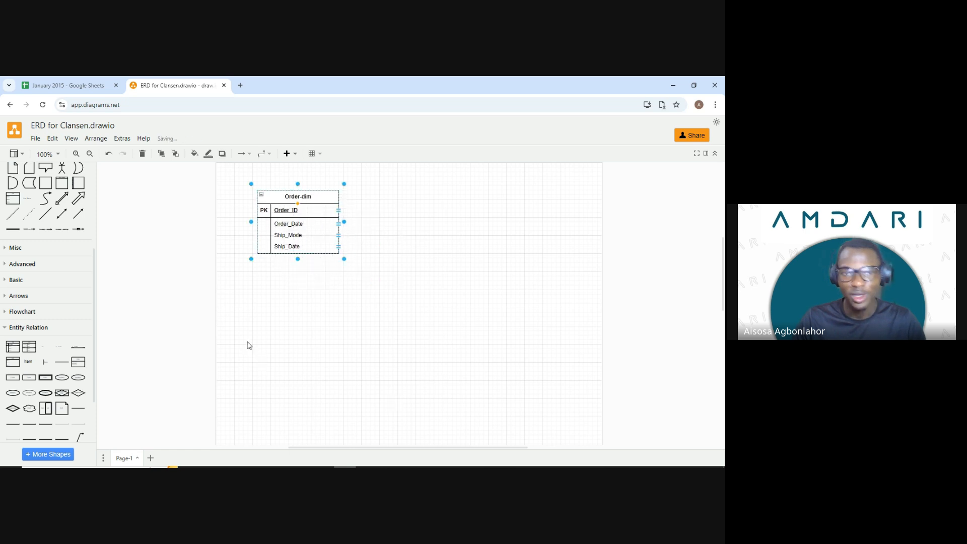
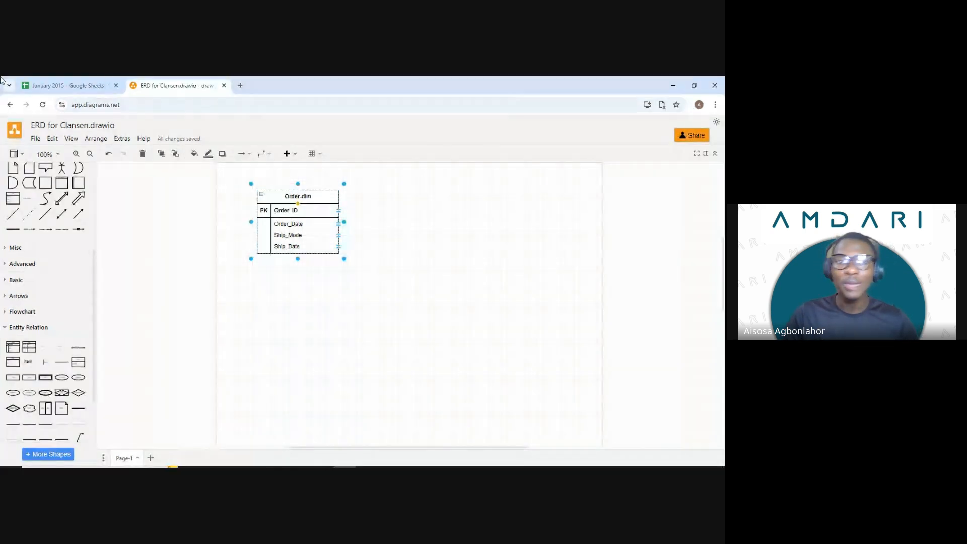
# Switch to the January 2015 Google Sheets tab and enter the sample date 5-6-78 in I169 under an Order Date heading in I168.
pyautogui.hotkey('ctrl', 'Tab')
pyautogui.scroll(-2, 268, 371)
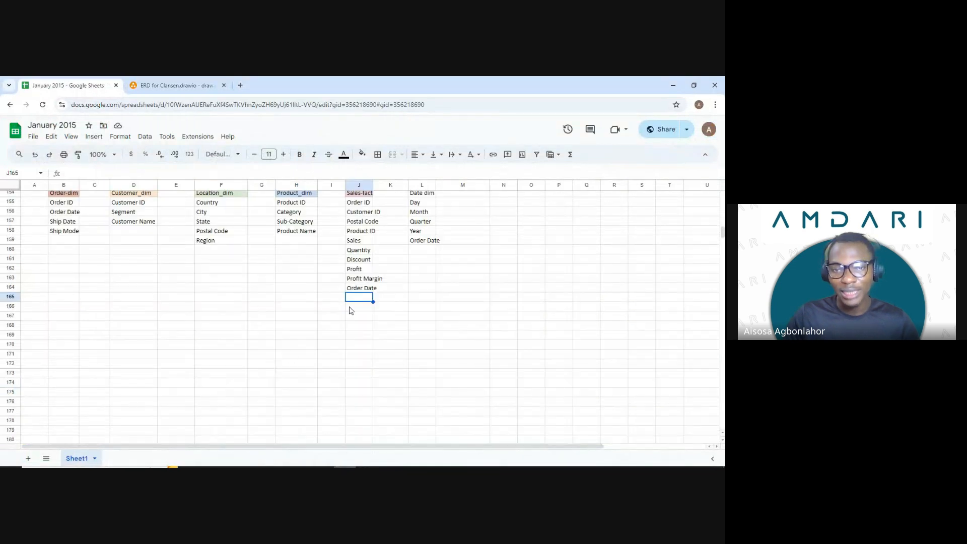
pyautogui.click(344, 337)
pyautogui.write('5')
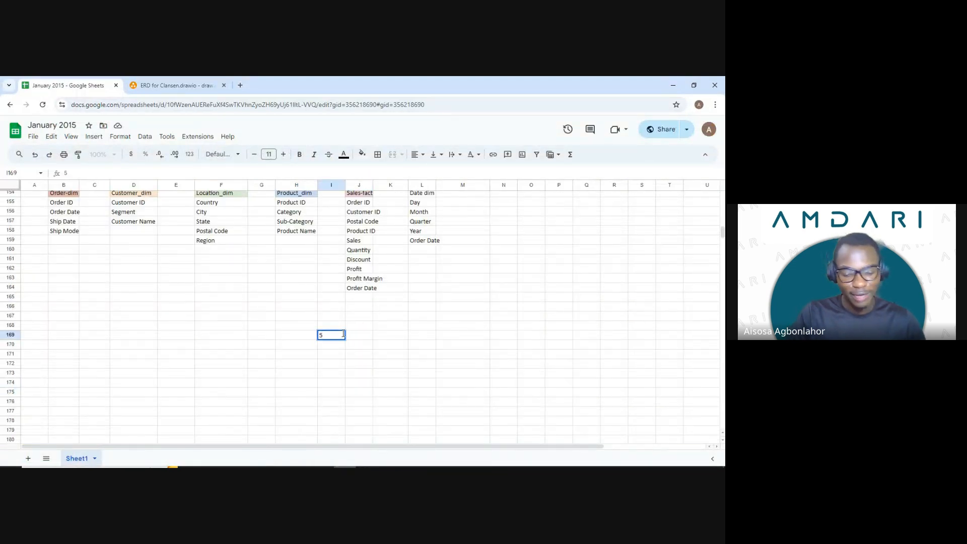
pyautogui.write('-6-78')
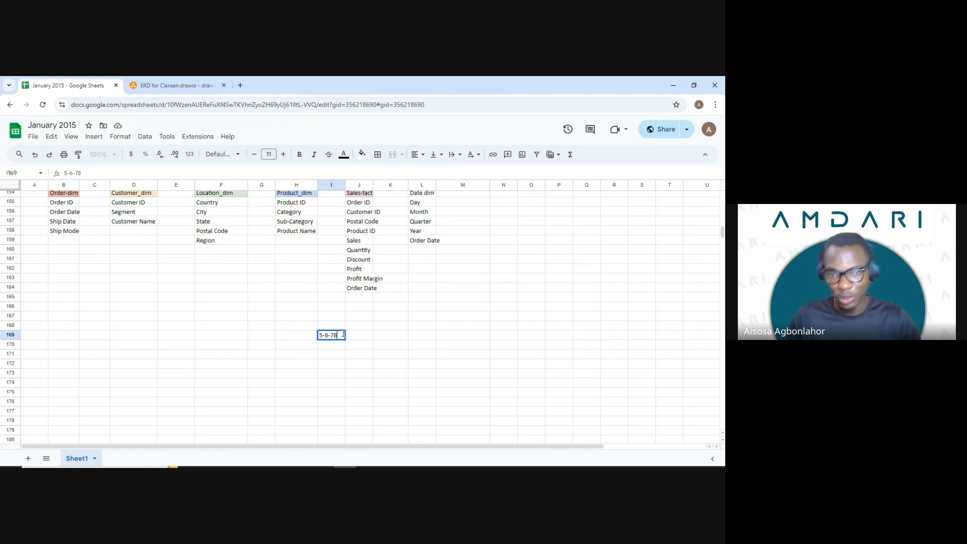
pyautogui.press('Up')
pyautogui.write('O')
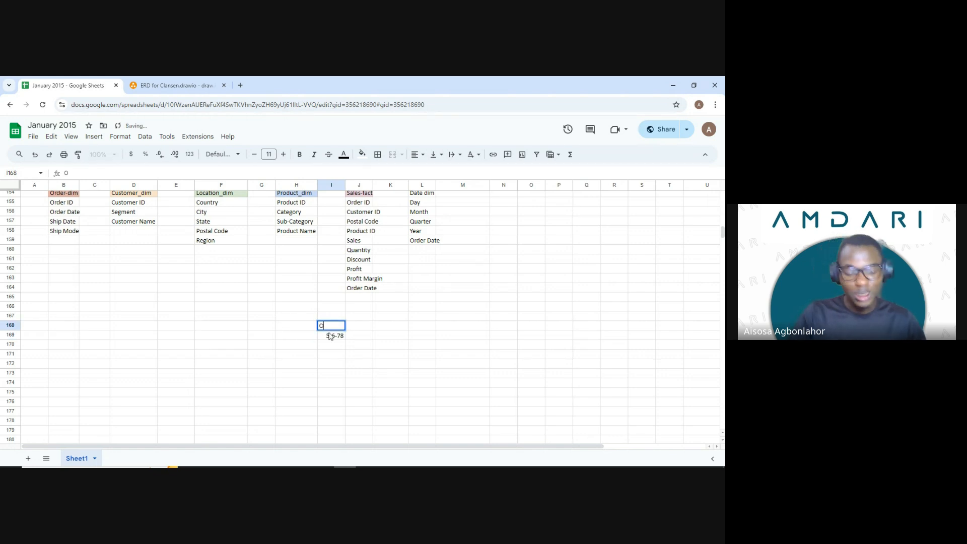
pyautogui.write('rder Date')
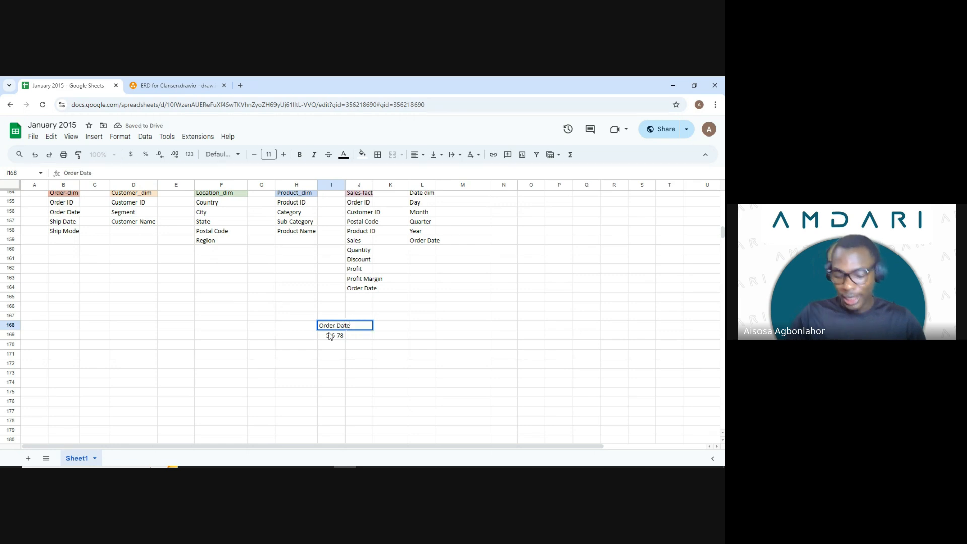
pyautogui.press('Return')
# Add a Day heading in cell J168, beside the sample Order Date heading.
pyautogui.click(361, 327)
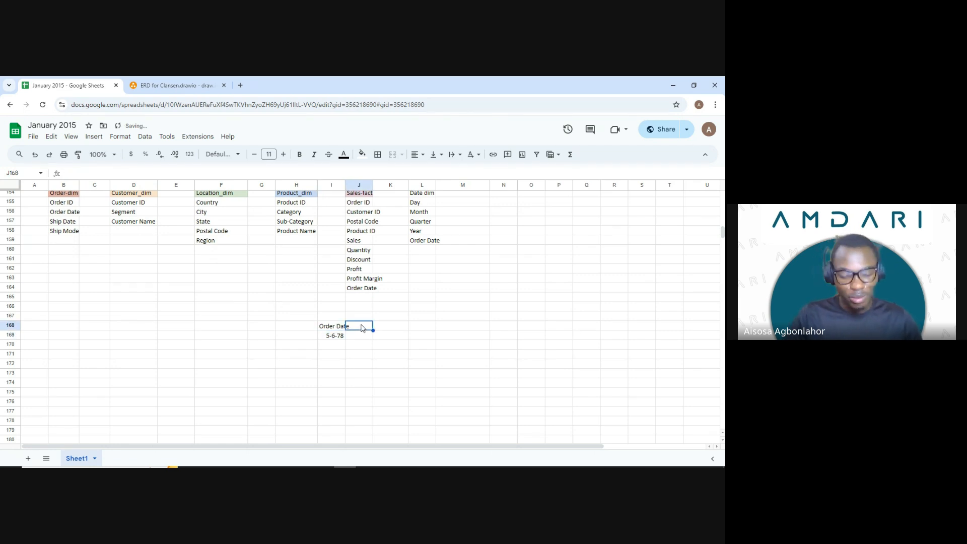
pyautogui.write('Day')
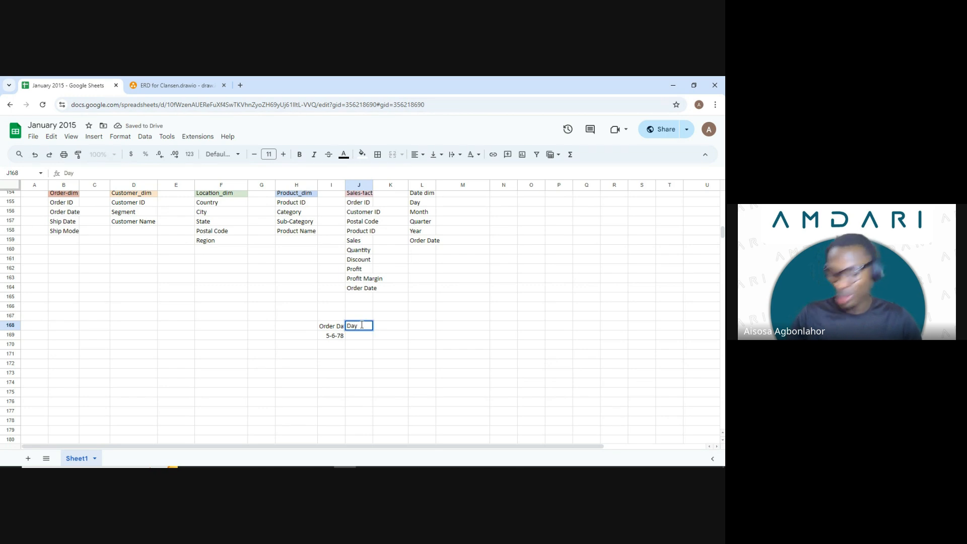
pyautogui.press('Return')
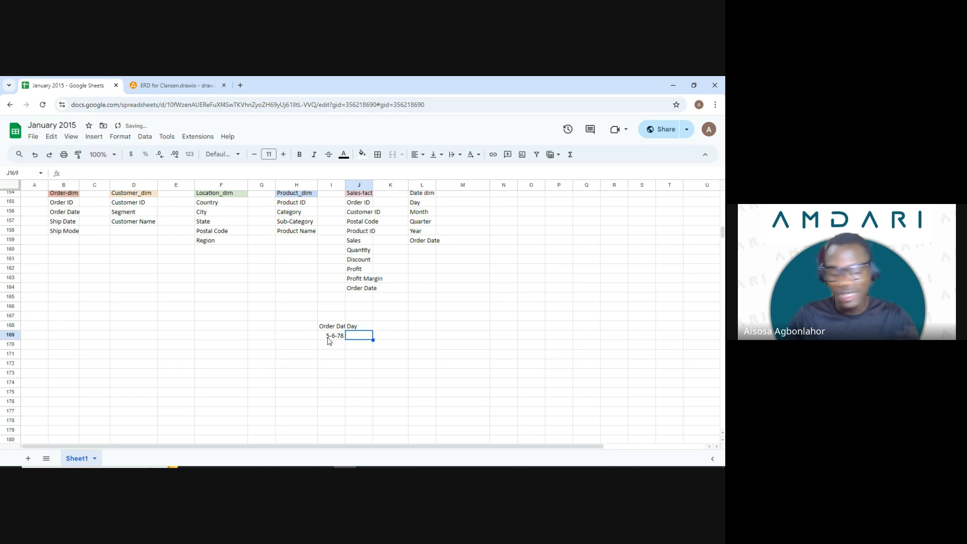
# Enter Tuesday in J169 under the Day heading and June in K169 beside it.
pyautogui.write('Tuesd')
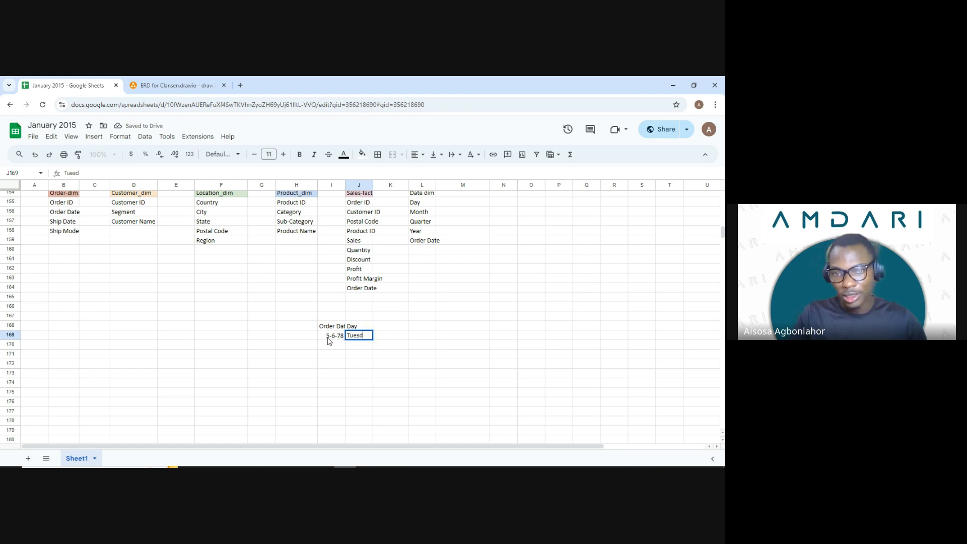
pyautogui.write('ay')
pyautogui.click(394, 341)
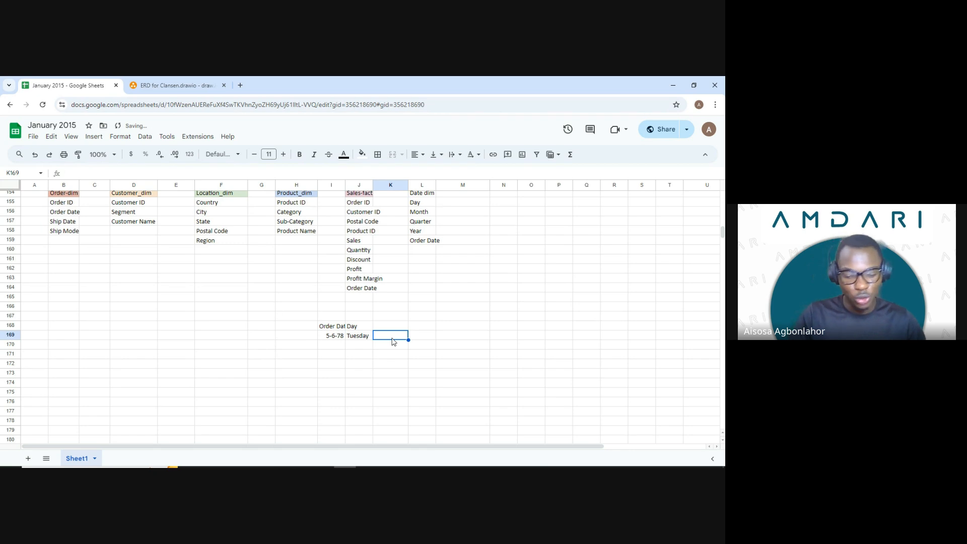
pyautogui.write('June')
pyautogui.press('Tab')
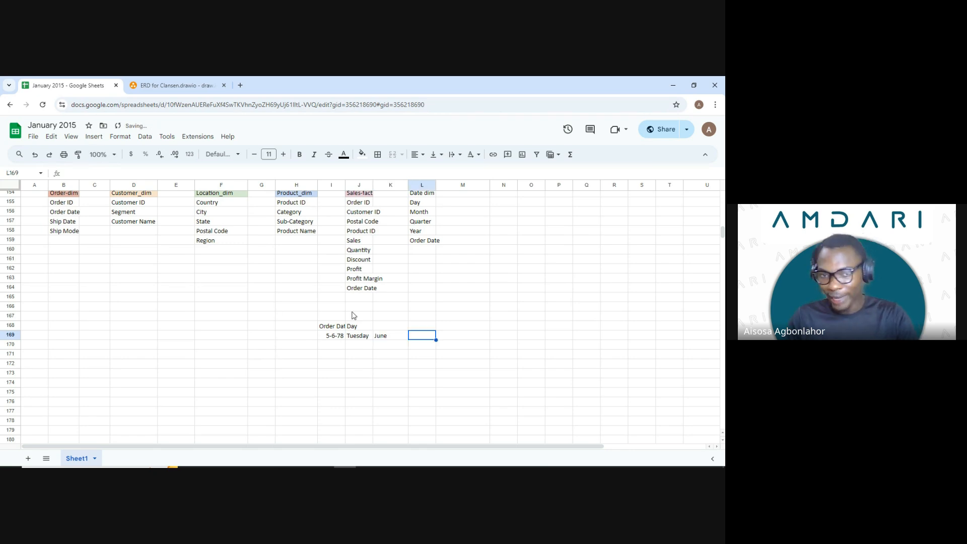
# Enter 1 in cell H169, in front of the sample date 5-6-78.
pyautogui.click(334, 336)
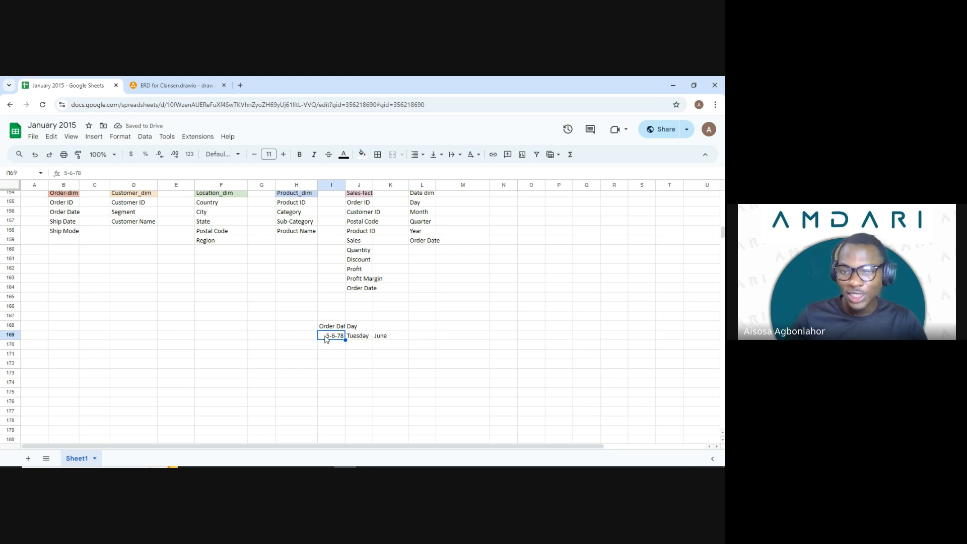
pyautogui.click(296, 338)
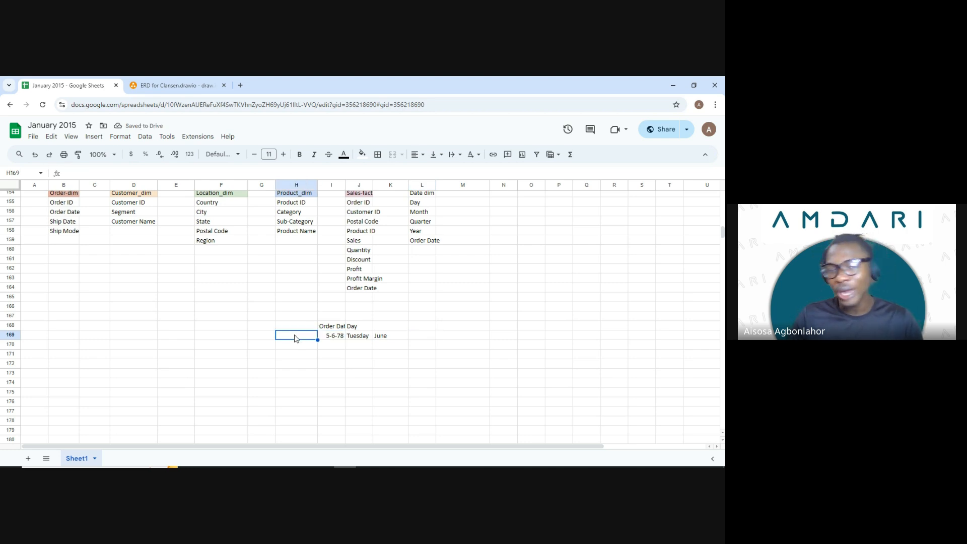
pyautogui.write('1')
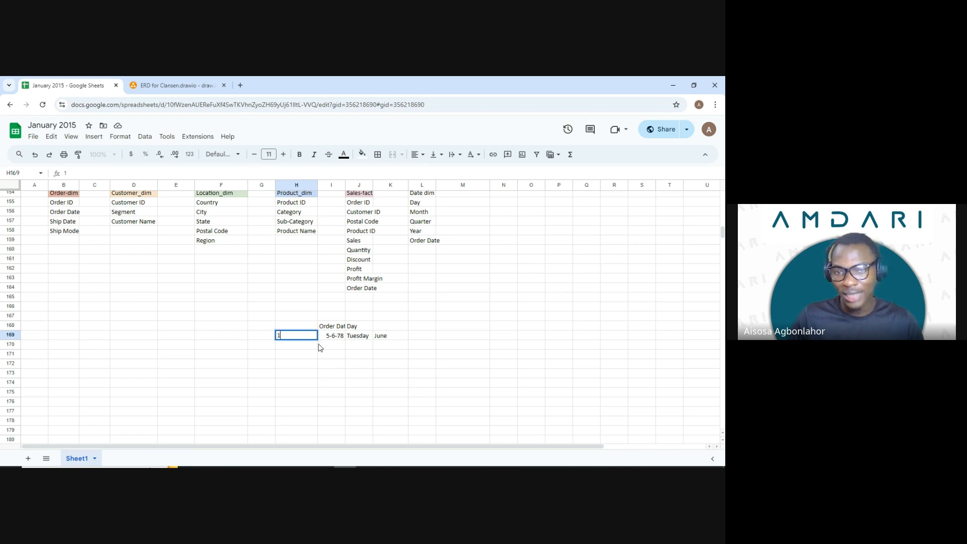
pyautogui.click(286, 357)
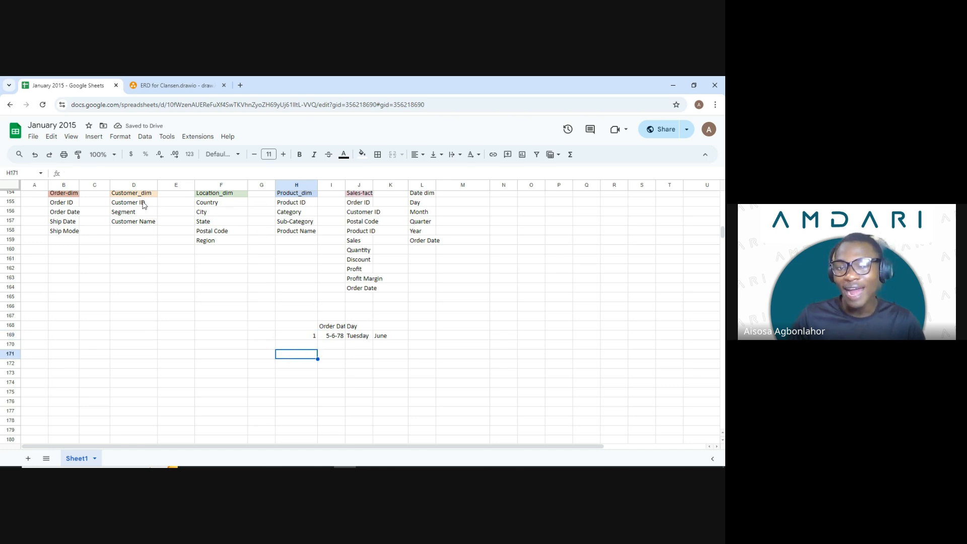
pyautogui.doubleClick(328, 336)
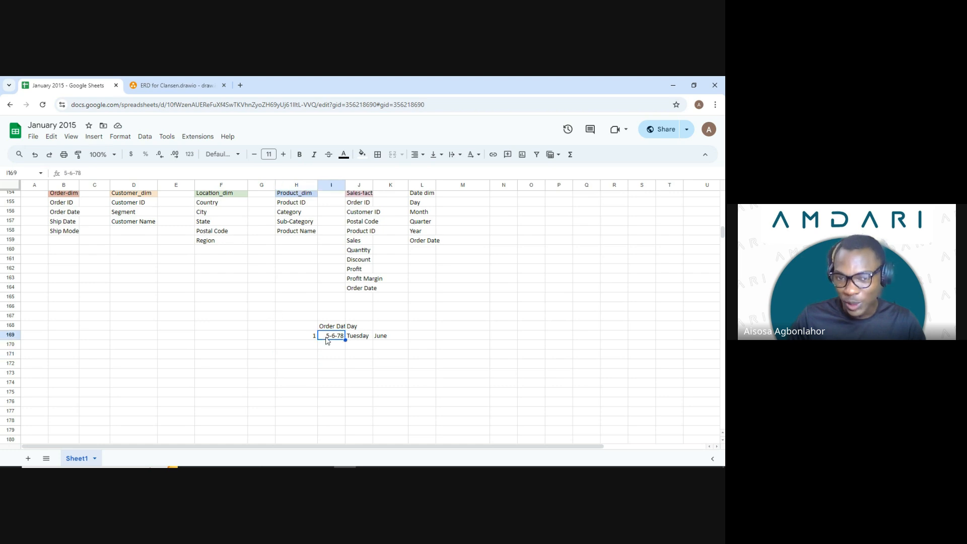
pyautogui.click(450, 308)
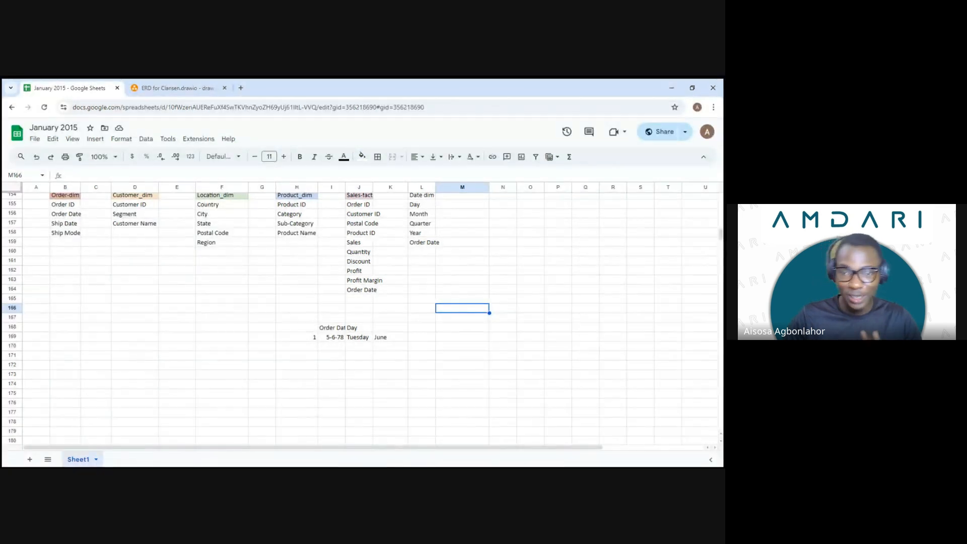
pyautogui.click(328, 337)
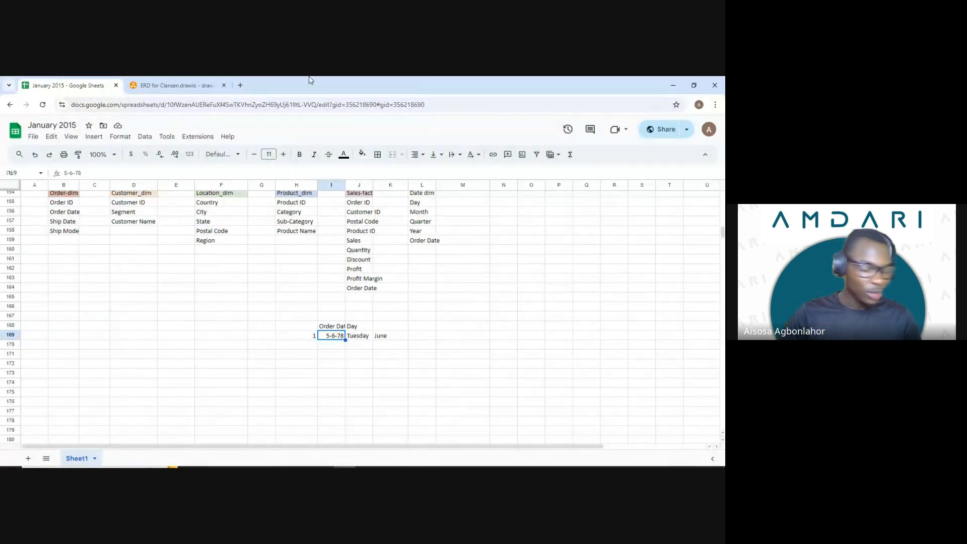
# Switch to the ERD for Clansen diagram in draw.io, duplicate the Order-dim table below the original and title the copy Customer_dim.
pyautogui.click(180, 88)
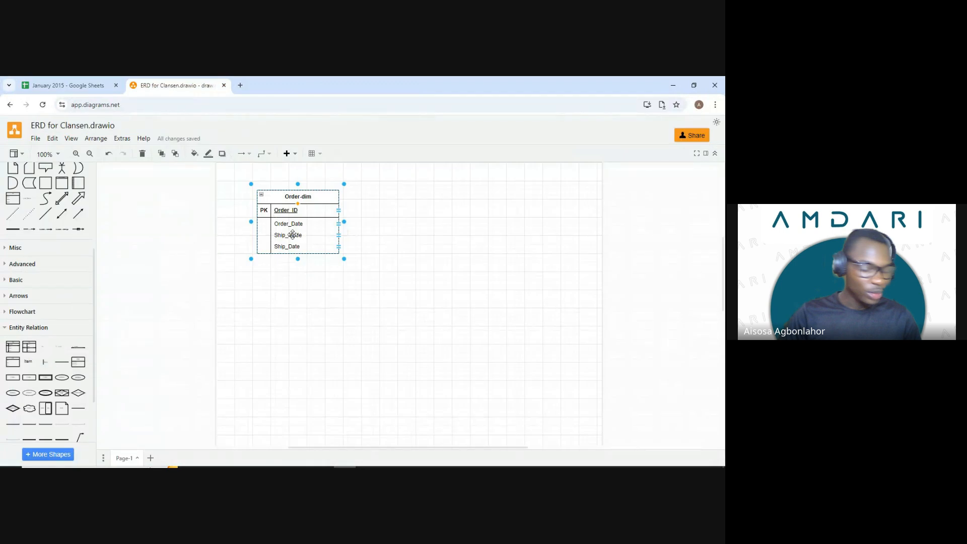
pyautogui.hotkey('ctrl', 'd')
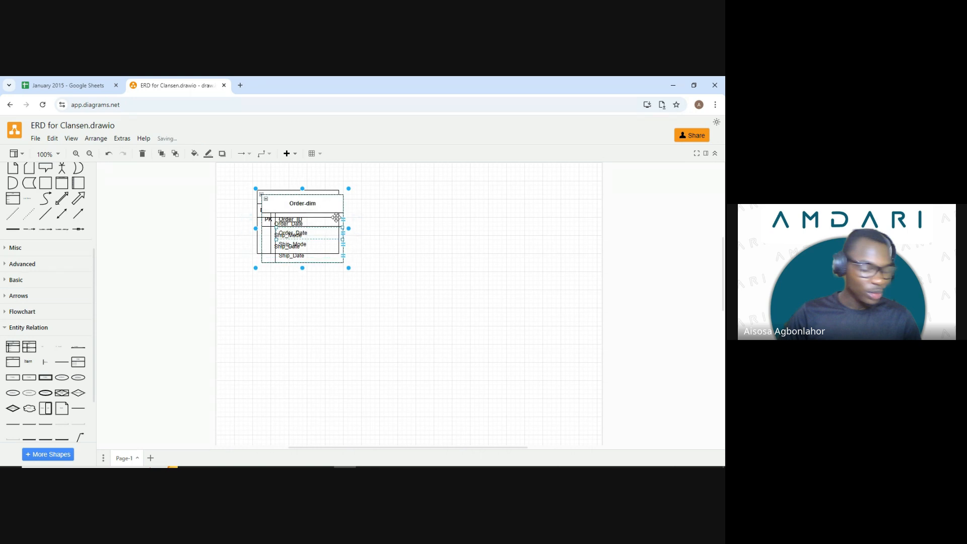
pyautogui.moveTo(335, 218); pyautogui.dragTo(315, 291)
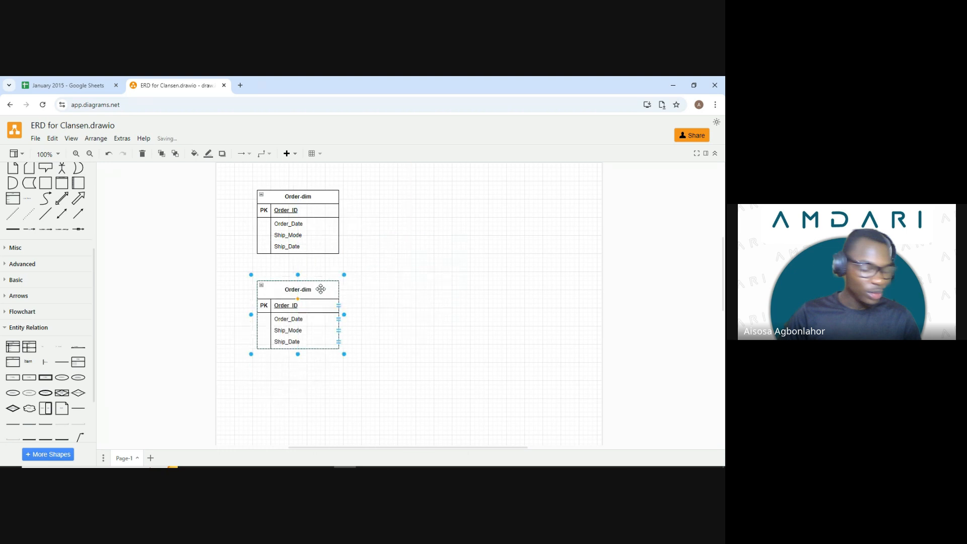
pyautogui.doubleClick(316, 292)
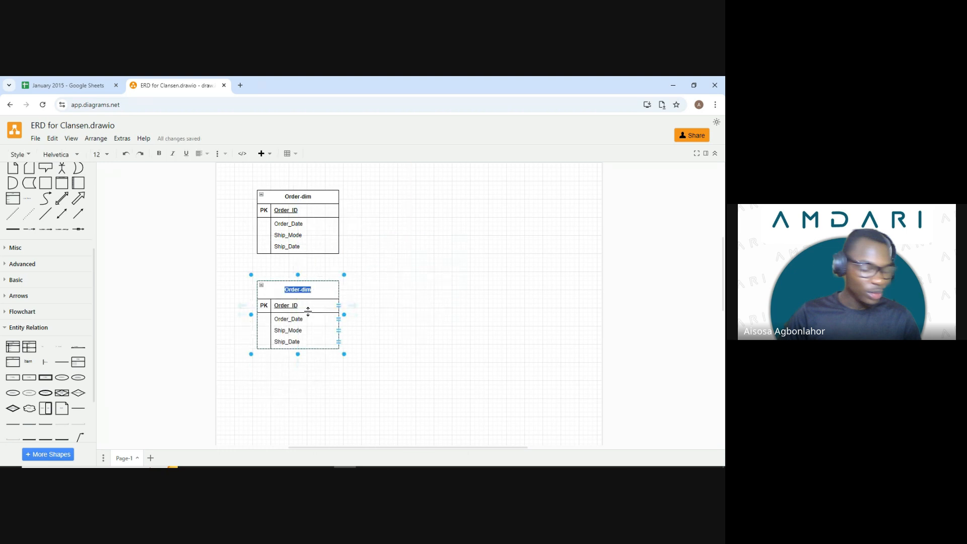
pyautogui.write('Customer_dim')
# Rename the Customer_dim table's primary key to Customer_ID and its first attribute to Customer_Name.
pyautogui.click(292, 309)
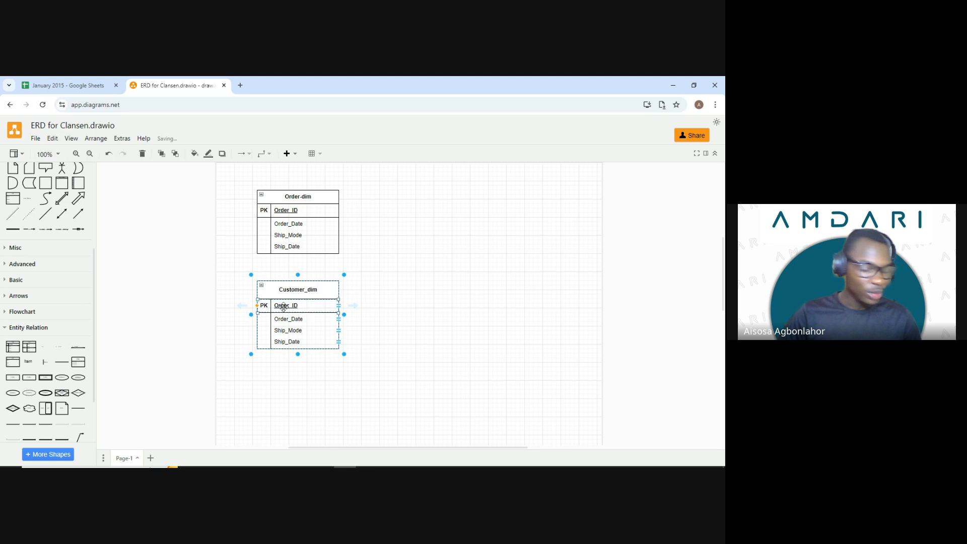
pyautogui.doubleClick(292, 308)
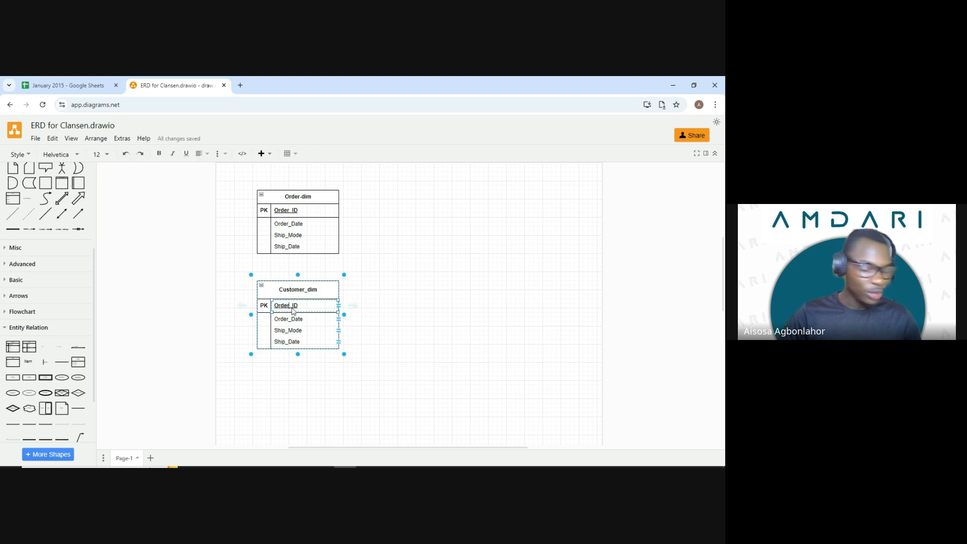
pyautogui.press('BackSpace')
pyautogui.press('BackSpace')
pyautogui.press('BackSpace')
pyautogui.press('BackSpace')
pyautogui.press('BackSpace')
pyautogui.write('Customer')
pyautogui.doubleClick(293, 320)
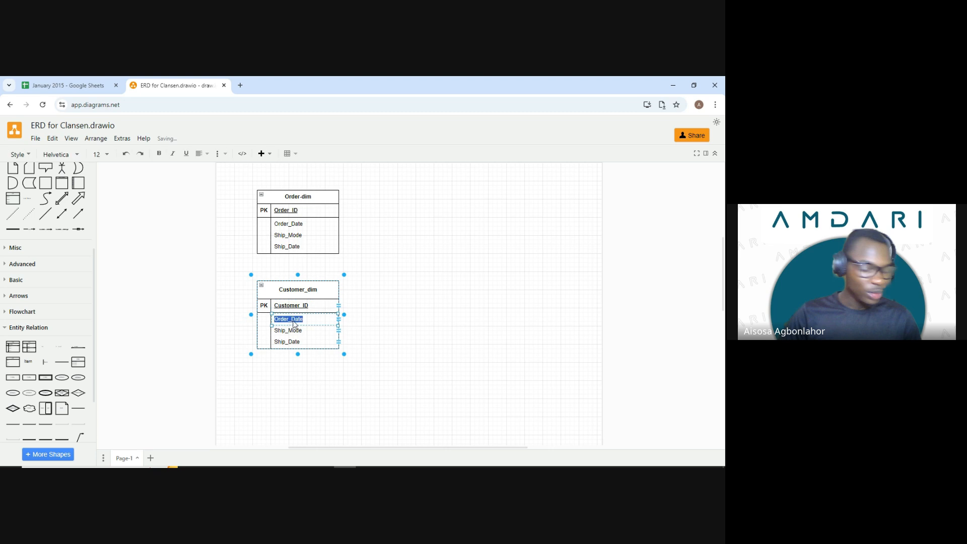
pyautogui.write('Customer_Name')
pyautogui.press('Return')
# Check the planned columns in the January 2015 sheet, replace Ship_Mode with Segment in Customer_dim and clear the Ship_Date row's text.
pyautogui.doubleClick(292, 331)
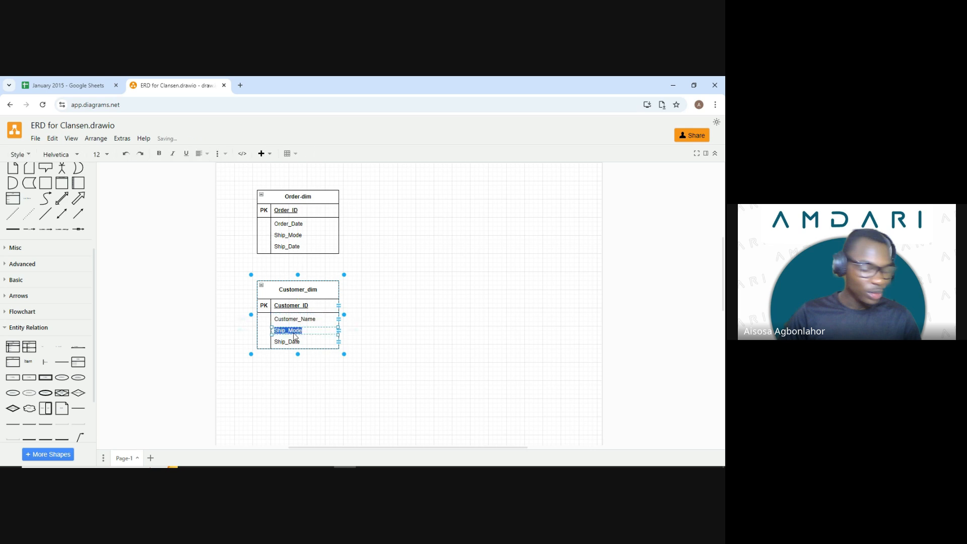
pyautogui.write('Cu')
pyautogui.click(46, 83)
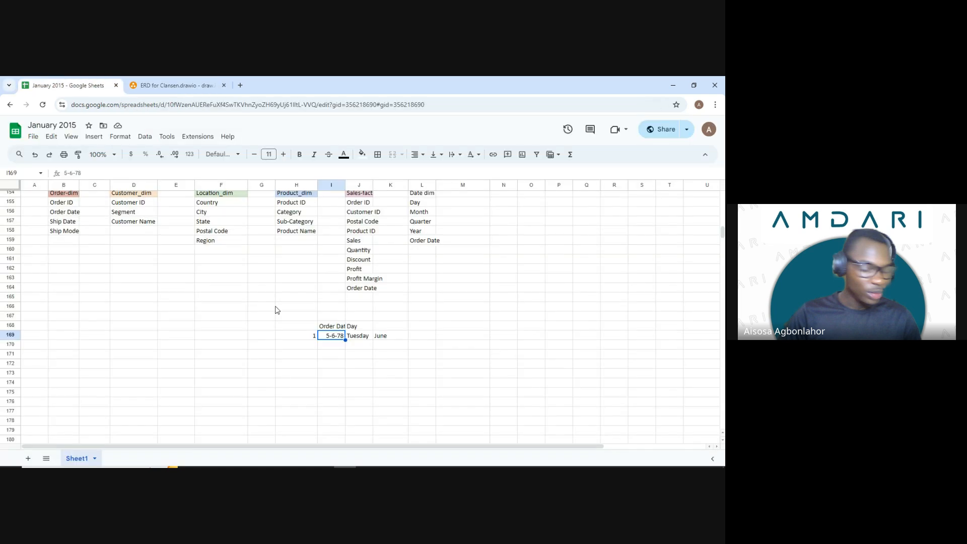
pyautogui.click(177, 87)
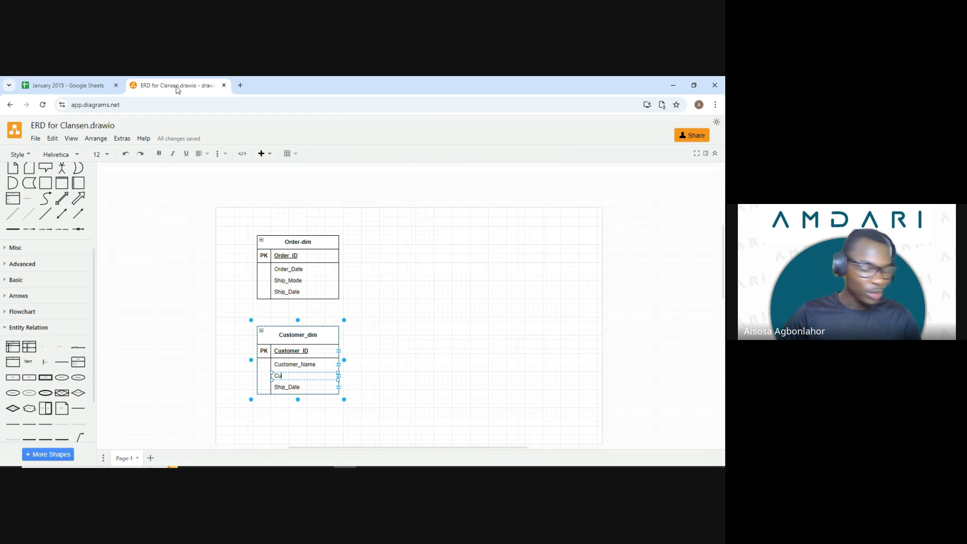
pyautogui.doubleClick(291, 388)
pyautogui.press('Delete')
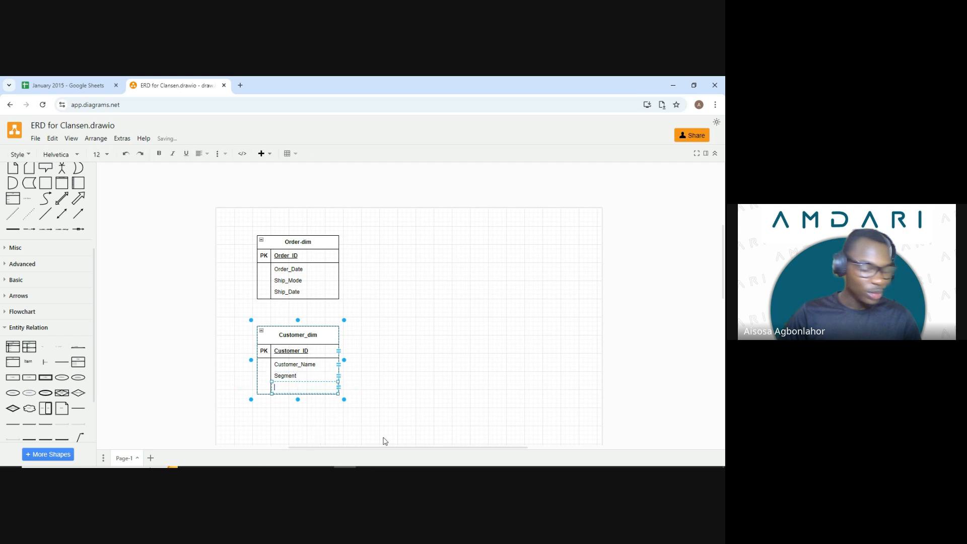
pyautogui.click(217, 328)
# Duplicate the Order-dim table, place the copy in the right half of the page and title it Location_dim.
pyautogui.scroll(-3, 218, 329)
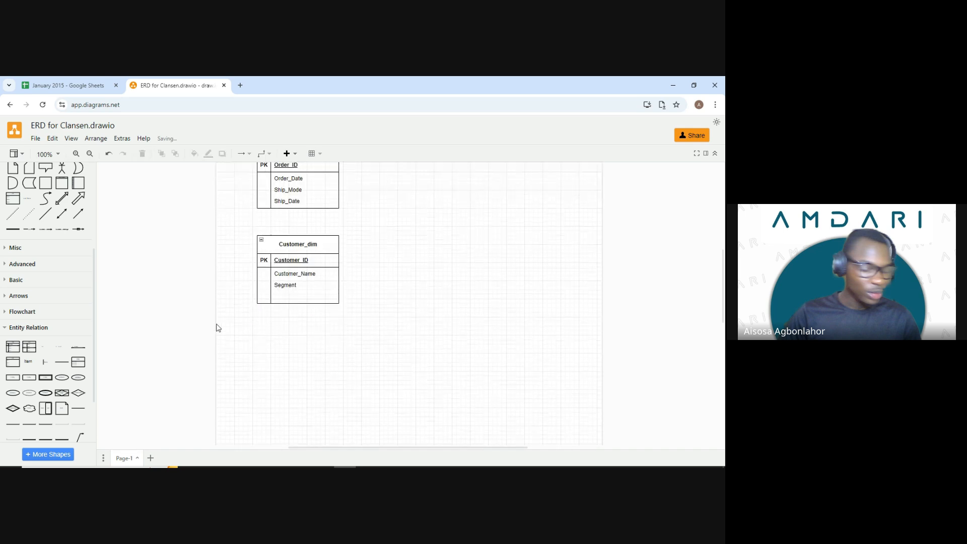
pyautogui.scroll(3, 317, 201)
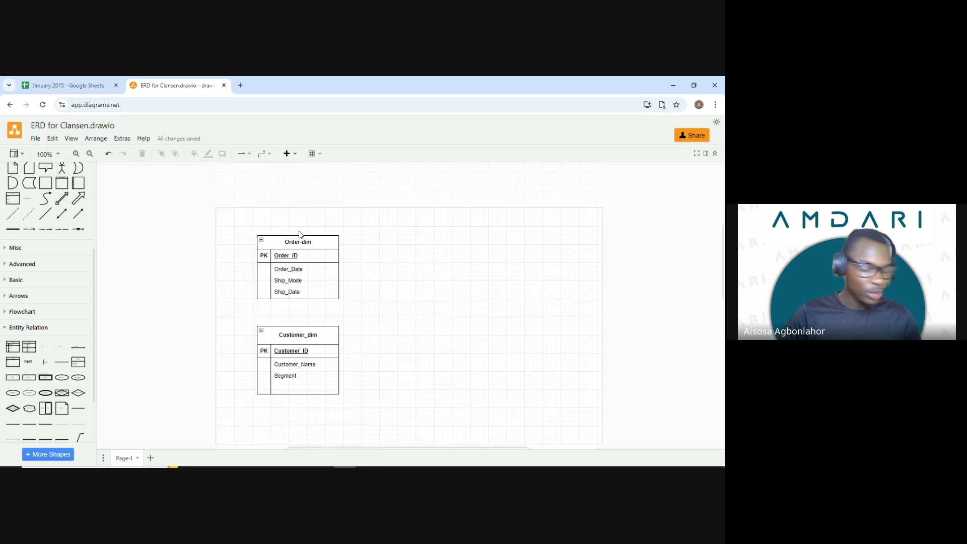
pyautogui.scroll(-2, 308, 294)
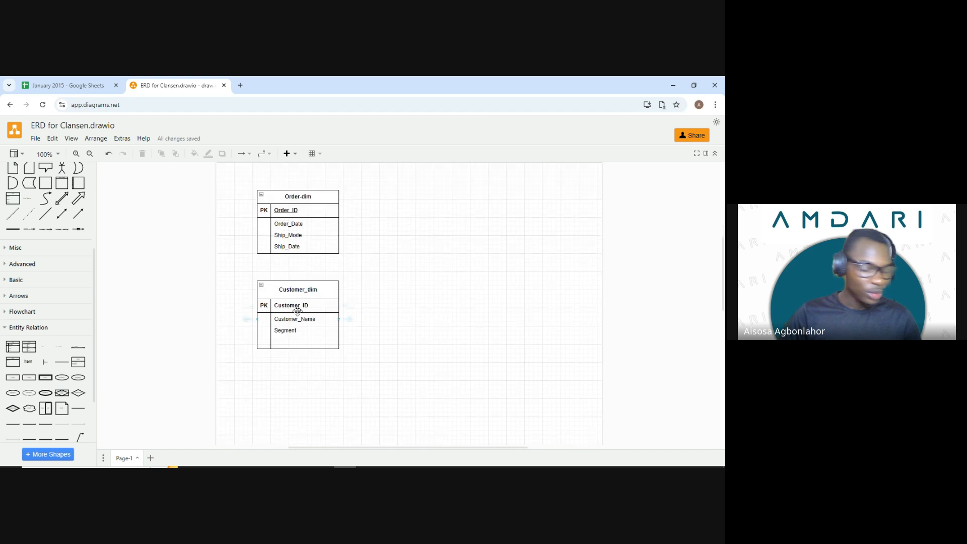
pyautogui.moveTo(307, 244); pyautogui.dragTo(323, 246)
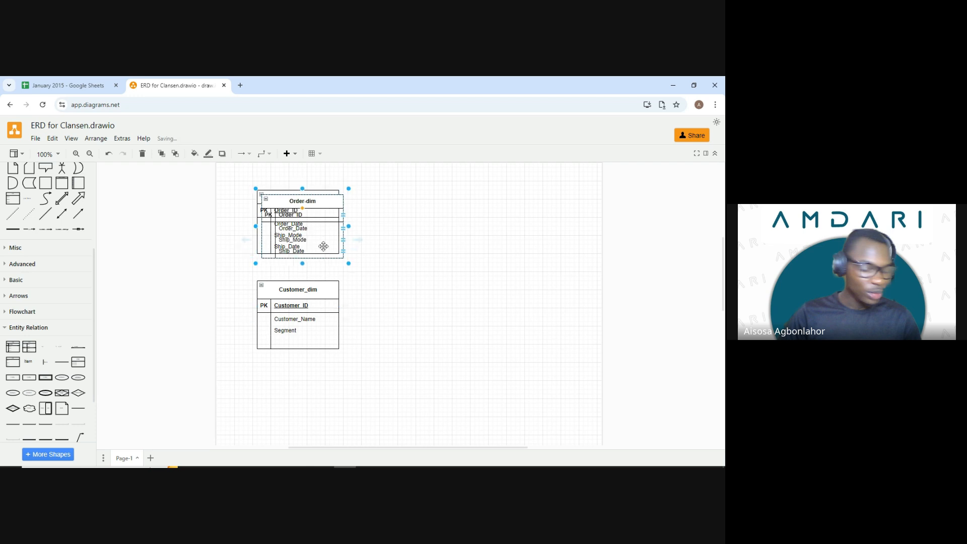
pyautogui.moveTo(319, 206); pyautogui.dragTo(482, 243)
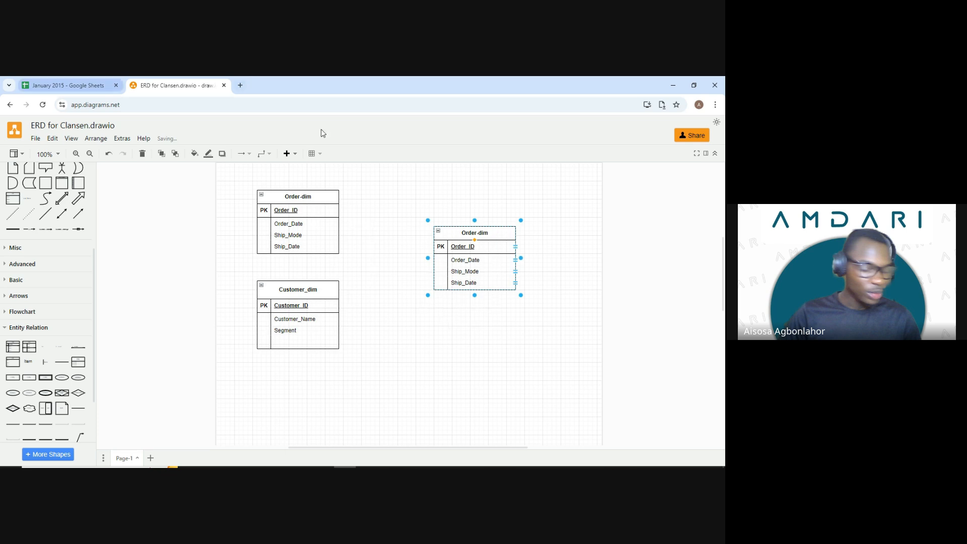
pyautogui.doubleClick(482, 232)
pyautogui.write('L')
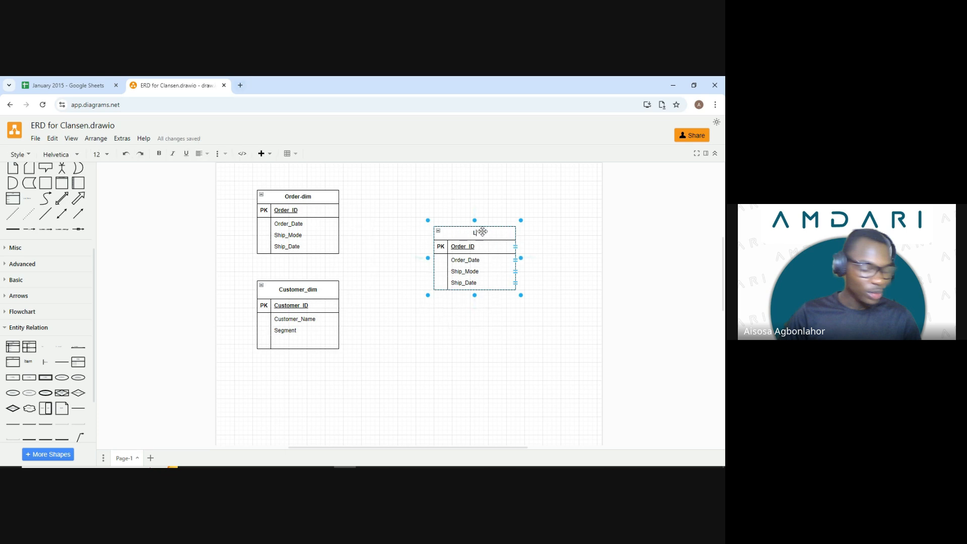
pyautogui.write('ocation_dim')
# Rename the Location_dim table's primary key to Postal_Code and its first attribute to City.
pyautogui.doubleClick(464, 247)
pyautogui.write('Pos')
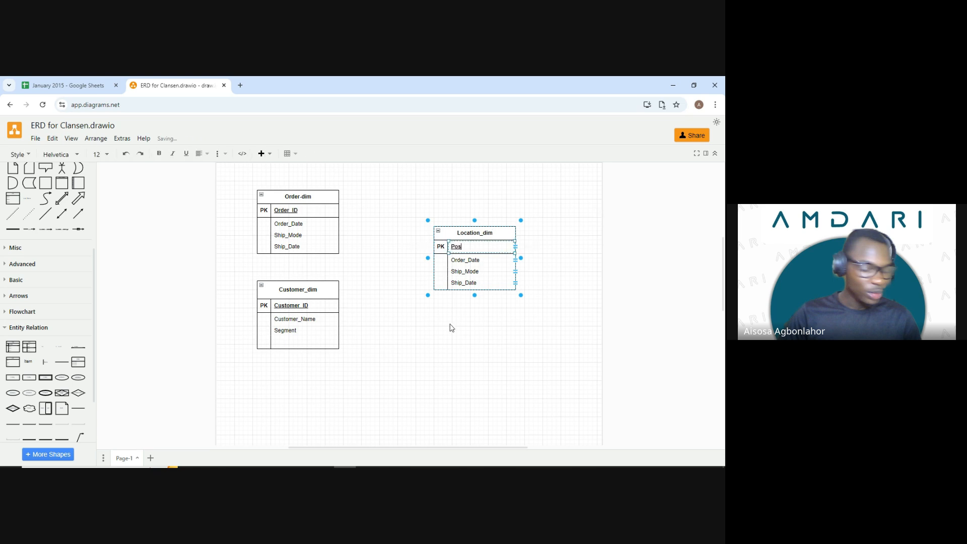
pyautogui.write('tal_Code')
pyautogui.doubleClick(473, 260)
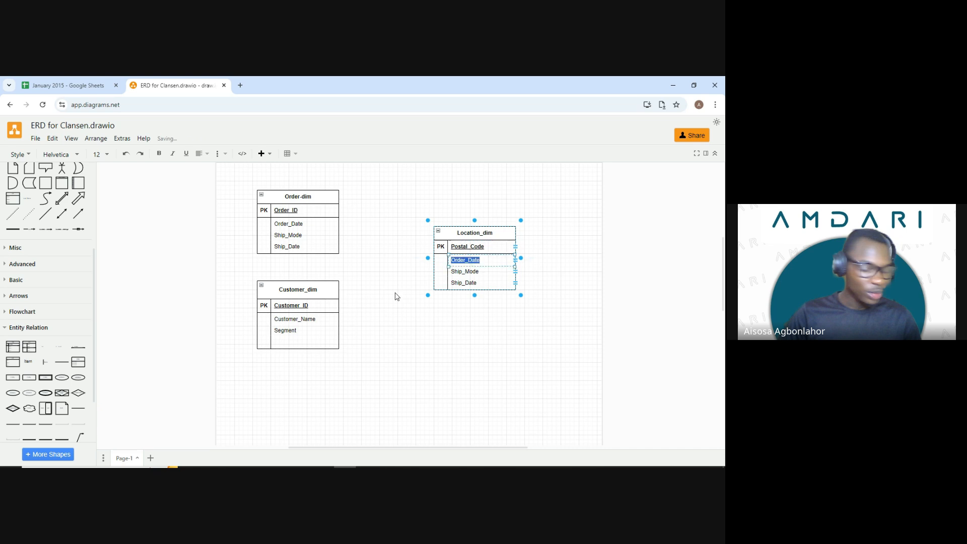
pyautogui.write('City')
# Rename the Ship_Mode row of Location_dim to State and the Ship_Date row to Country.
pyautogui.click(463, 275)
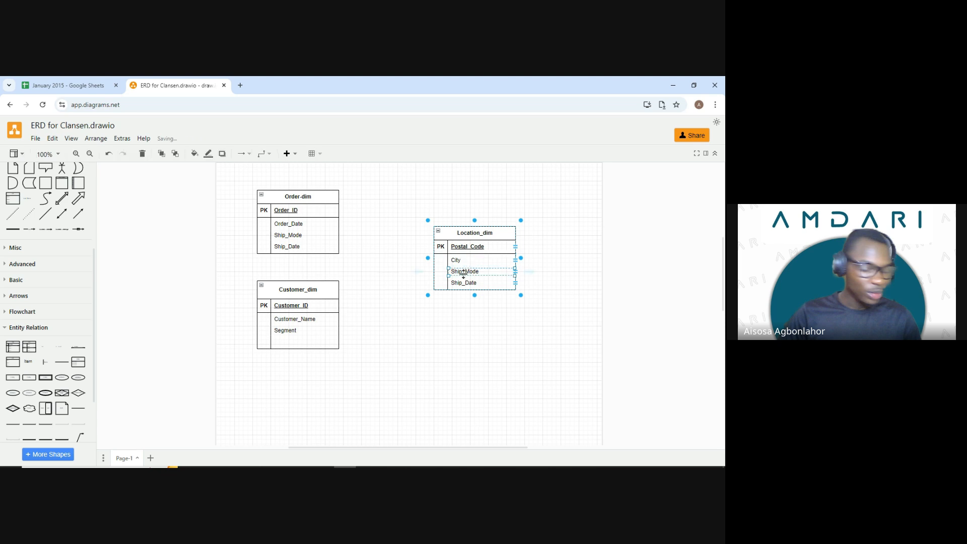
pyautogui.doubleClick(464, 275)
pyautogui.write('Sta')
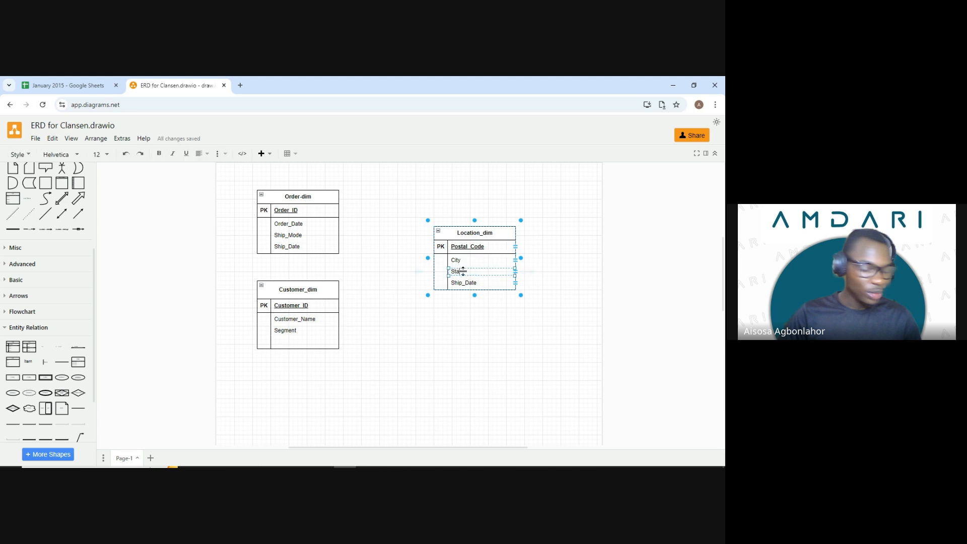
pyautogui.write('te')
pyautogui.click(463, 284)
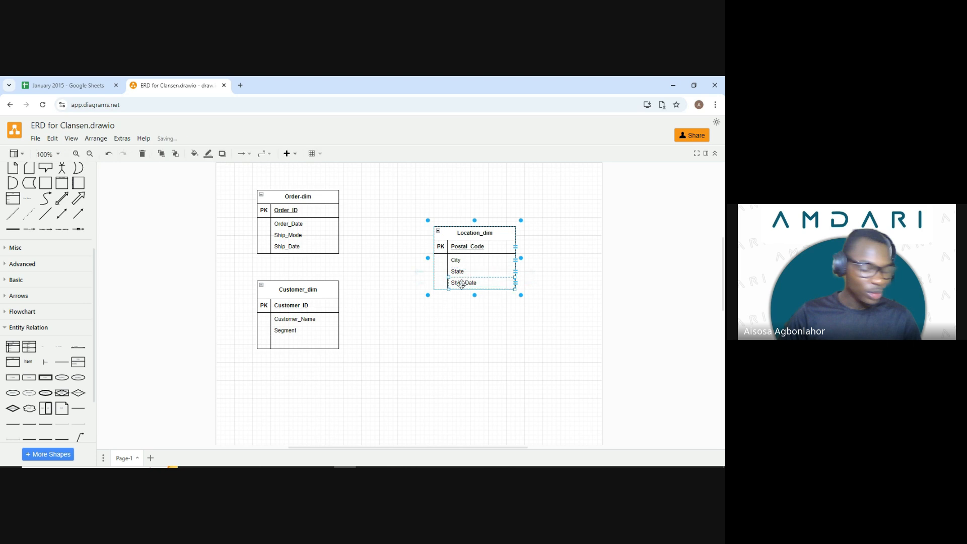
pyautogui.doubleClick(463, 283)
pyautogui.write('Country')
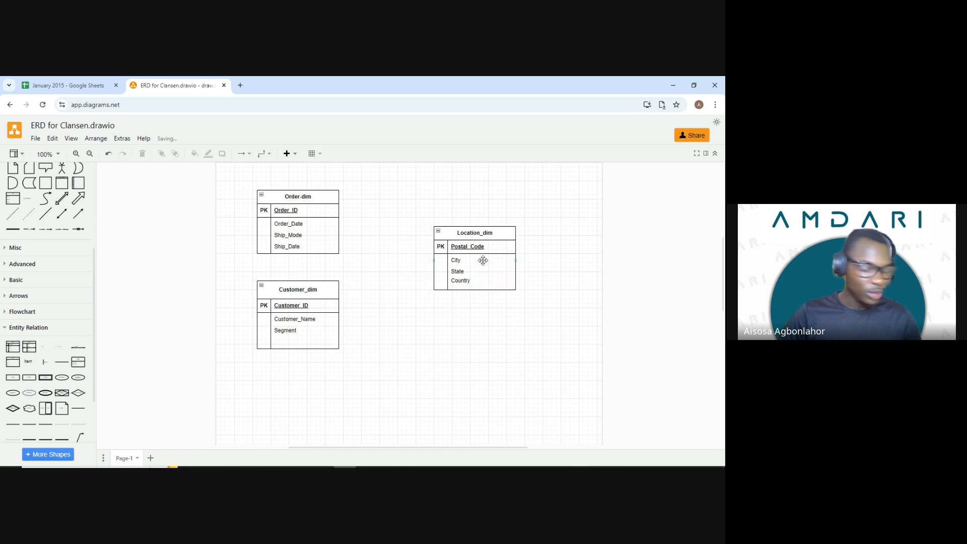
pyautogui.click(630, 232)
# Move the Location_dim table up and farther right, then duplicate it and place the copy directly beneath it.
pyautogui.moveTo(486, 244); pyautogui.dragTo(518, 221)
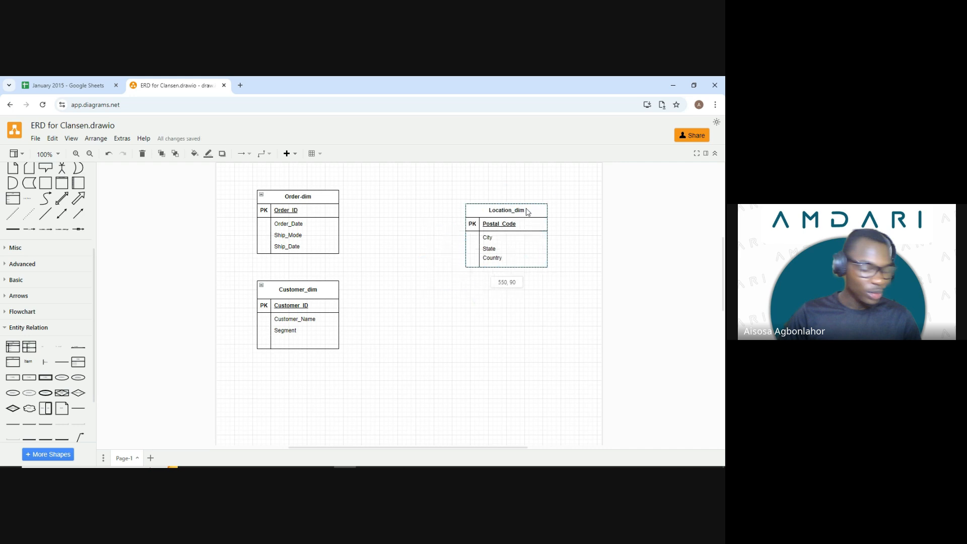
pyautogui.hotkey('ctrl', 'd')
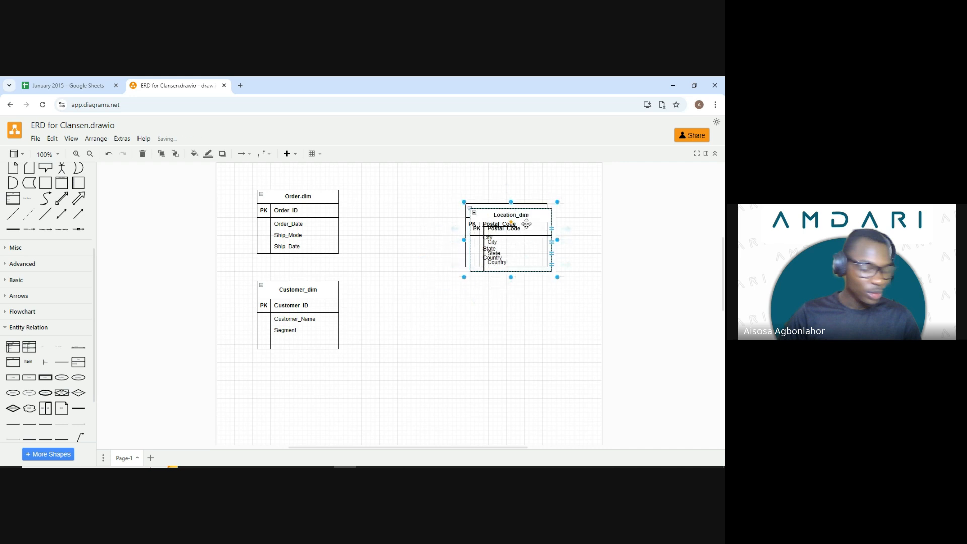
pyautogui.moveTo(530, 219); pyautogui.dragTo(523, 332)
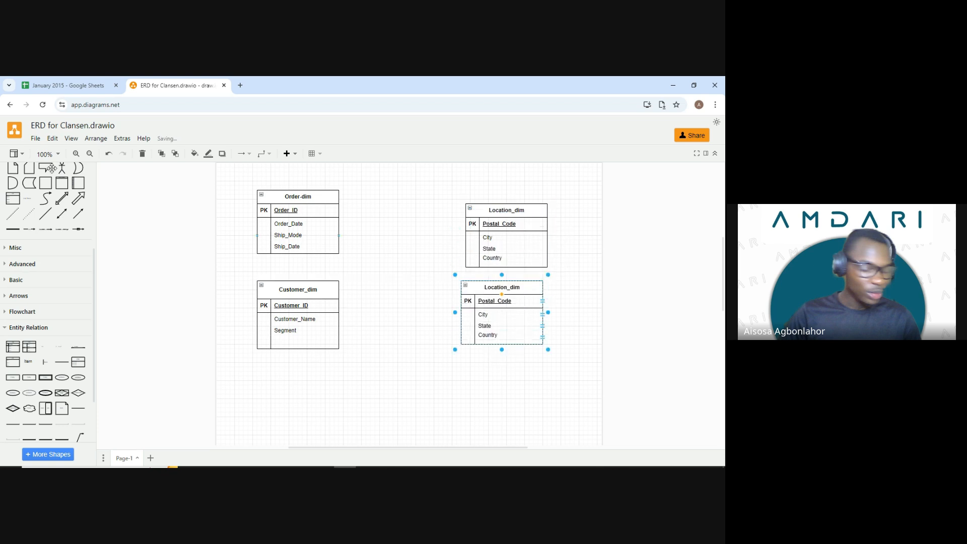
# Check the planned product columns in the January 2015 sheet and retitle the lower Location_dim copy Product_dim.
pyautogui.click(72, 83)
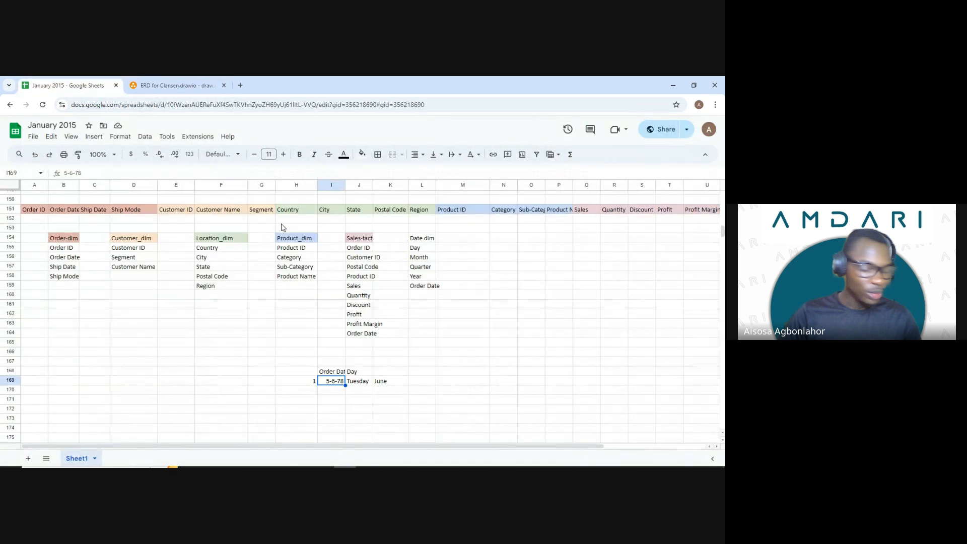
pyautogui.click(173, 85)
pyautogui.doubleClick(505, 291)
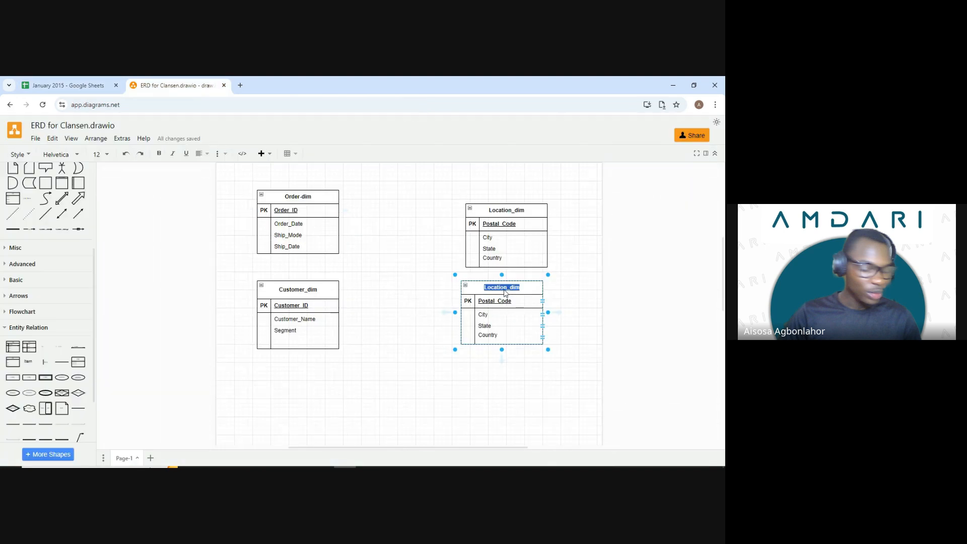
pyautogui.click(507, 291)
pyautogui.press('BackSpace')
pyautogui.press('BackSpace')
pyautogui.press('BackSpace')
pyautogui.press('BackSpace')
pyautogui.press('BackSpace')
pyautogui.press('BackSpace')
pyautogui.press('BackSpace')
pyautogui.press('BackSpace')
pyautogui.write('Product')
# Rename the Product_dim table's primary key to Product_ID and its first attribute to Product_Name.
pyautogui.doubleClick(495, 301)
pyautogui.write('Product_ID')
pyautogui.doubleClick(483, 314)
pyautogui.write('Pro')
# Rename Product_dim's State row to Category and its Country row to Sub-Category, and check the attributes against the January 2015 sheet.
pyautogui.doubleClick(485, 326)
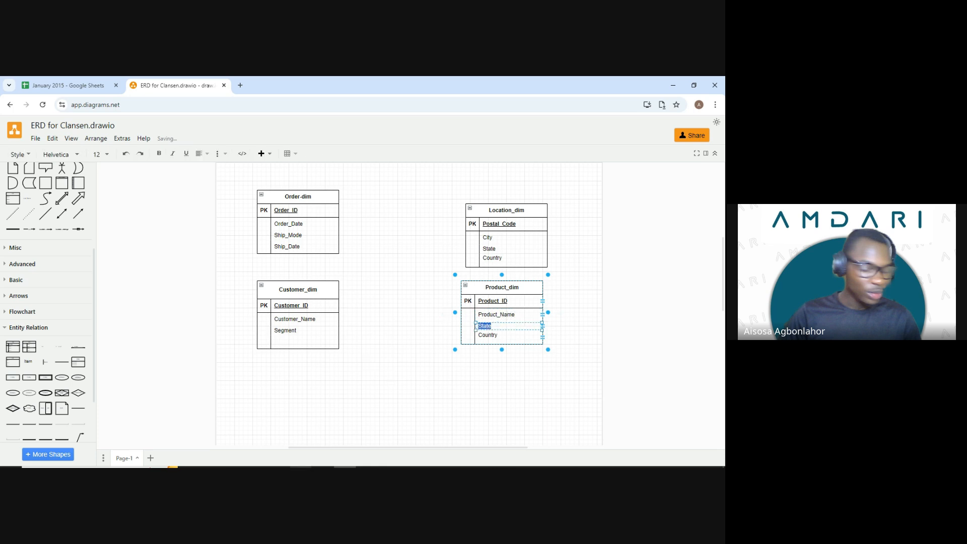
pyautogui.write('Categ')
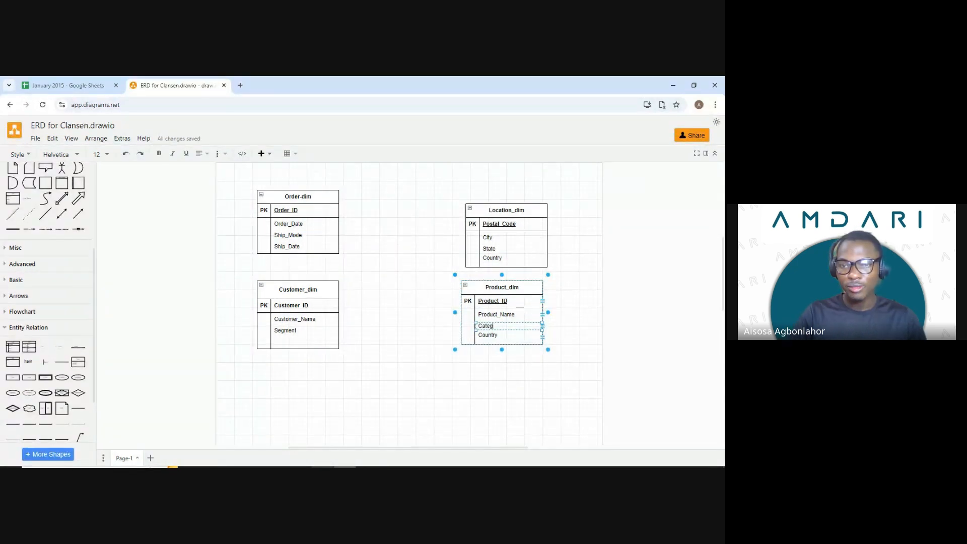
pyautogui.write('ory')
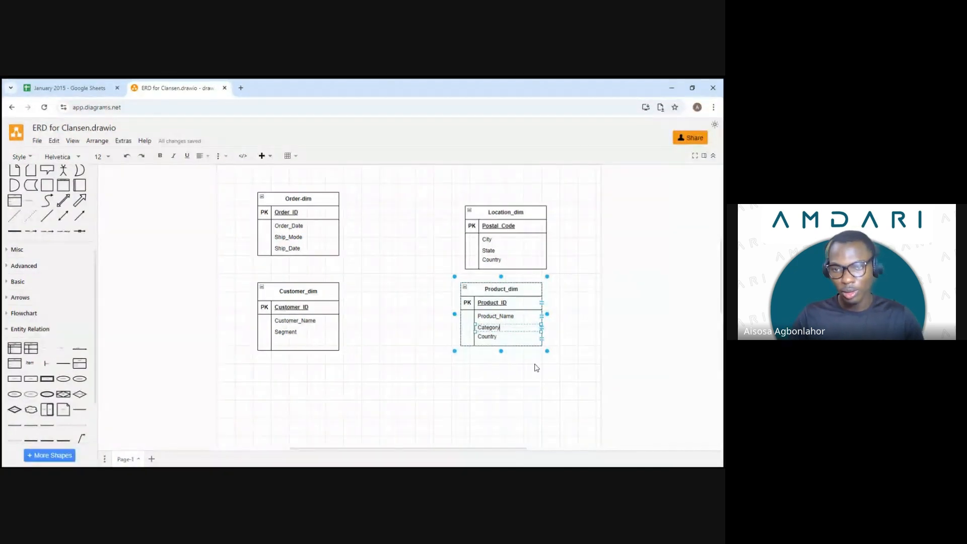
pyautogui.doubleClick(488, 335)
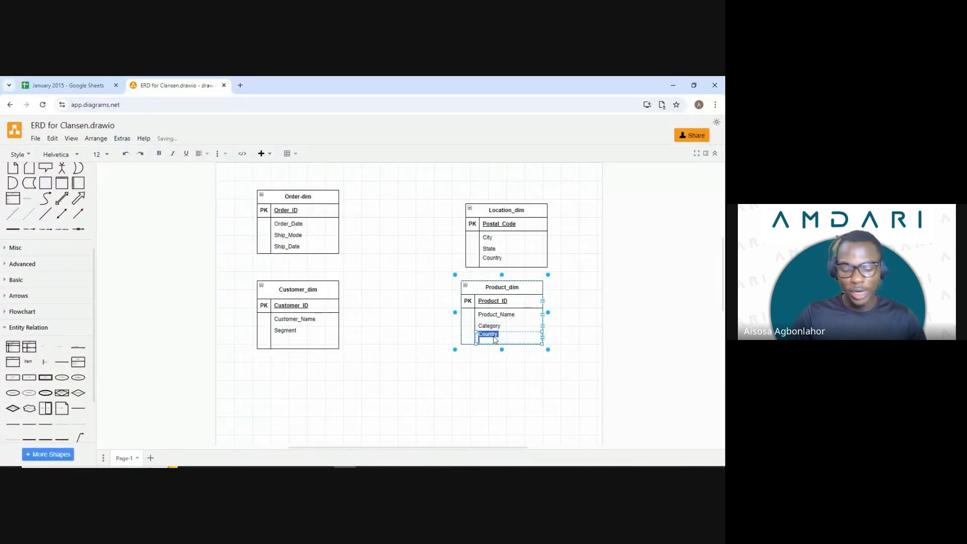
pyautogui.write('Sub')
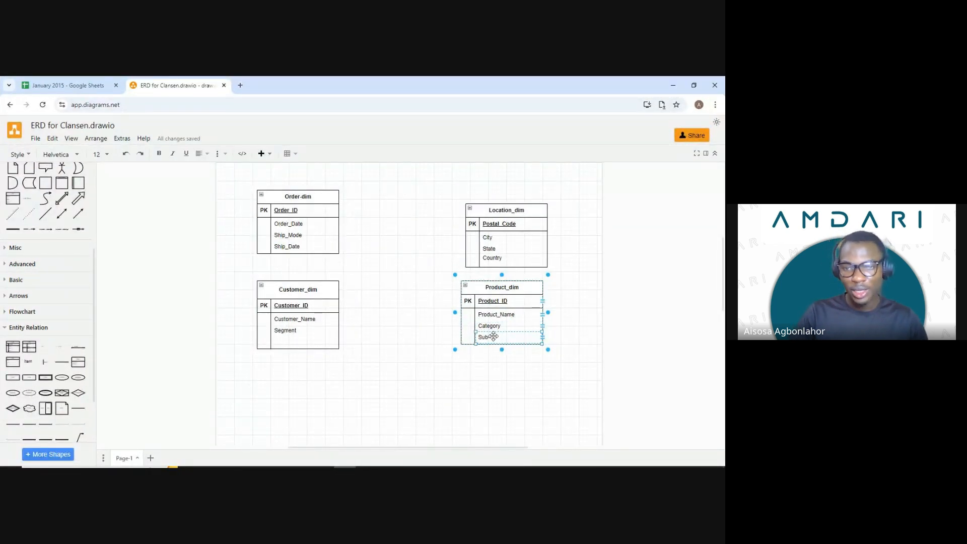
pyautogui.write('-Category')
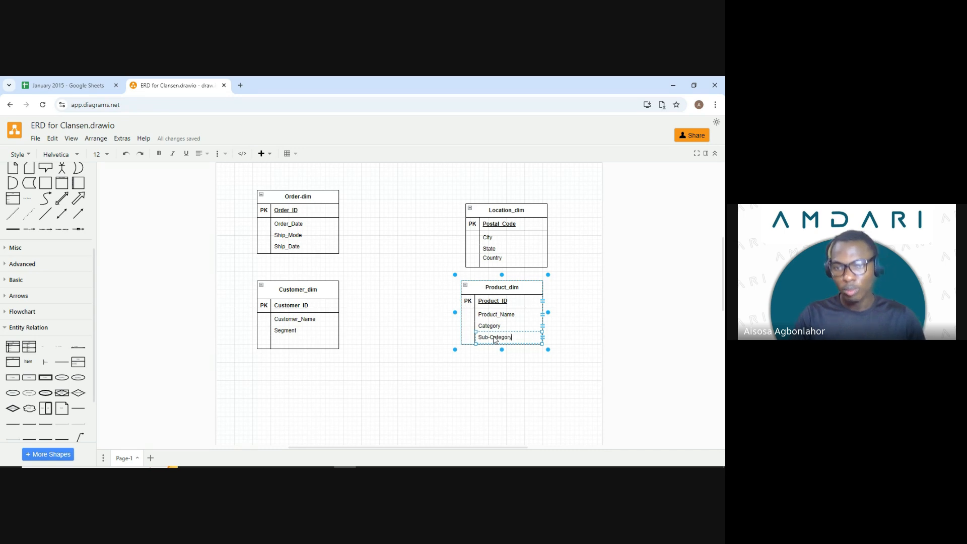
pyautogui.click(179, 220)
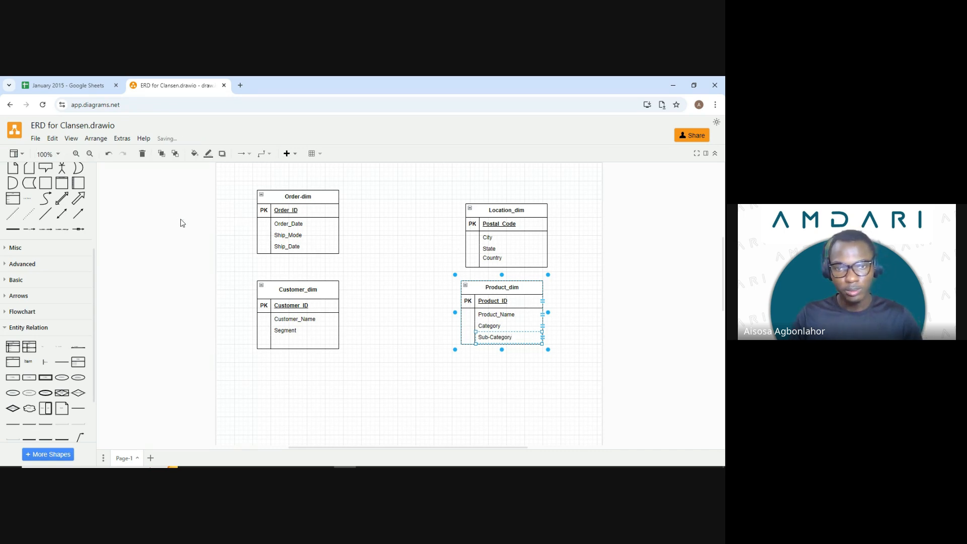
pyautogui.click(90, 86)
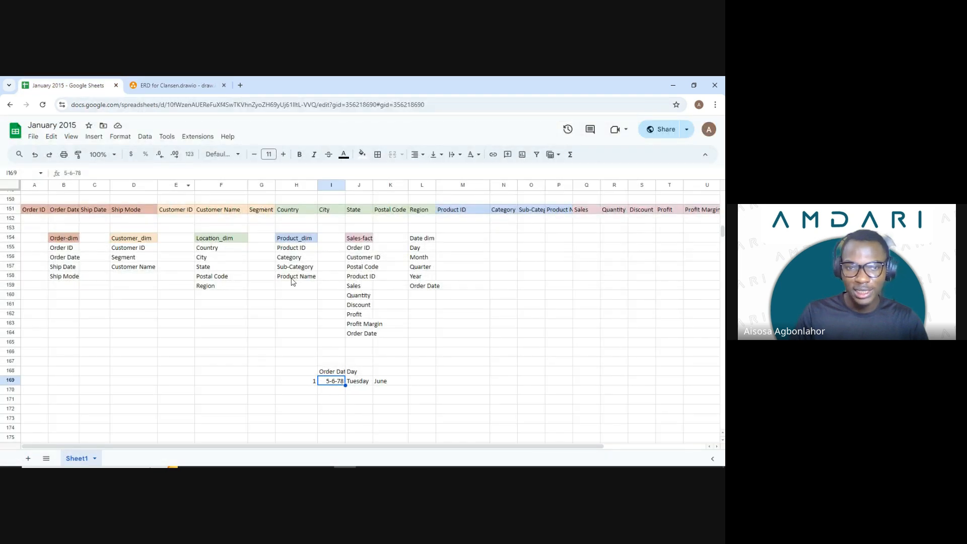
pyautogui.click(180, 78)
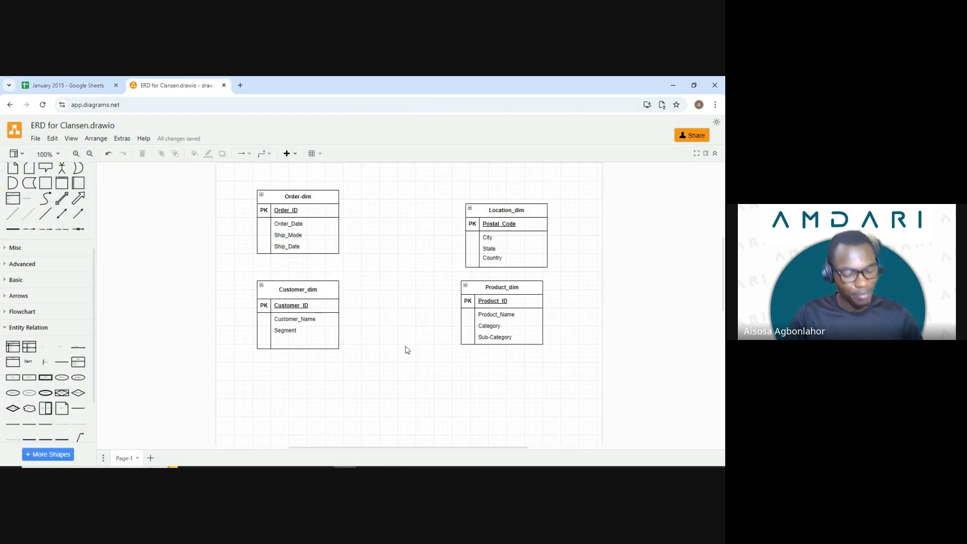
# Duplicate the Product_dim table and place the copy just below the Customer_dim table.
pyautogui.click(485, 318)
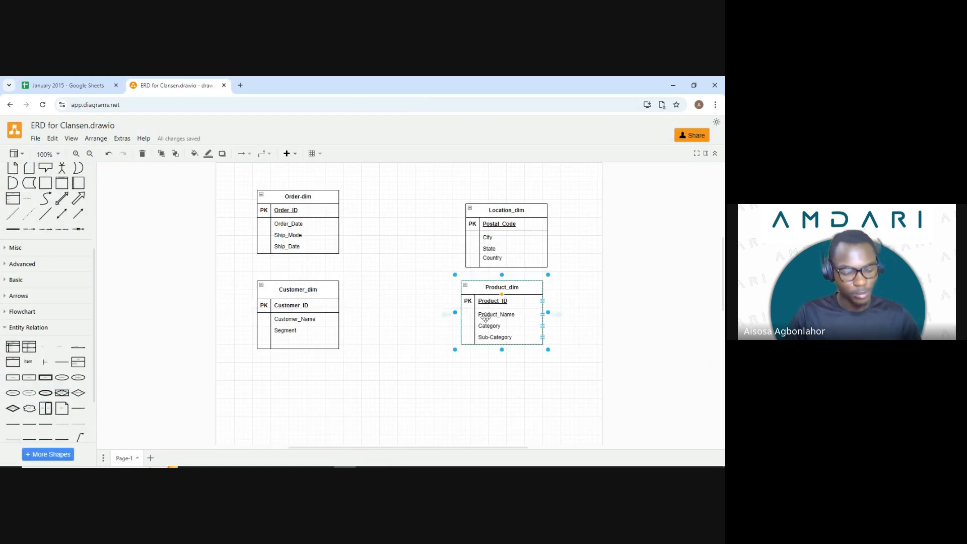
pyautogui.hotkey('ctrl', 'd')
pyautogui.moveTo(498, 294); pyautogui.dragTo(298, 371)
# Title the table below Customer_dim Calendar_dim and rename its primary key to Order Date.
pyautogui.doubleClick(307, 369)
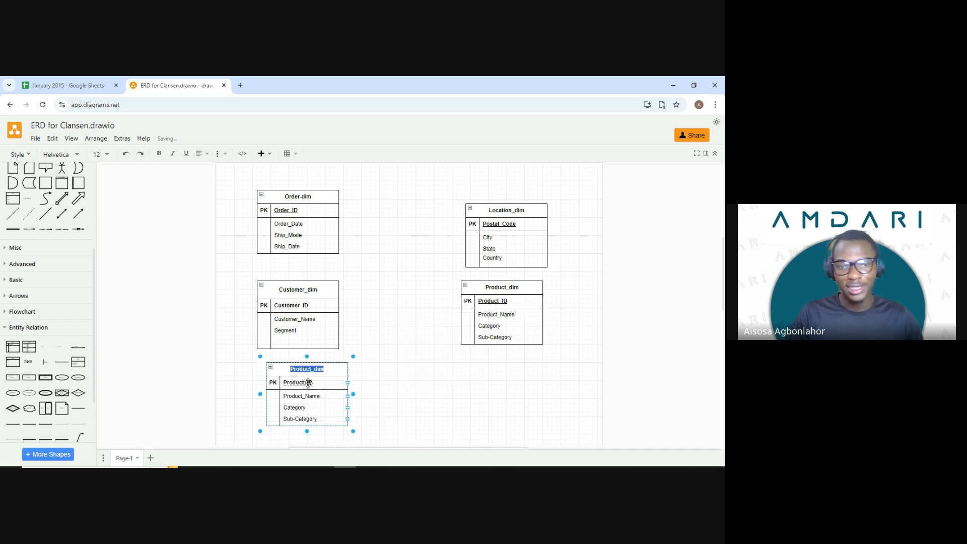
pyautogui.click(311, 370)
pyautogui.doubleClick(311, 370)
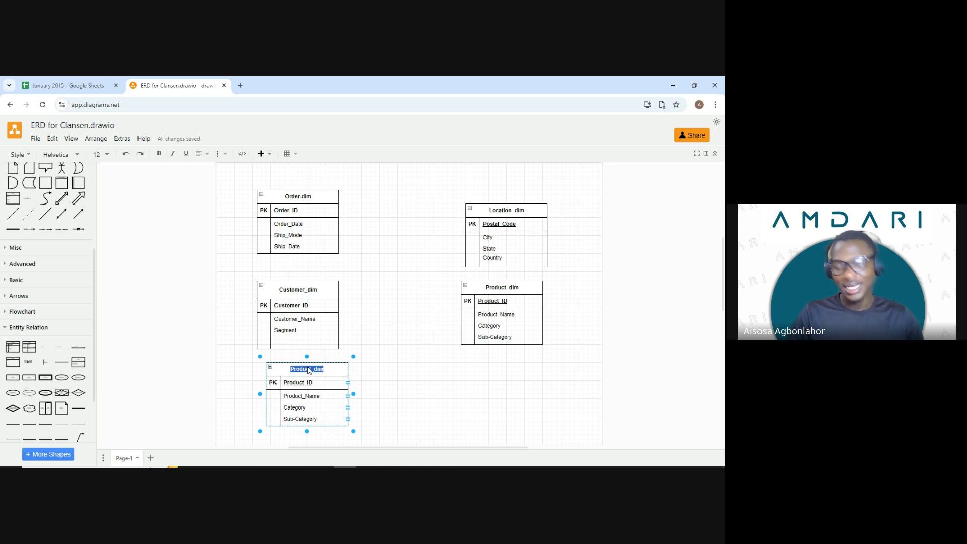
pyautogui.press('BackSpace')
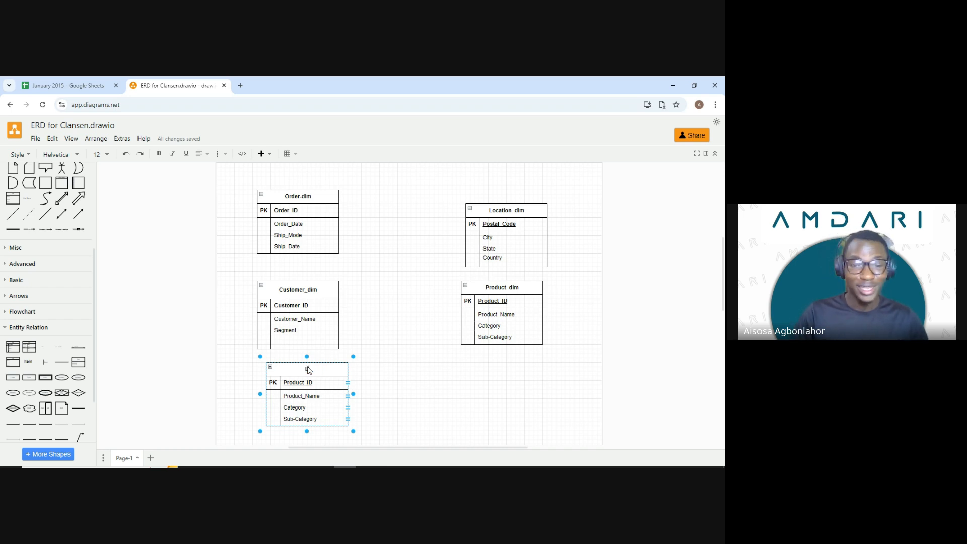
pyautogui.press('BackSpace')
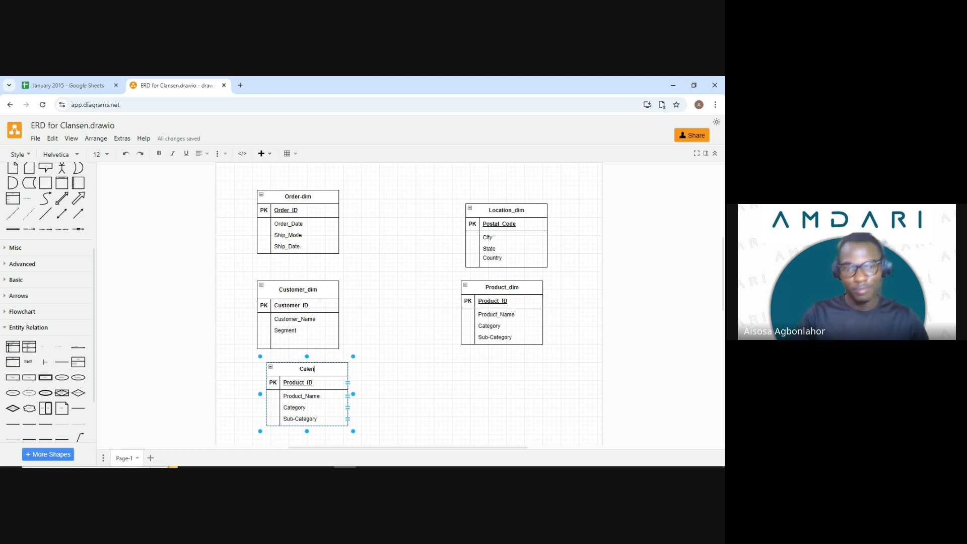
pyautogui.write('Calendar')
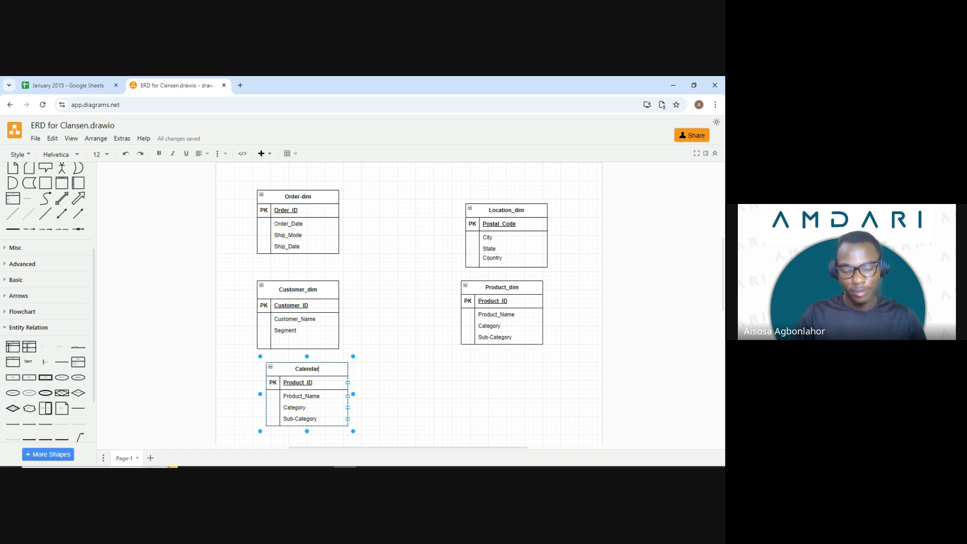
pyautogui.write('_dim')
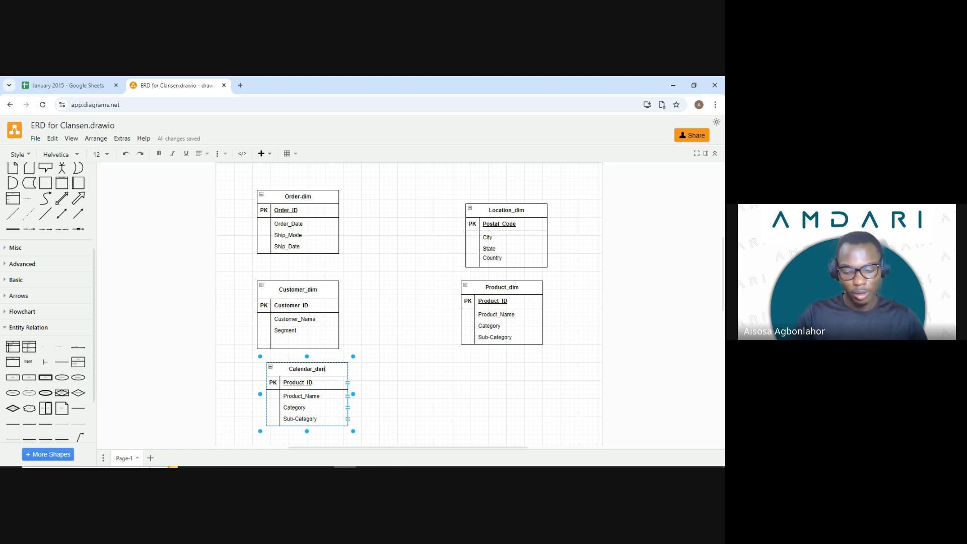
pyautogui.press('Return')
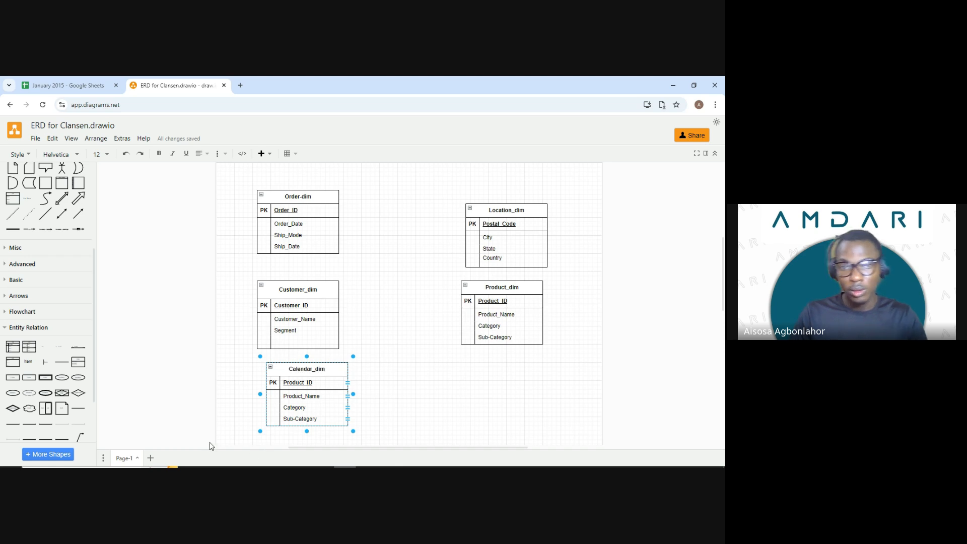
pyautogui.click(198, 410)
pyautogui.doubleClick(297, 384)
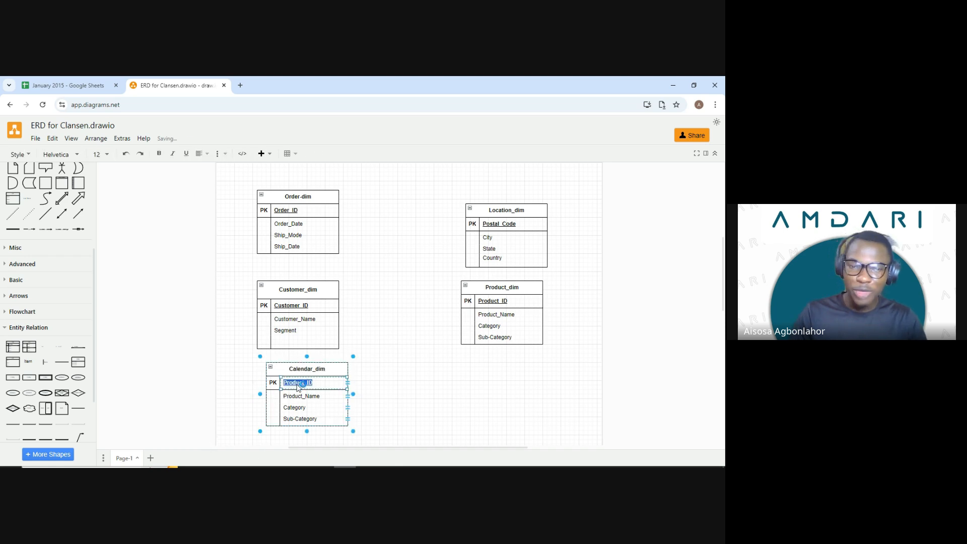
pyautogui.write('Order Date')
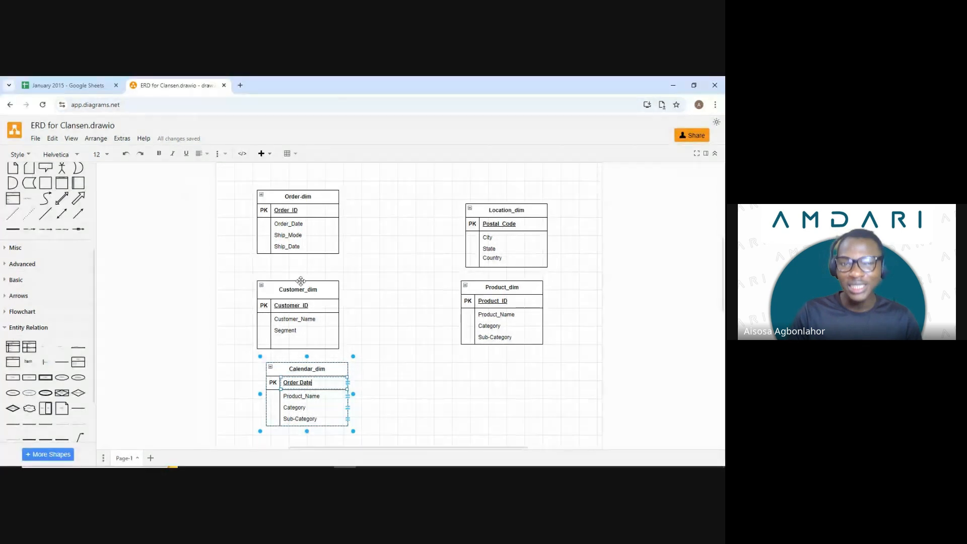
pyautogui.scroll(-1, 42, 358)
pyautogui.scroll(-1, 40, 357)
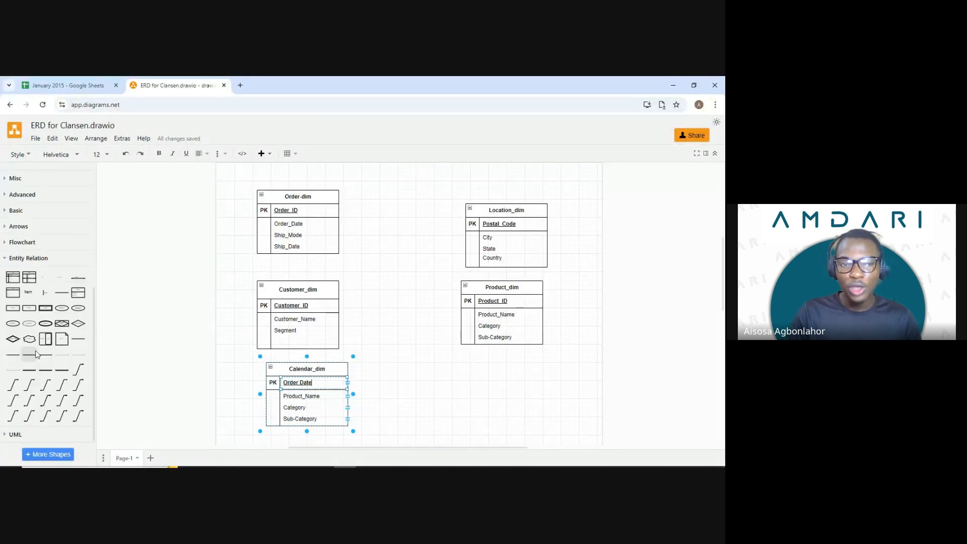
pyautogui.scroll(3, 25, 373)
pyautogui.scroll(-3, 17, 391)
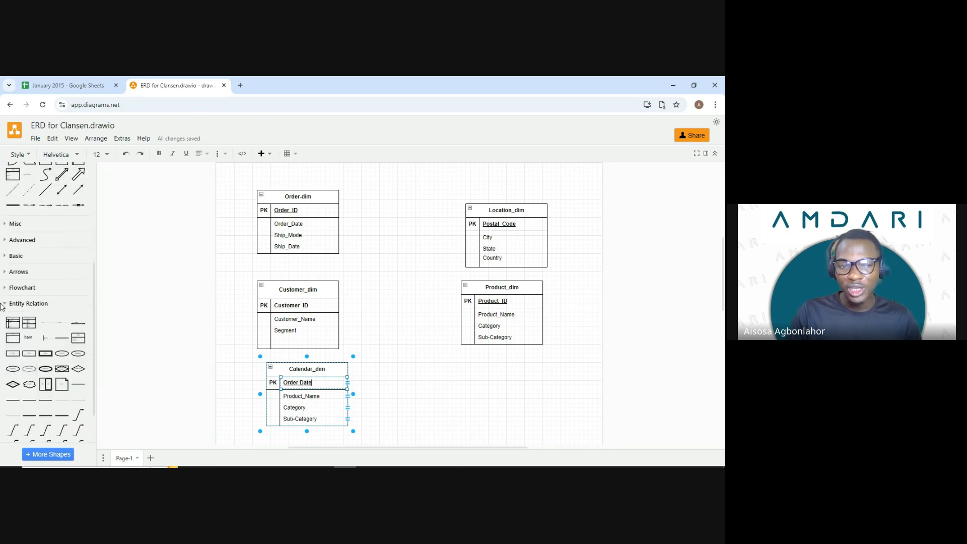
pyautogui.moveTo(9, 325)
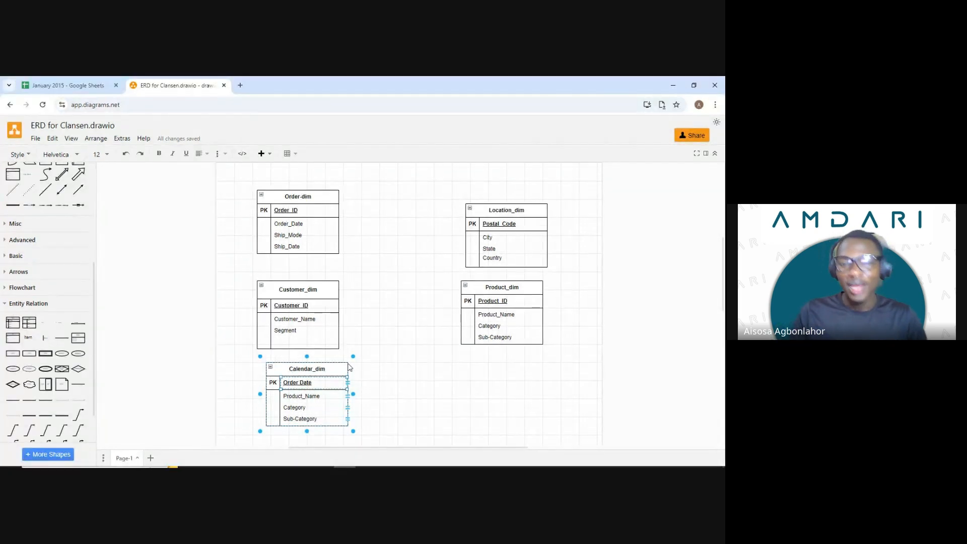
# Rename the Calendar_dim table's Product_Name row to Day and its Category row to Month.
pyautogui.doubleClick(304, 397)
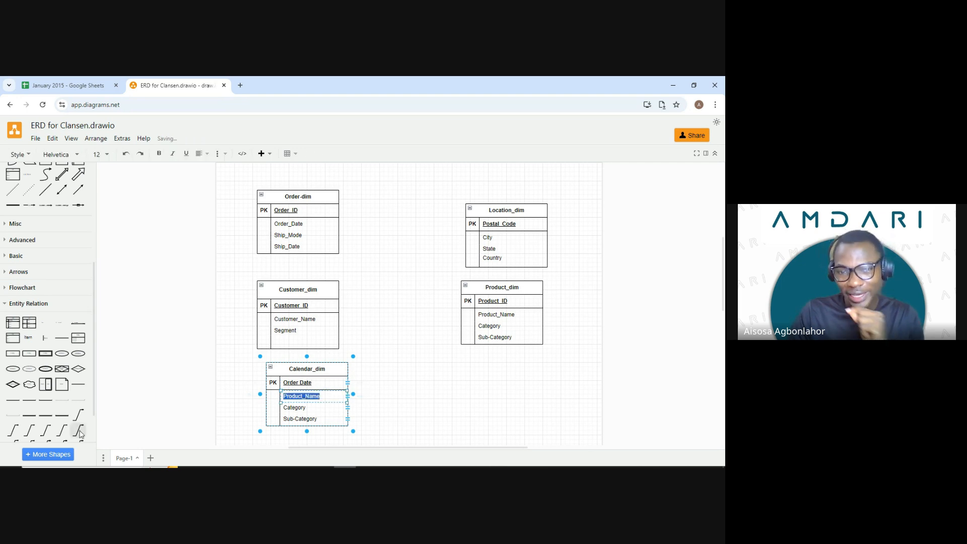
pyautogui.write('Day')
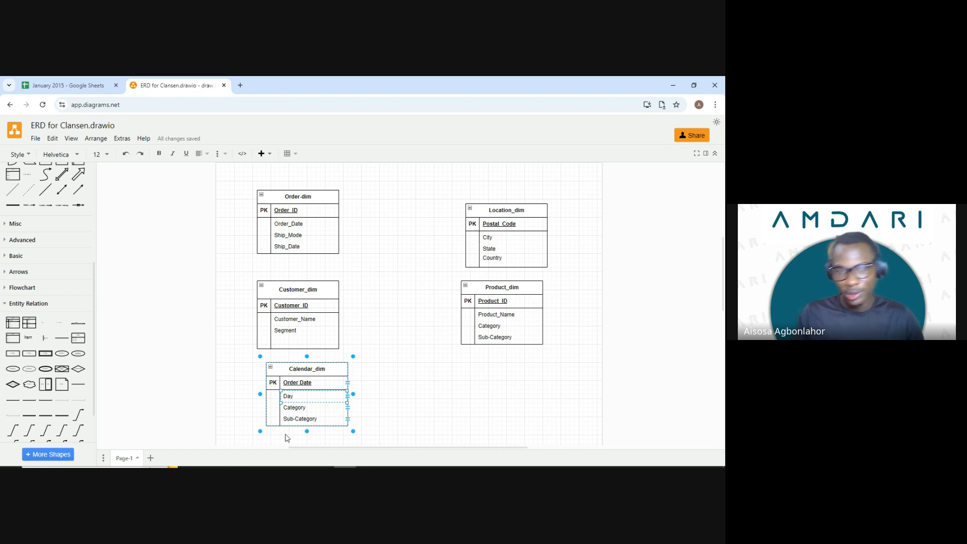
pyautogui.doubleClick(291, 409)
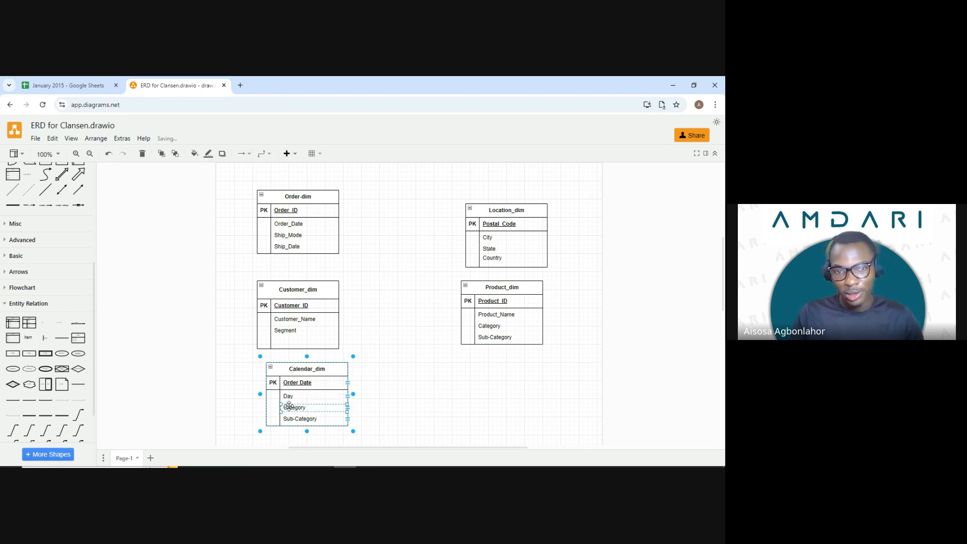
pyautogui.write('Month')
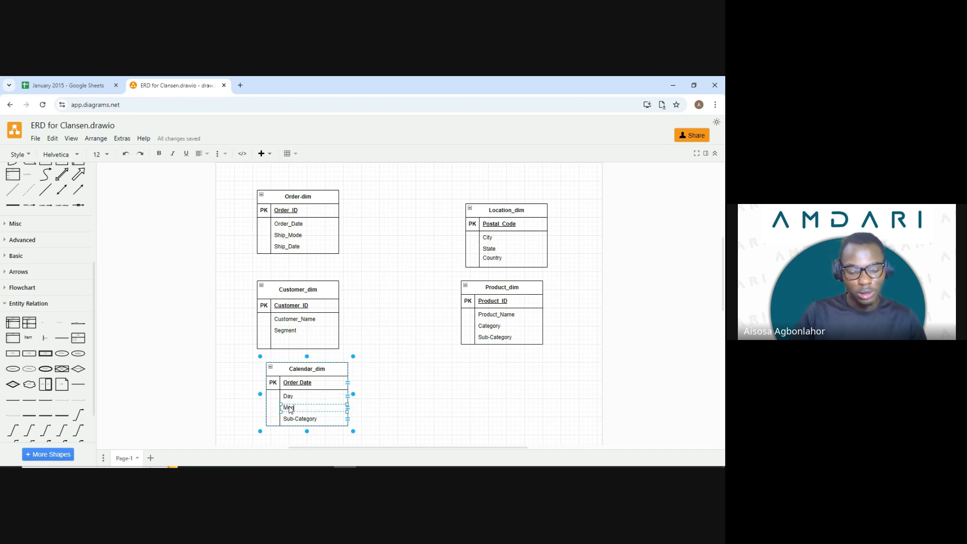
# Check the planned Date dim columns in the January 2015 sheet and rename Calendar_dim's Sub-Category row to Quarter.
pyautogui.click(83, 85)
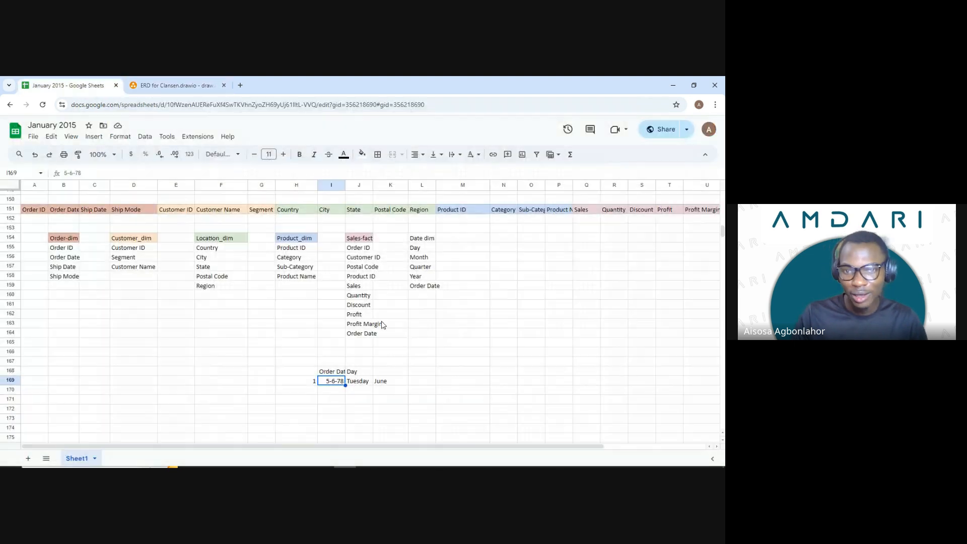
pyautogui.click(202, 86)
pyautogui.click(297, 422)
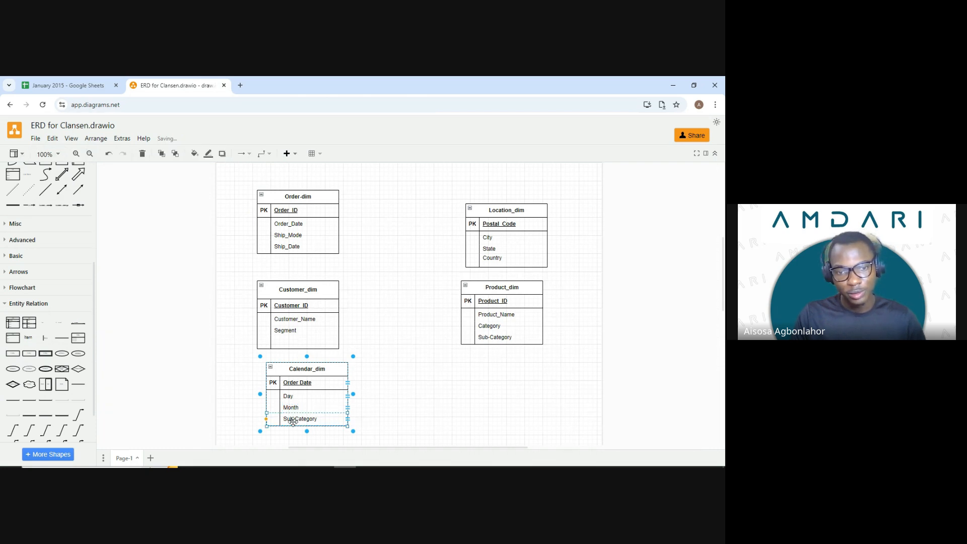
pyautogui.doubleClick(295, 419)
pyautogui.write('Q')
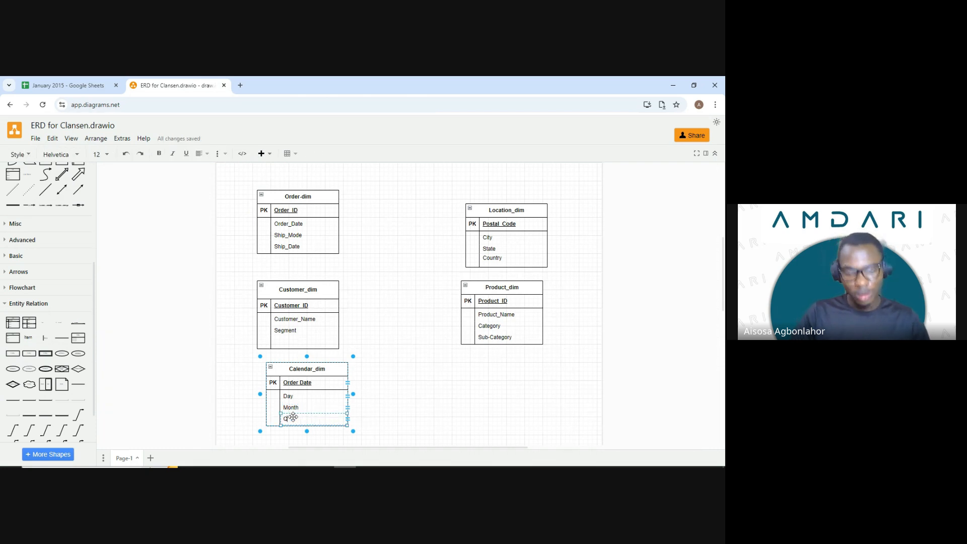
pyautogui.write('uarter')
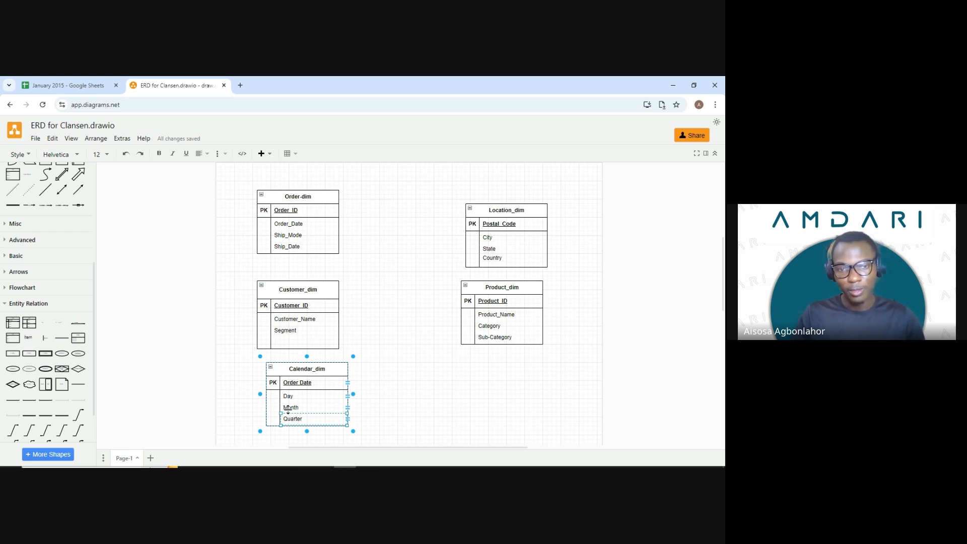
pyautogui.click(219, 391)
pyautogui.scroll(-2, 229, 366)
pyautogui.scroll(1, 364, 335)
pyautogui.scroll(1, 363, 335)
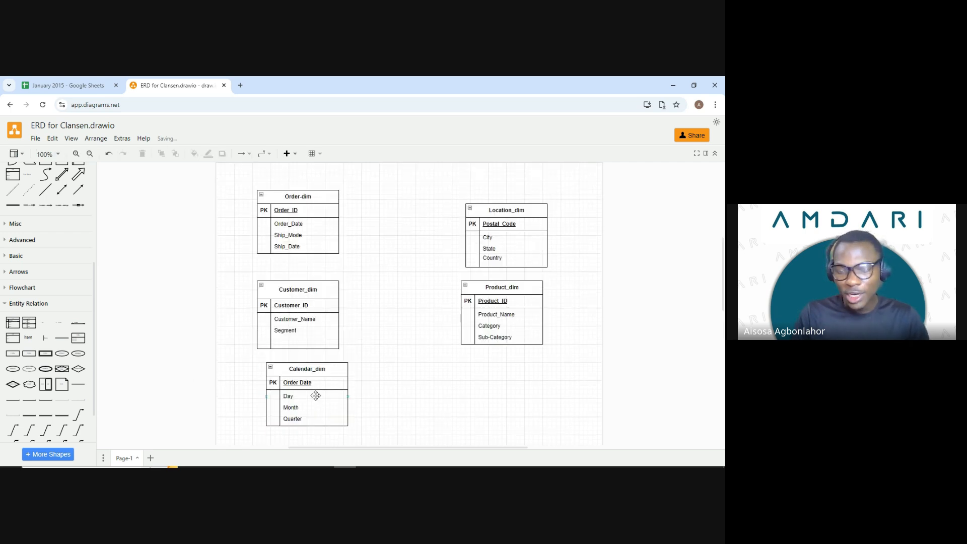
# Add a row at the end of the Calendar_dim table and name it Year.
pyautogui.click(301, 396)
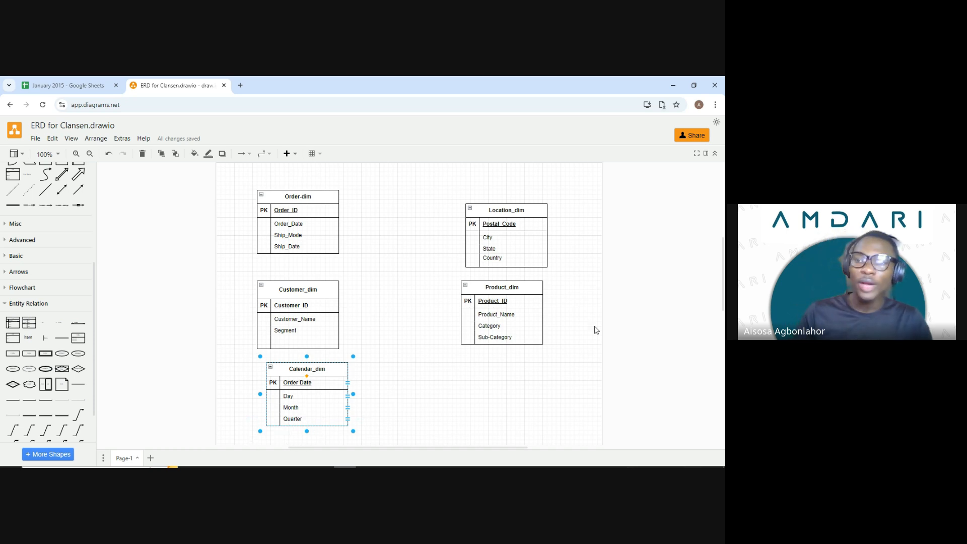
pyautogui.click(715, 158)
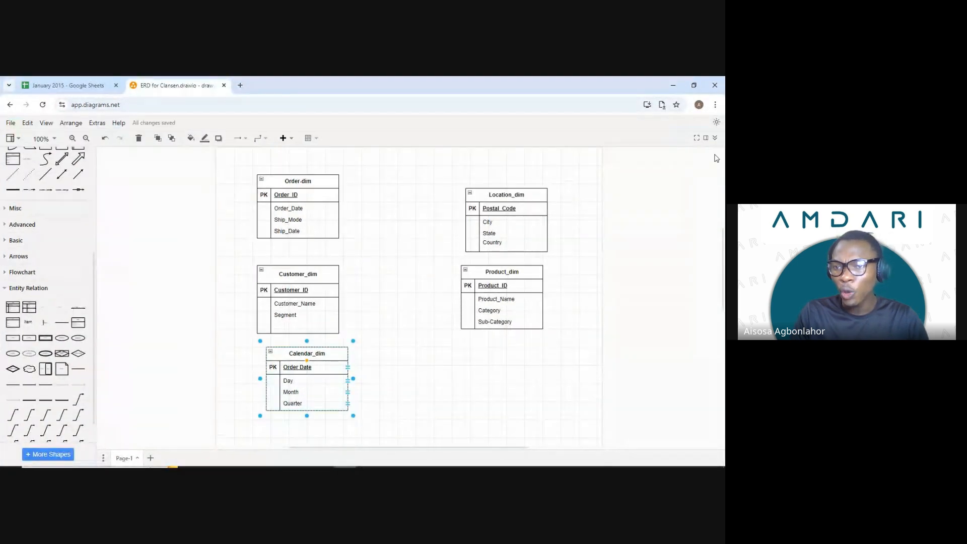
pyautogui.click(714, 137)
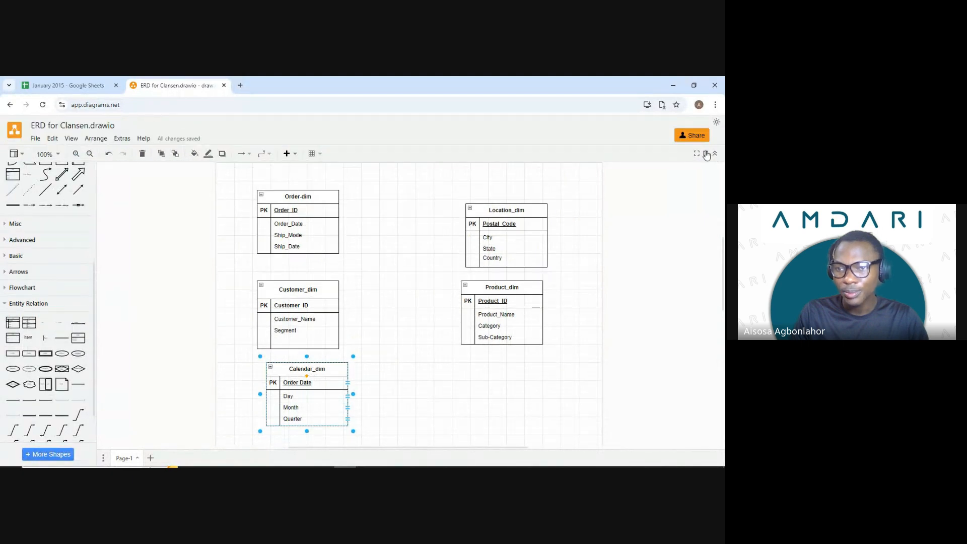
pyautogui.click(707, 154)
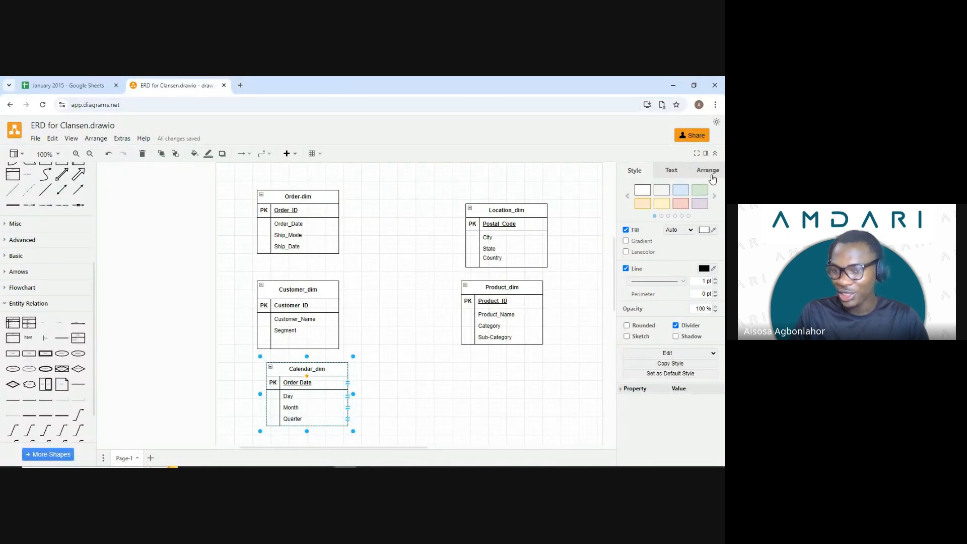
pyautogui.click(708, 172)
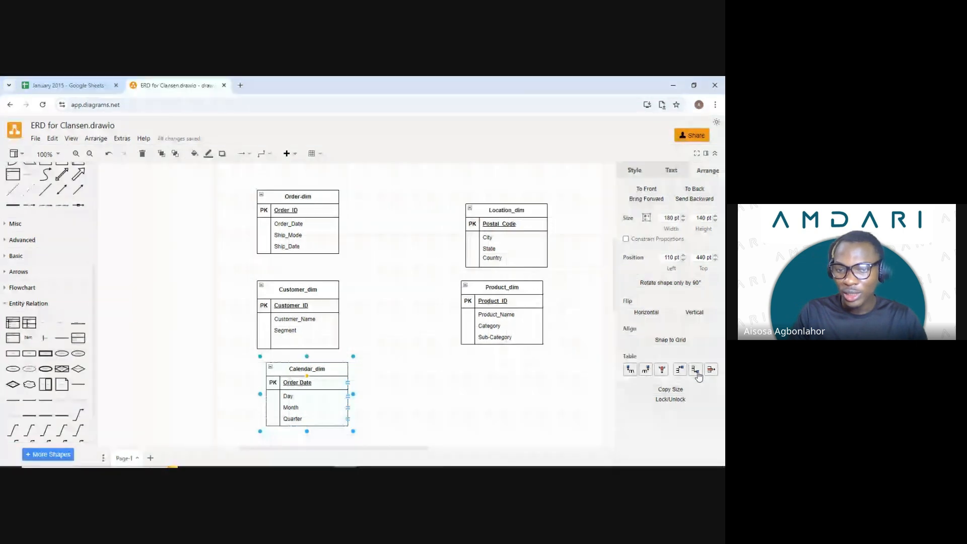
pyautogui.click(697, 377)
pyautogui.scroll(-1, 299, 387)
pyautogui.doubleClick(299, 387)
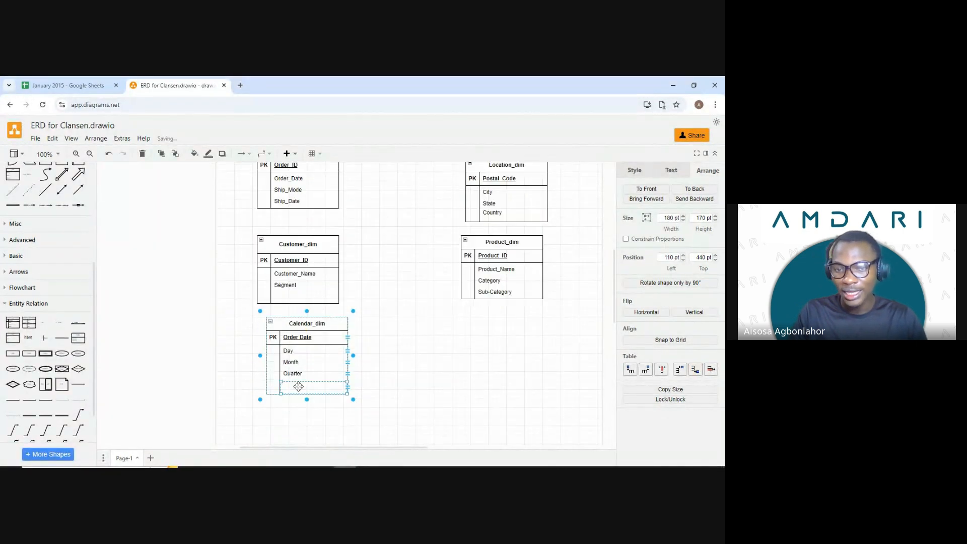
pyautogui.write('Year')
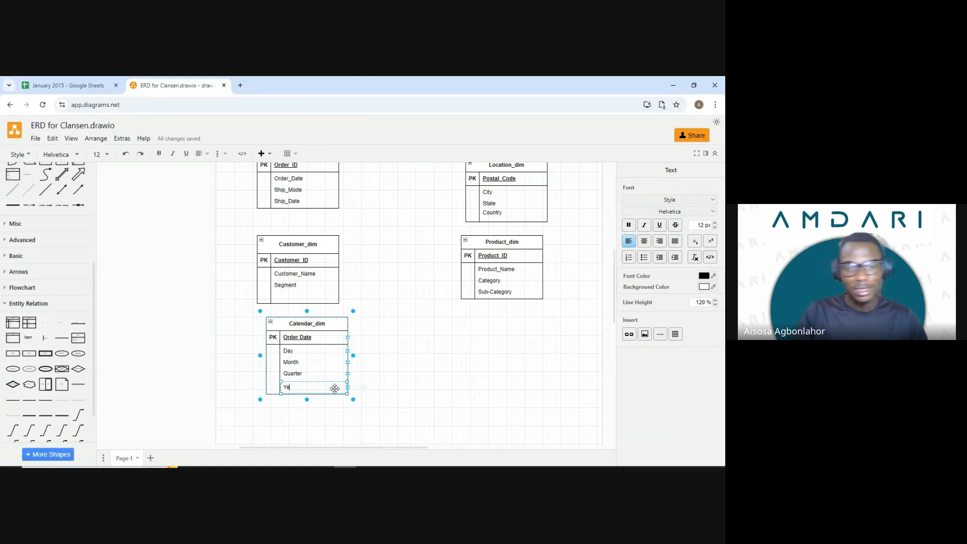
pyautogui.click(190, 317)
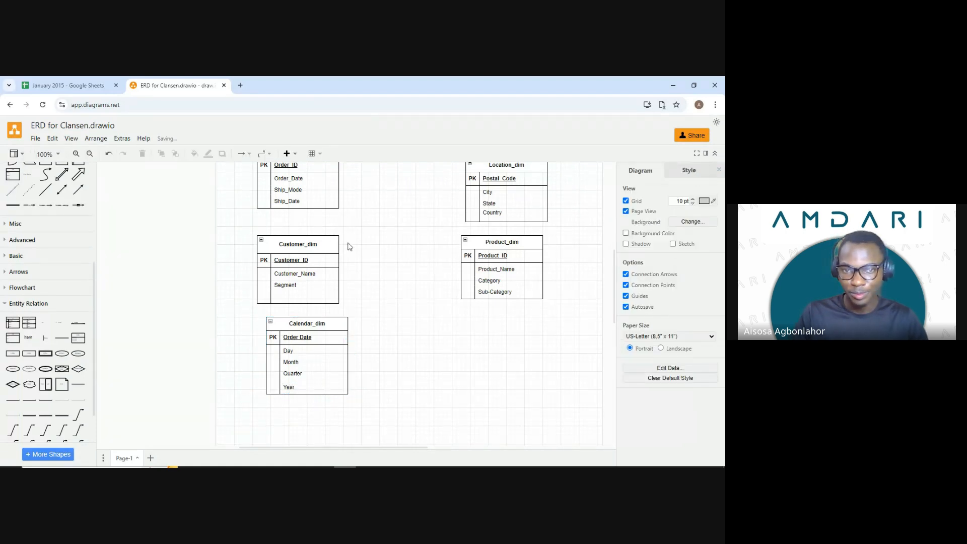
# Move the Location_dim table slightly higher and place a duplicate of Calendar_dim just below Product_dim, at about 550, 420 pt.
pyautogui.scroll(2, 194, 205)
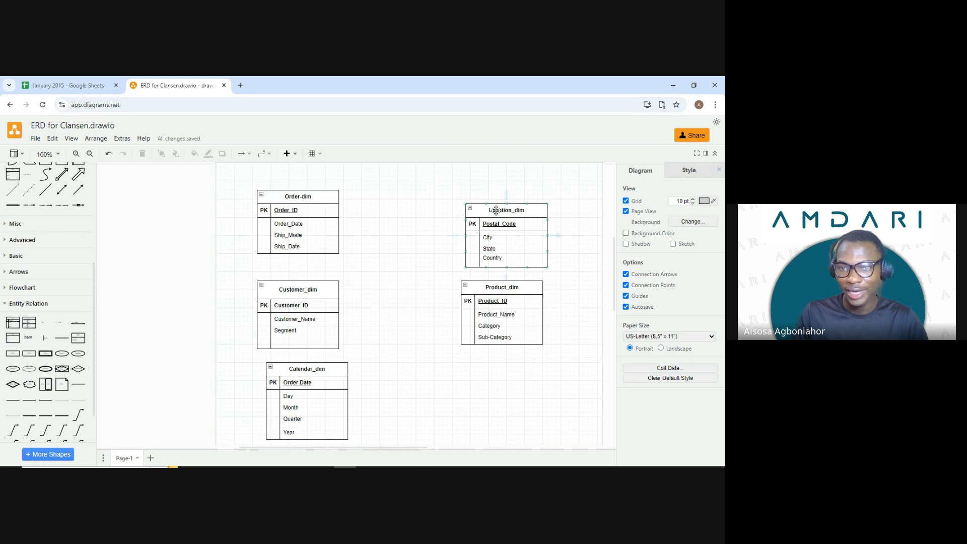
pyautogui.moveTo(498, 212); pyautogui.dragTo(502, 189)
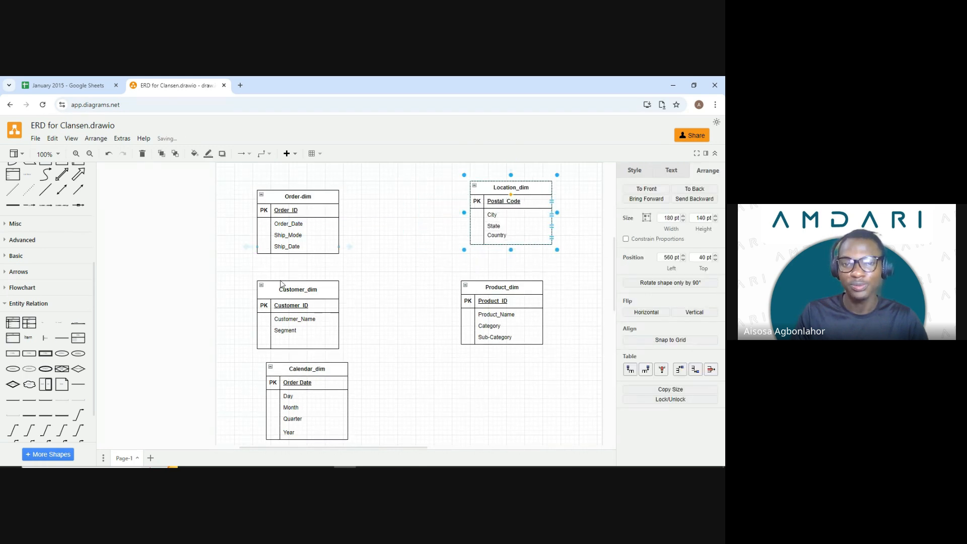
pyautogui.click(301, 366)
pyautogui.hotkey('ctrl', 'd')
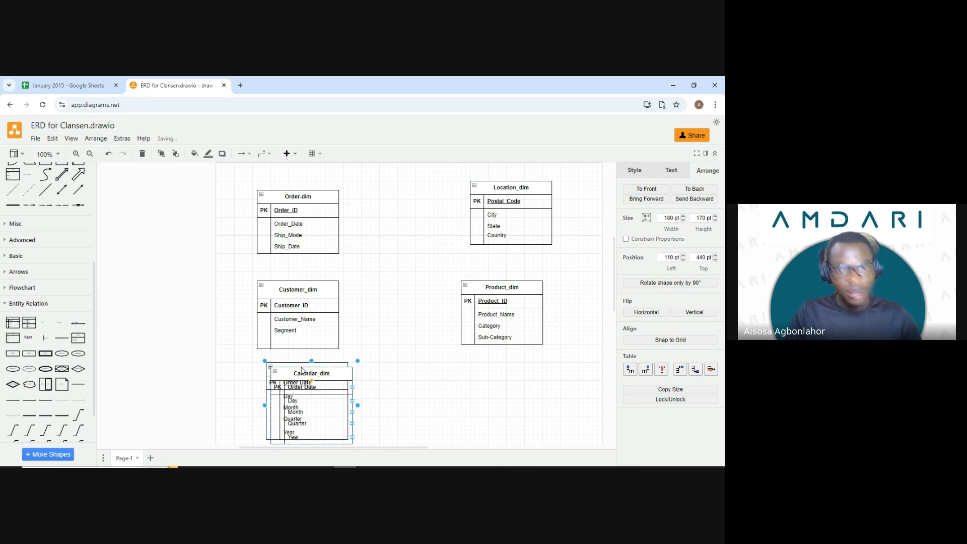
pyautogui.moveTo(340, 374); pyautogui.dragTo(535, 363)
# Title the table below Product_dim Sales_fact and change the key label beside Order Date to FK.
pyautogui.doubleClick(507, 360)
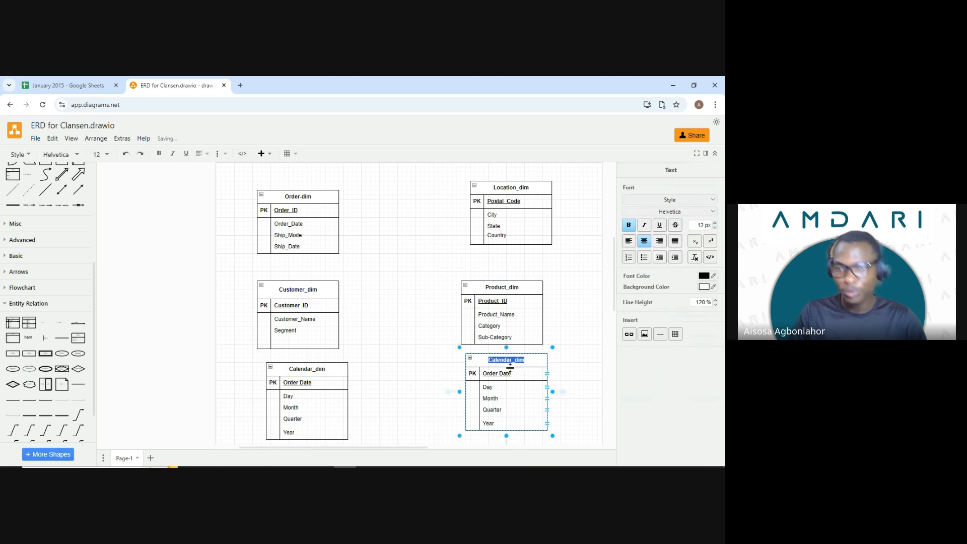
pyautogui.write('Dales')
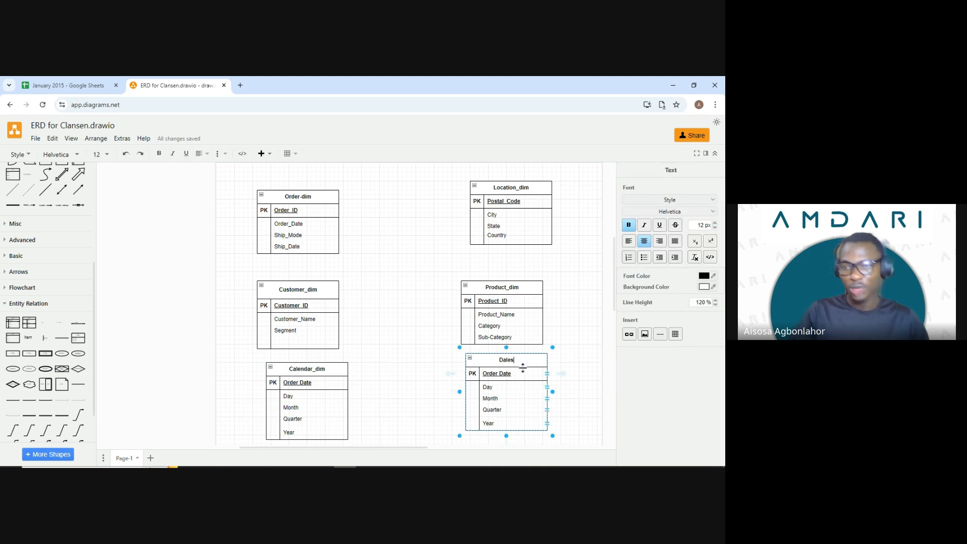
pyautogui.press('BackSpace')
pyautogui.press('BackSpace')
pyautogui.press('BackSpace')
pyautogui.press('BackSpace')
pyautogui.press('BackSpace')
pyautogui.write('S')
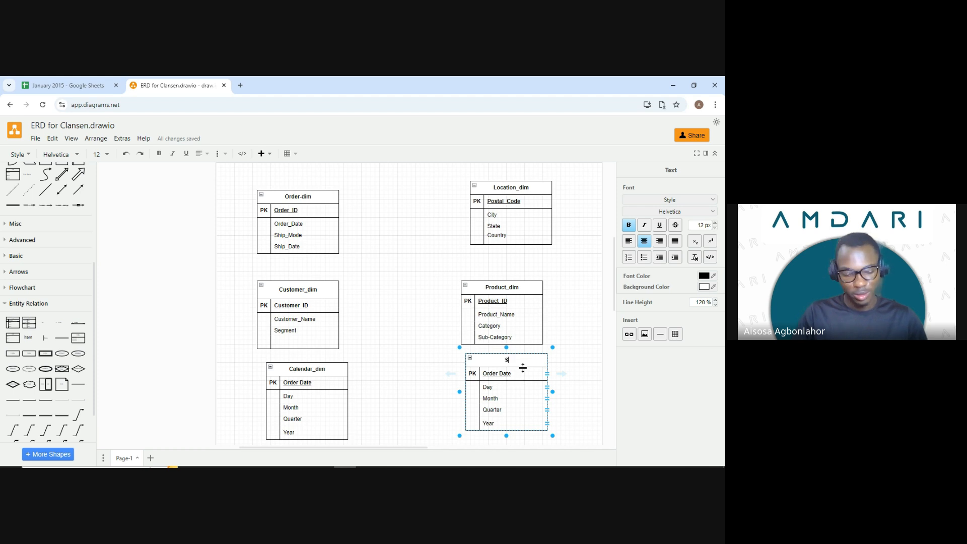
pyautogui.write('ales_')
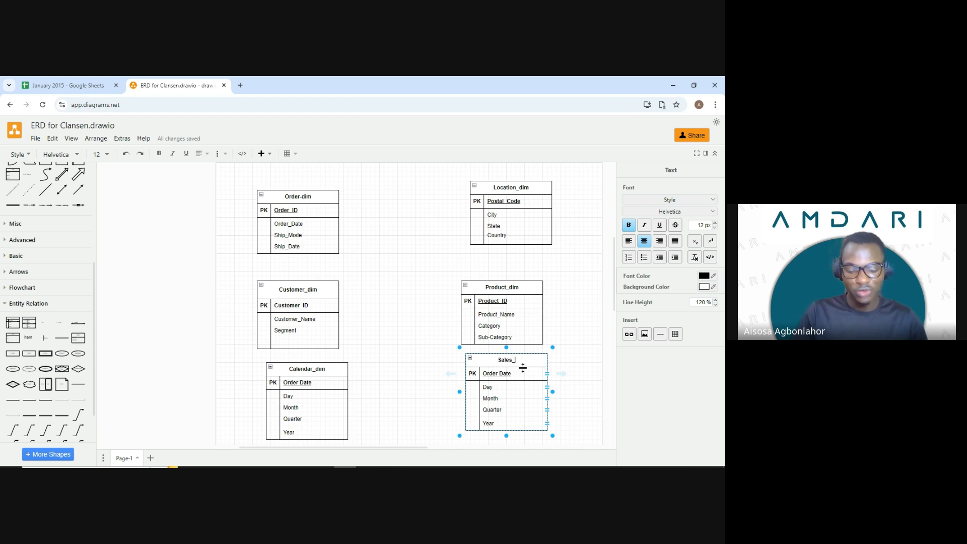
pyautogui.write(' fact')
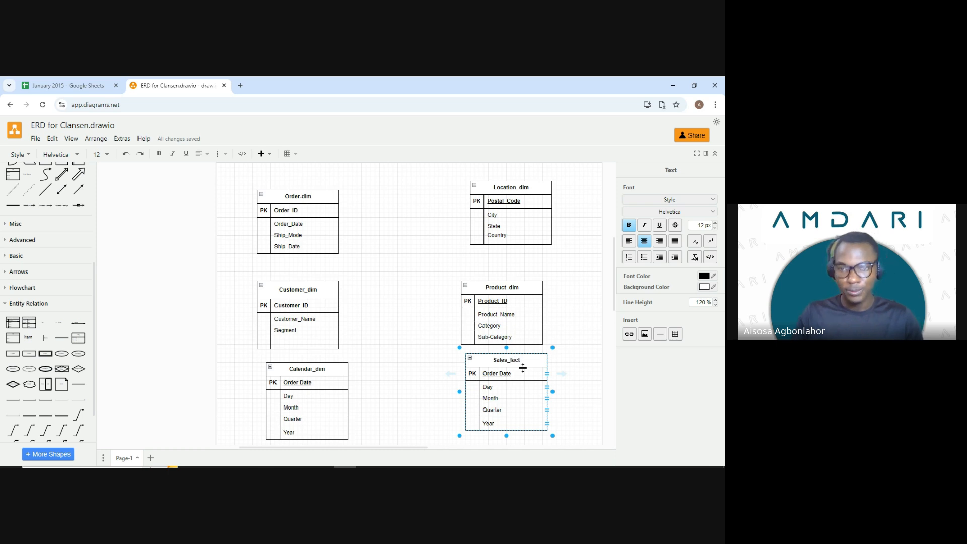
pyautogui.doubleClick(474, 375)
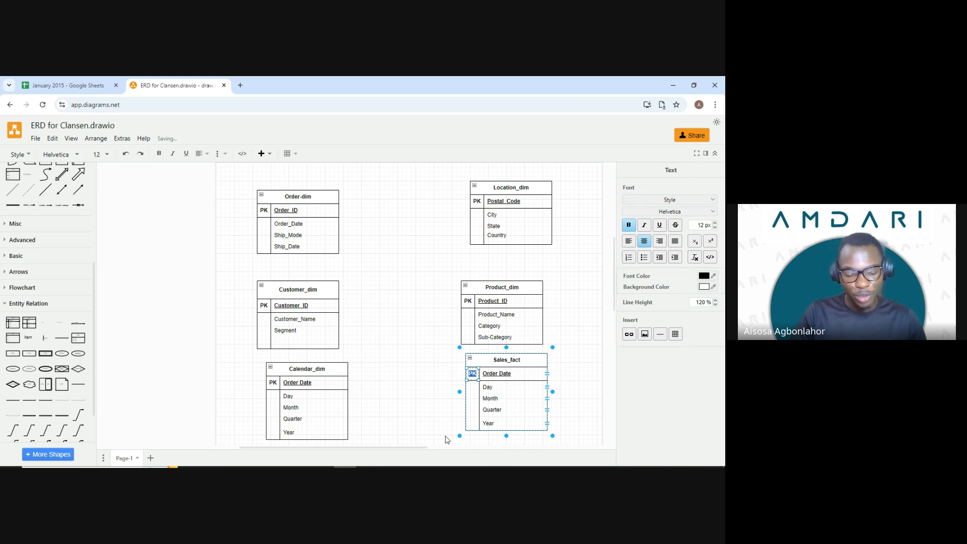
pyautogui.write('FK')
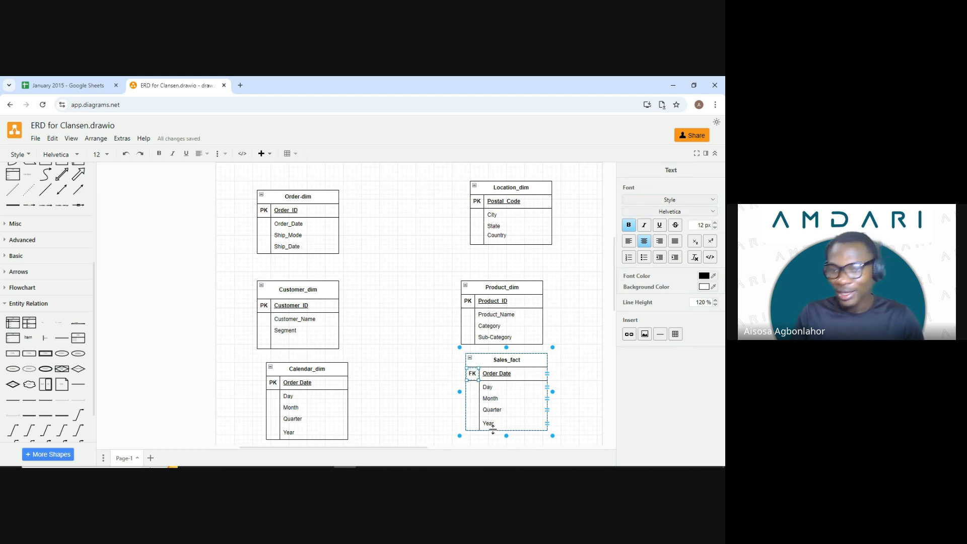
# Rename the Sales_fact table's Day row to Customer_ID.
pyautogui.click(474, 384)
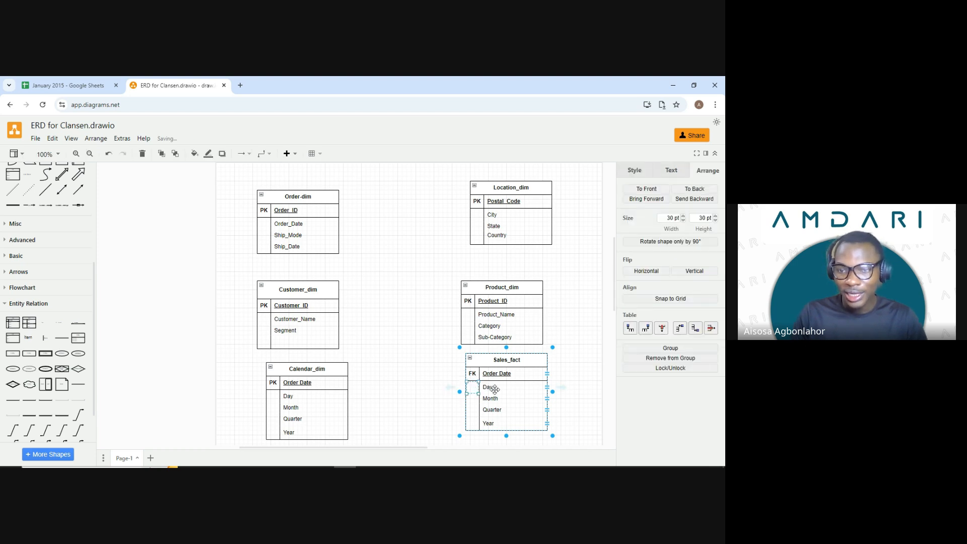
pyautogui.doubleClick(491, 388)
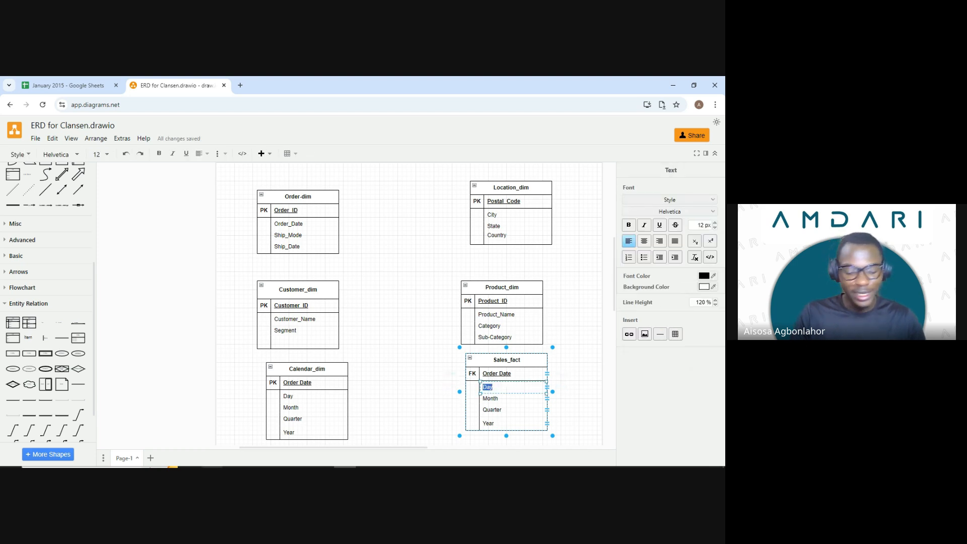
pyautogui.write('cUSTOM')
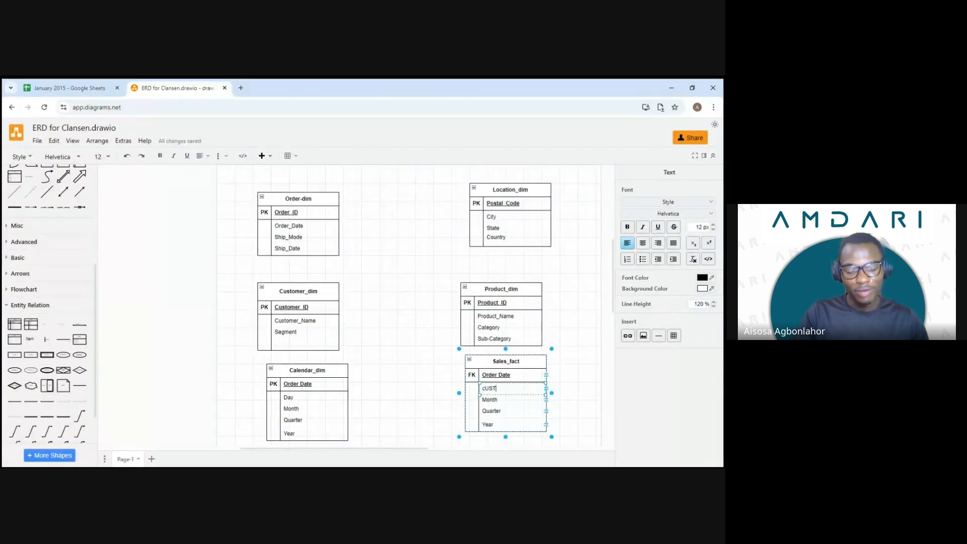
pyautogui.press('BackSpace')
pyautogui.press('BackSpace')
pyautogui.press('BackSpace')
pyautogui.press('BackSpace')
pyautogui.press('BackSpace')
pyautogui.press('BackSpace')
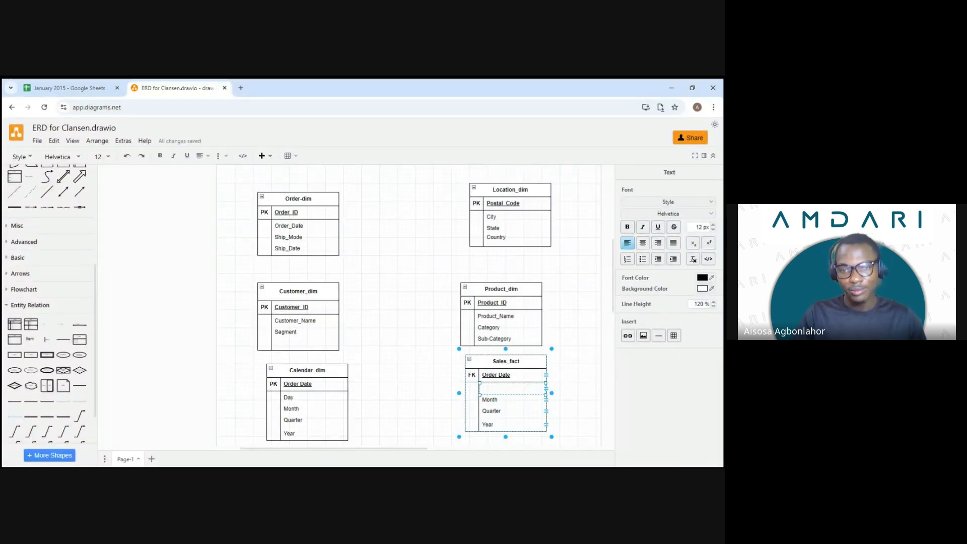
pyautogui.write('Customer_ID')
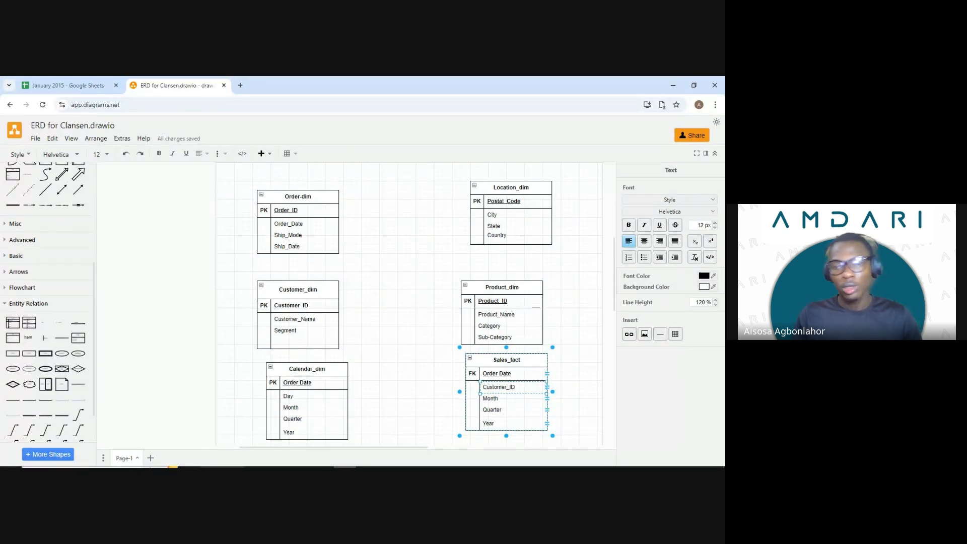
# Rename the Sales_fact table's Month row to Order_ID and its Quarter row to Postal_Code.
pyautogui.click(500, 398)
pyautogui.doubleClick(500, 398)
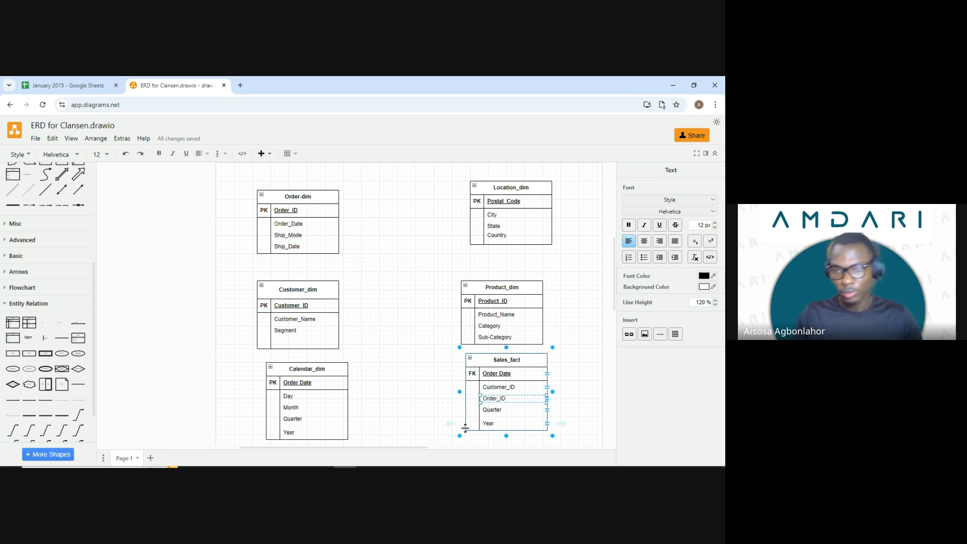
pyautogui.click(492, 410)
pyautogui.doubleClick(492, 410)
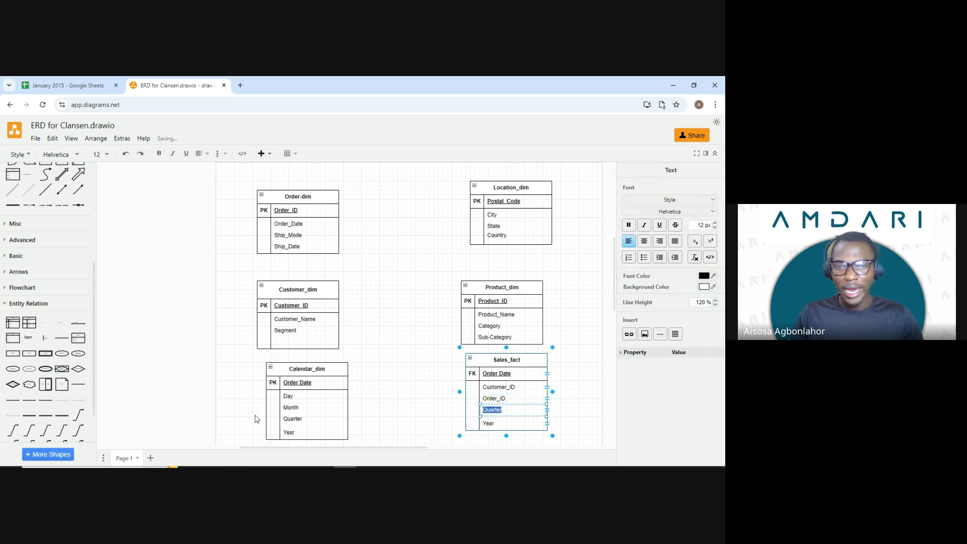
pyautogui.write('q')
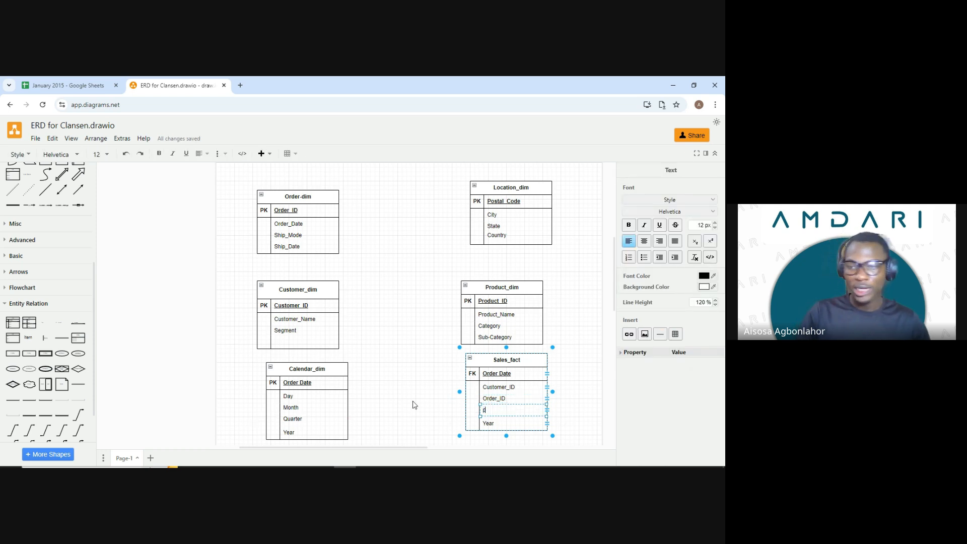
pyautogui.press('BackSpace')
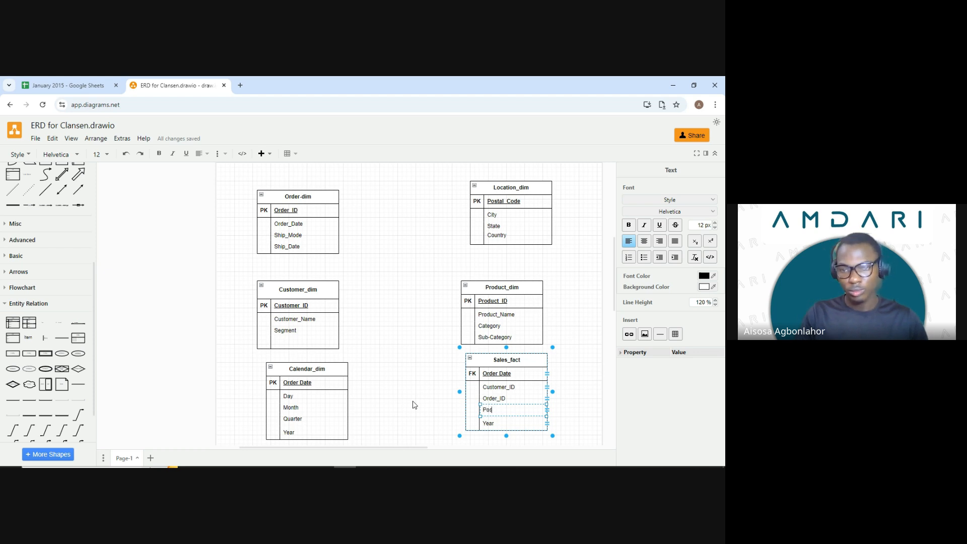
pyautogui.write('Postal_C')
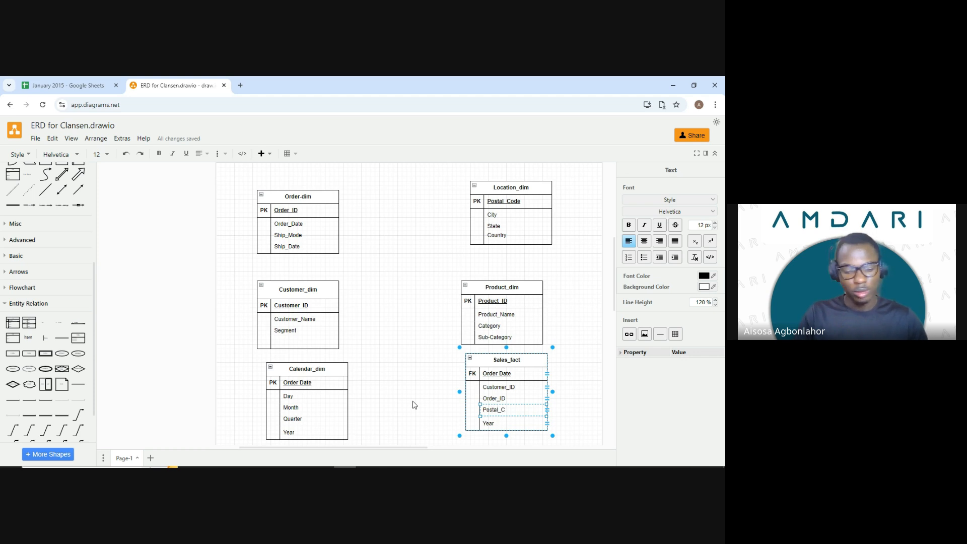
pyautogui.write('od')
pyautogui.write('od')
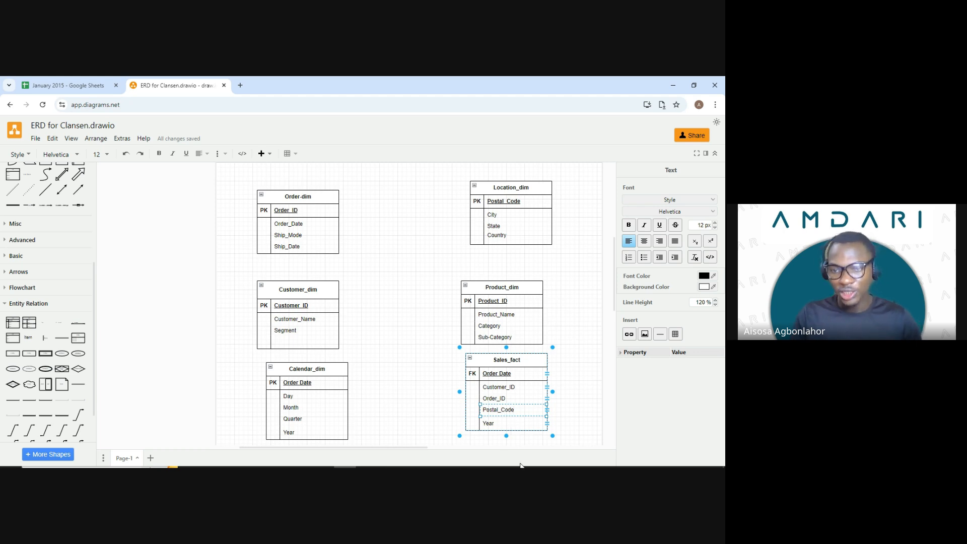
# Rename the Sales_fact table's Year row to Product_ID.
pyautogui.click(490, 425)
pyautogui.doubleClick(489, 425)
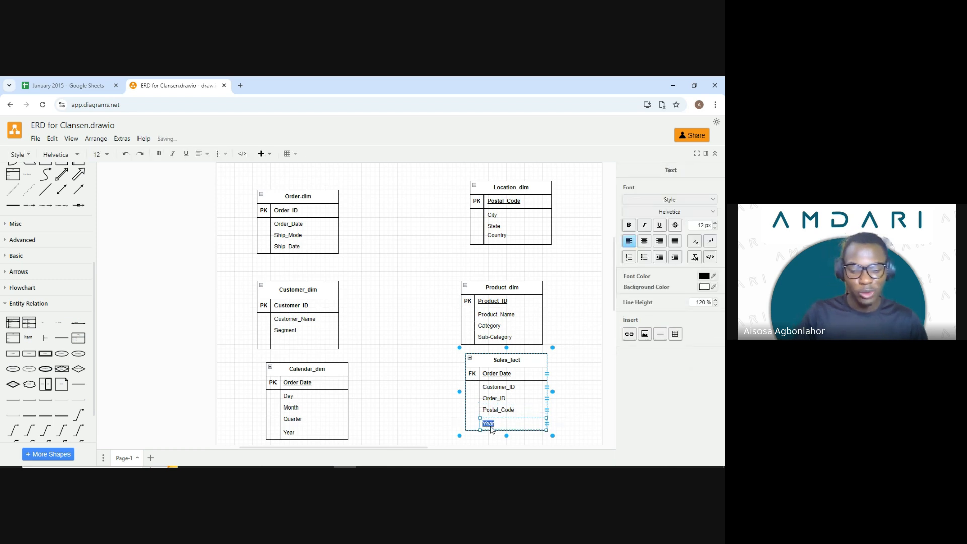
pyautogui.write('Prod')
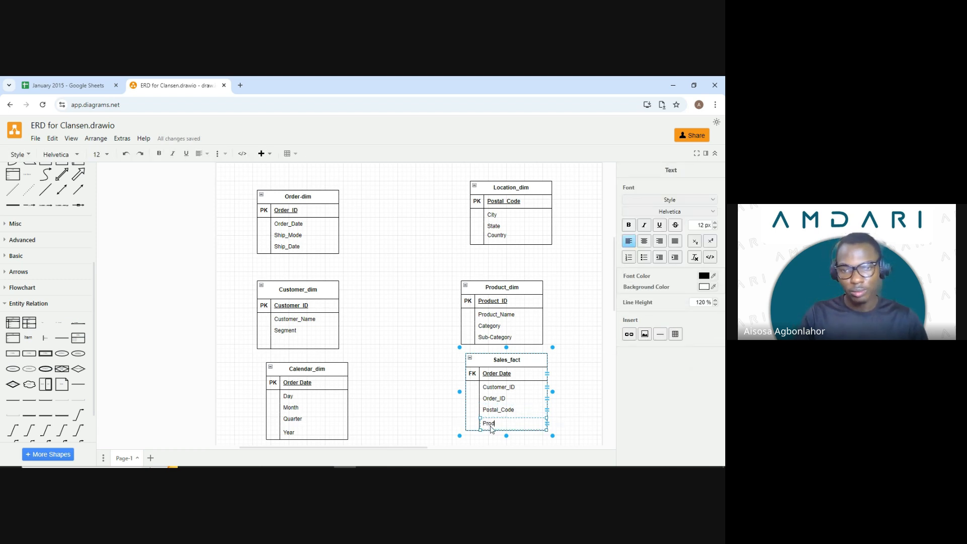
pyautogui.write('uct_ID')
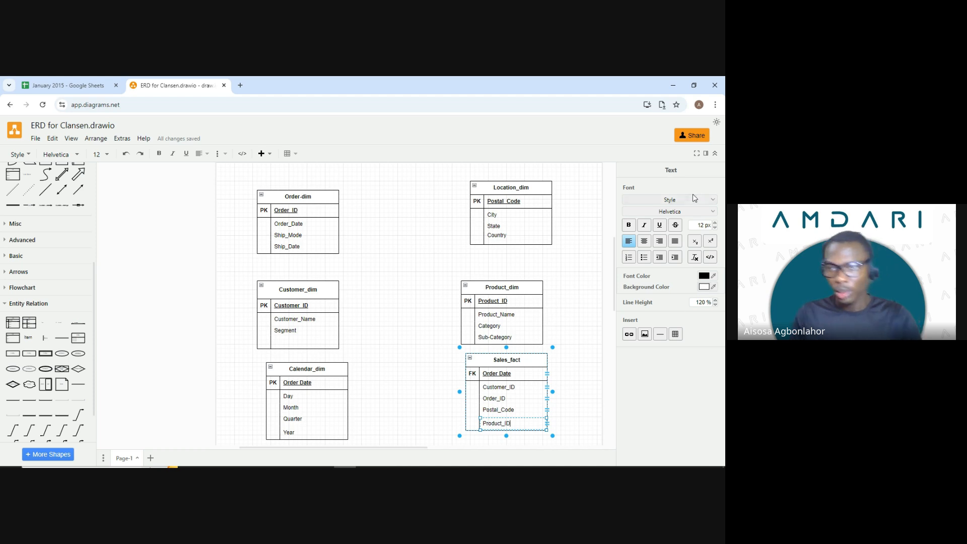
pyautogui.press('Escape')
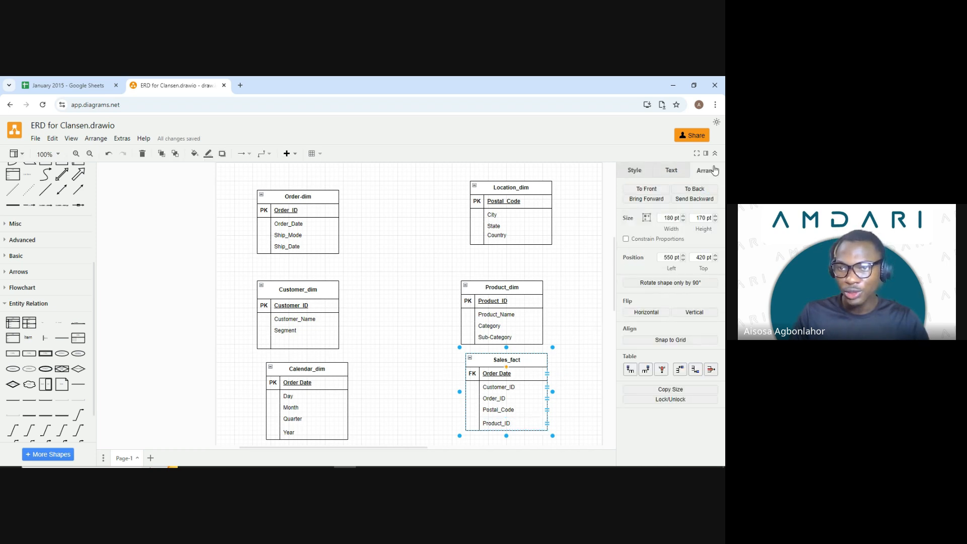
pyautogui.scroll(-2, 586, 373)
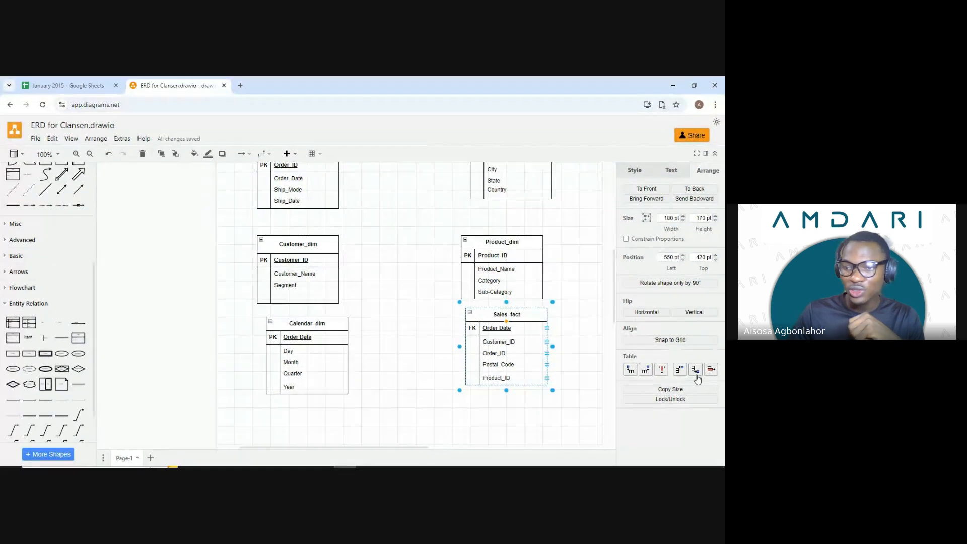
# Add six blank rows below Product_ID in the Sales_fact table.
pyautogui.click(696, 376)
pyautogui.click(696, 376)
pyautogui.click(696, 376)
pyautogui.click(696, 375)
pyautogui.click(696, 375)
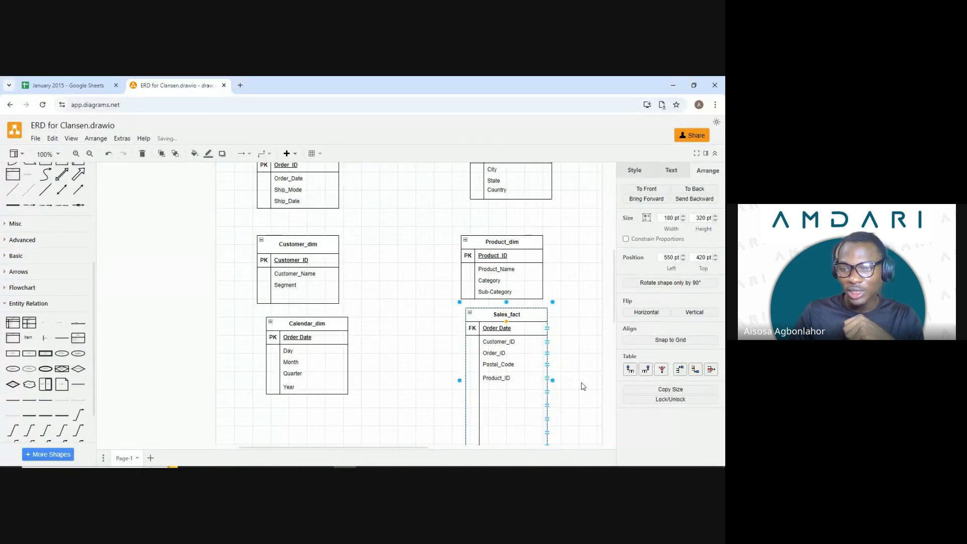
pyautogui.scroll(-3, 582, 386)
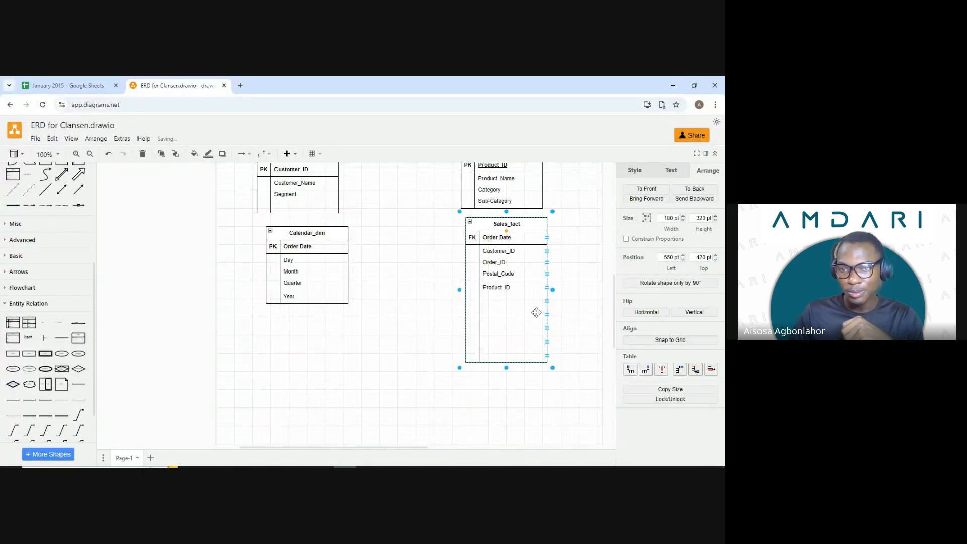
pyautogui.click(696, 369)
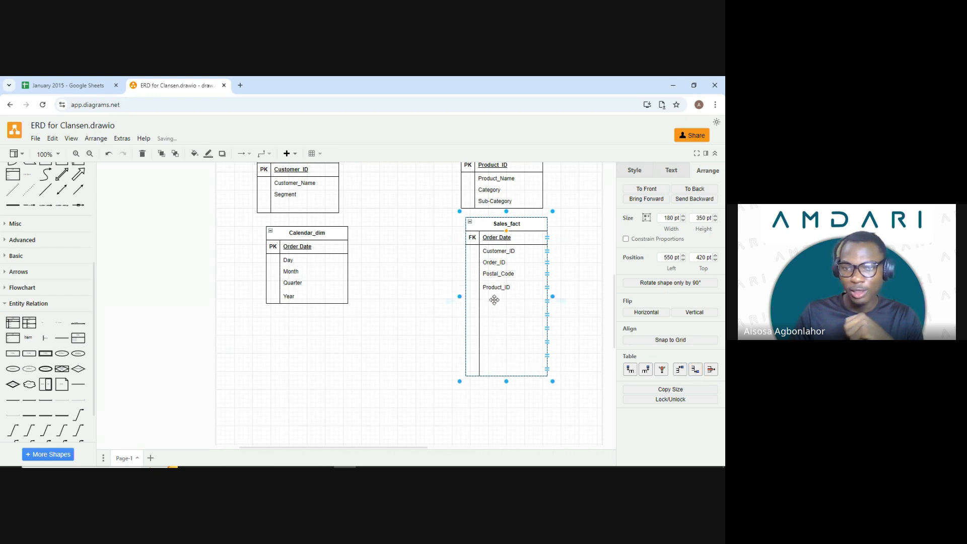
# Enter Sales as the attribute in the blank row directly below Product_ID in the Sales_fact table.
pyautogui.doubleClick(494, 300)
pyautogui.scroll(2, 421, 314)
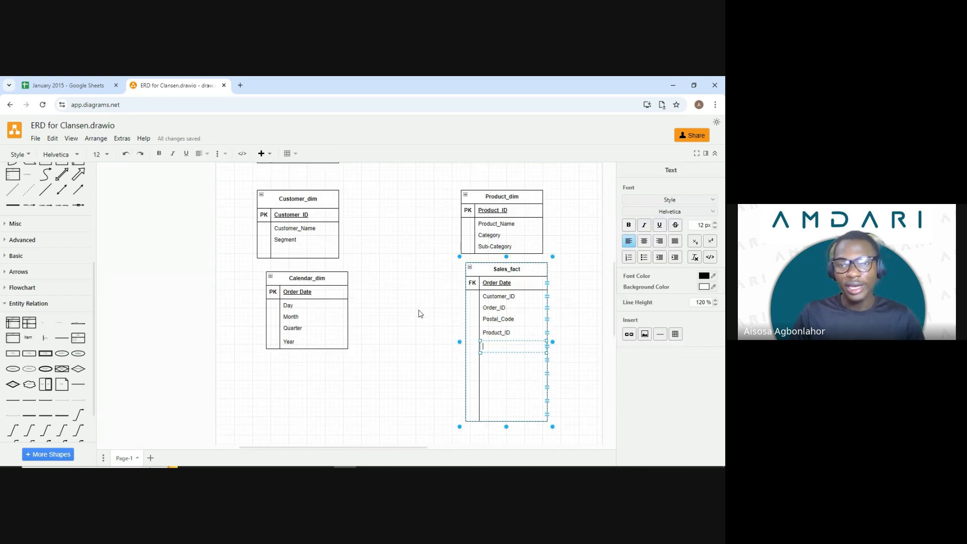
pyautogui.scroll(2, 421, 314)
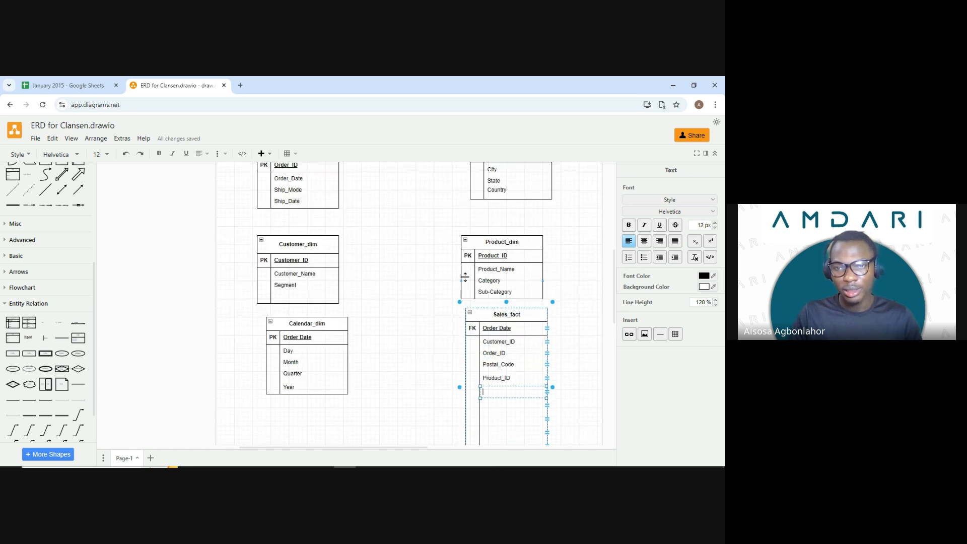
pyautogui.scroll(2, 469, 272)
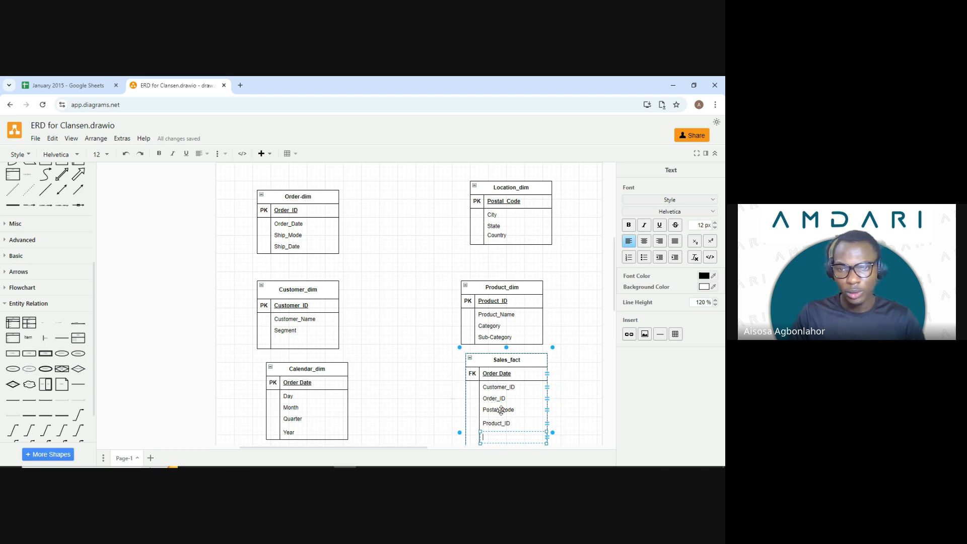
pyautogui.scroll(-2, 405, 367)
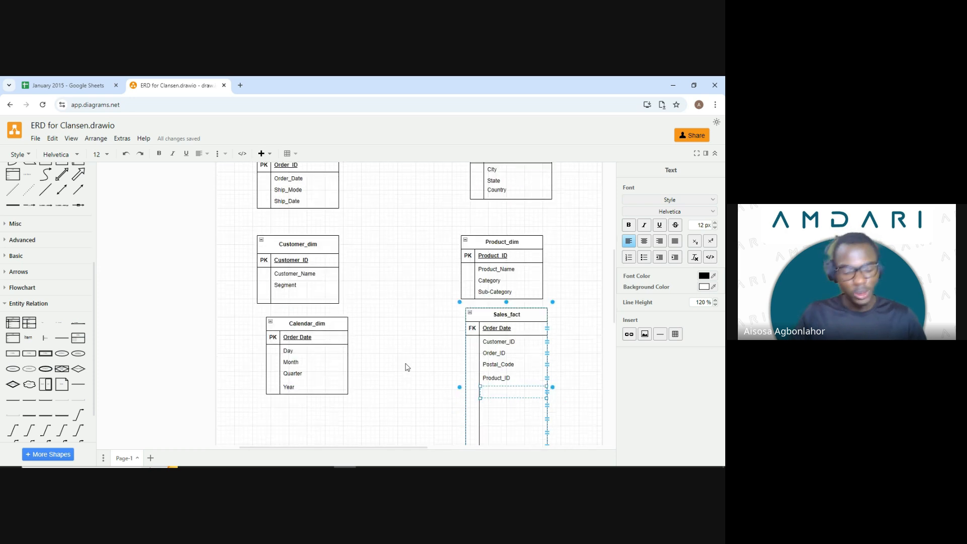
pyautogui.write('A')
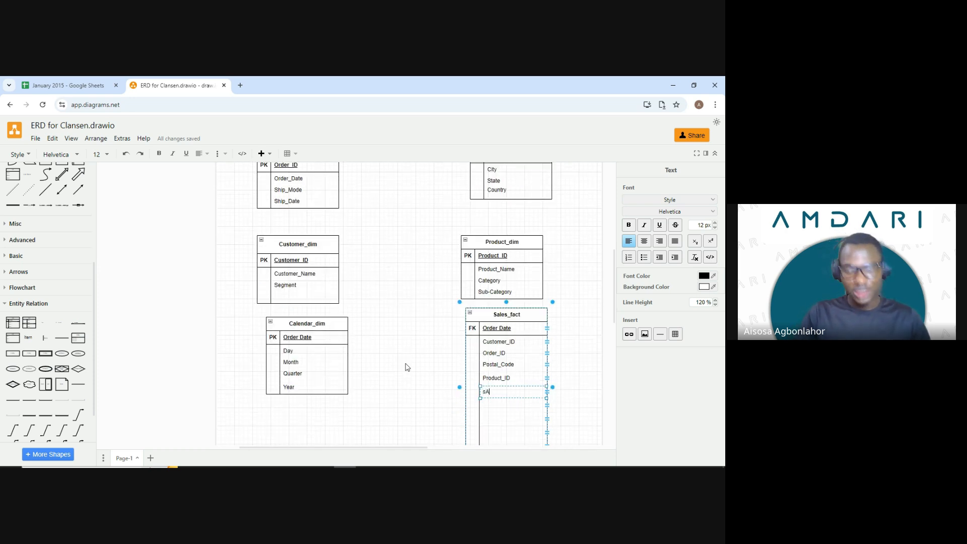
pyautogui.write('ale')
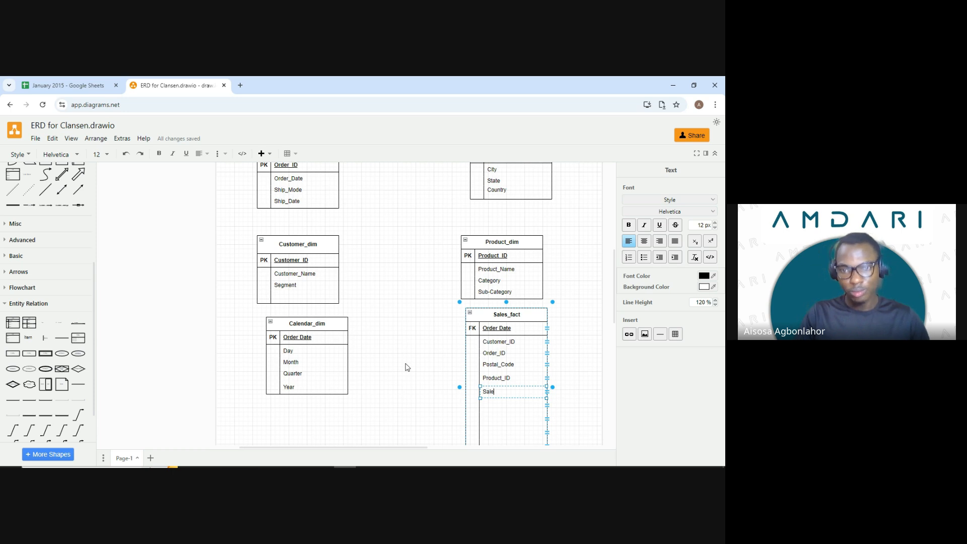
pyautogui.write('s')
# Fill the two rows below Sales in the Sales_fact table with Quantity and Profit.
pyautogui.click(519, 406)
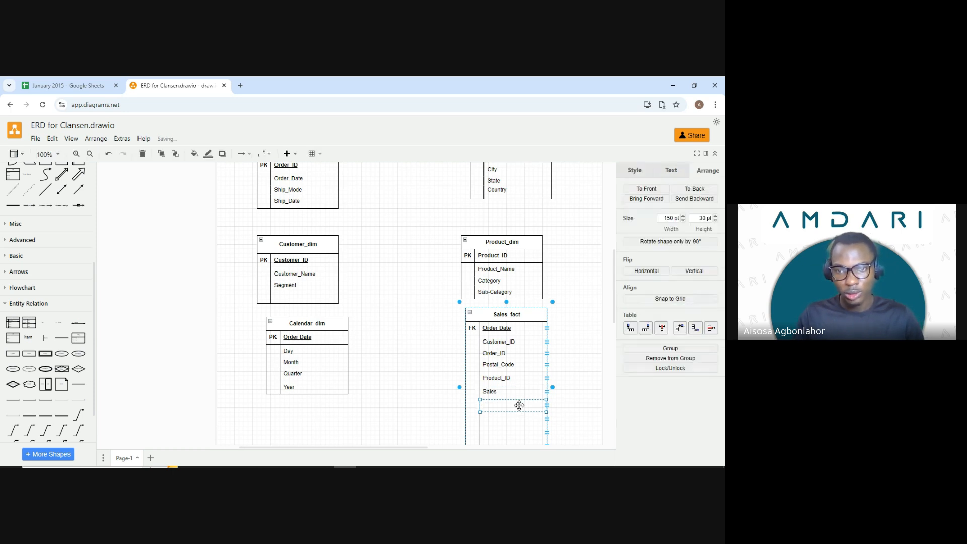
pyautogui.write('Quantity')
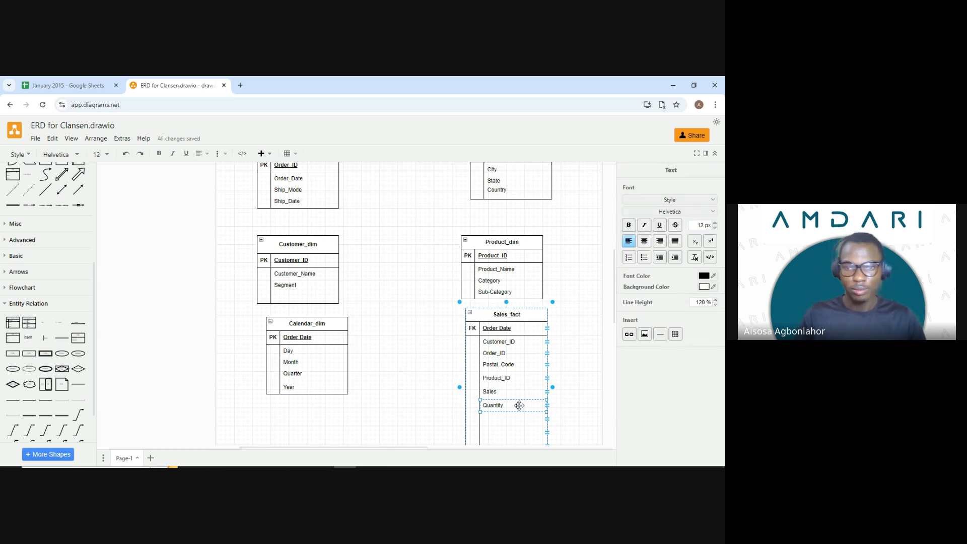
pyautogui.scroll(-1, 519, 405)
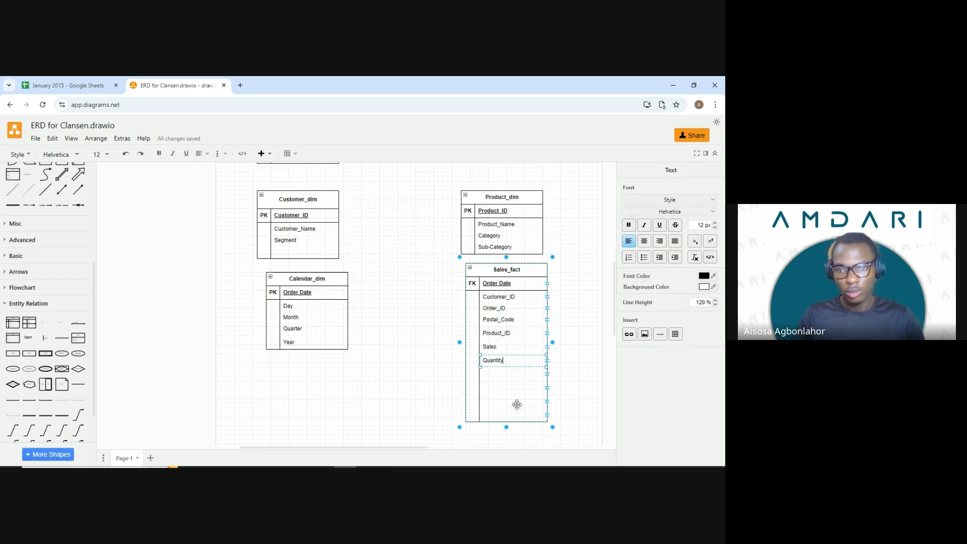
pyautogui.doubleClick(498, 374)
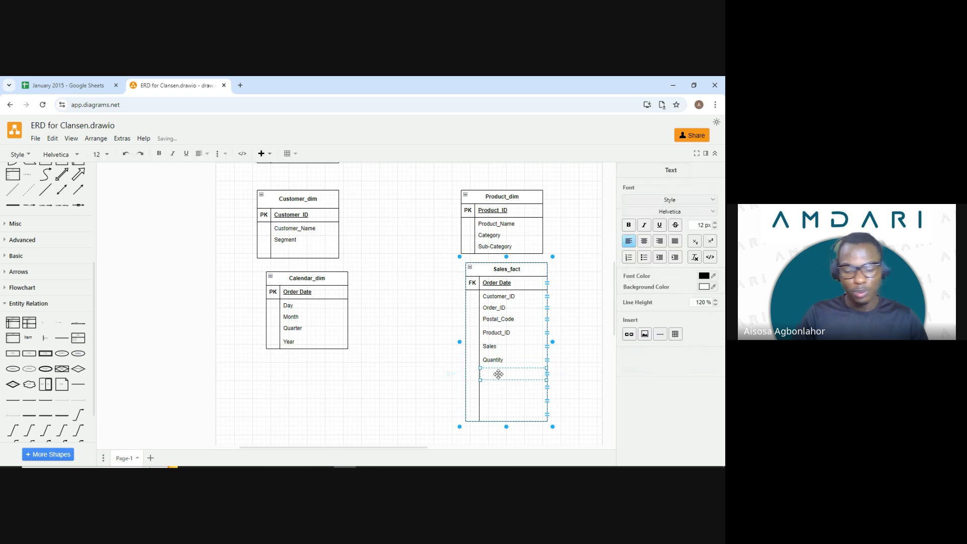
pyautogui.write('Plodu')
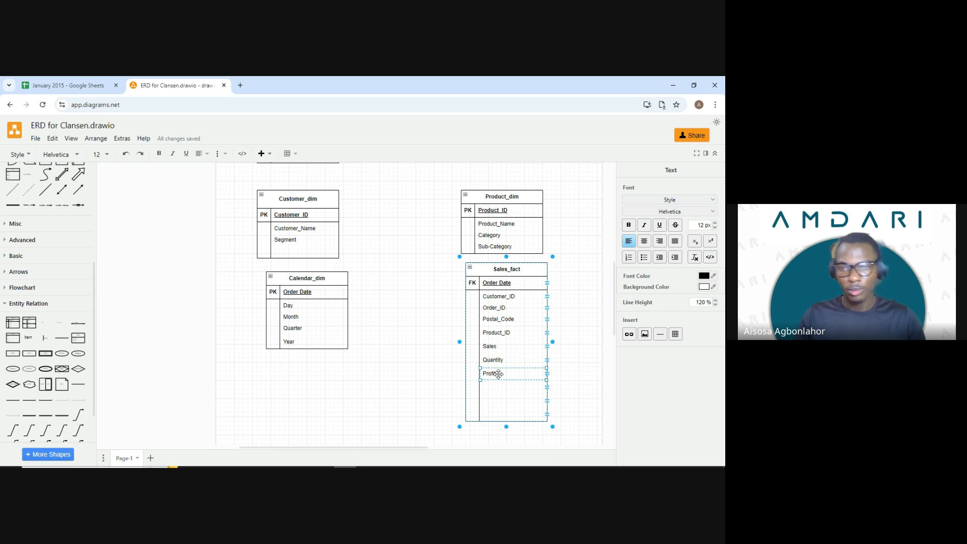
# Enter Profit_Margin in the row below Profit in the Sales_fact table.
pyautogui.click(494, 384)
pyautogui.write('Pr')
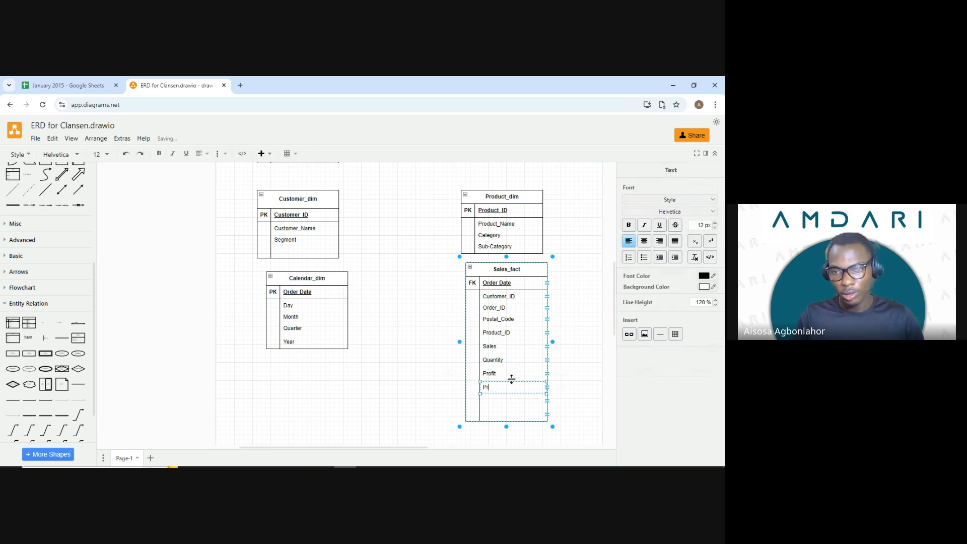
pyautogui.write('ofit')
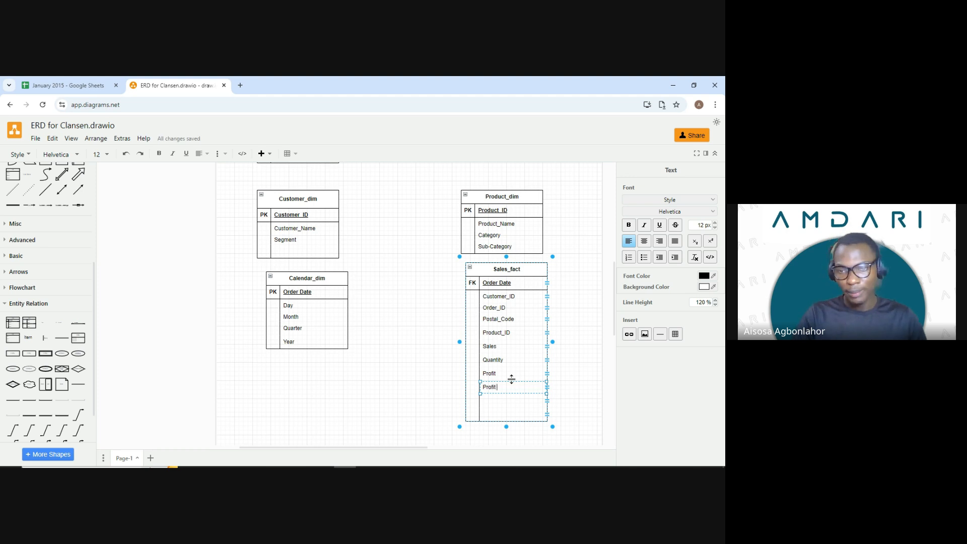
pyautogui.write('_Margin')
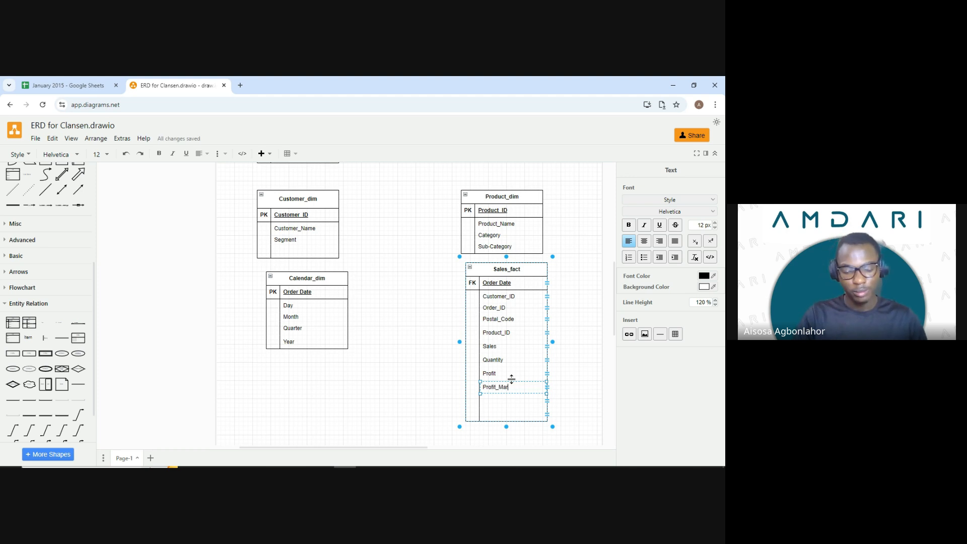
# Check the Sales-fact column list in the January 2015 Google Sheet and add Discount below Profit_Margin in the draw.io Sales_fact table.
pyautogui.click(77, 83)
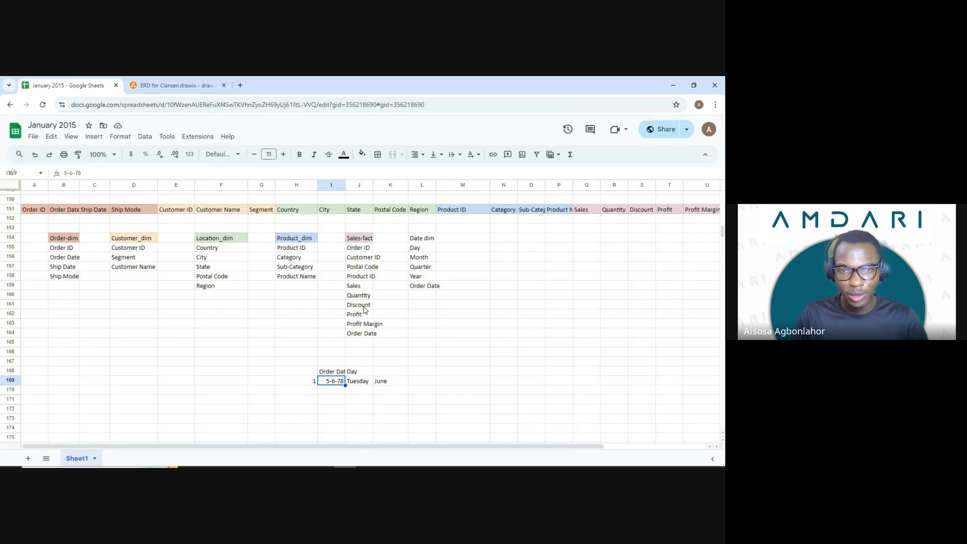
pyautogui.click(177, 85)
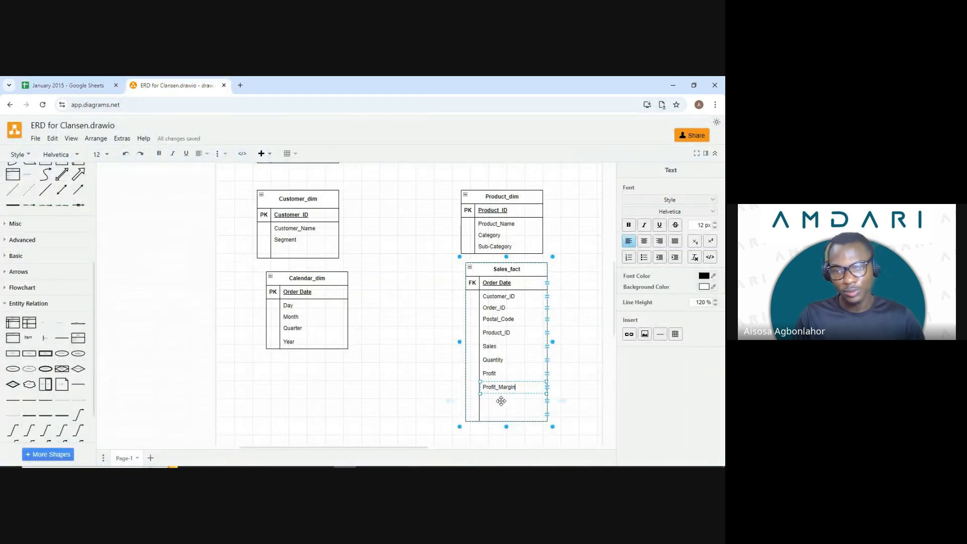
pyautogui.hotkey('ctrl', 'Return')
pyautogui.write('Dis')
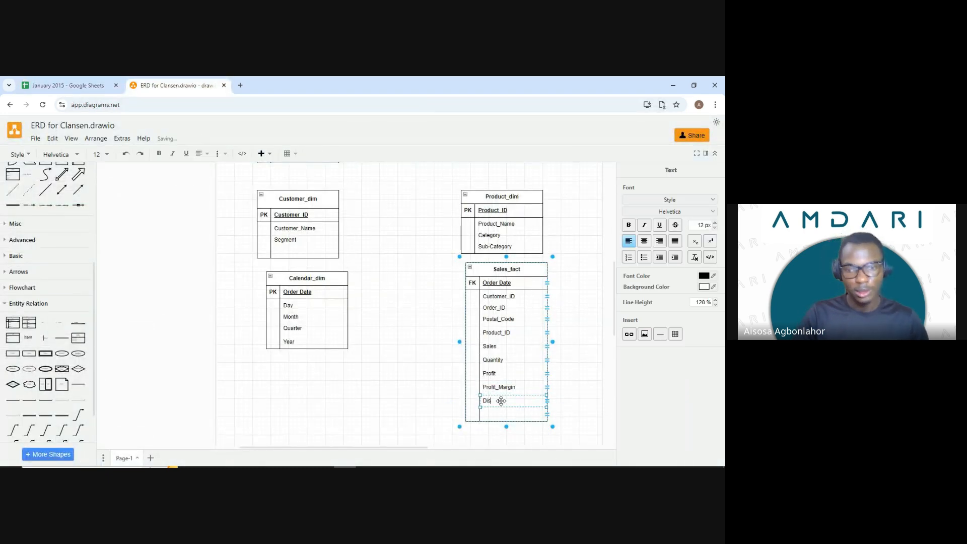
pyautogui.write('count')
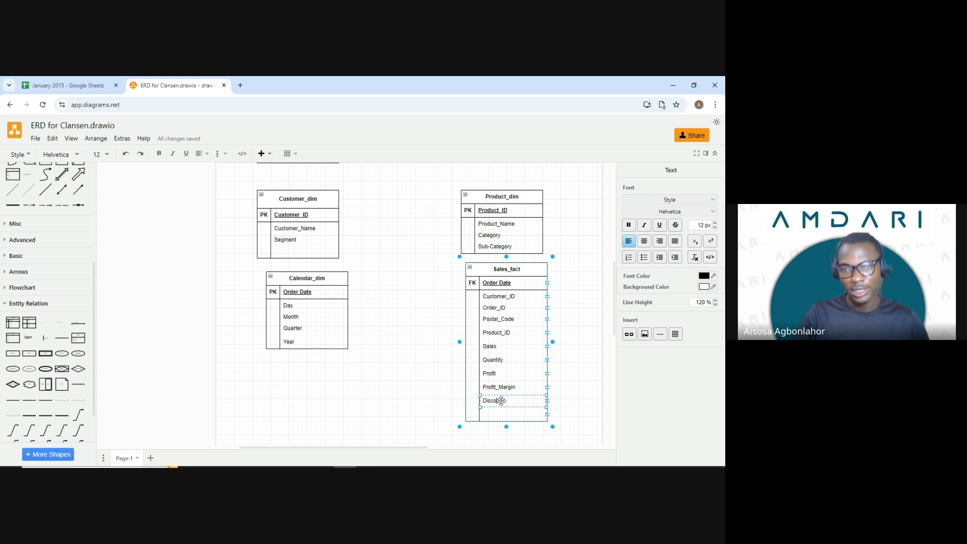
pyautogui.doubleClick(566, 359)
pyautogui.scroll(4, 118, 295)
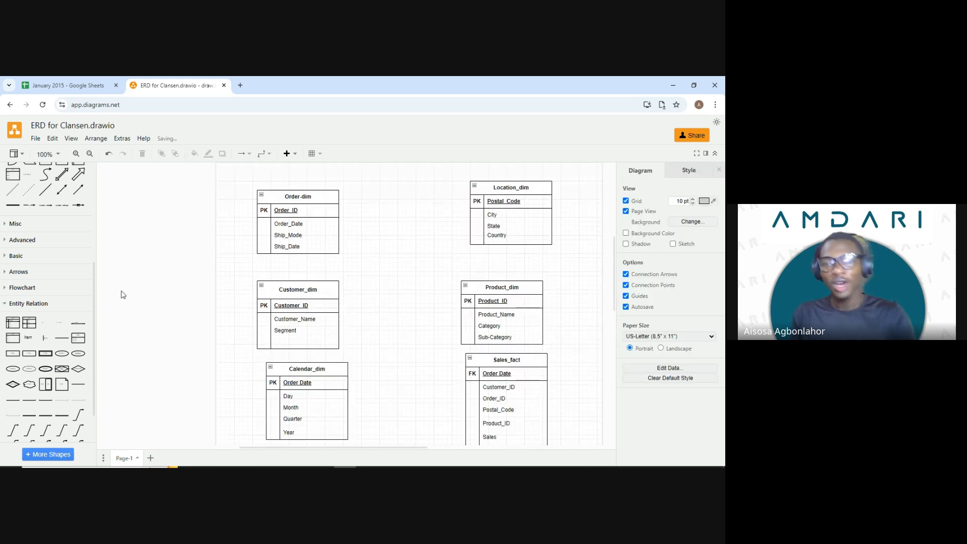
pyautogui.click(468, 288)
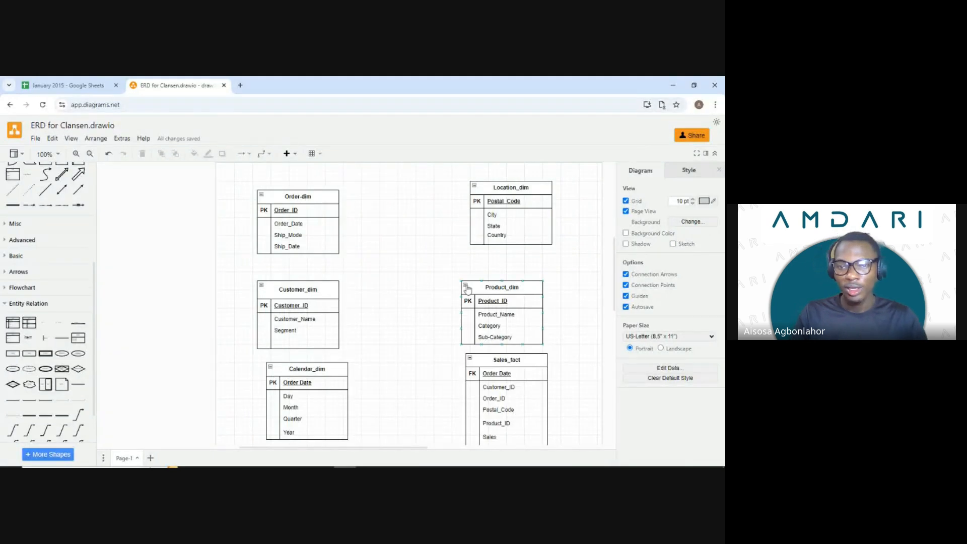
pyautogui.scroll(-2, 467, 288)
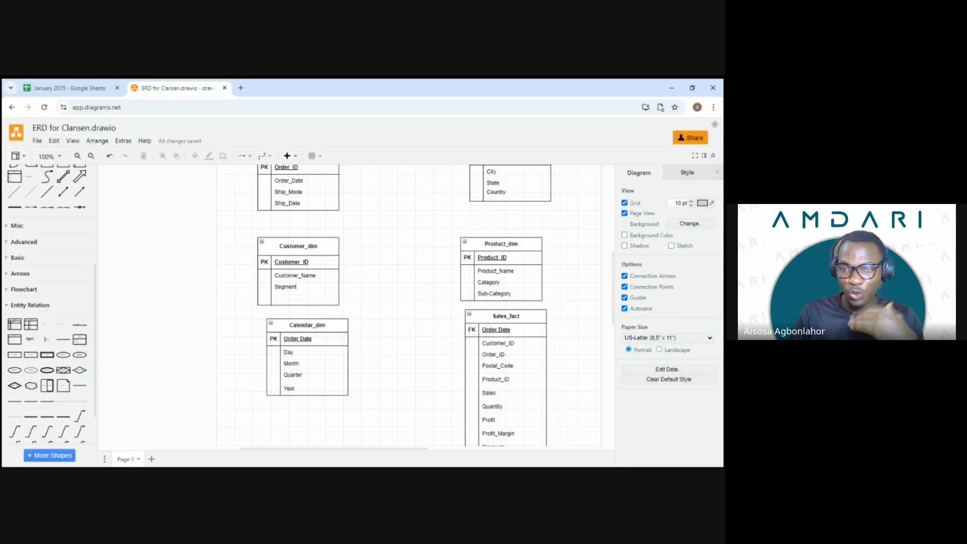
pyautogui.scroll(2, 383, 267)
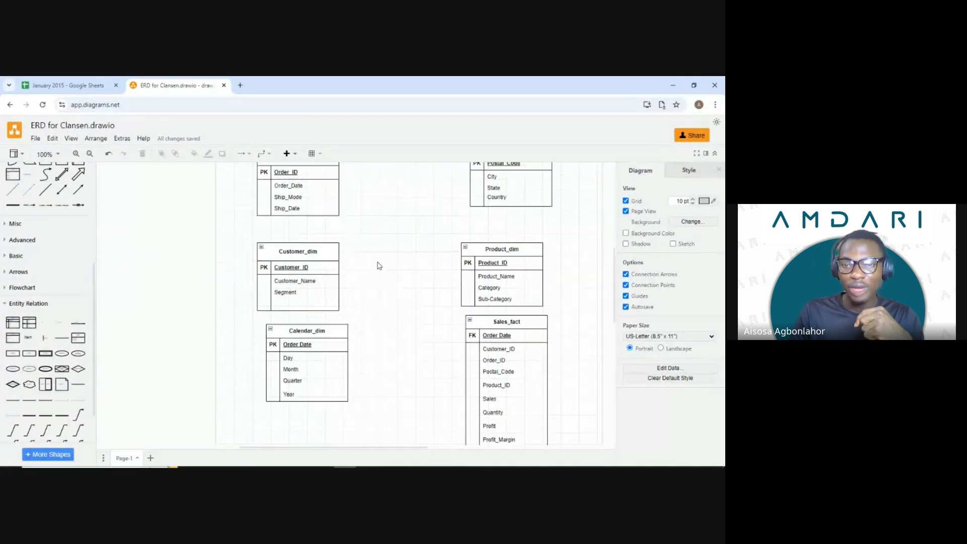
pyautogui.scroll(-2, 328, 307)
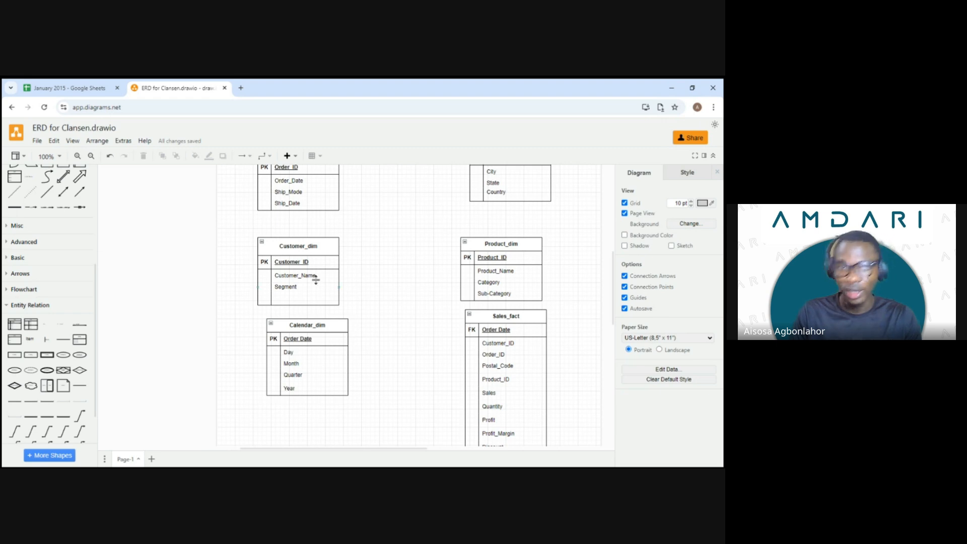
# Move Sales_fact between the two columns of dimension tables and shift Location_dim and Product_dim slightly away from it to widen the gap.
pyautogui.click(491, 314)
pyautogui.moveTo(490, 315); pyautogui.dragTo(391, 197)
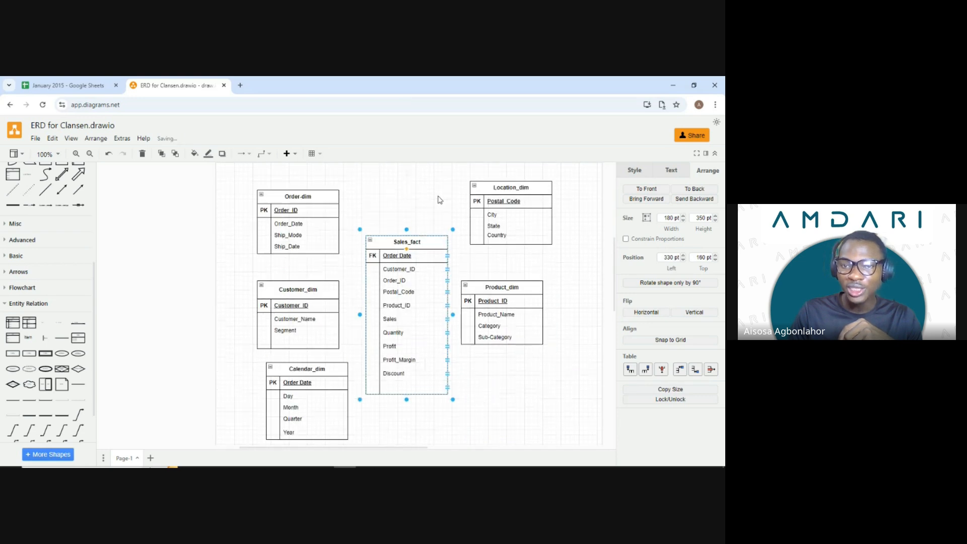
pyautogui.click(521, 183)
pyautogui.moveTo(521, 183); pyautogui.dragTo(535, 184)
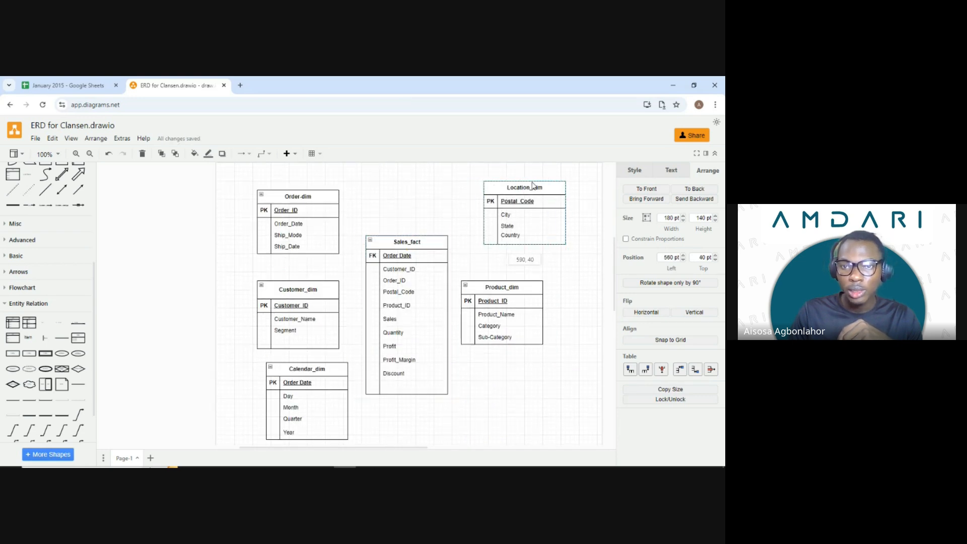
pyautogui.moveTo(500, 288); pyautogui.dragTo(518, 292)
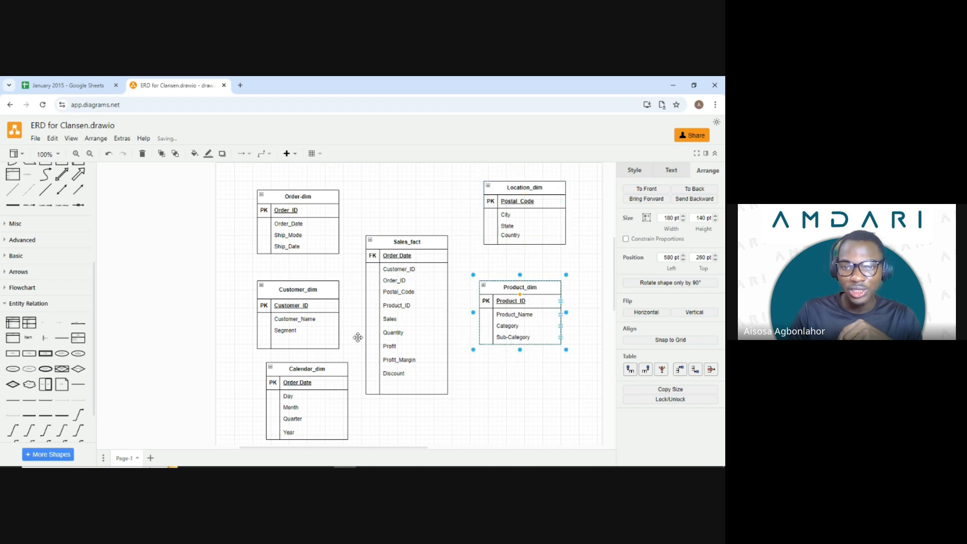
# Move the Calendar_dim table directly beneath Sales_fact, at about 335 pt left and 520 pt top.
pyautogui.moveTo(329, 379); pyautogui.dragTo(398, 402)
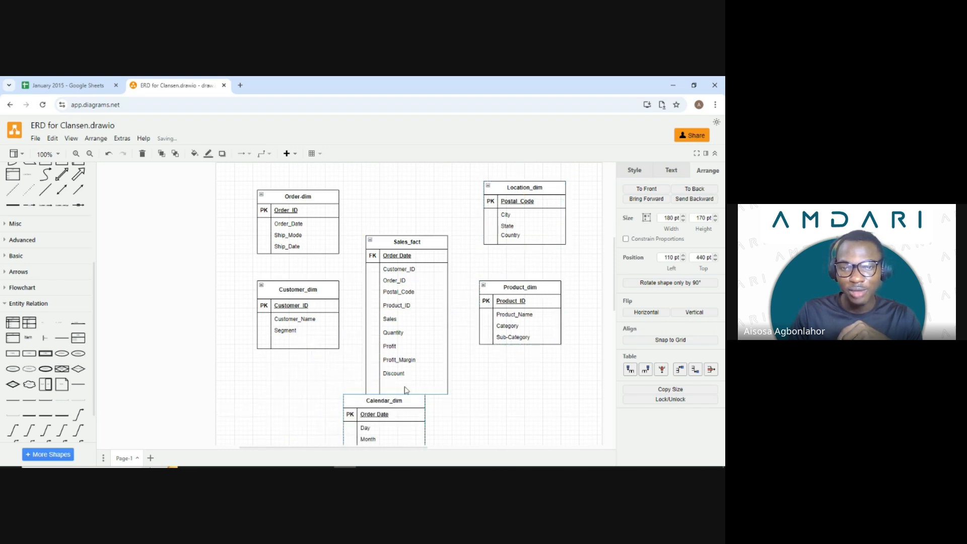
pyautogui.scroll(-3, 401, 360)
pyautogui.moveTo(384, 306); pyautogui.dragTo(409, 311)
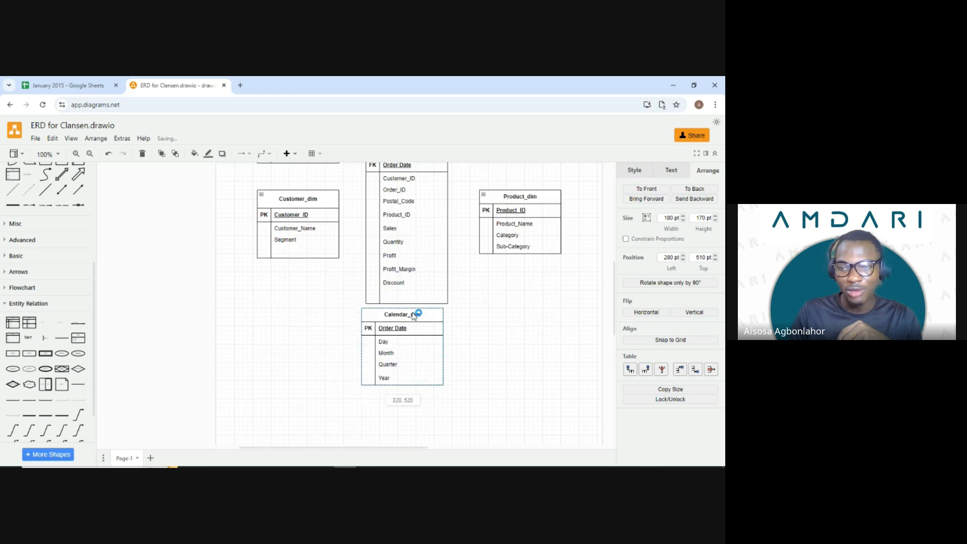
# Collapse the header that shows the file title to give the canvas more room.
pyautogui.scroll(-2, 346, 302)
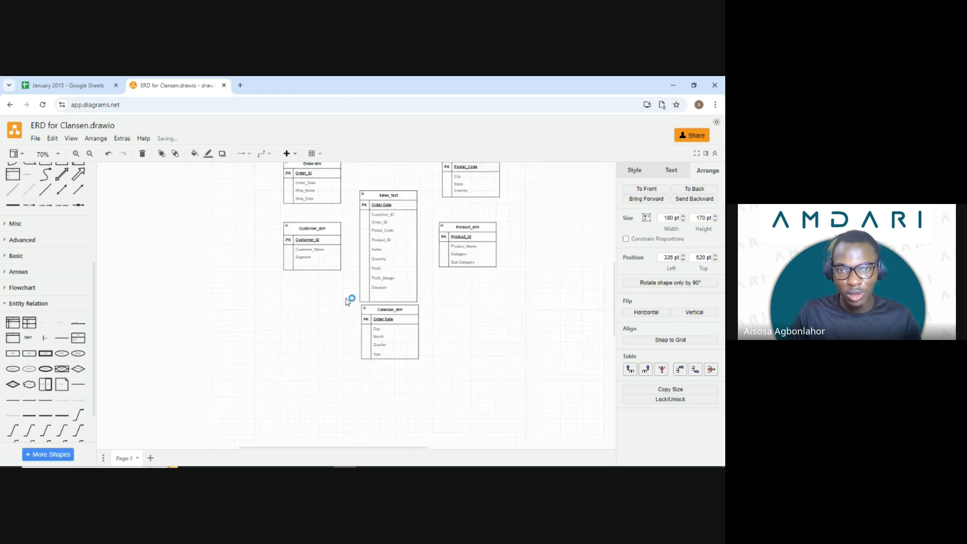
pyautogui.scroll(-1, 347, 300)
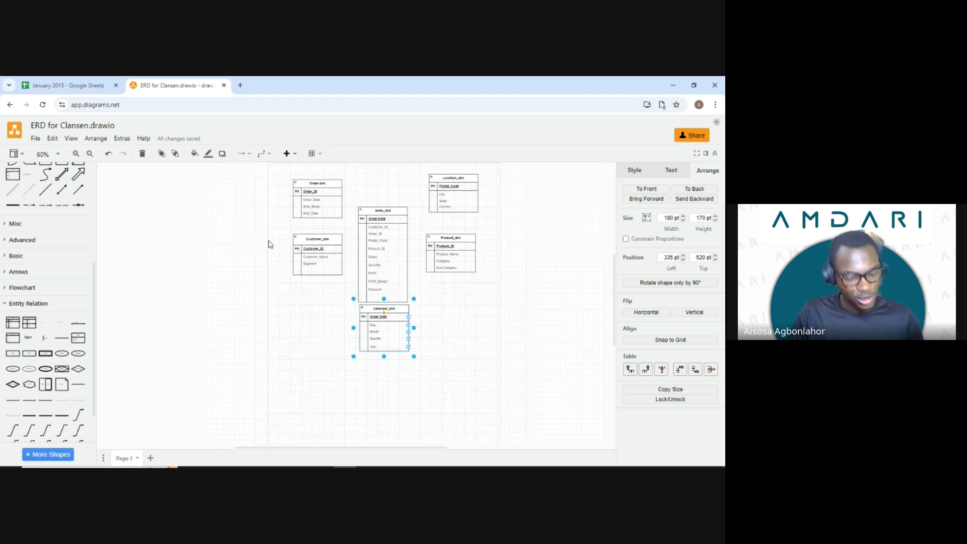
pyautogui.scroll(2, 268, 244)
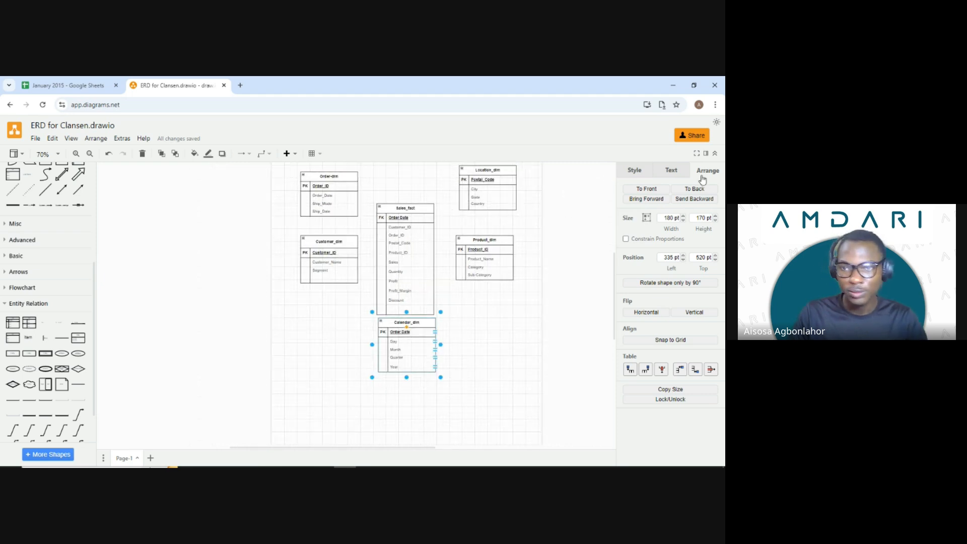
pyautogui.click(715, 154)
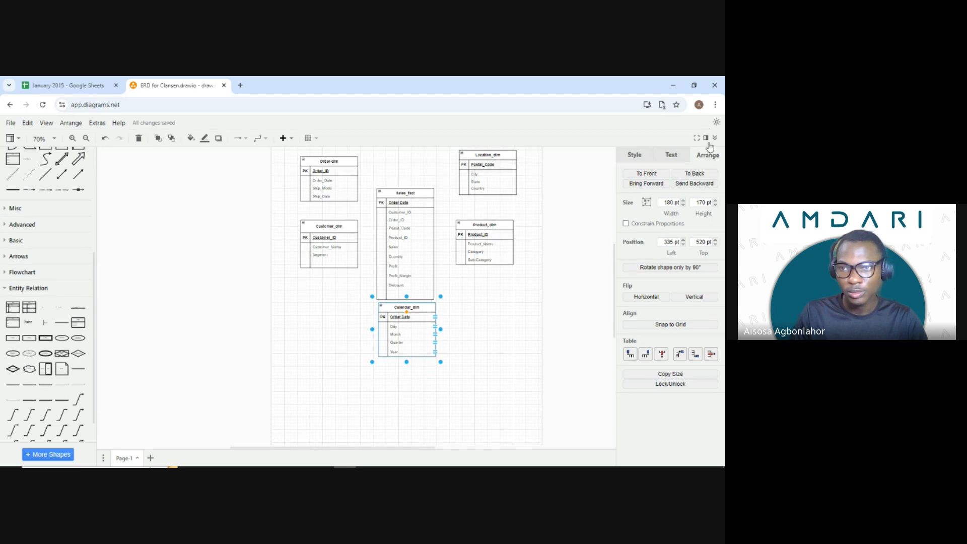
# Lower Customer_dim to about 70 pt left and 370 pt top, and Product_dim to about 580 pt left and 360 pt top.
pyautogui.click(697, 138)
pyautogui.scroll(2, 531, 231)
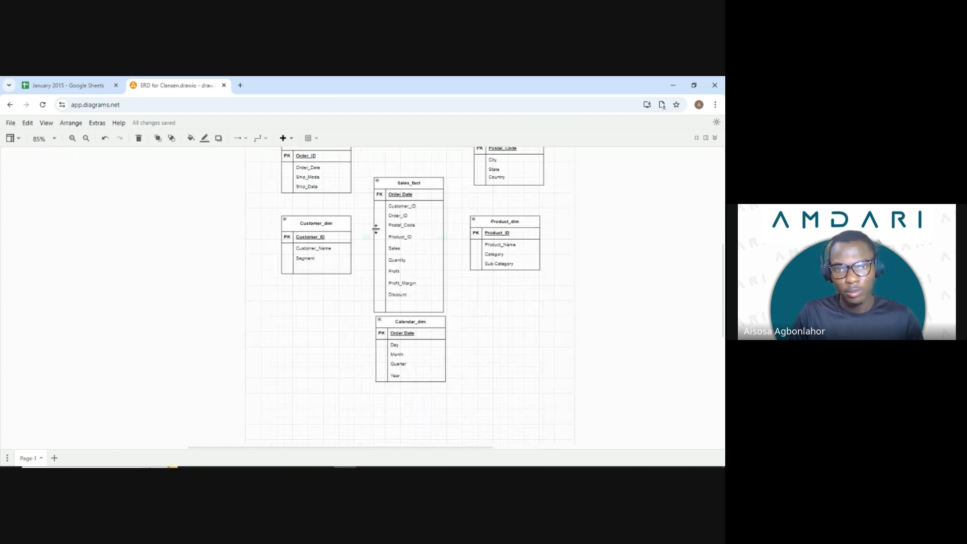
pyautogui.scroll(2, 375, 227)
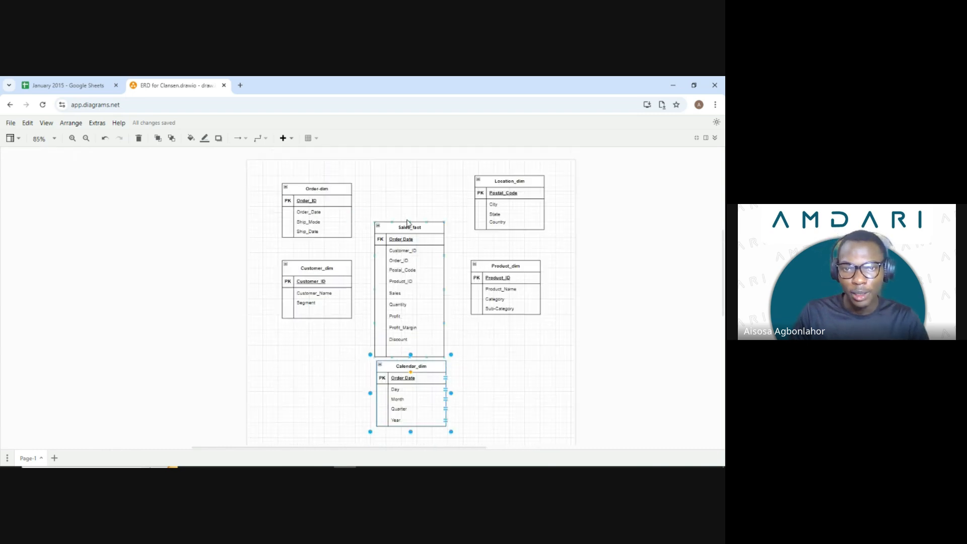
pyautogui.moveTo(325, 271); pyautogui.dragTo(319, 314)
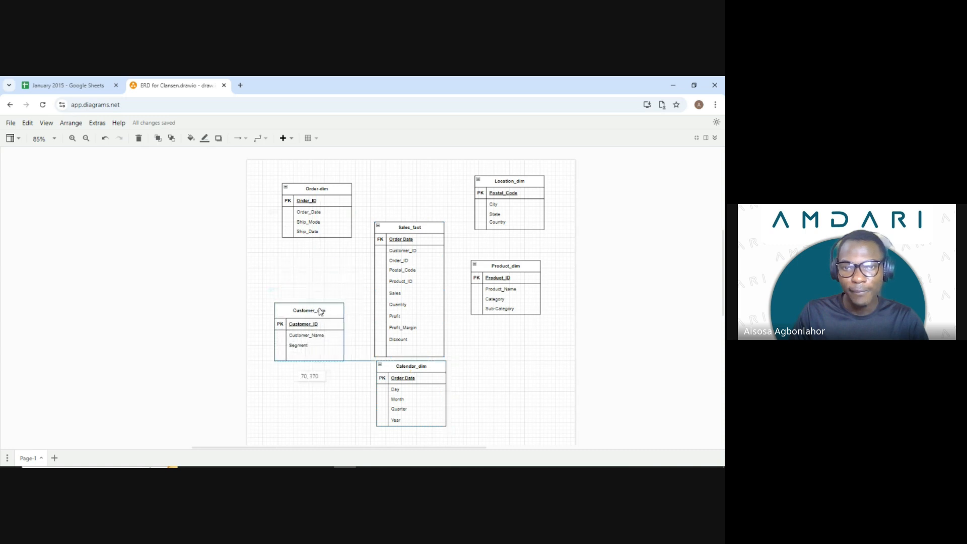
pyautogui.moveTo(501, 267); pyautogui.dragTo(501, 306)
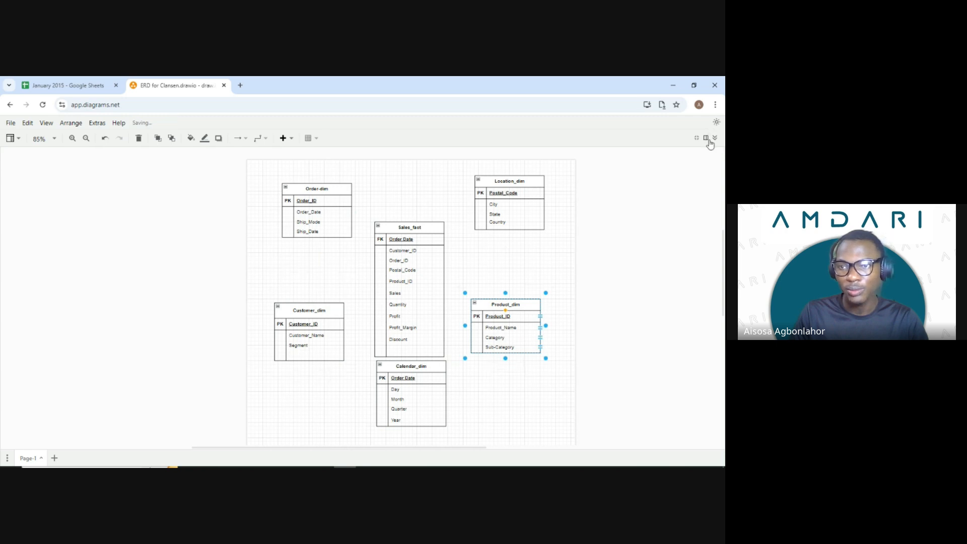
pyautogui.click(712, 137)
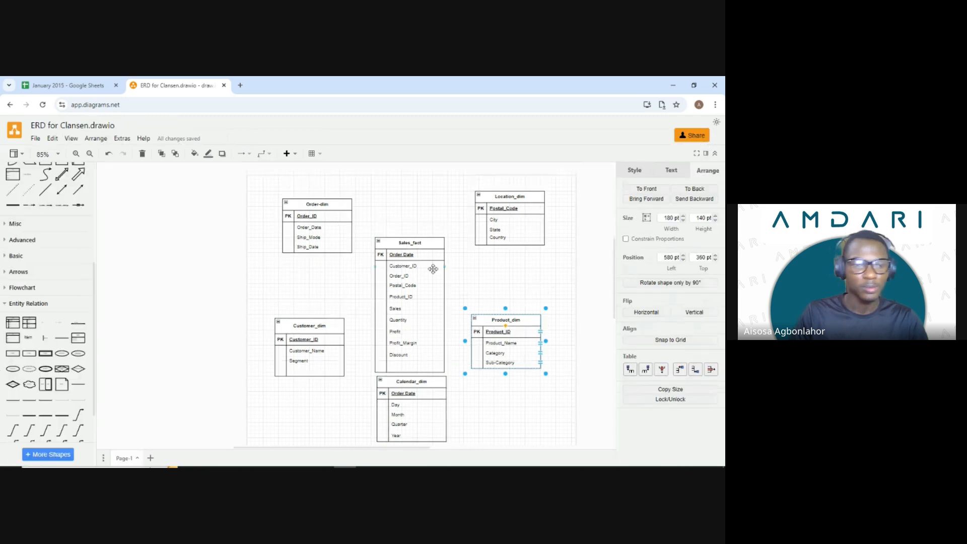
pyautogui.scroll(-1, 61, 312)
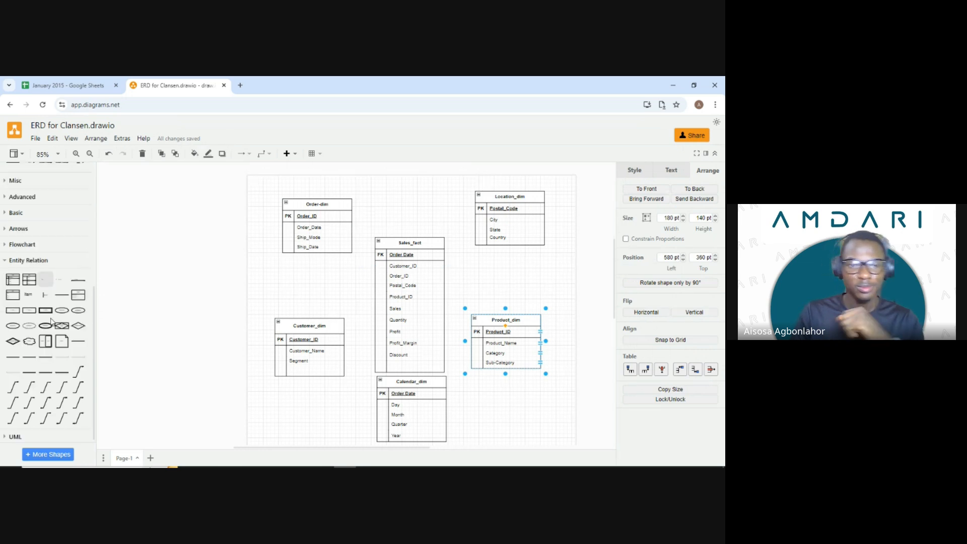
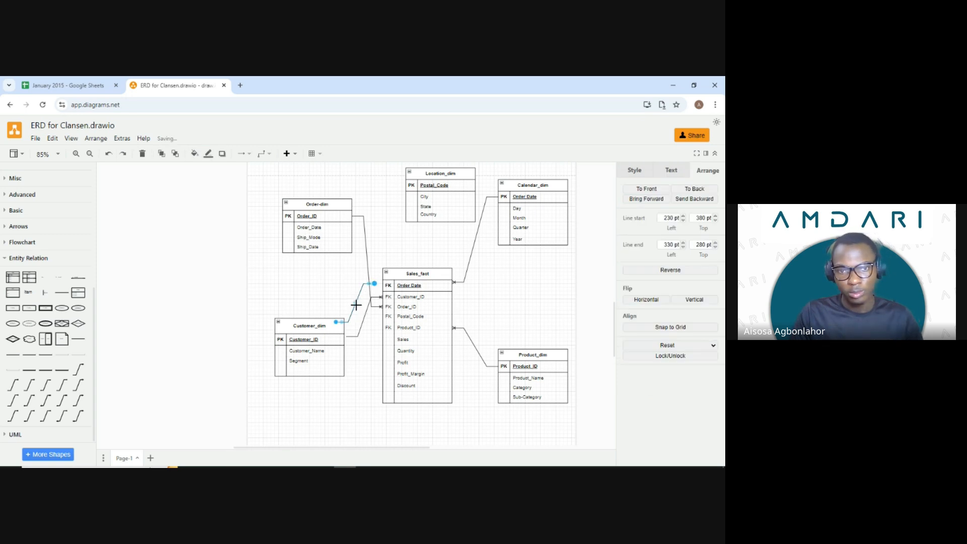
# Try to link Location_dim's Postal_Code row to Sales_fact by reattaching both ends of the loose connector.
pyautogui.press('Escape')
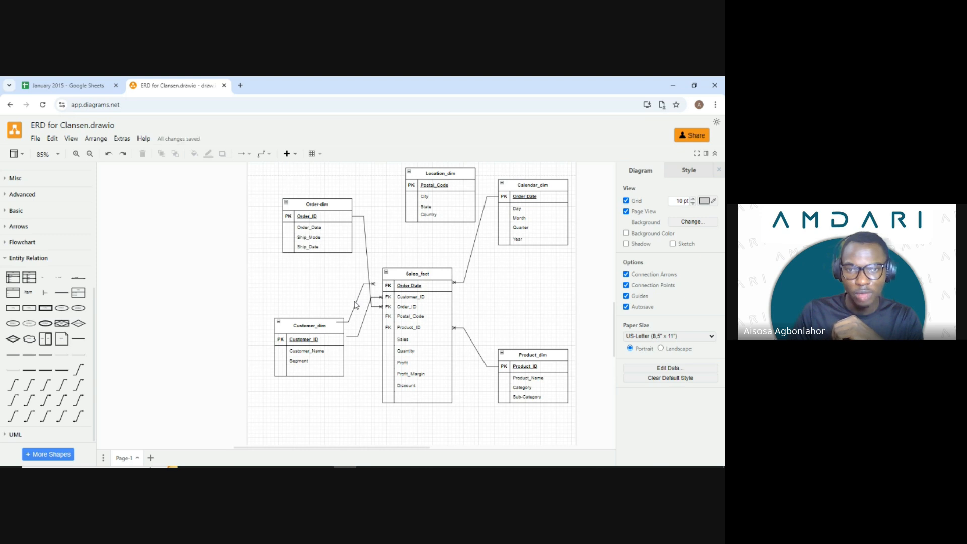
pyautogui.click(355, 303)
pyautogui.moveTo(374, 284)
pyautogui.mouseDown()
pyautogui.moveTo(386, 275)
pyautogui.moveTo(396, 189)
pyautogui.moveTo(406, 186)
pyautogui.mouseUp()
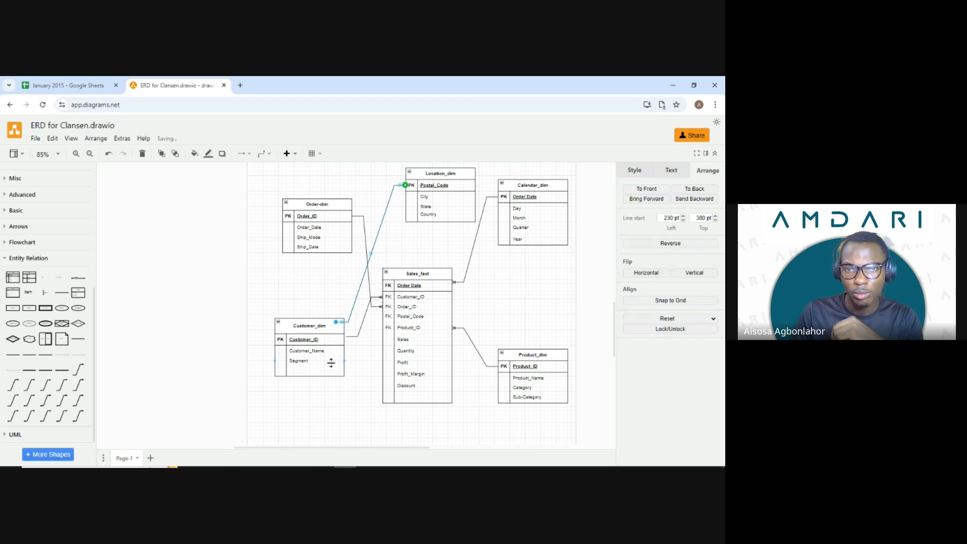
pyautogui.moveTo(338, 324); pyautogui.dragTo(376, 289)
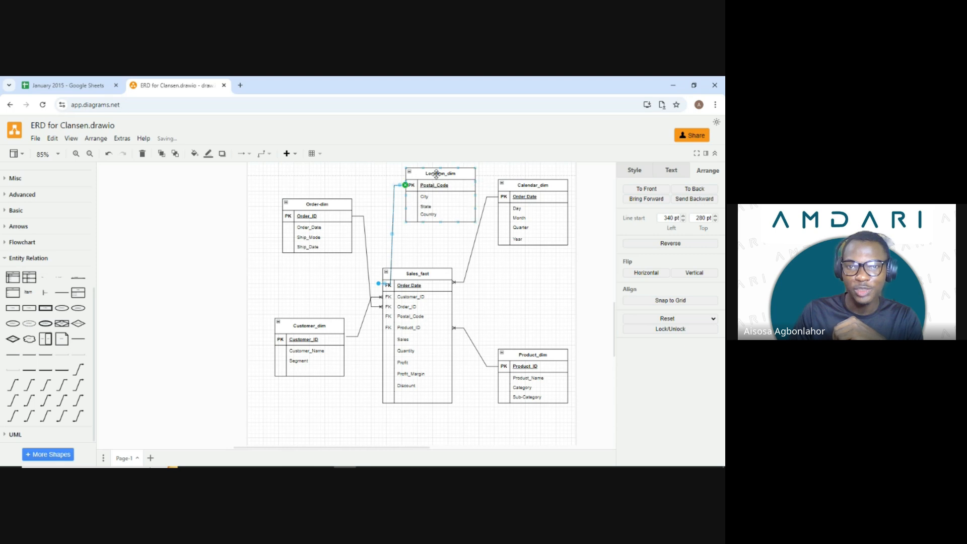
# Move Location_dim beneath Customer_dim, at about 30 pt left and 580 pt top, and delete the connector attached to it.
pyautogui.moveTo(434, 174); pyautogui.dragTo(290, 403)
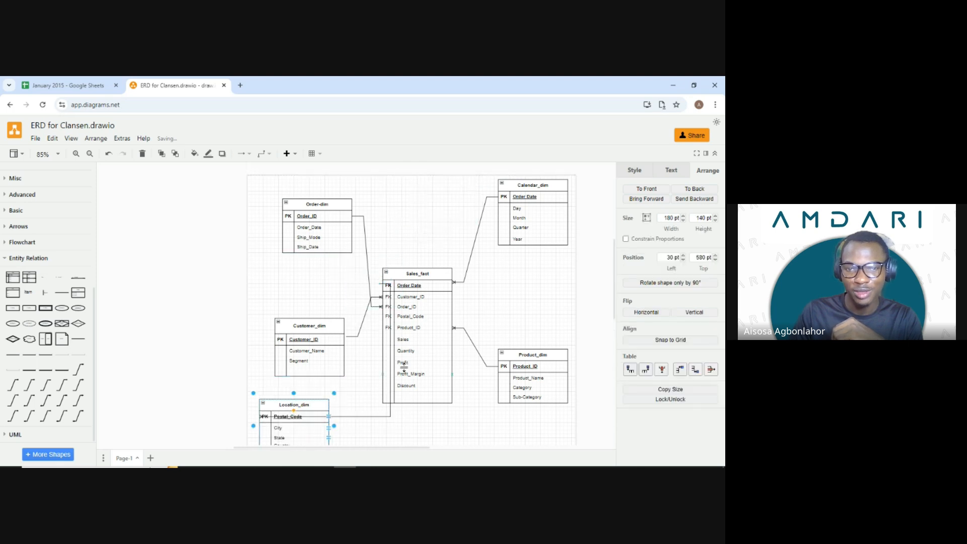
pyautogui.click(351, 418)
pyautogui.click(336, 422)
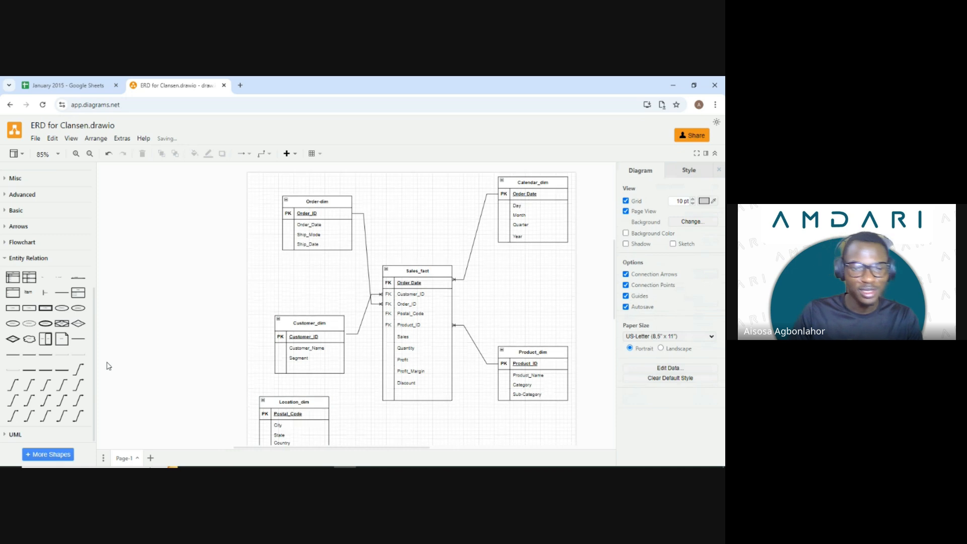
# Insert an entity relation connector from Location_dim's Postal_Code primary key to the Postal_Code foreign key in Sales_fact.
pyautogui.scroll(-2, 109, 367)
pyautogui.click(11, 386)
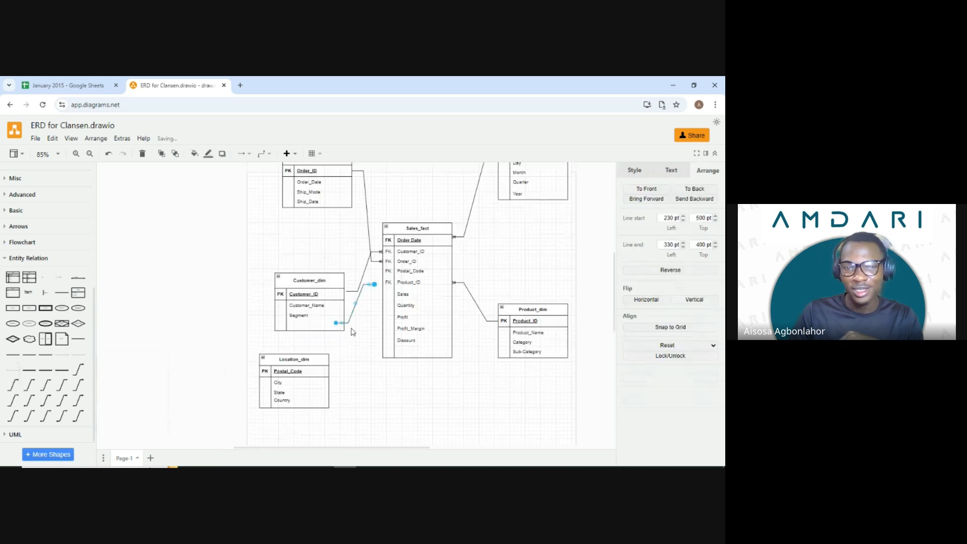
pyautogui.moveTo(337, 328); pyautogui.dragTo(328, 367)
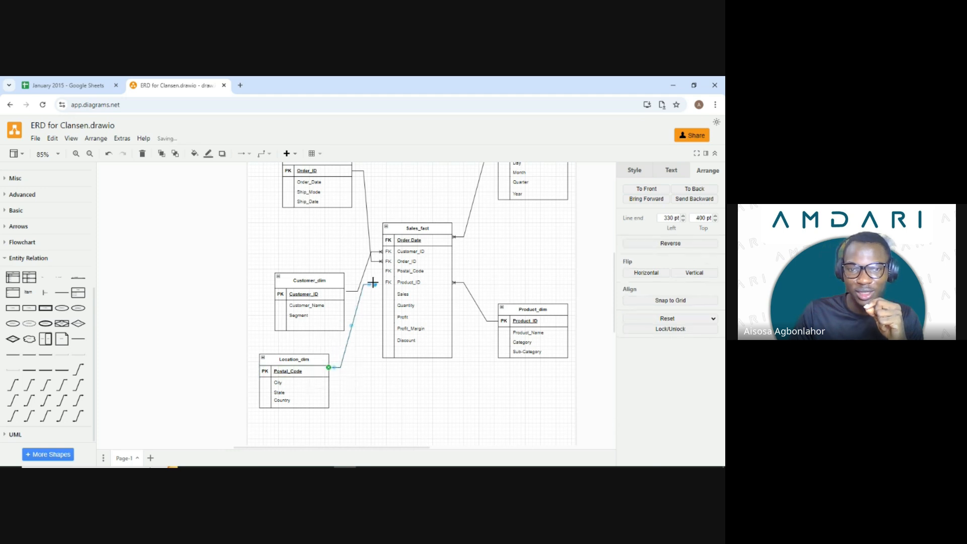
pyautogui.moveTo(374, 284); pyautogui.dragTo(382, 271)
# Shift Location_dim closer to Sales_fact, at about 80 pt left and 580 pt top, and look over the linked tables.
pyautogui.moveTo(285, 358); pyautogui.dragTo(314, 366)
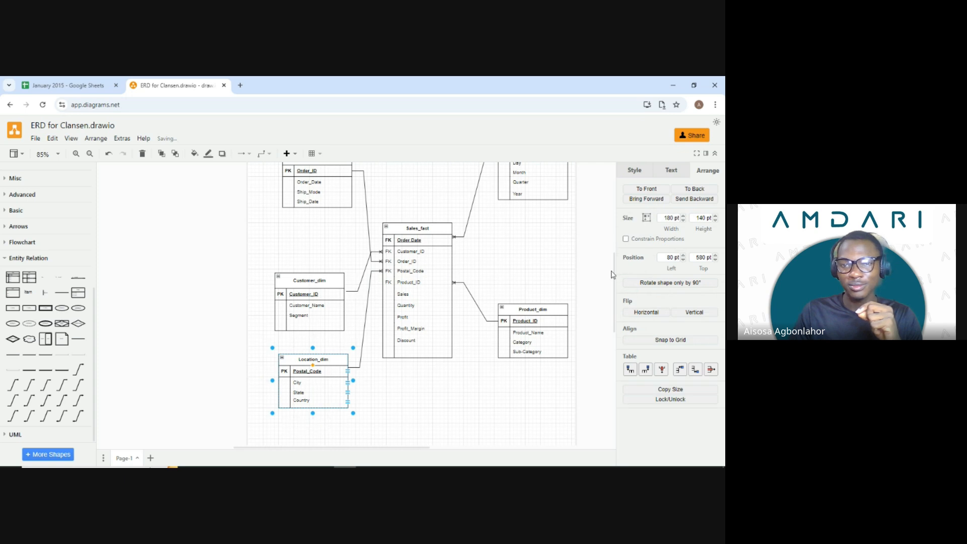
pyautogui.moveTo(612, 274); pyautogui.dragTo(612, 262)
pyautogui.click(145, 299)
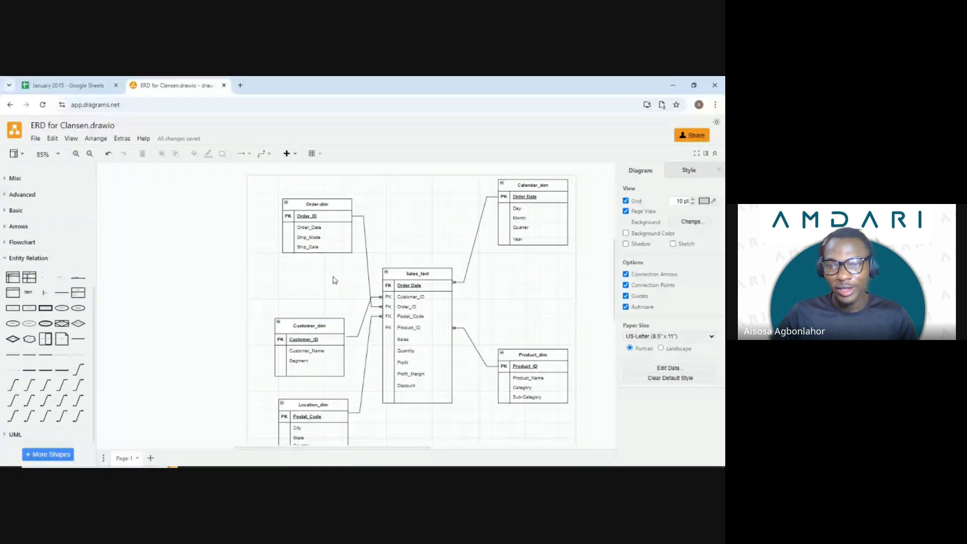
pyautogui.scroll(-2, 217, 292)
pyautogui.scroll(2, 232, 284)
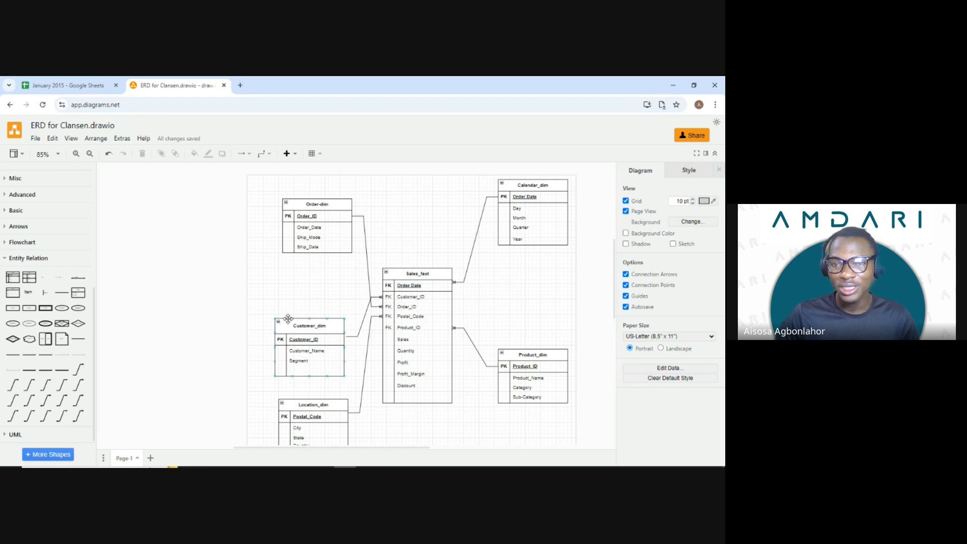
# Fill the Order-dim table header with light green D5E8D4.
pyautogui.click(302, 217)
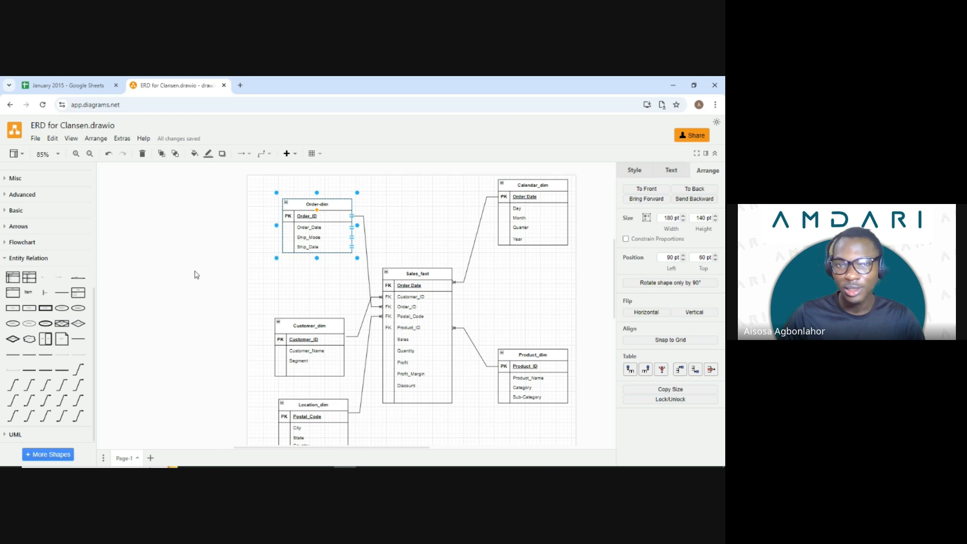
pyautogui.click(195, 155)
pyautogui.click(318, 268)
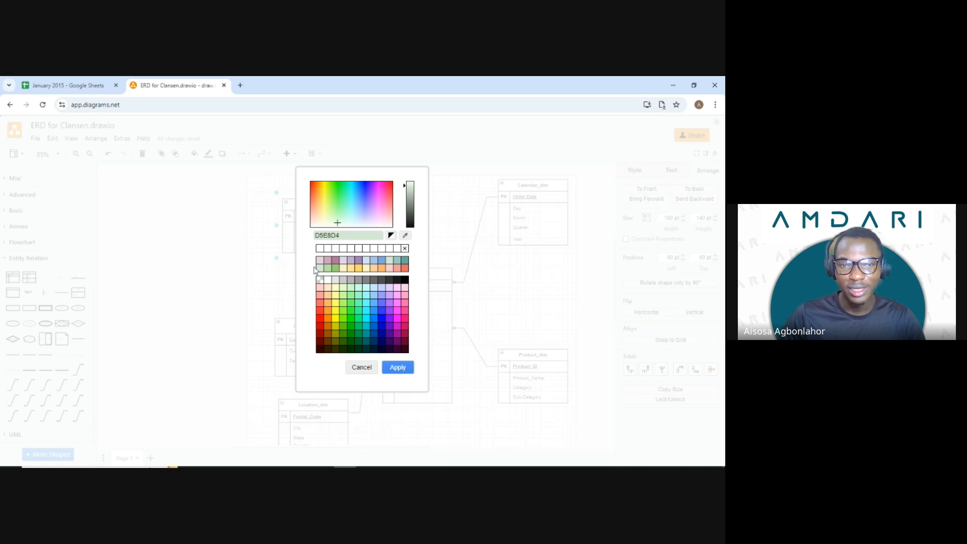
pyautogui.click(383, 371)
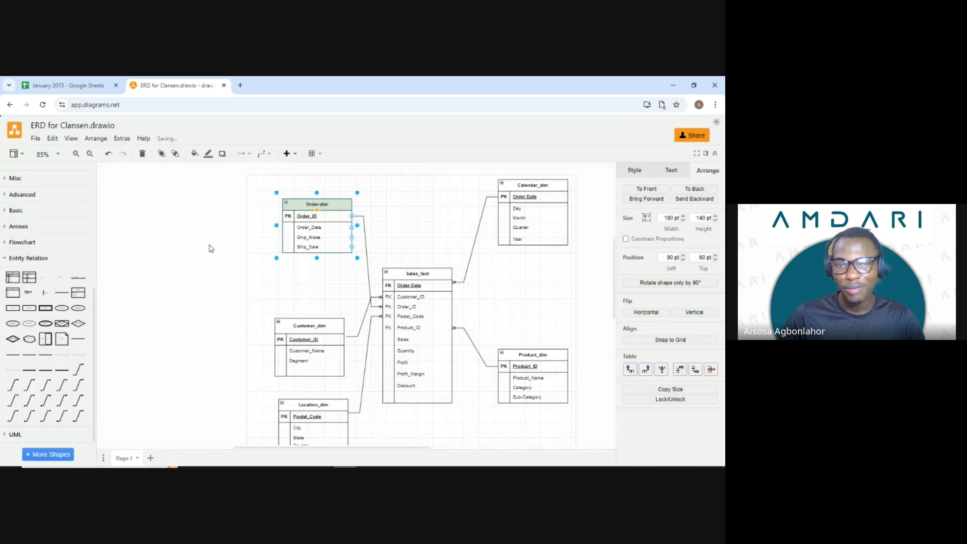
pyautogui.click(276, 233)
# Fill the Customer_dim table header with light red FFCCCC.
pyautogui.click(309, 327)
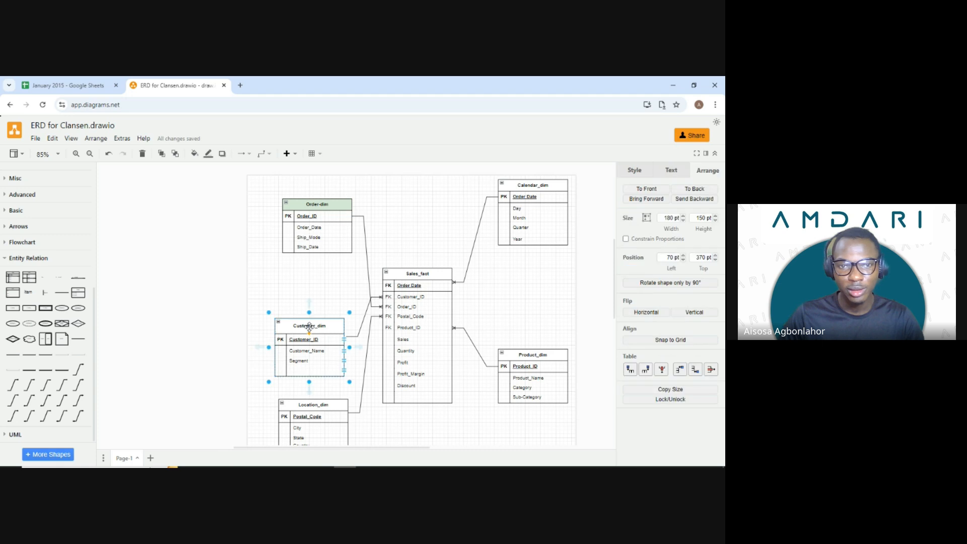
pyautogui.click(162, 155)
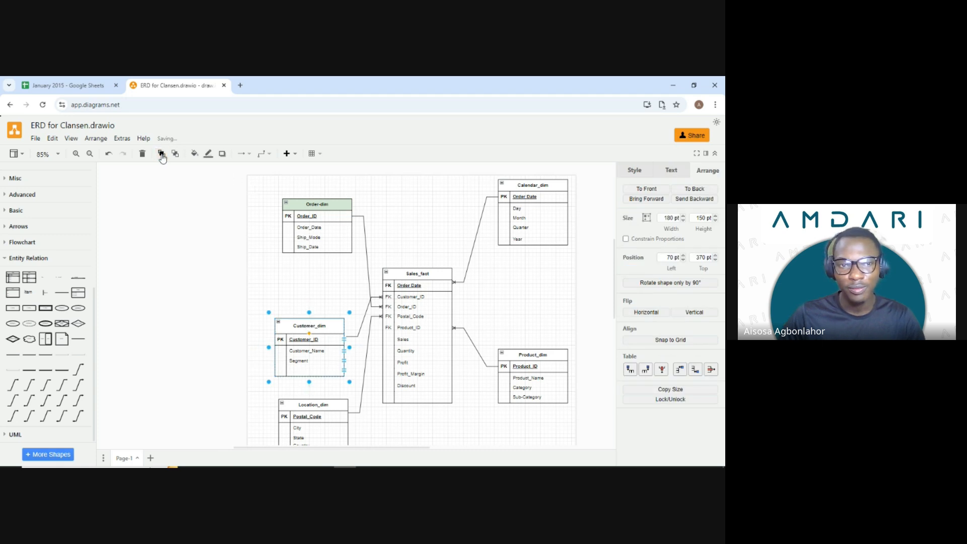
pyautogui.click(195, 154)
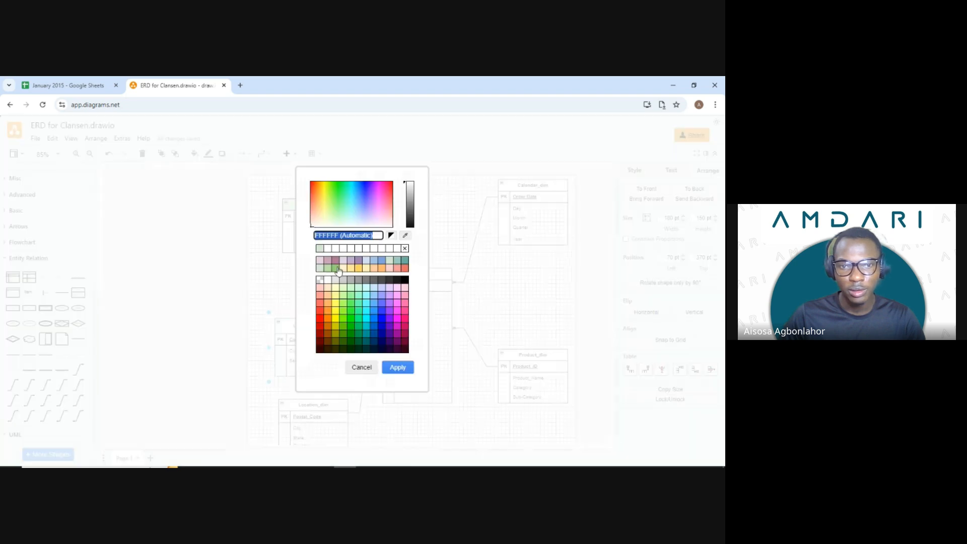
pyautogui.click(320, 288)
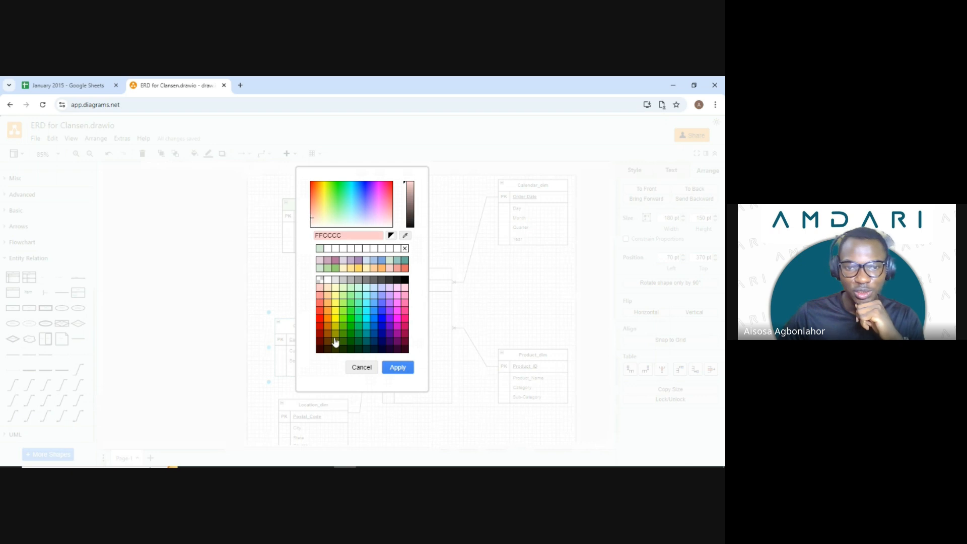
pyautogui.click(396, 368)
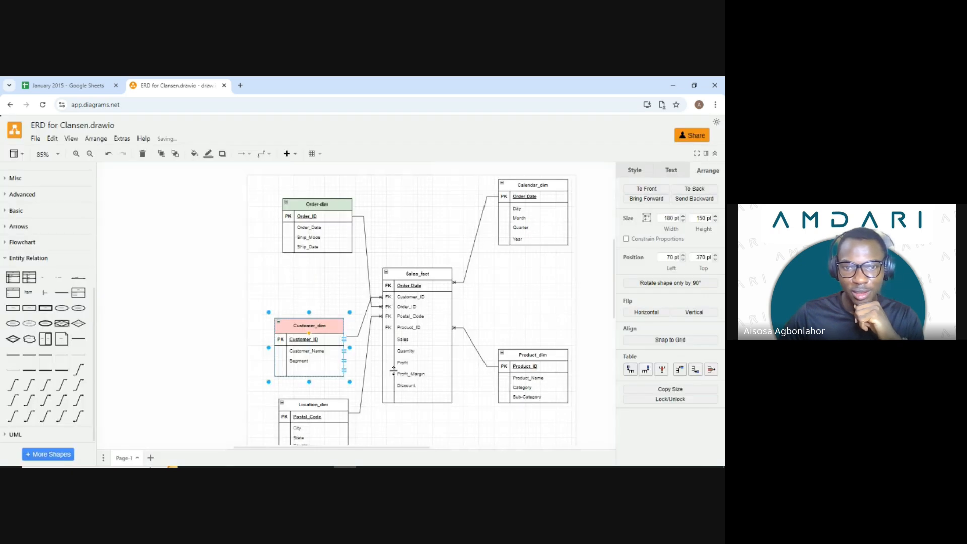
# Fill the Location_dim table header with blue A9C4EB.
pyautogui.click(330, 402)
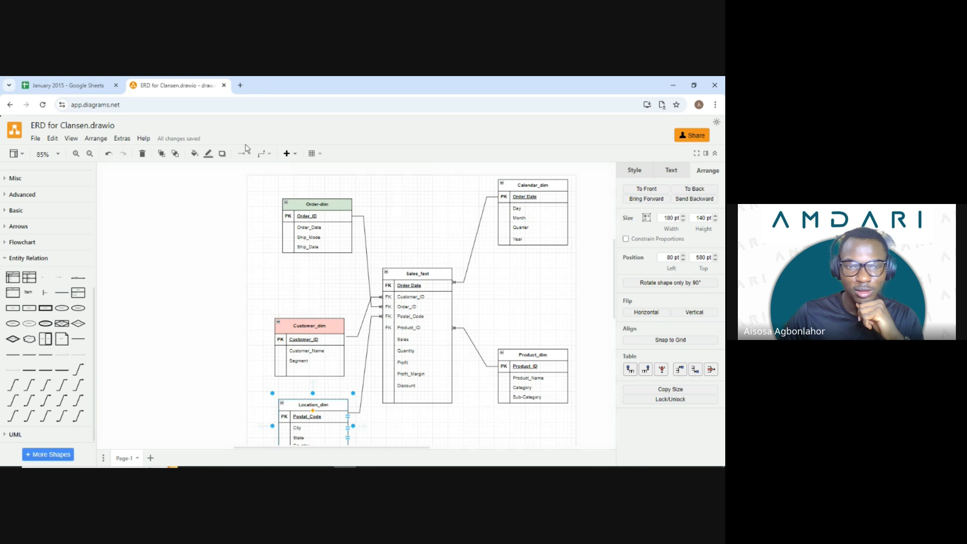
pyautogui.click(195, 154)
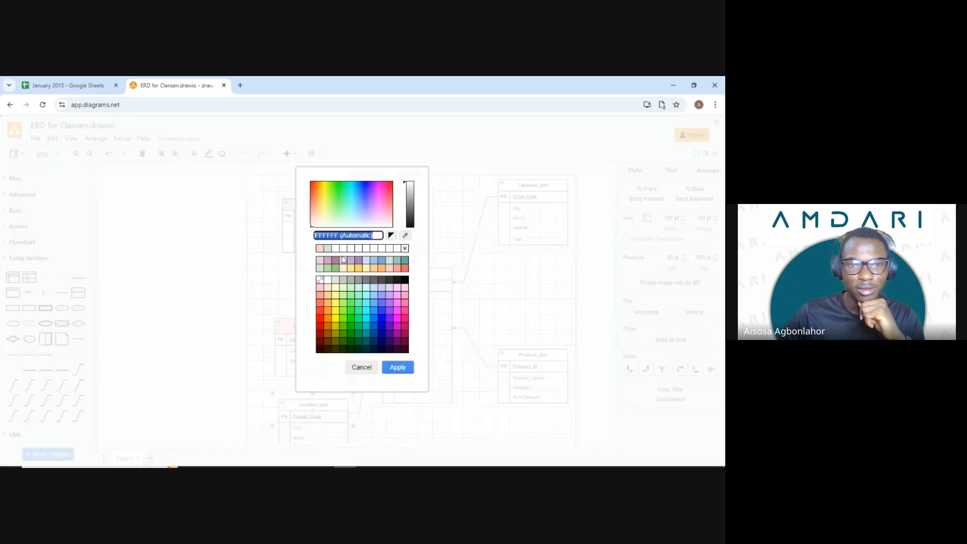
pyautogui.click(374, 265)
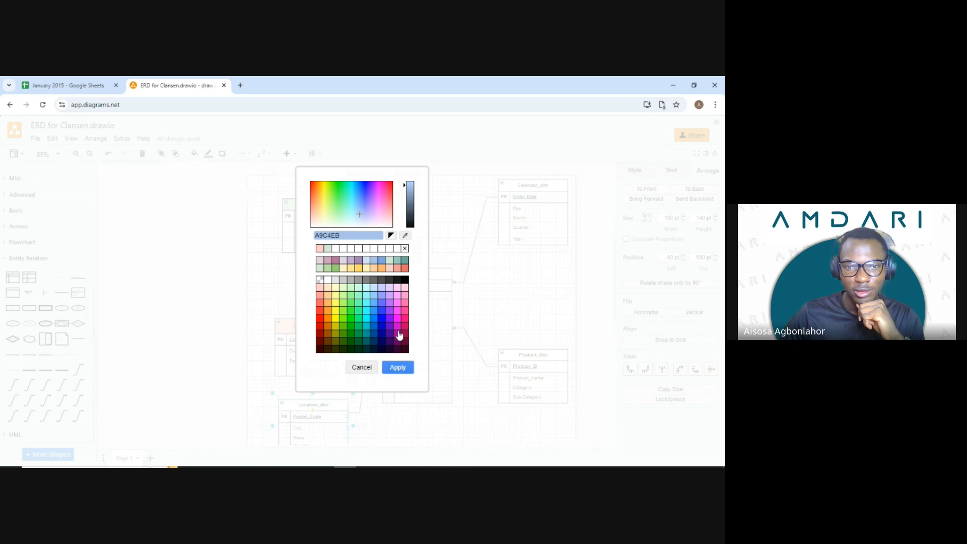
pyautogui.click(398, 368)
# Fill the Calendar_dim table header with pale yellow FFF2CC.
pyautogui.click(556, 225)
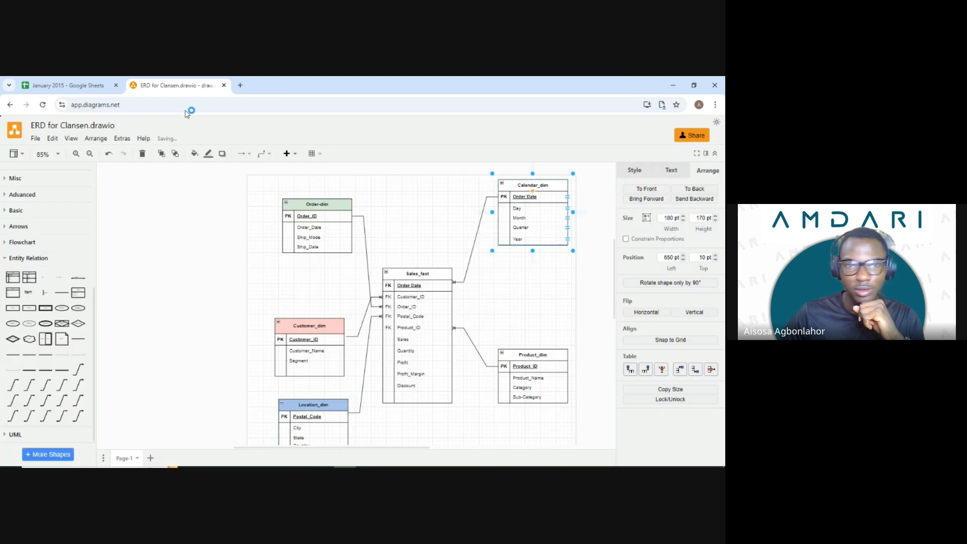
pyautogui.click(196, 156)
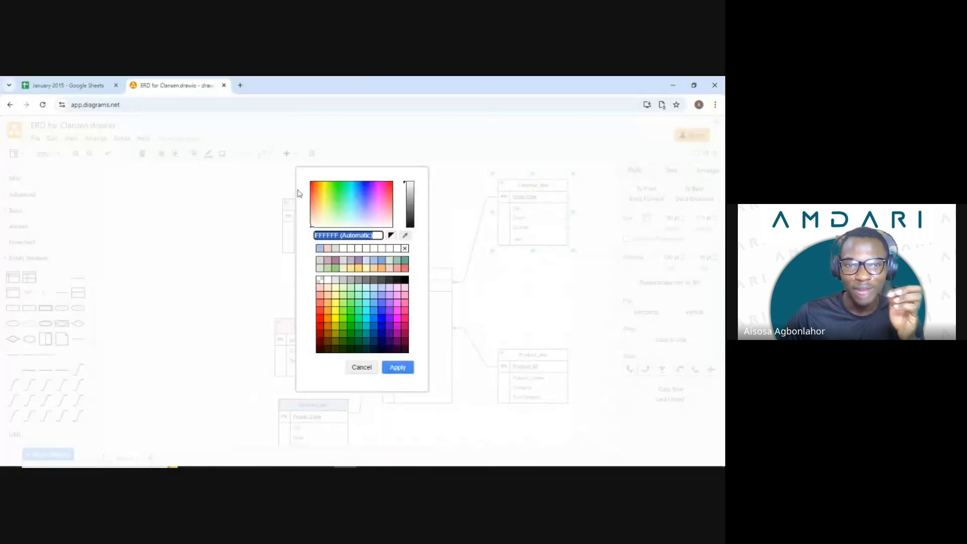
pyautogui.click(350, 267)
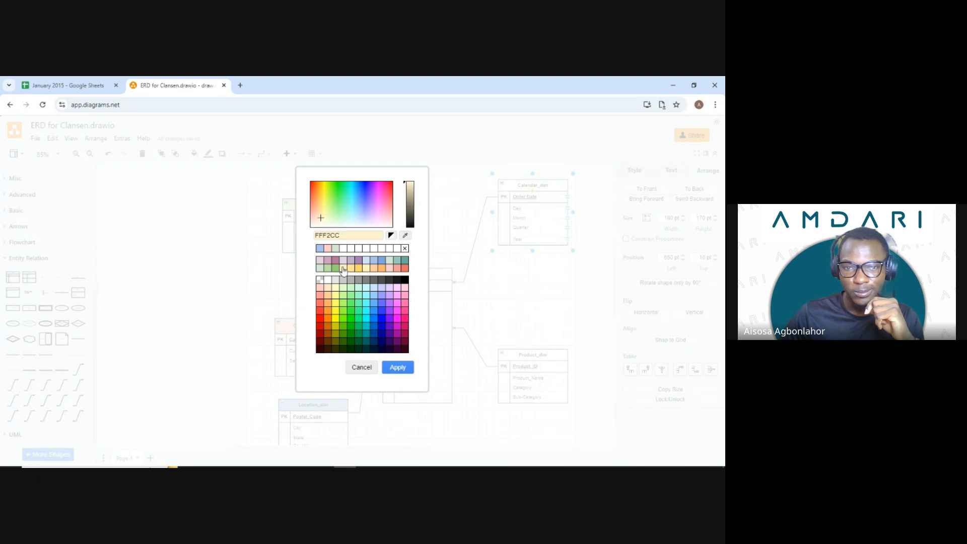
pyautogui.click(397, 367)
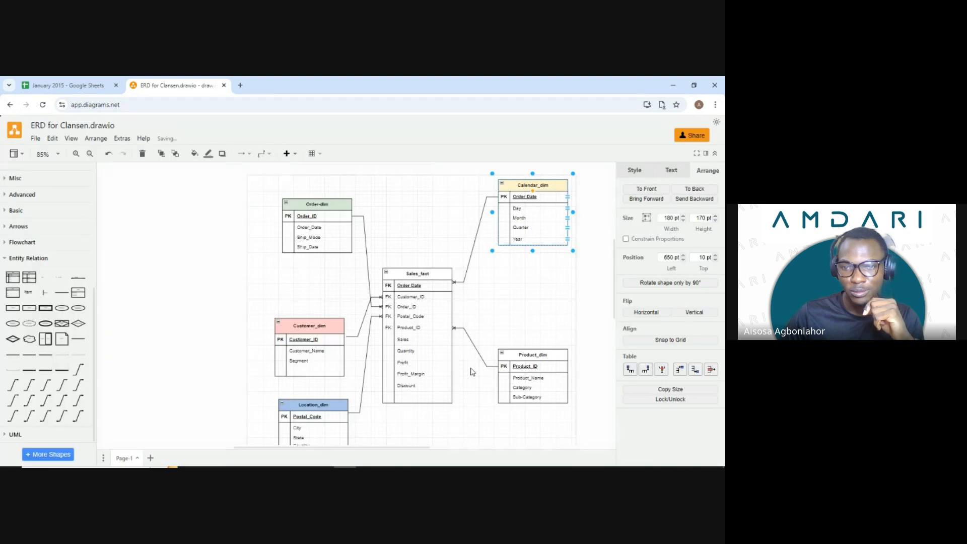
# Fill the Product_dim table header with teal 9AC7BF.
pyautogui.click(524, 357)
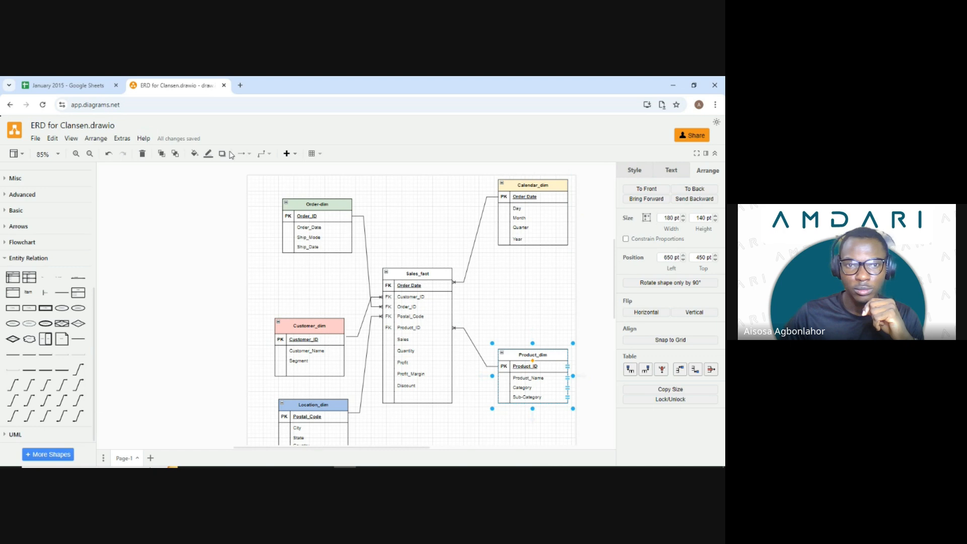
pyautogui.click(193, 154)
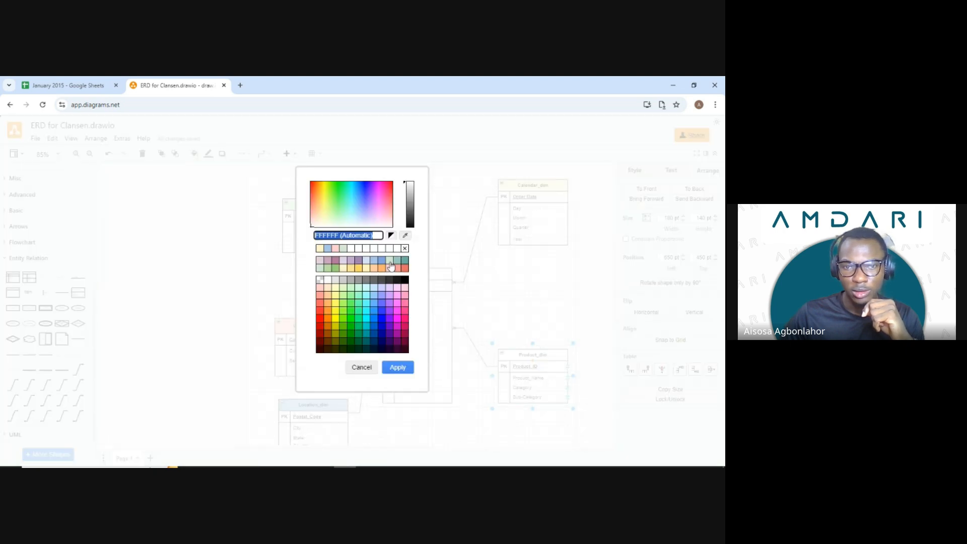
pyautogui.click(398, 261)
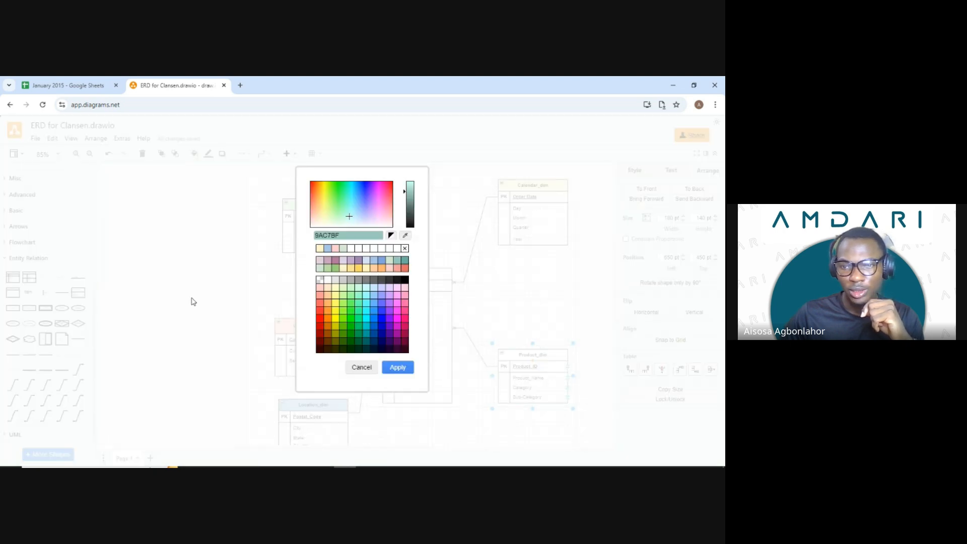
pyautogui.click(397, 367)
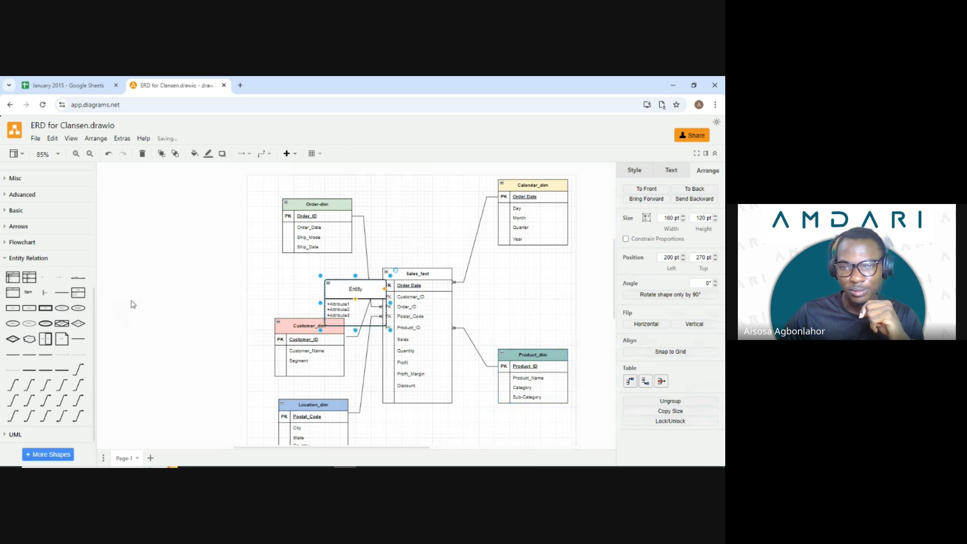
# Delete the stray Entity table overlapping the Customer_dim and Sales_fact tables.
pyautogui.click(126, 284)
pyautogui.click(352, 291)
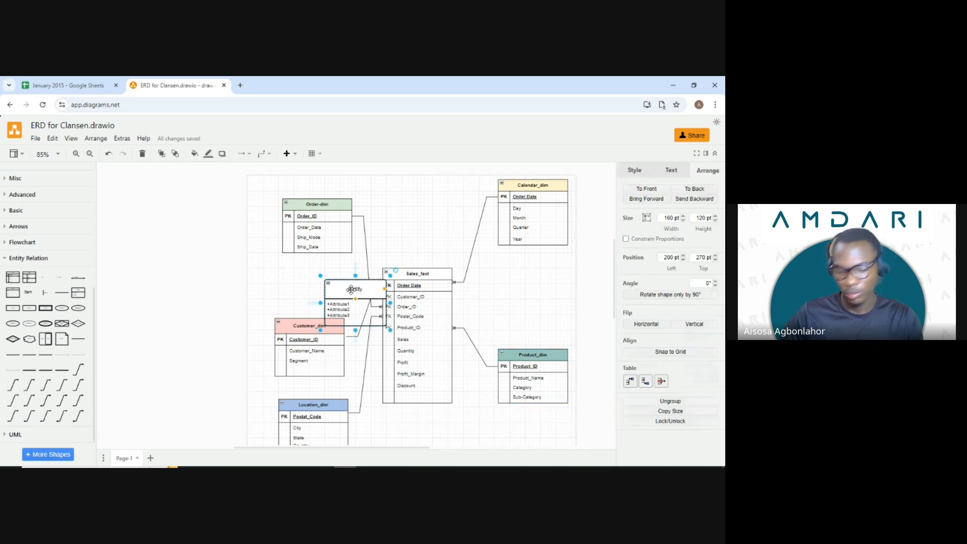
pyautogui.press('Delete')
# Add a rectangle about 810 by 710 pt that covers all the tables of the diagram.
pyautogui.scroll(-2, 229, 283)
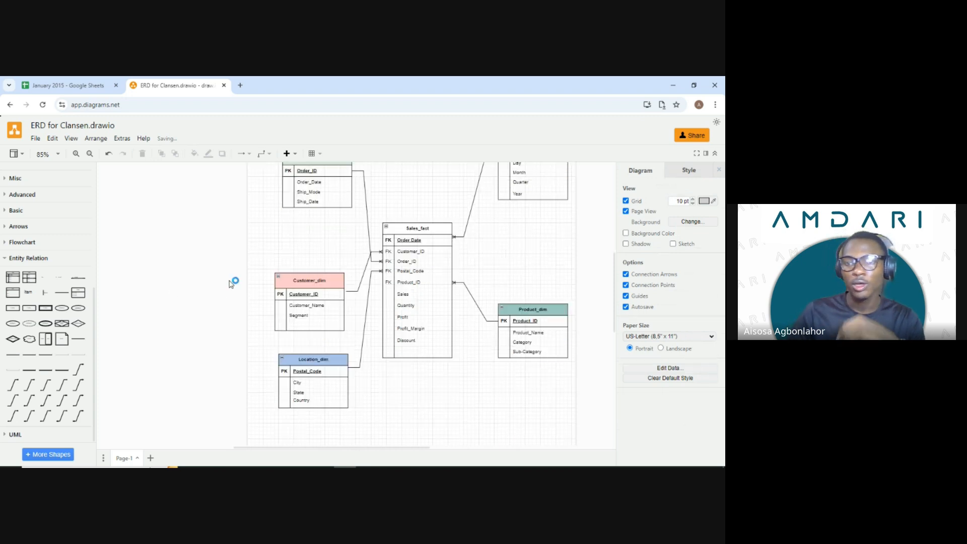
pyautogui.scroll(4, 209, 279)
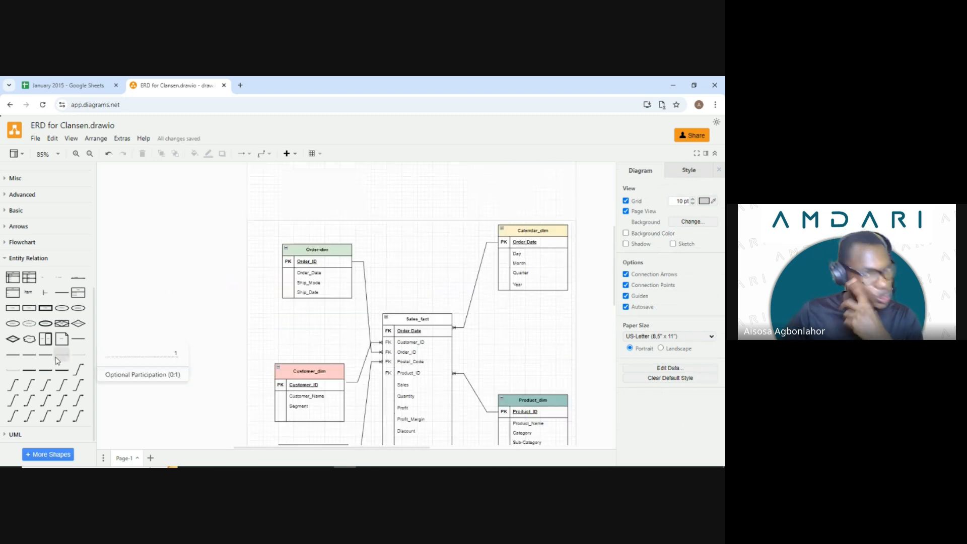
pyautogui.scroll(-4, 101, 272)
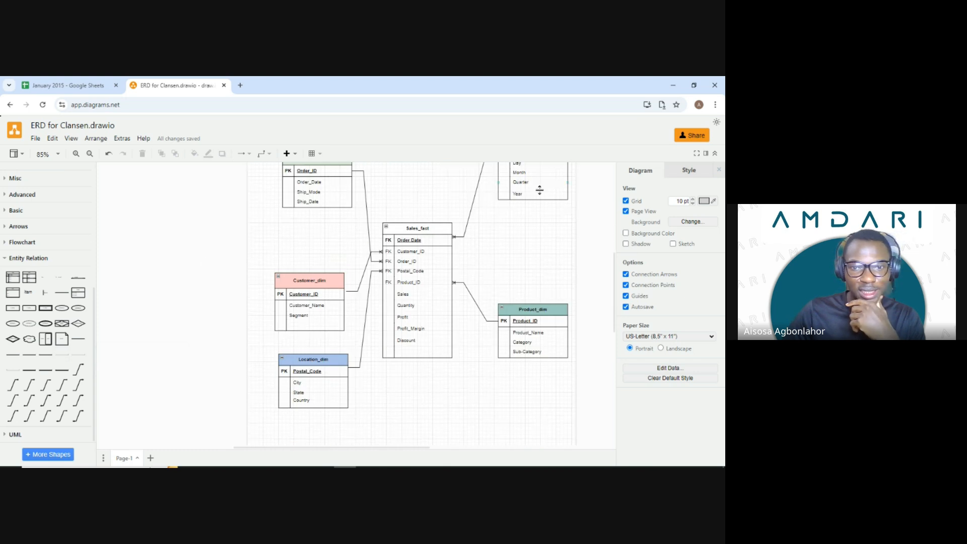
pyautogui.scroll(2, 196, 210)
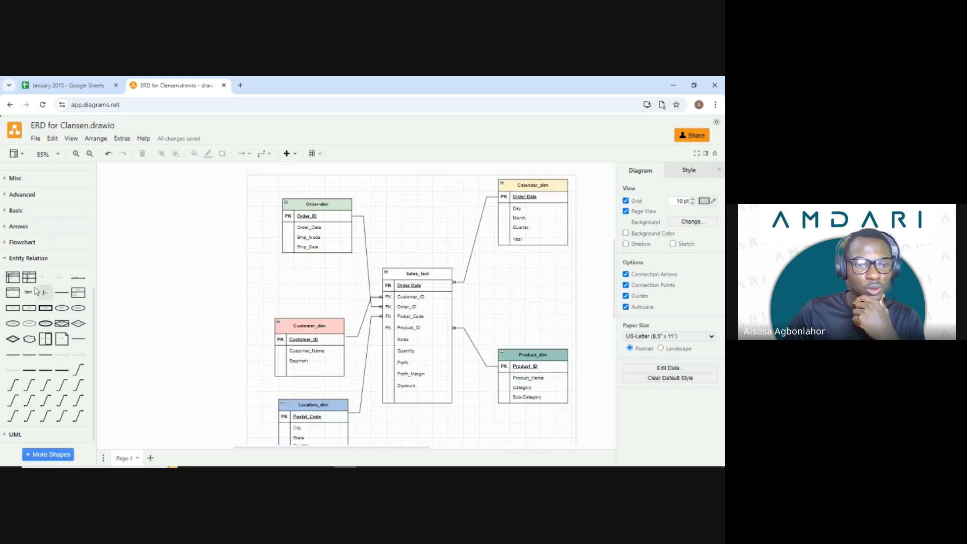
pyautogui.scroll(5, 15, 212)
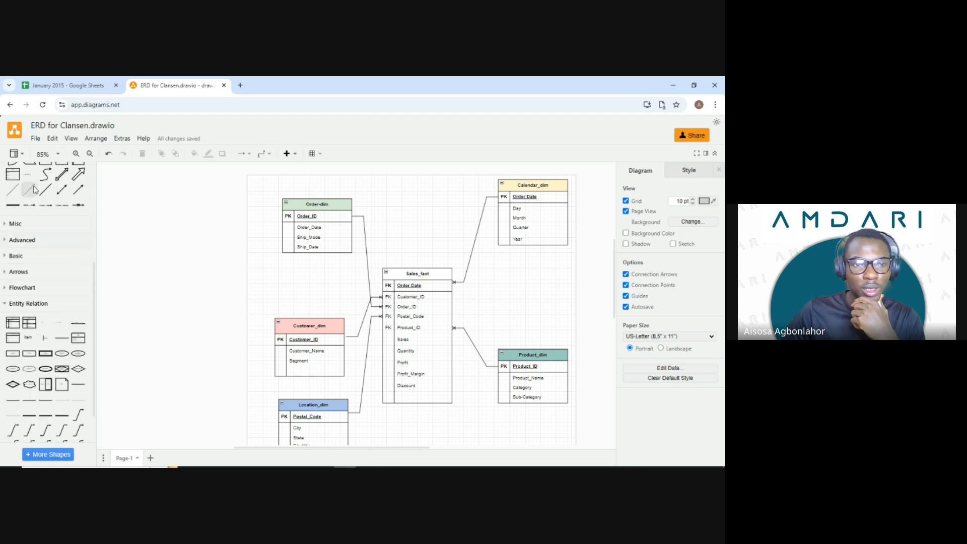
pyautogui.moveTo(13, 260)
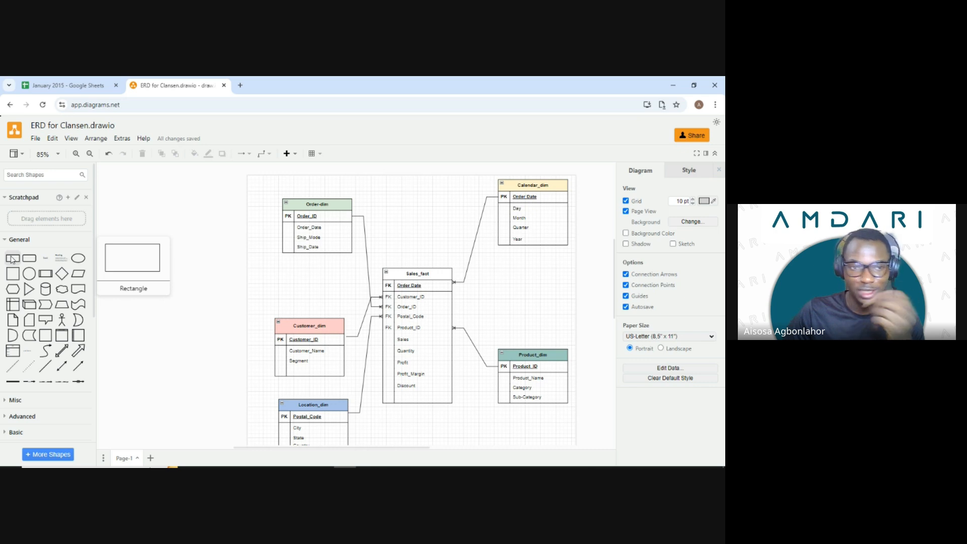
pyautogui.moveTo(13, 260); pyautogui.dragTo(269, 168)
pyautogui.moveTo(302, 200); pyautogui.dragTo(570, 426)
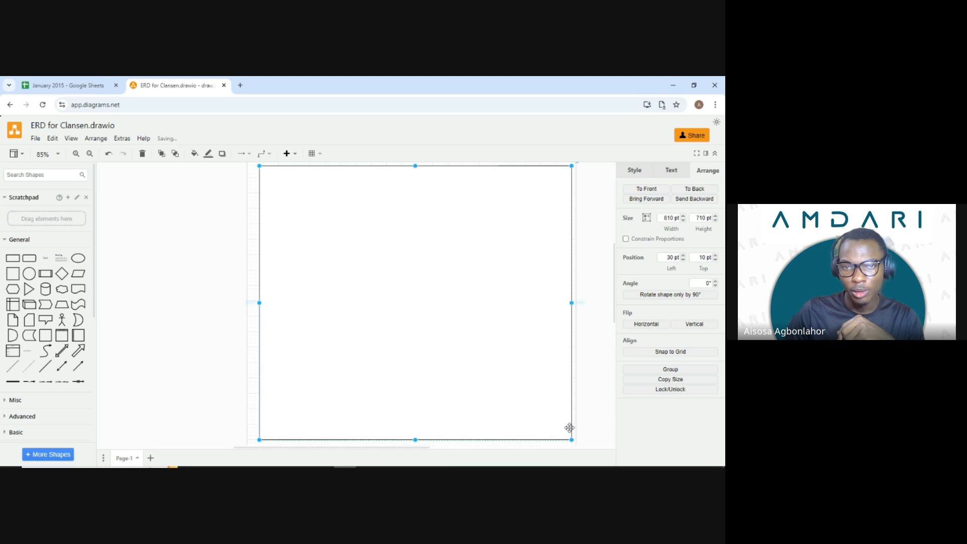
# Send the large rectangle behind the tables and shift it slightly to about position 35, 20 pt.
pyautogui.rightClick(462, 319)
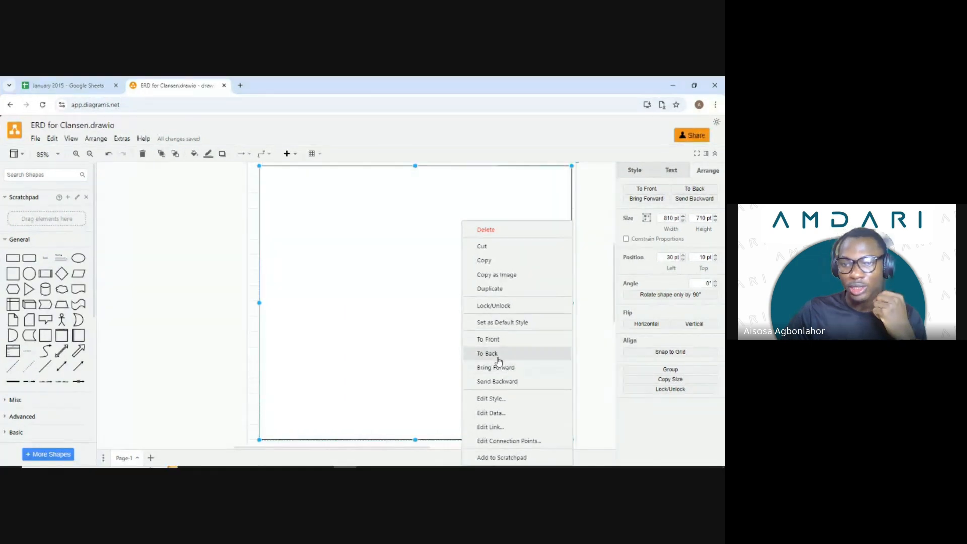
pyautogui.click(500, 359)
pyautogui.click(123, 297)
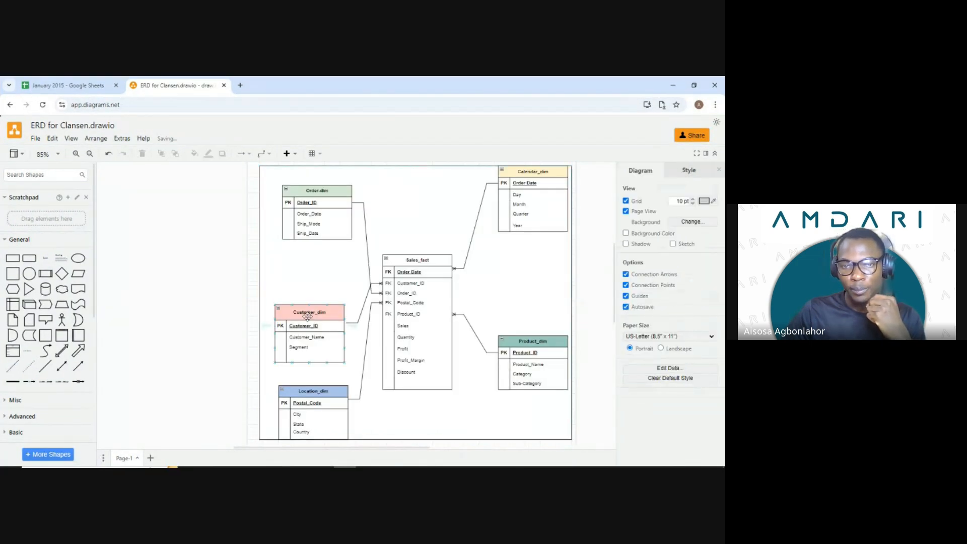
pyautogui.moveTo(270, 235)
pyautogui.mouseDown()
pyautogui.moveTo(268, 254)
pyautogui.moveTo(272, 245)
pyautogui.mouseUp()
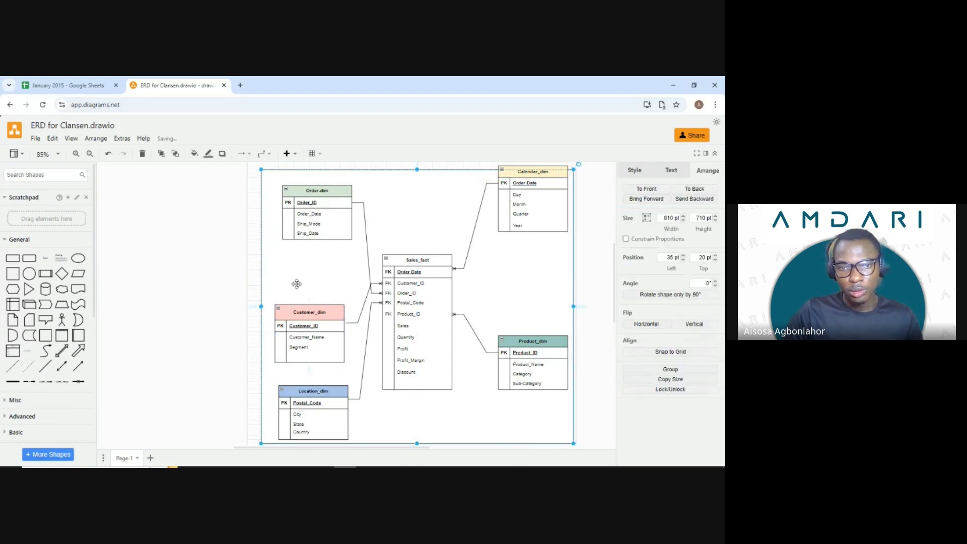
# Move Calendar_dim down inside the frame to about 660, 50 pt and Product_dim to about 640, 490 pt.
pyautogui.click(540, 182)
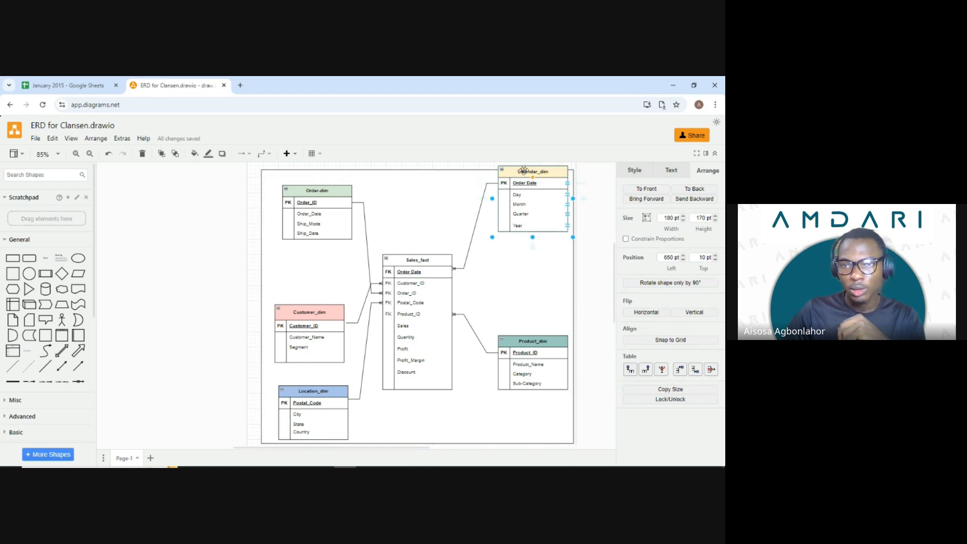
pyautogui.moveTo(524, 171); pyautogui.dragTo(533, 192)
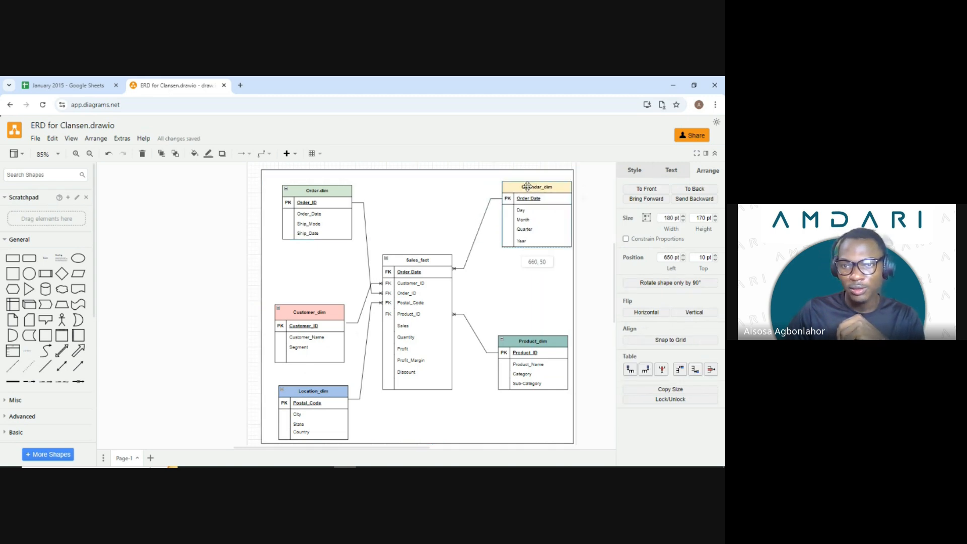
pyautogui.moveTo(529, 341); pyautogui.dragTo(525, 357)
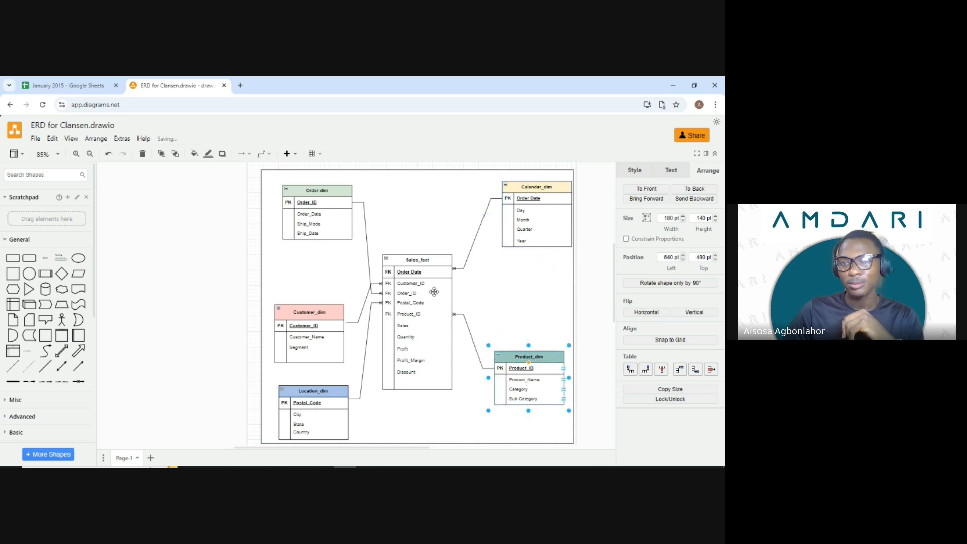
# Enlarge the frame rectangle to about 870 by 730 pt, starting at position 0, 0, to leave a margin around the tables.
pyautogui.click(263, 287)
pyautogui.click(262, 282)
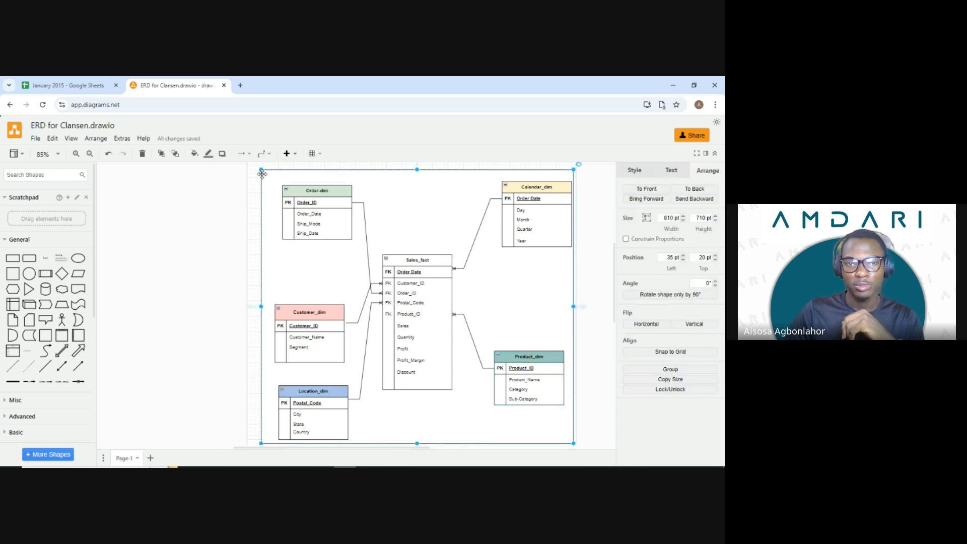
pyautogui.moveTo(261, 171); pyautogui.dragTo(248, 163)
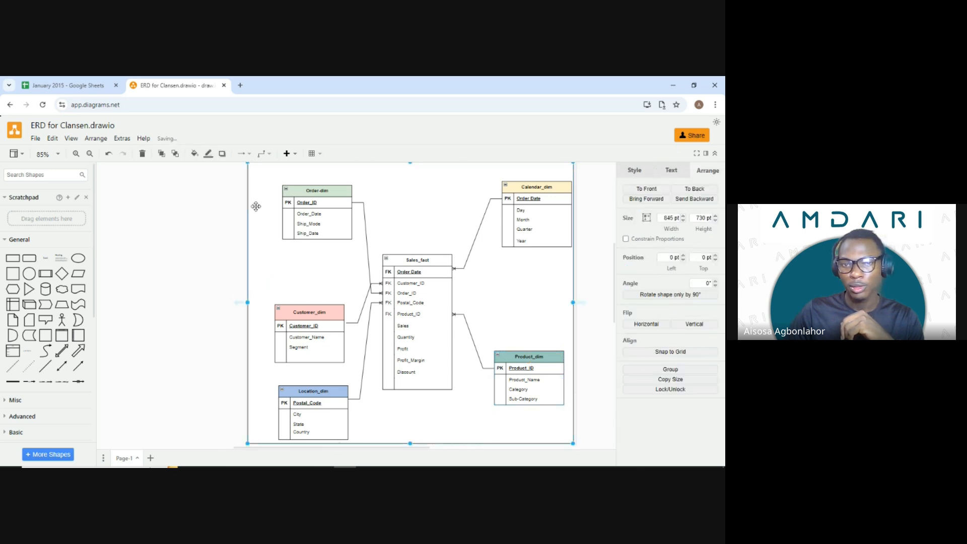
pyautogui.click(587, 292)
pyautogui.click(567, 288)
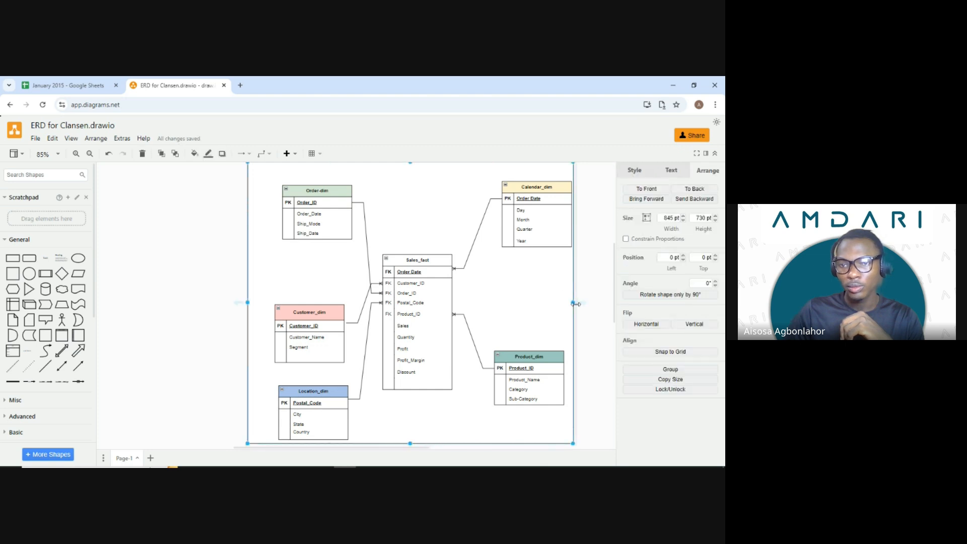
pyautogui.moveTo(573, 302); pyautogui.dragTo(583, 304)
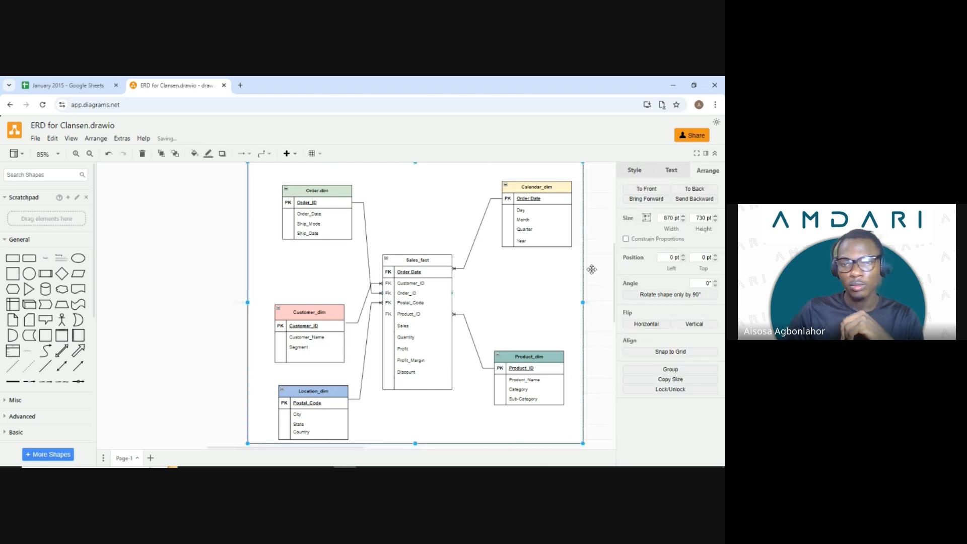
# Hide the format pane, deselect the frame and look over the whole framed diagram.
pyautogui.click(705, 153)
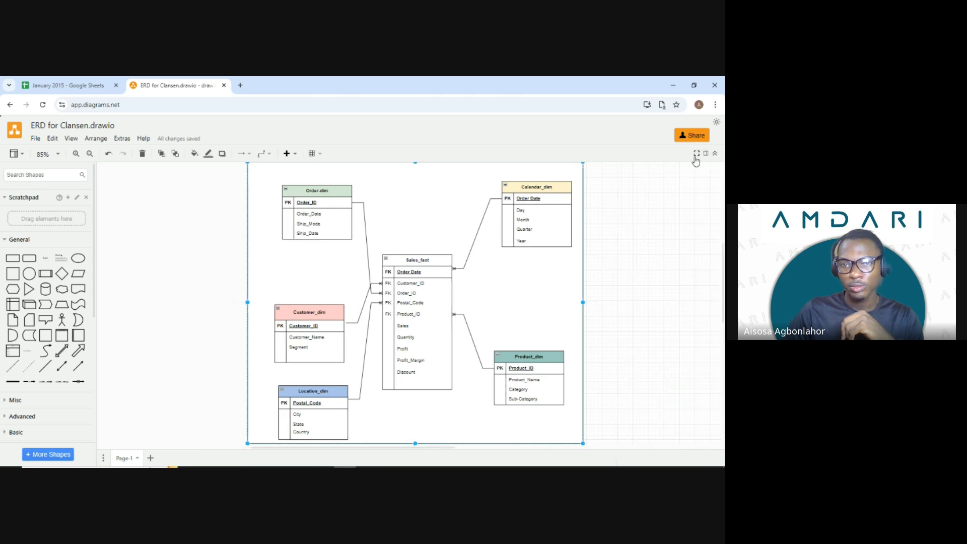
pyautogui.scroll(2, 678, 198)
pyautogui.scroll(-4, 665, 202)
pyautogui.click(197, 296)
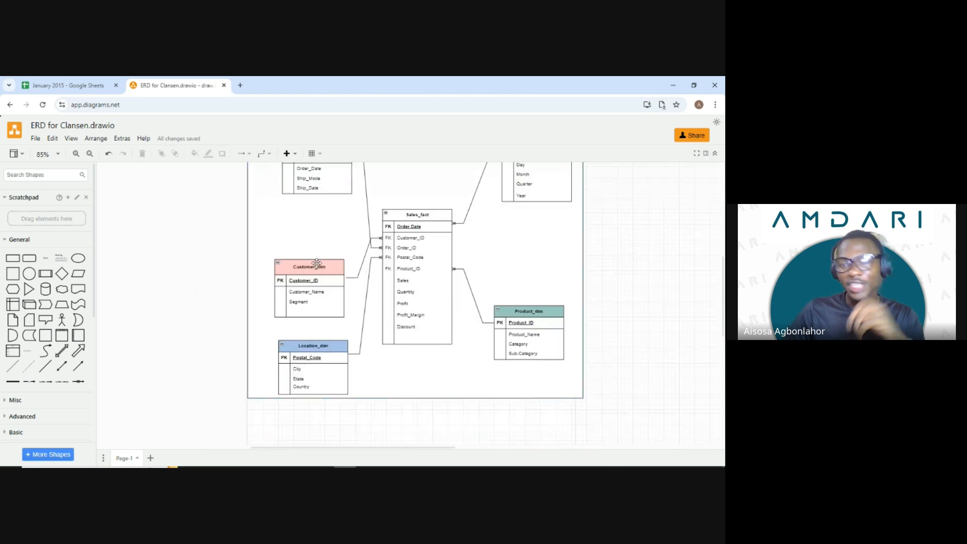
pyautogui.scroll(4, 308, 266)
pyautogui.scroll(-4, 303, 269)
pyautogui.scroll(2, 327, 265)
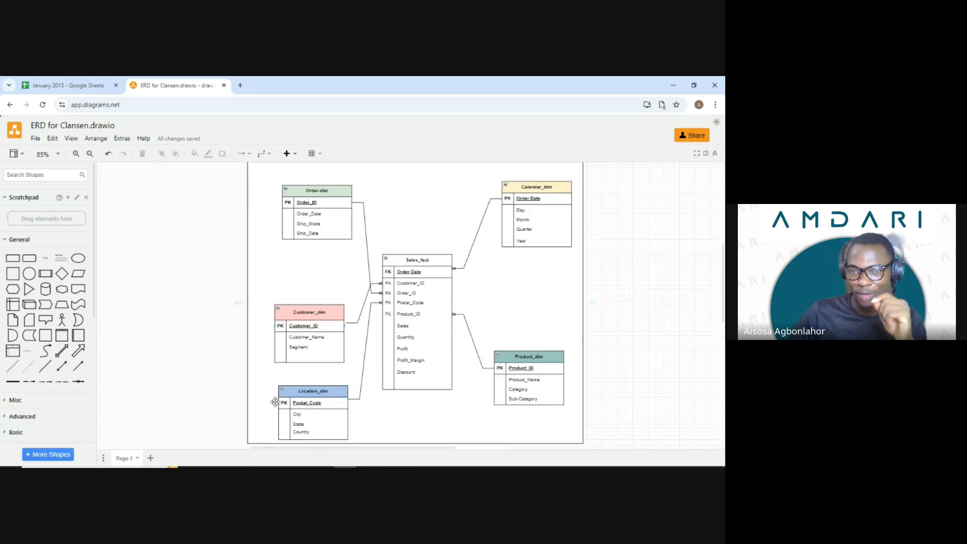